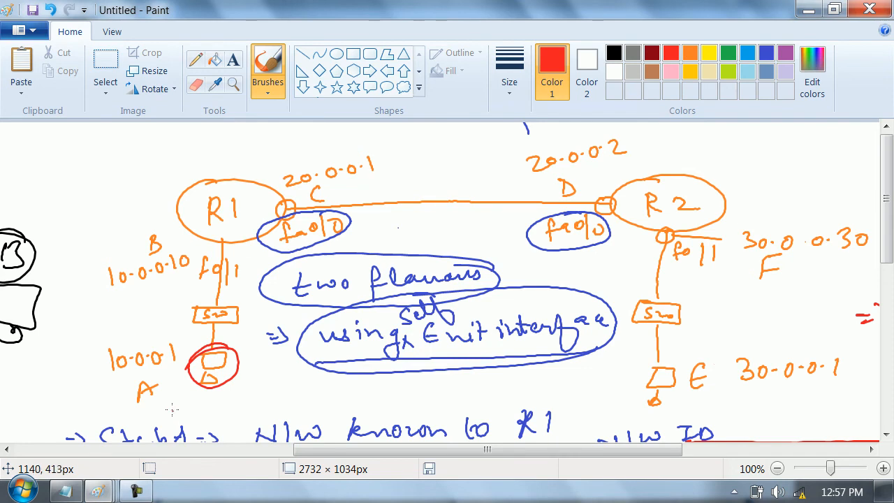
- Circle host E in red and write a boxed red "A, B" note beside host A
mouse_move(670, 358)
left_mouse_down()
mouse_move(655, 358)
mouse_move(705, 394)
mouse_move(603, 365)
left_mouse_up()
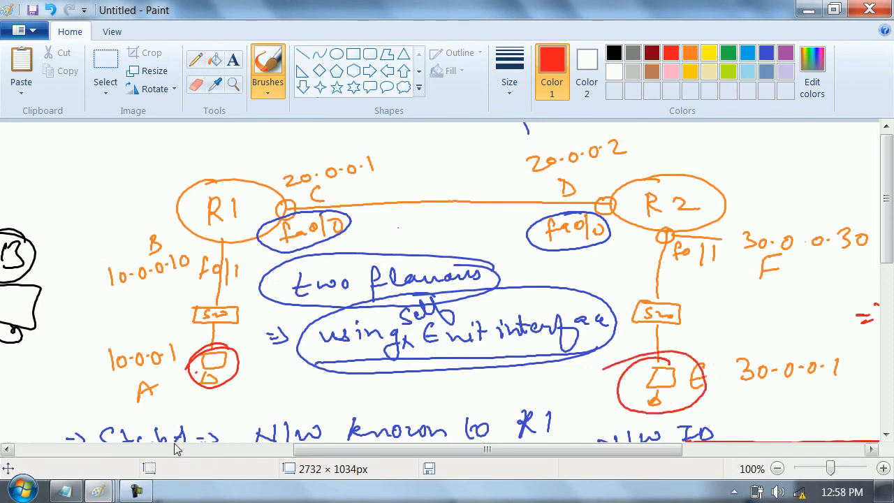
mouse_move(28, 386)
left_mouse_down()
mouse_move(20, 357)
mouse_move(105, 311)
mouse_move(23, 396)
left_mouse_up()
mouse_move(37, 366)
left_mouse_down()
mouse_move(44, 354)
mouse_move(49, 360)
left_mouse_up()
left_click_drag(37, 361, 61, 356)
left_click_drag(63, 339, 67, 349)
left_click_drag(63, 338, 67, 349)
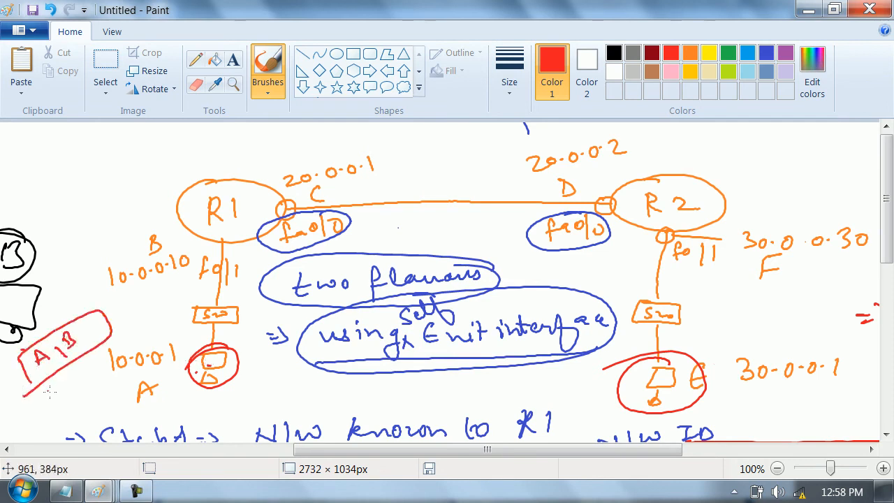
- Draw a red arrow from host A to R1 and write "DIP => 30.0.0.1" and "30.0.0.0/8 directly conn fa0/0" above the topology
mouse_move(212, 365)
left_mouse_down()
mouse_move(136, 294)
mouse_move(203, 206)
left_mouse_up()
left_click_drag(204, 205, 200, 223)
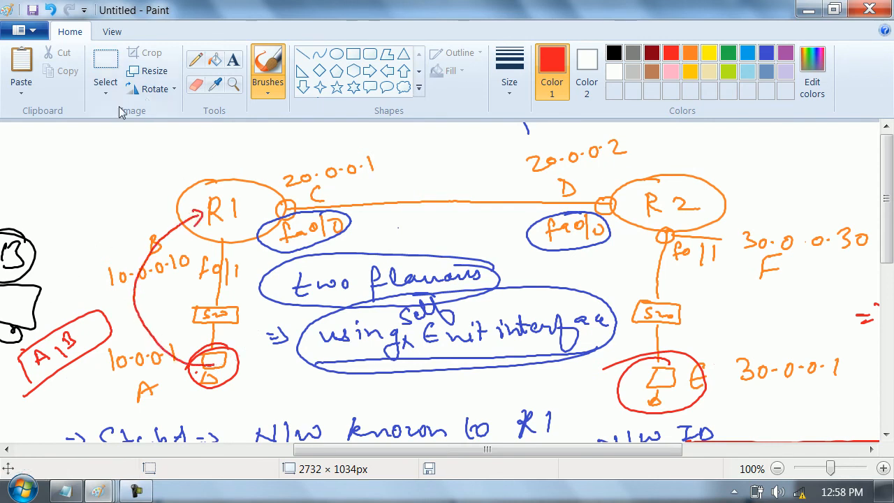
mouse_move(59, 139)
left_mouse_down()
mouse_move(61, 147)
mouse_move(104, 133)
mouse_move(203, 132)
left_mouse_up()
left_click_drag(143, 153, 211, 146)
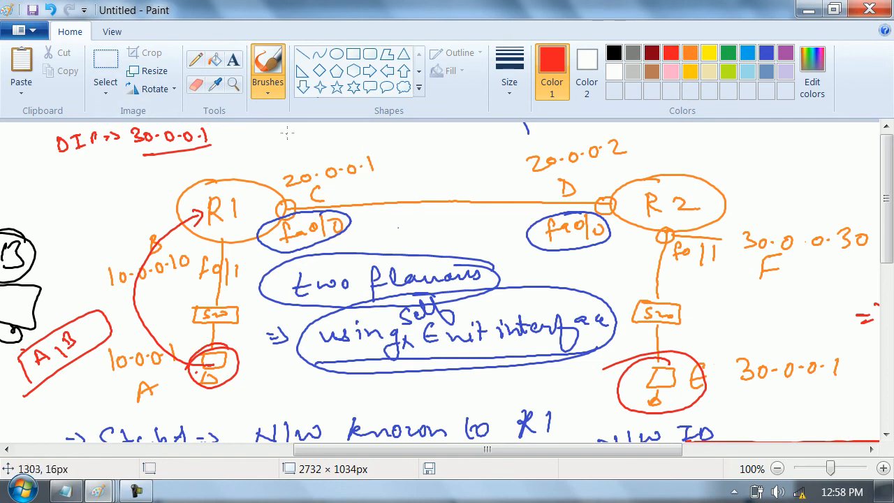
mouse_move(274, 135)
left_mouse_down()
mouse_move(487, 139)
mouse_move(492, 160)
mouse_move(526, 138)
mouse_move(622, 133)
mouse_move(628, 142)
left_mouse_up()
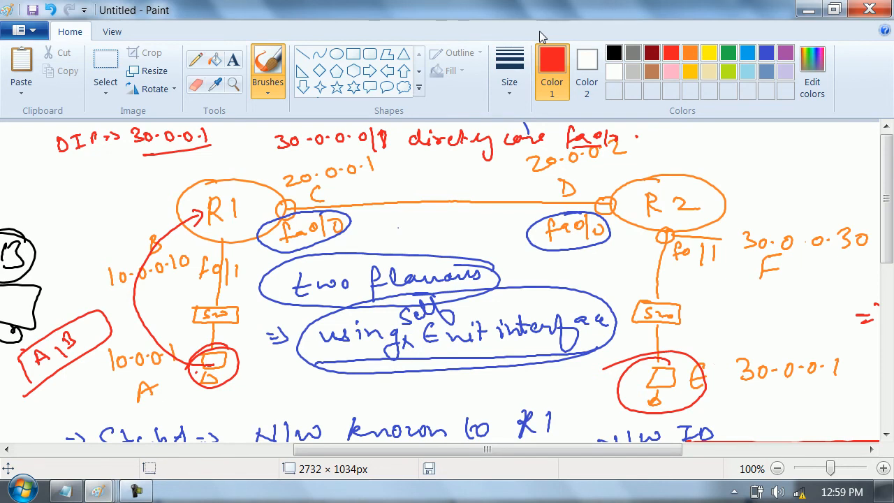
left_click_drag(476, 450, 709, 410)
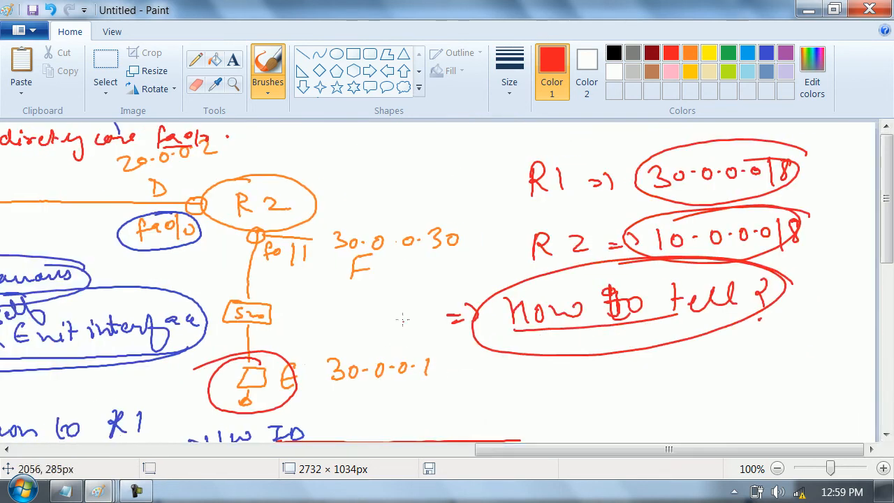
key("super+r")
key("Return")
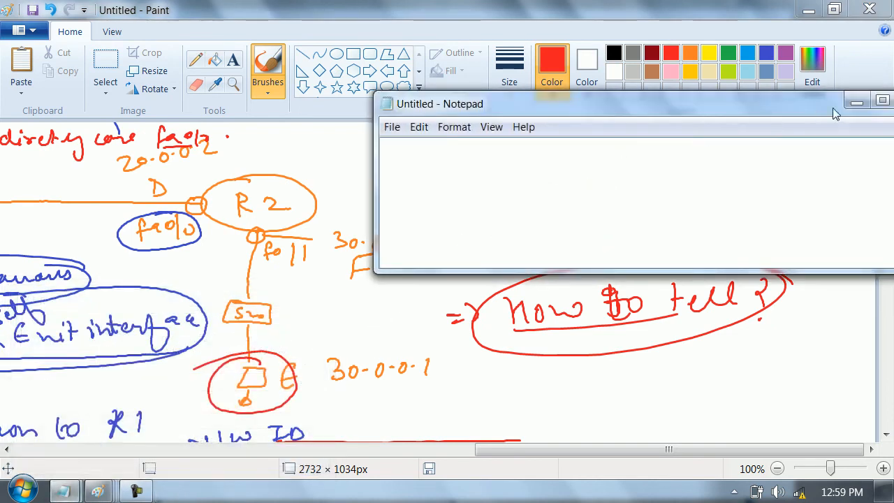
double_click(753, 109)
left_click(804, 8)
- Open a new blank Paint window by running mspaint and maximize it
key("super+r")
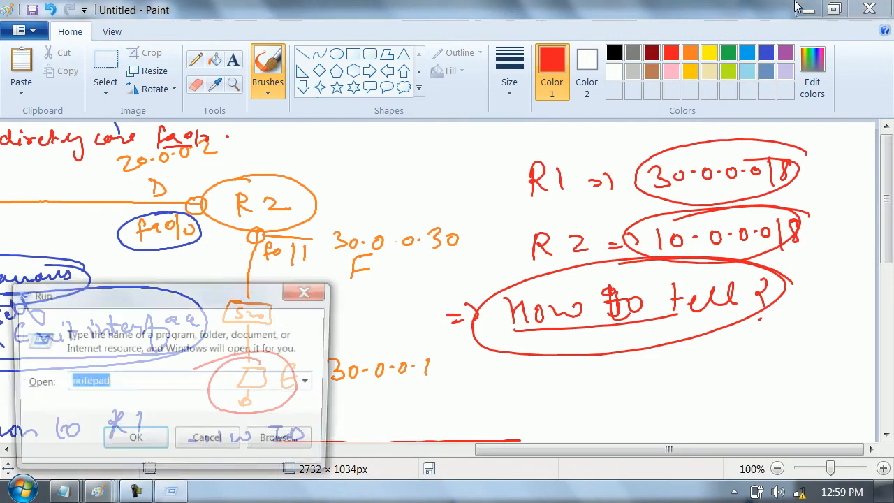
key("BackSpace")
type("ms")
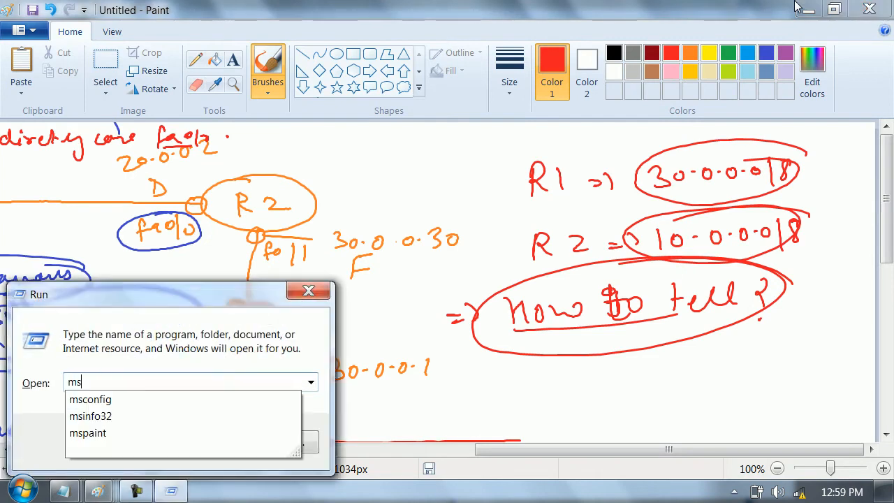
key("Down")
key("Down")
key("Down")
key("Return")
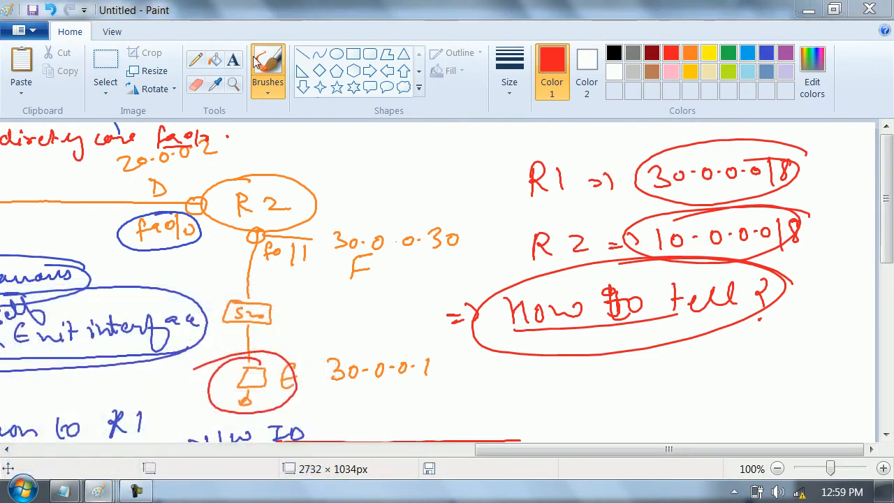
left_click(829, 99)
- Draw two circled routers labelled R1 and R2 in black and connect them with a line
mouse_move(204, 207)
left_mouse_down()
mouse_move(201, 277)
mouse_move(179, 222)
left_mouse_up()
left_click_drag(182, 236, 183, 260)
left_click_drag(179, 246, 188, 254)
left_click_drag(199, 237, 203, 251)
left_click_drag(257, 236, 695, 204)
mouse_move(747, 191)
left_mouse_down()
mouse_move(716, 191)
mouse_move(745, 187)
mouse_move(735, 236)
left_mouse_up()
mouse_move(735, 212)
left_mouse_down()
mouse_move(742, 230)
mouse_move(778, 225)
left_mouse_up()
- Write the address 20.0.0.1 above R1's end of the link and 20.0.0.2 above R2's end
mouse_move(252, 194)
left_mouse_down()
mouse_move(246, 201)
mouse_move(264, 205)
left_mouse_up()
mouse_move(267, 190)
left_mouse_down()
mouse_move(268, 199)
mouse_move(266, 191)
left_mouse_up()
left_click_drag(289, 182, 290, 182)
mouse_move(314, 172)
left_mouse_down()
mouse_move(319, 183)
mouse_move(314, 172)
left_mouse_up()
left_click_drag(332, 158, 341, 179)
left_click_drag(629, 172, 647, 186)
left_click_drag(659, 171, 675, 171)
left_click_drag(685, 162, 685, 164)
left_click_drag(695, 165, 696, 165)
left_click_drag(708, 156, 756, 158)
left_click(723, 160)
- Write "R1 =>" below router R1 and sketch a divided packet box containing 10.0.0.1 and 30.0.0.1
mouse_move(158, 309)
left_mouse_down()
mouse_move(155, 324)
mouse_move(187, 319)
left_mouse_up()
left_click_drag(195, 318, 205, 321)
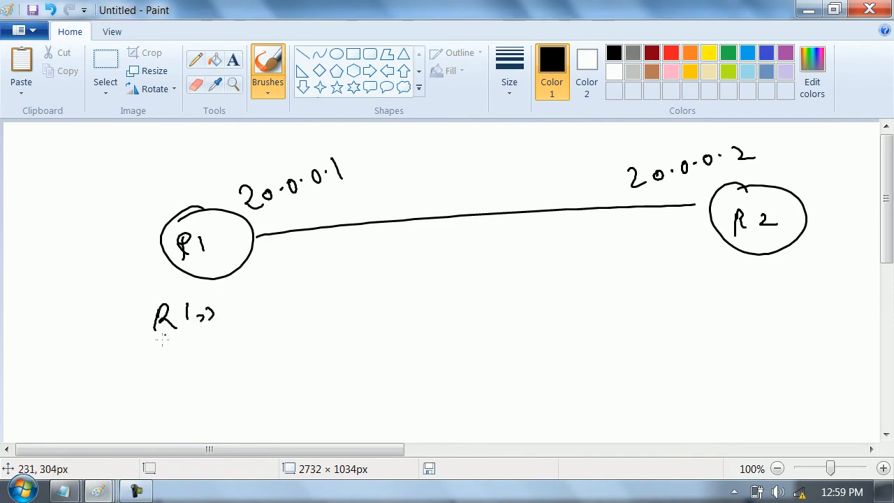
mouse_move(143, 343)
left_mouse_down()
mouse_move(308, 372)
mouse_move(58, 369)
mouse_move(178, 348)
mouse_move(190, 388)
left_mouse_up()
mouse_move(199, 350)
left_mouse_down()
mouse_move(202, 359)
mouse_move(246, 345)
left_mouse_up()
left_click(217, 354)
left_click(236, 350)
left_click(252, 348)
left_click_drag(260, 341, 263, 350)
mouse_move(200, 367)
left_mouse_down()
mouse_move(201, 381)
mouse_move(216, 369)
mouse_move(273, 367)
left_mouse_up()
left_click(230, 371)
left_click(263, 371)
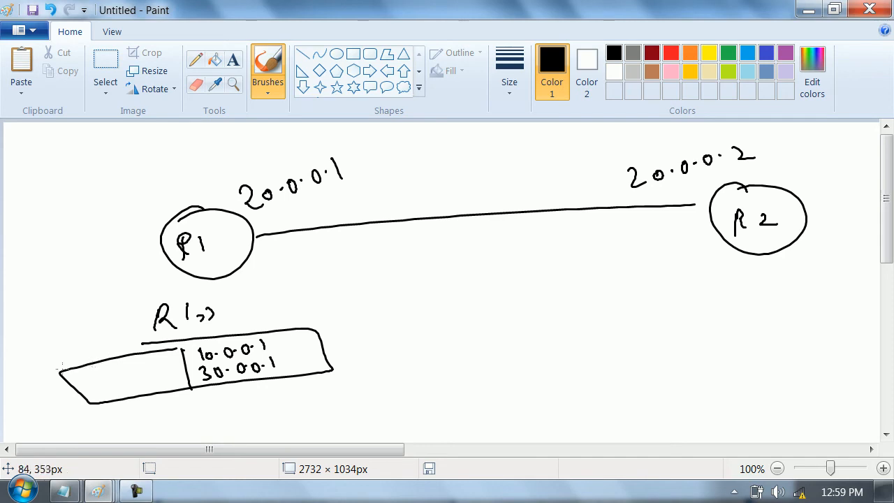
- Write "=> 30.0.0.0/8" in indigo above R1 and circle the network address
left_click(728, 53)
left_click(769, 54)
left_click_drag(183, 143, 198, 143)
left_click_drag(189, 147, 205, 148)
mouse_move(237, 133)
left_mouse_down()
mouse_move(267, 142)
mouse_move(331, 134)
mouse_move(349, 148)
left_mouse_up()
left_click_drag(366, 129, 365, 147)
mouse_move(386, 126)
left_mouse_down()
mouse_move(280, 125)
mouse_move(336, 125)
left_mouse_up()
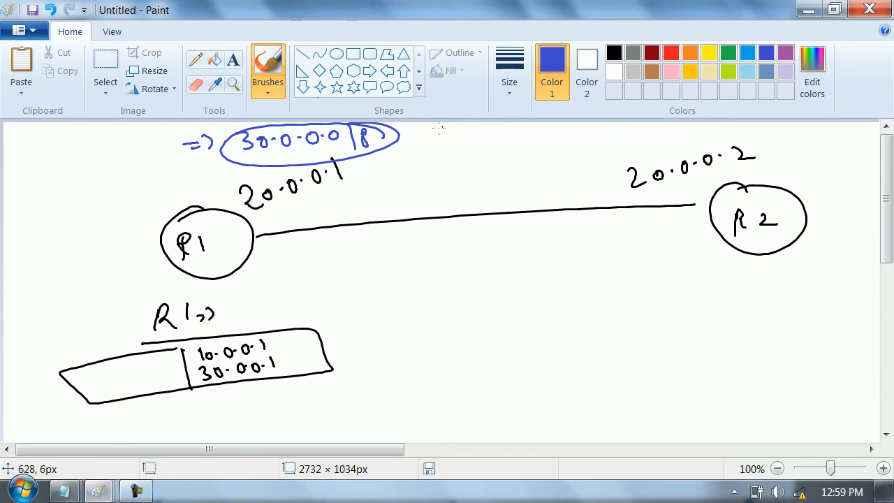
- Label R1's end of the link fa0/0 and write a circled fa0/0 beside the 30.0.0.0/8 route
left_click_drag(286, 223, 286, 248)
left_click_drag(278, 240, 306, 231)
left_click_drag(312, 225, 325, 237)
left_click_drag(335, 216, 337, 218)
mouse_move(445, 138)
left_mouse_down()
mouse_move(438, 152)
mouse_move(469, 129)
mouse_move(501, 128)
mouse_move(444, 139)
left_mouse_up()
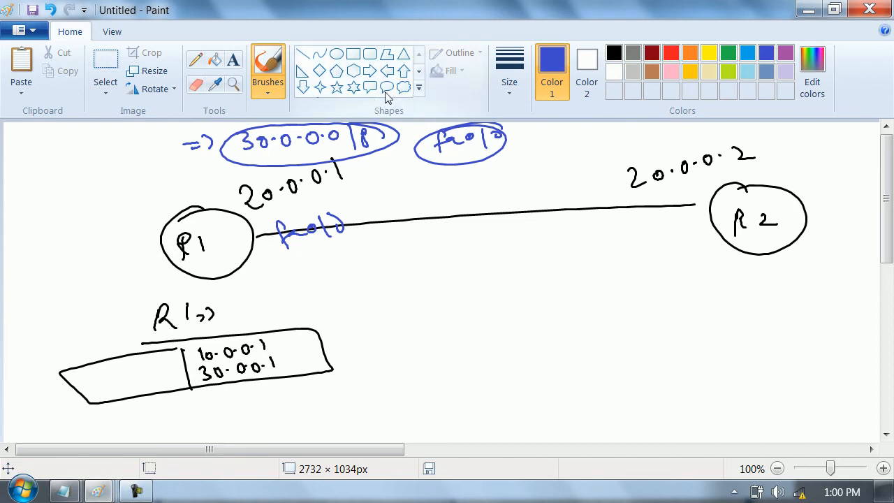
- Write "arp" below the link and draw a box under it with 20.0.0.1 on two rows
left_click_drag(378, 244, 419, 239)
mouse_move(384, 303)
left_mouse_down()
mouse_move(381, 276)
mouse_move(588, 272)
mouse_move(395, 315)
left_mouse_up()
mouse_move(392, 280)
left_mouse_down()
mouse_move(419, 285)
mouse_move(491, 268)
left_mouse_up()
left_click(454, 273)
left_click(479, 269)
mouse_move(400, 288)
left_mouse_down()
mouse_move(407, 301)
mouse_move(460, 283)
mouse_move(493, 292)
left_mouse_up()
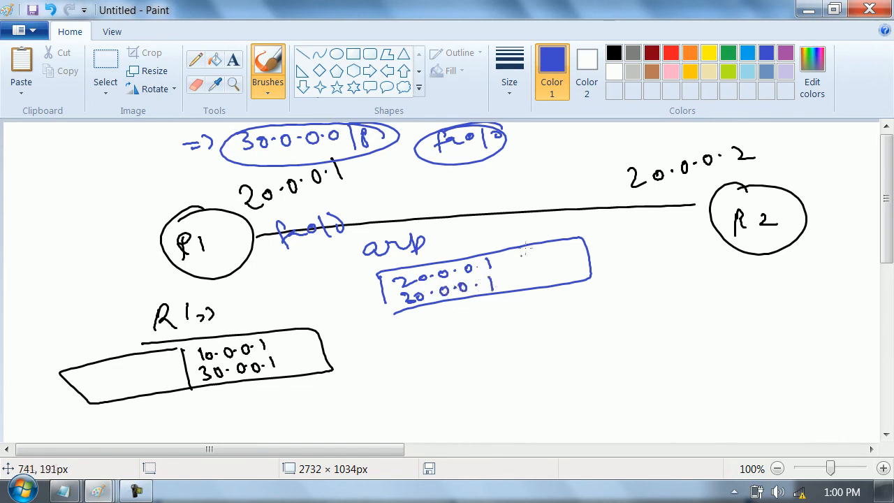
- Mark R1's interface with C, add a divided C field to the arp box and circle its second address
left_click_drag(272, 255, 286, 272)
mouse_move(518, 247)
left_mouse_down()
mouse_move(522, 288)
mouse_move(538, 260)
left_mouse_up()
mouse_move(489, 278)
left_mouse_down()
mouse_move(458, 275)
mouse_move(391, 296)
mouse_move(513, 287)
mouse_move(459, 270)
left_mouse_up()
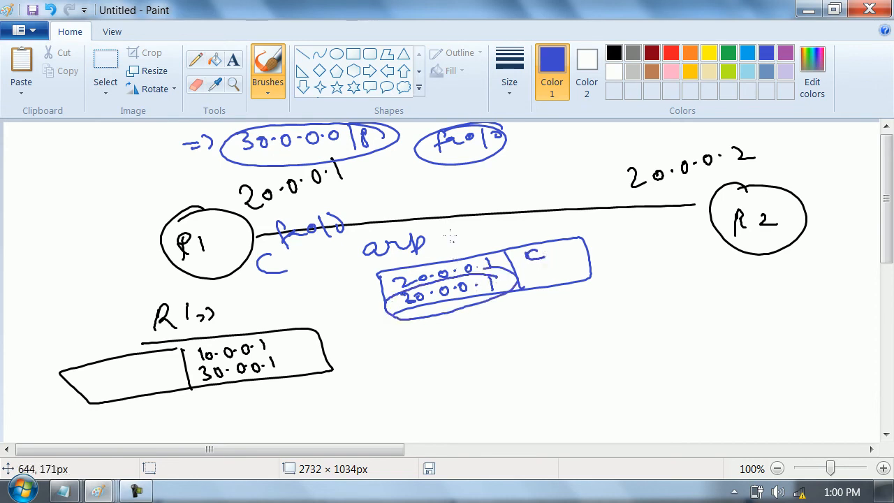
- Draw arrows to the 30.0.0.0/8 route and from arp to R2, circle R2's interface and write a circled 20.0.0.2 below it
mouse_move(73, 158)
left_mouse_down()
mouse_move(167, 149)
mouse_move(150, 167)
left_mouse_up()
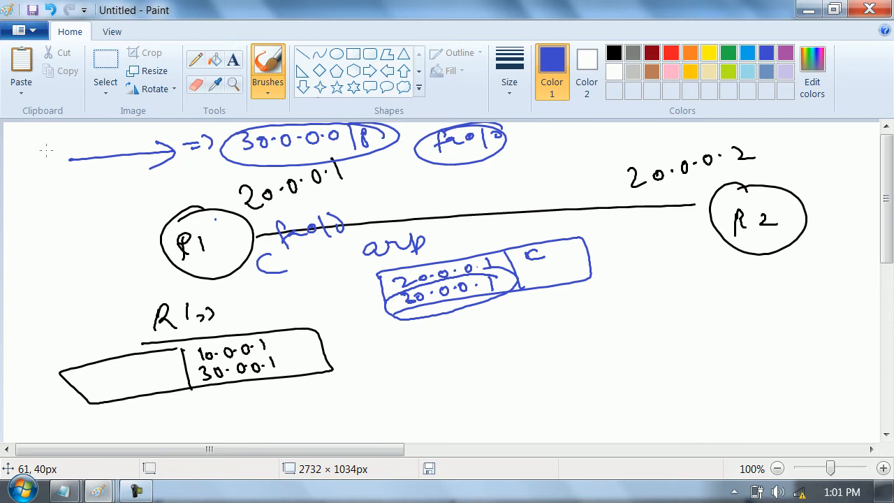
mouse_move(396, 231)
left_mouse_down()
mouse_move(657, 229)
mouse_move(672, 237)
left_mouse_up()
mouse_move(712, 198)
left_mouse_down()
mouse_move(690, 203)
mouse_move(720, 200)
mouse_move(694, 199)
mouse_move(718, 210)
left_mouse_up()
mouse_move(650, 296)
left_mouse_down()
mouse_move(673, 312)
mouse_move(676, 297)
mouse_move(771, 304)
mouse_move(763, 284)
left_mouse_up()
left_click(691, 303)
left_click(719, 304)
- Draw an arrow down from the arp box's second address to a circled 30.0.0.1
mouse_move(429, 308)
left_mouse_down()
mouse_move(406, 343)
mouse_move(417, 340)
left_mouse_up()
mouse_move(404, 362)
left_mouse_down()
mouse_move(412, 364)
mouse_move(405, 380)
left_mouse_up()
left_click_drag(427, 365, 428, 365)
left_click(442, 367)
left_click_drag(461, 358, 454, 365)
left_click(476, 358)
left_click_drag(492, 351, 491, 349)
left_click(500, 355)
left_click_drag(518, 344, 523, 354)
left_click_drag(502, 338, 460, 349)
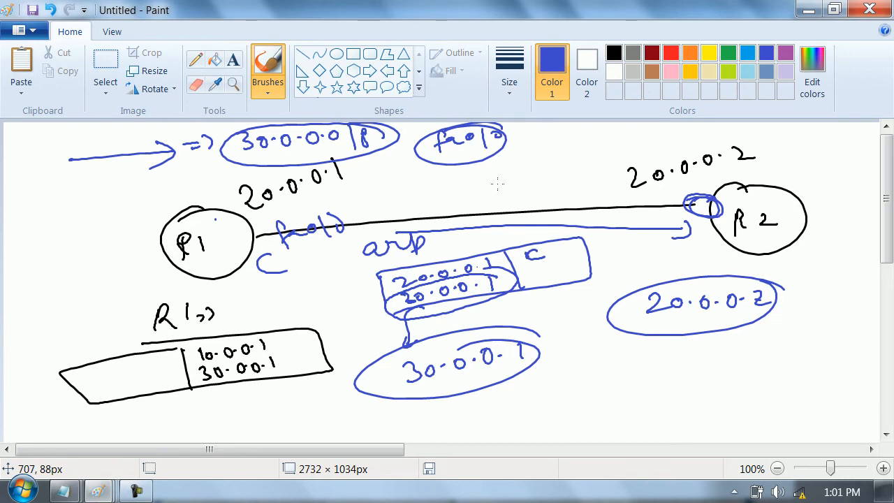
- Write a circled "drop" above the link and circle the R1 label and R2's interface again
mouse_move(601, 141)
left_mouse_down()
mouse_move(628, 138)
mouse_move(633, 147)
mouse_move(645, 136)
mouse_move(606, 133)
left_mouse_up()
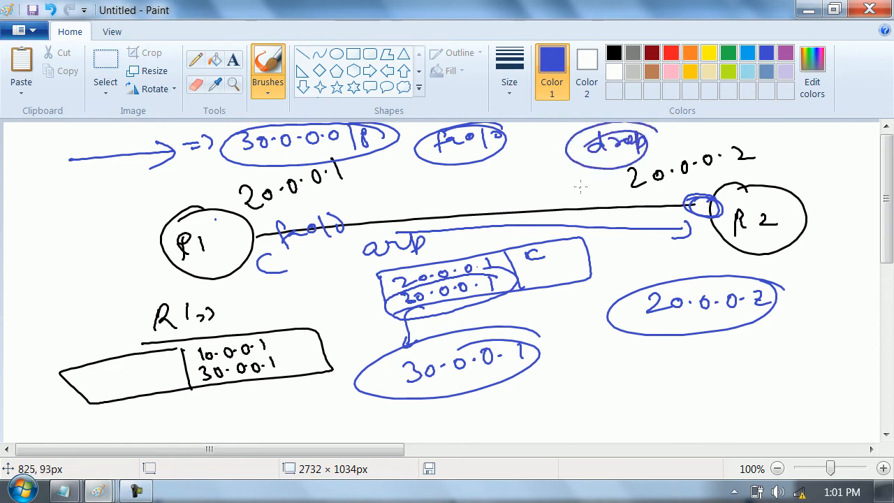
mouse_move(203, 222)
left_mouse_down()
mouse_move(206, 259)
mouse_move(210, 221)
left_mouse_up()
left_click_drag(707, 196, 672, 192)
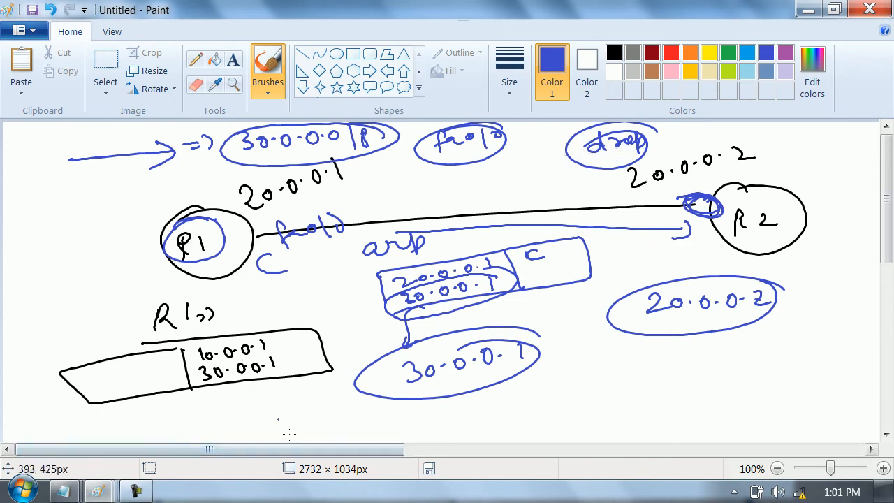
- Review the earlier topology drawing with the R1 and R2 network notes, and return to the arp drawing
mouse_move(98, 491)
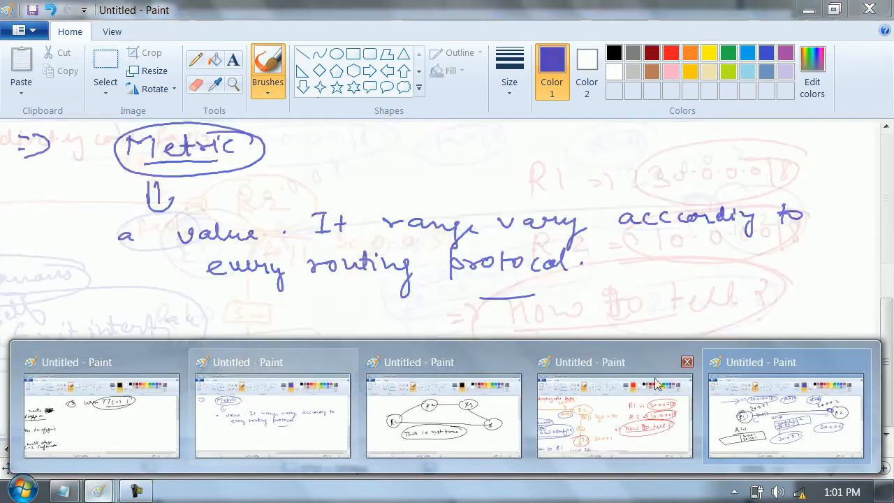
left_click(602, 408)
mouse_move(561, 453)
left_mouse_down()
mouse_move(298, 473)
mouse_move(362, 456)
left_mouse_up()
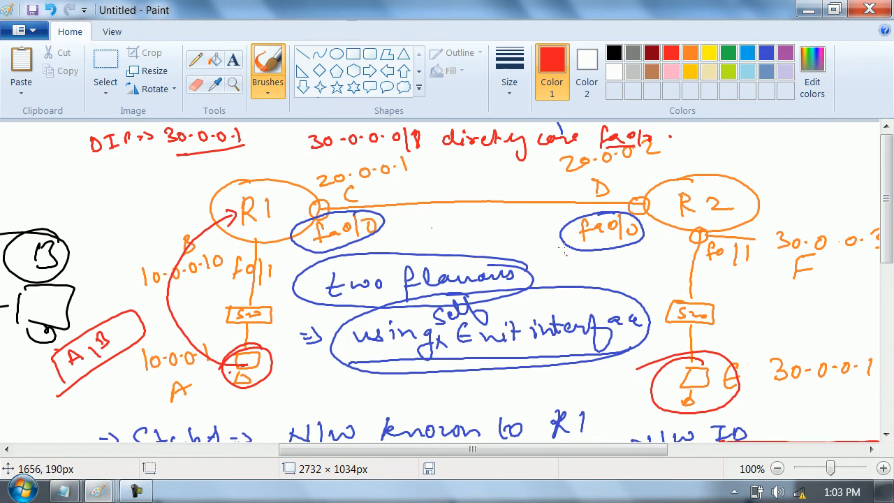
left_click_drag(410, 452, 607, 453)
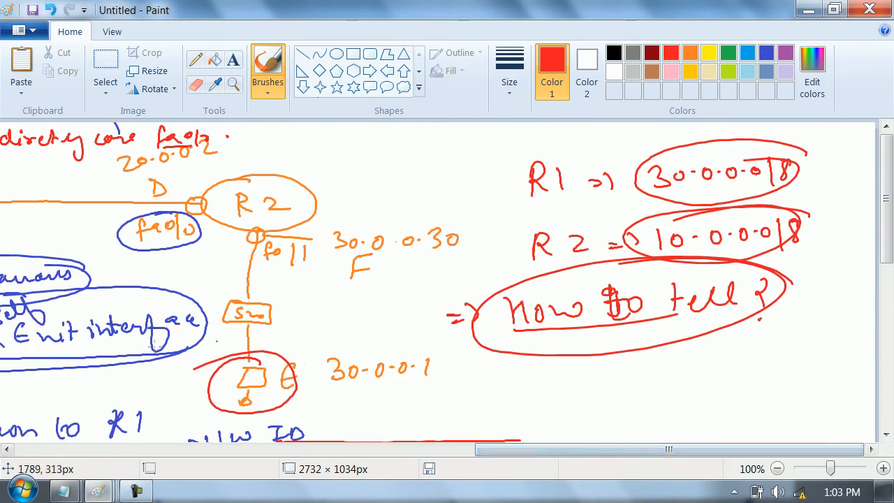
left_click_drag(886, 225, 887, 391)
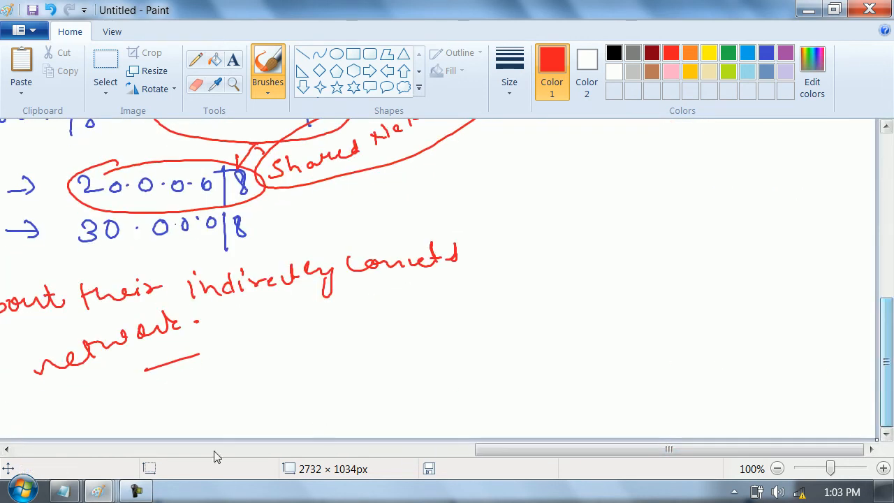
left_click(99, 492)
left_click(786, 416)
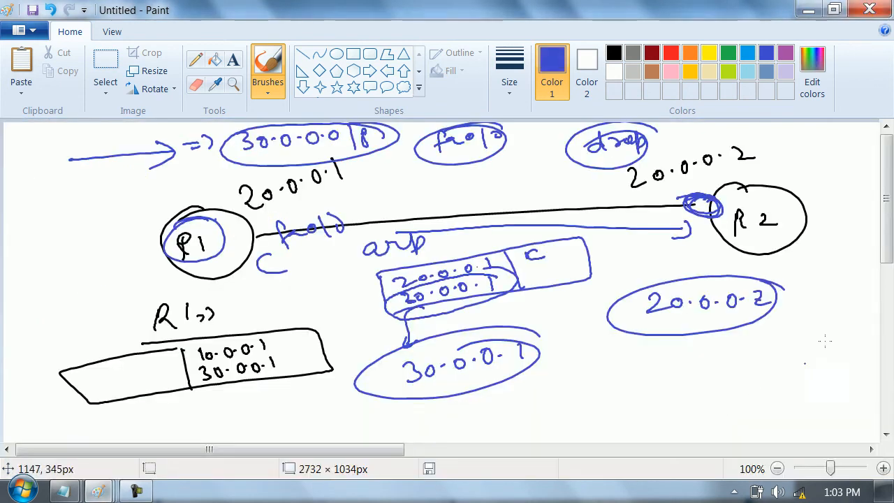
- Write "=> When you have Serial media." in the empty canvas area below the arp drawing
left_click_drag(888, 262, 891, 388)
left_click_drag(58, 148, 78, 155)
mouse_move(125, 140)
left_mouse_down()
mouse_move(140, 150)
mouse_move(319, 149)
left_mouse_up()
mouse_move(346, 130)
left_mouse_down()
mouse_move(373, 146)
mouse_move(417, 146)
left_mouse_up()
left_click_drag(475, 130, 587, 149)
left_click_drag(621, 140, 715, 148)
left_click_drag(721, 141, 735, 148)
left_click(749, 148)
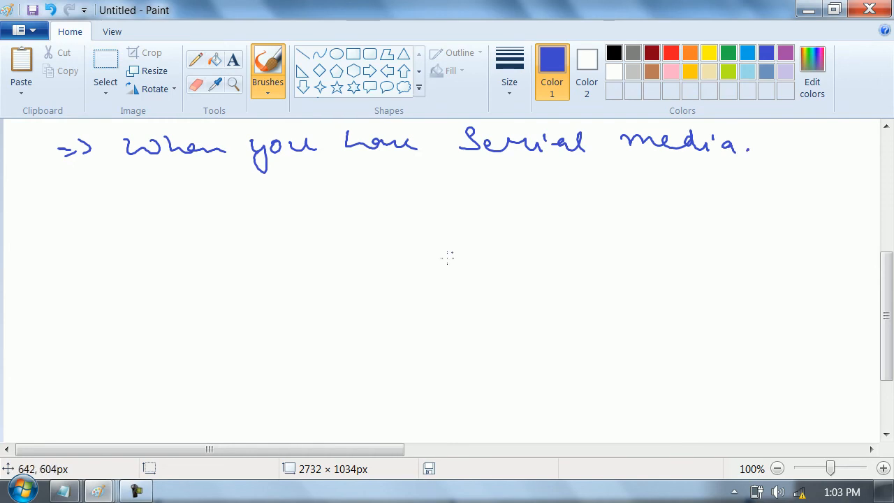
- Circle the word "Serial" and draw two router boxes labelled R joined by a line beneath the sentence
mouse_move(457, 165)
left_mouse_down()
mouse_move(592, 137)
mouse_move(460, 167)
left_mouse_up()
mouse_move(264, 283)
left_mouse_down()
mouse_move(280, 235)
mouse_move(257, 280)
mouse_move(311, 267)
left_mouse_up()
left_click_drag(559, 221, 563, 249)
mouse_move(556, 209)
left_mouse_down()
mouse_move(626, 202)
mouse_move(576, 245)
left_mouse_up()
mouse_move(593, 221)
left_mouse_down()
mouse_move(591, 231)
mouse_move(606, 235)
left_mouse_up()
left_click_drag(326, 264, 584, 235)
- Write "Serial media" around the line between the two routers and circle it
mouse_move(399, 218)
left_mouse_down()
mouse_move(381, 233)
mouse_move(439, 228)
mouse_move(474, 206)
left_mouse_up()
left_click(440, 213)
mouse_move(386, 295)
left_mouse_down()
mouse_move(448, 262)
mouse_move(447, 286)
left_mouse_up()
left_click(466, 269)
mouse_move(459, 275)
left_mouse_down()
mouse_move(464, 283)
mouse_move(489, 278)
left_mouse_up()
mouse_move(512, 239)
left_mouse_down()
mouse_move(439, 182)
mouse_move(524, 245)
mouse_move(447, 208)
left_mouse_up()
- Write an underlined "No mac-address" with "No arp" beneath it, and circle both notes together
mouse_move(106, 238)
left_mouse_down()
mouse_move(103, 226)
mouse_move(260, 194)
mouse_move(339, 158)
mouse_move(345, 175)
left_mouse_up()
left_click_drag(114, 257, 341, 174)
mouse_move(109, 268)
left_mouse_down()
mouse_move(112, 289)
mouse_move(149, 262)
mouse_move(277, 230)
mouse_move(65, 280)
mouse_move(251, 228)
left_mouse_up()
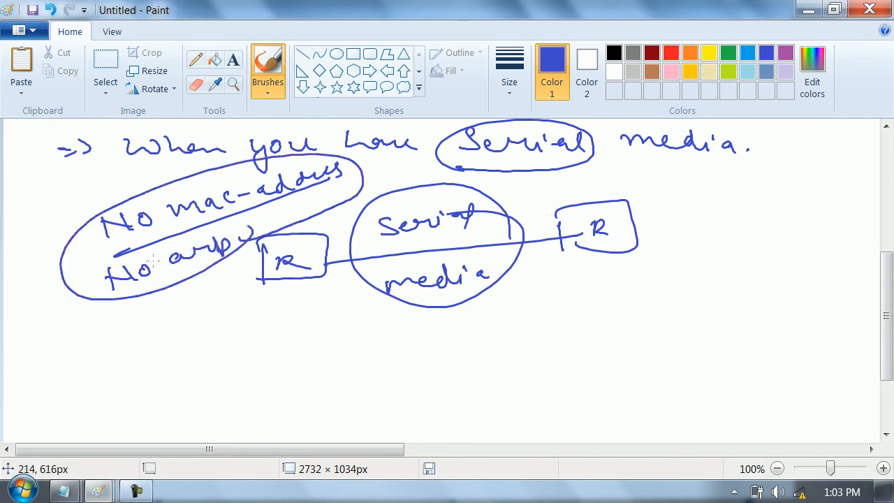
- Write "=> Self Exit interface" below the serial link and circle the phrase
mouse_move(285, 336)
left_mouse_down()
mouse_move(300, 334)
mouse_move(301, 343)
left_mouse_up()
left_click_drag(306, 328, 312, 345)
left_click_drag(357, 325, 335, 348)
left_click_drag(363, 342, 405, 347)
mouse_move(436, 319)
left_mouse_down()
mouse_move(438, 342)
mouse_move(489, 337)
mouse_move(531, 310)
mouse_move(642, 300)
left_mouse_up()
left_click_drag(658, 297, 356, 329)
mouse_move(328, 356)
left_mouse_down()
mouse_move(636, 326)
mouse_move(564, 293)
left_mouse_up()
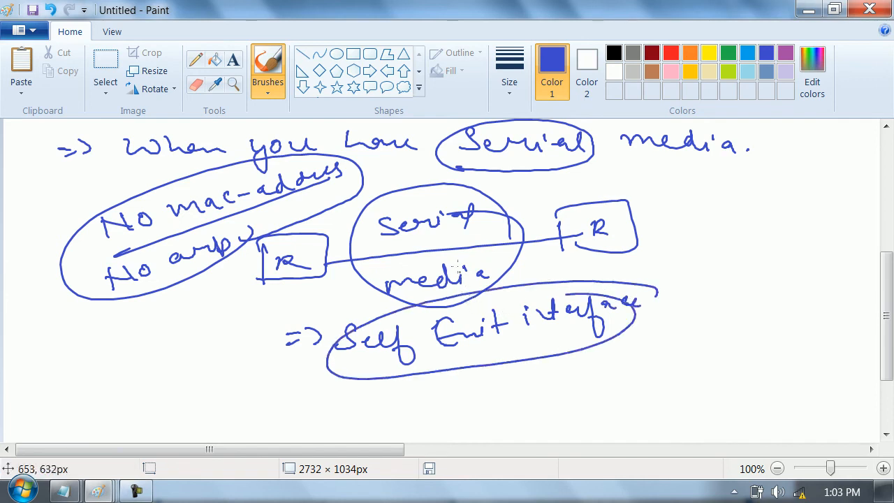
- Number the two routers R1 and R2, and draw a host box connected below R1 labelled 10
left_click_drag(305, 248, 310, 264)
left_click_drag(616, 222, 632, 234)
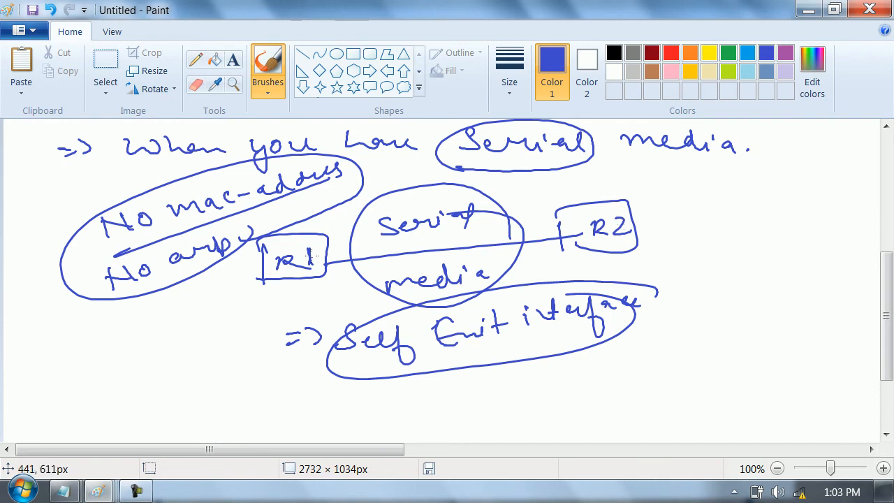
left_click_drag(280, 279, 282, 353)
mouse_move(262, 360)
left_mouse_down()
mouse_move(290, 391)
mouse_move(265, 364)
left_mouse_up()
left_click_drag(190, 342, 193, 366)
left_click_drag(213, 347, 211, 348)
- Draw a host box connected below R2 labelled 30 and write 20 above the serial link
left_click_drag(622, 253, 651, 326)
mouse_move(635, 339)
left_mouse_down()
mouse_move(671, 322)
mouse_move(633, 341)
left_mouse_up()
left_click_drag(693, 289, 696, 313)
mouse_move(712, 294)
left_mouse_down()
mouse_move(728, 283)
mouse_move(714, 275)
left_mouse_up()
left_click_drag(398, 172, 399, 189)
mouse_move(398, 172)
left_mouse_down()
mouse_move(401, 187)
mouse_move(422, 174)
left_mouse_up()
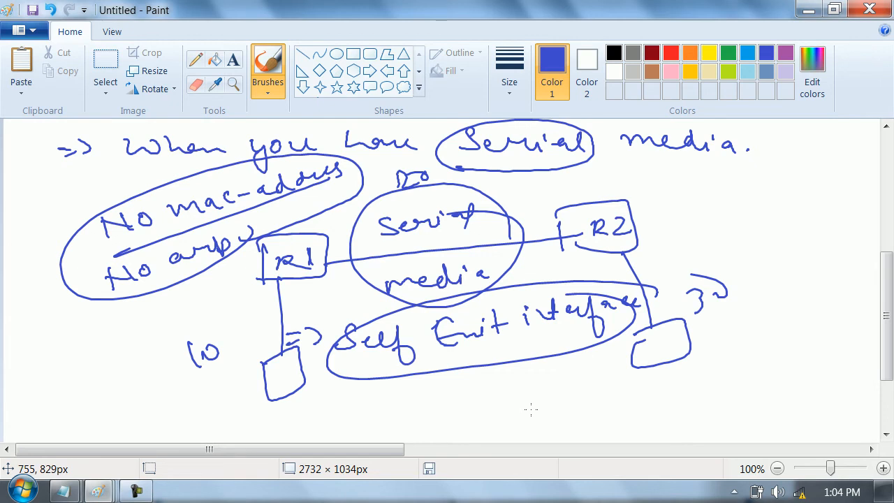
- Draw an arrow leaving R1's circled serial interface and a curved arrow from R2 to its host
left_click_drag(318, 252, 391, 244)
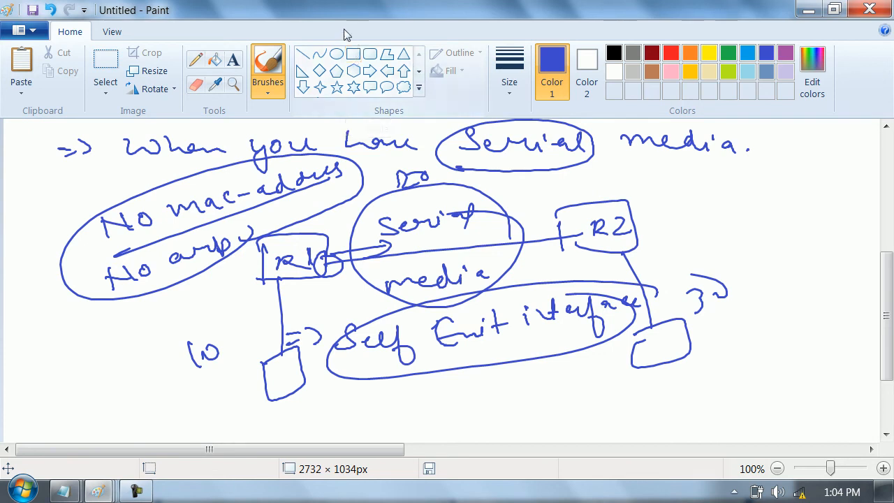
mouse_move(633, 222)
left_mouse_down()
mouse_move(672, 238)
mouse_move(664, 341)
mouse_move(710, 302)
left_mouse_up()
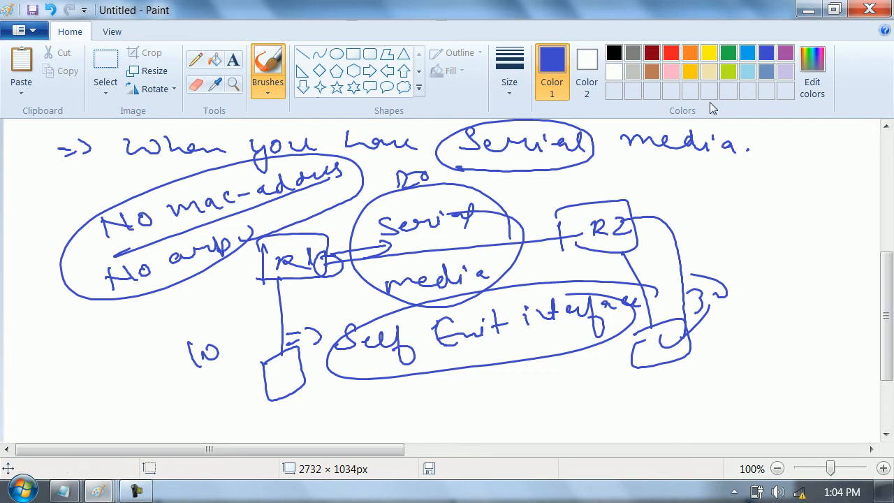
- Connect a circled R3 box to R2 with a serial line and write a circled, underlined "Self" below it
mouse_move(631, 208)
left_mouse_down()
mouse_move(867, 193)
mouse_move(814, 173)
left_mouse_up()
mouse_move(802, 237)
left_mouse_down()
mouse_move(803, 193)
mouse_move(801, 236)
left_mouse_up()
left_click_drag(825, 204, 825, 225)
mouse_move(824, 204)
left_mouse_down()
mouse_move(820, 216)
mouse_move(839, 220)
left_mouse_up()
left_click_drag(847, 197, 846, 216)
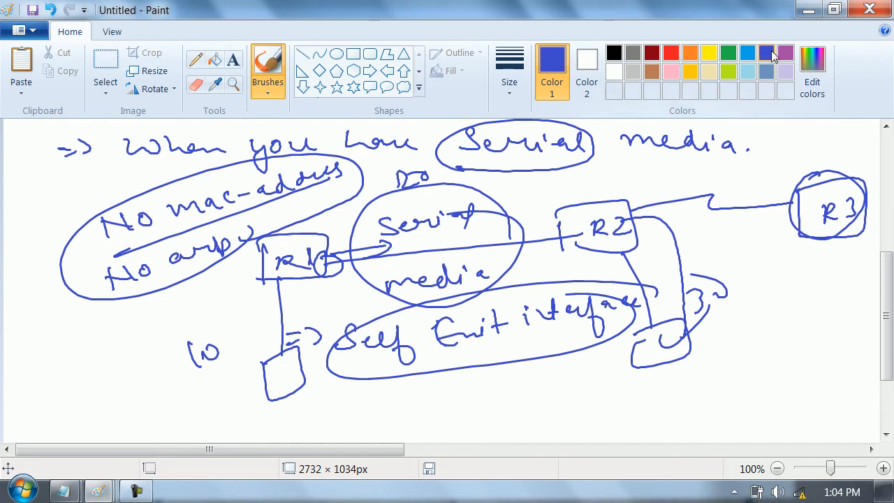
mouse_move(769, 258)
left_mouse_down()
mouse_move(761, 265)
mouse_move(788, 298)
mouse_move(814, 293)
mouse_move(749, 308)
mouse_move(837, 288)
left_mouse_up()
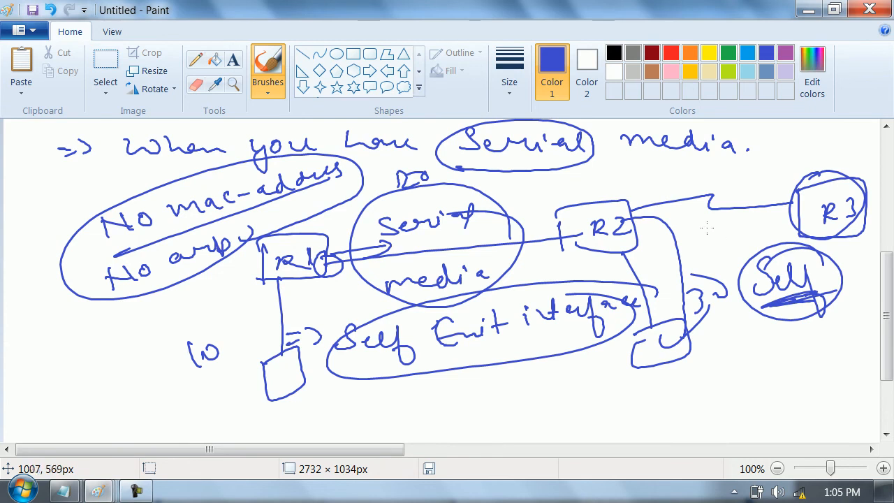
- Write a circled 2 and the underlined heading "by using next-hop" on a blank area of the canvas
left_click_drag(379, 452, 771, 381)
left_click_drag(61, 147, 74, 165)
mouse_move(70, 135)
left_mouse_down()
mouse_move(84, 174)
mouse_move(49, 144)
left_mouse_up()
mouse_move(153, 137)
left_mouse_down()
mouse_move(162, 153)
mouse_move(155, 162)
left_mouse_up()
left_click_drag(175, 151, 191, 179)
left_click_drag(230, 145, 266, 155)
mouse_move(280, 143)
left_mouse_down()
mouse_move(283, 153)
mouse_move(428, 155)
left_mouse_up()
left_click(283, 134)
mouse_move(433, 138)
left_mouse_down()
mouse_move(443, 156)
mouse_move(451, 144)
left_mouse_up()
left_click_drag(463, 150, 510, 155)
left_click_drag(514, 147, 535, 153)
left_click_drag(534, 150, 538, 168)
left_click_drag(203, 191, 489, 176)
- Draw circled routers R1 and R2 below the heading and join them with a link line
mouse_move(183, 227)
left_mouse_down()
mouse_move(176, 234)
mouse_move(186, 271)
left_mouse_up()
mouse_move(184, 249)
left_mouse_down()
mouse_move(203, 265)
mouse_move(229, 266)
left_mouse_up()
left_click_drag(239, 255, 538, 240)
mouse_move(559, 216)
left_mouse_down()
mouse_move(549, 278)
mouse_move(559, 214)
left_mouse_up()
mouse_move(539, 230)
left_mouse_down()
mouse_move(539, 258)
mouse_move(561, 251)
left_mouse_up()
left_click_drag(567, 235, 592, 249)
- Draw a vertical network line below each router, labelled 10 under R1 and 30 under R2
left_click_drag(206, 284, 216, 400)
left_click_drag(128, 339, 141, 377)
left_click_drag(143, 343, 144, 356)
left_click_drag(544, 287, 548, 381)
mouse_move(575, 327)
left_mouse_down()
mouse_move(579, 357)
mouse_move(618, 335)
left_mouse_up()
left_click_drag(580, 320, 617, 330)
- Write the link addresses 20.0.0.1 beside R1 and 20.0.0.2 beside R2 above the connecting line
left_click_drag(267, 212, 279, 222)
mouse_move(287, 213)
left_mouse_down()
mouse_move(338, 197)
mouse_move(352, 204)
left_mouse_up()
left_click(323, 206)
left_click(341, 198)
left_click_drag(460, 210, 482, 217)
left_click_drag(482, 211, 492, 211)
left_click(500, 204)
left_click_drag(516, 190, 578, 186)
left_click(526, 195)
left_click(550, 191)
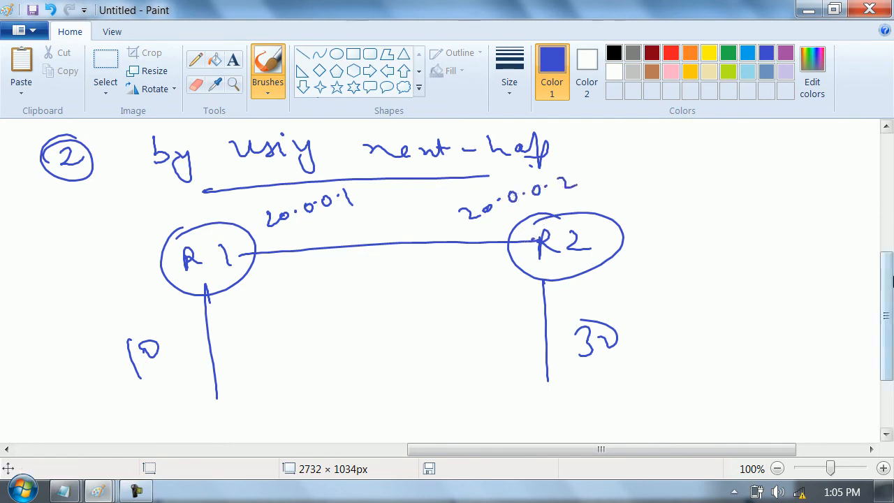
- Close the empty Notepad window and switch to the Notepad window holding the ip route notes
left_click_drag(887, 273, 888, 304)
mouse_move(70, 491)
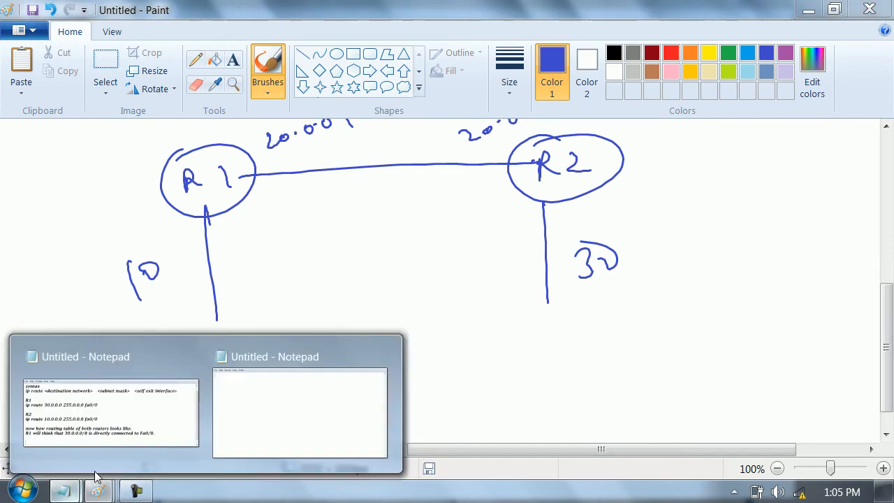
left_click(300, 398)
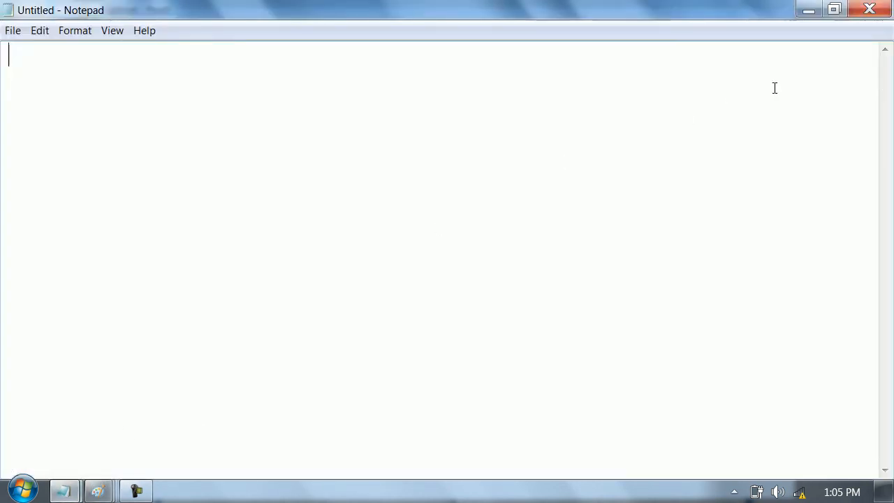
left_click(870, 8)
left_click(75, 491)
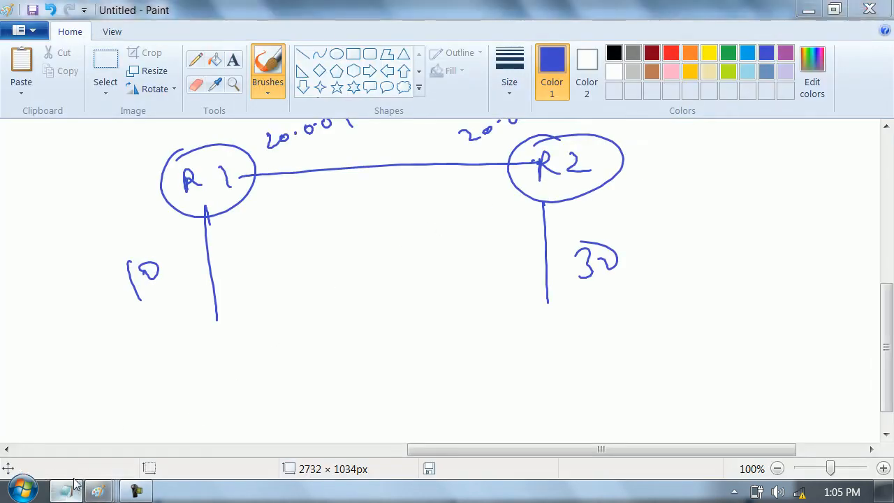
- Add blank lines below the existing notes to start a new section on a clear area
key("Return")
key("Return")
key("Return")
key("Return")
key("Return")
key("Return")
key("Return")
key("Return")
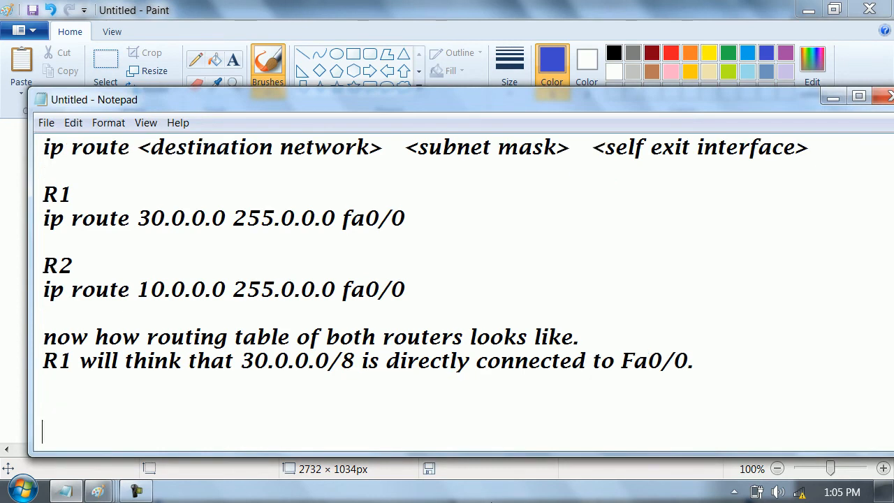
key("Up")
key("Up")
key("Up")
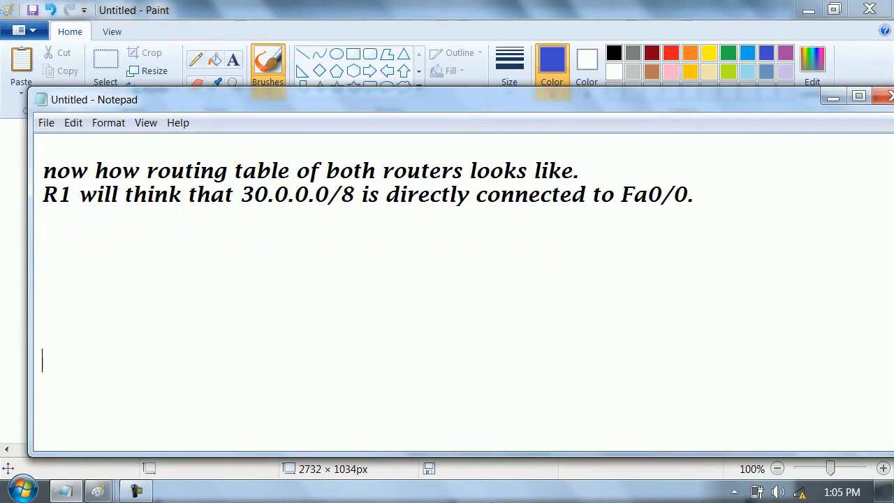
key("Return")
key("Return")
key("Return")
key("Return")
key("Return")
key("Return")
key("Up")
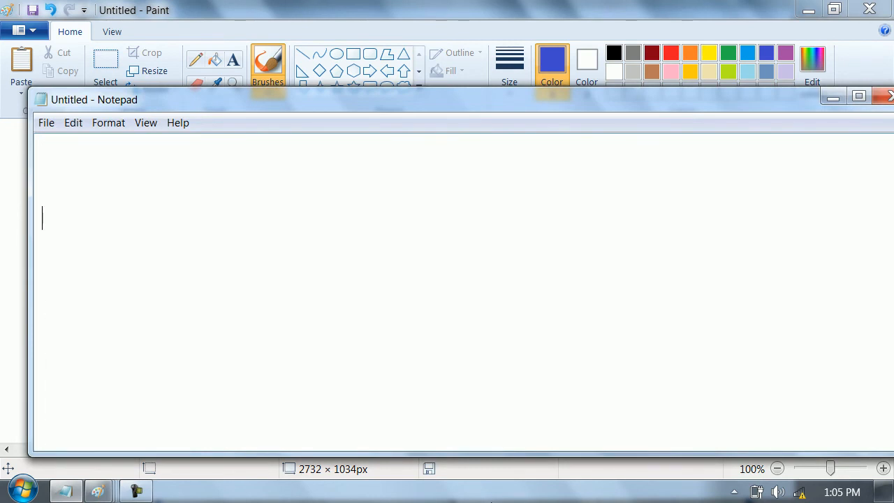
- Write the line "now we have one more flavour for doing the same thing" in the notes
type("no")
key("BackSpace")
key("Left")
type("ow we have onr")
key("BackSpace")
type("e more flavour for")
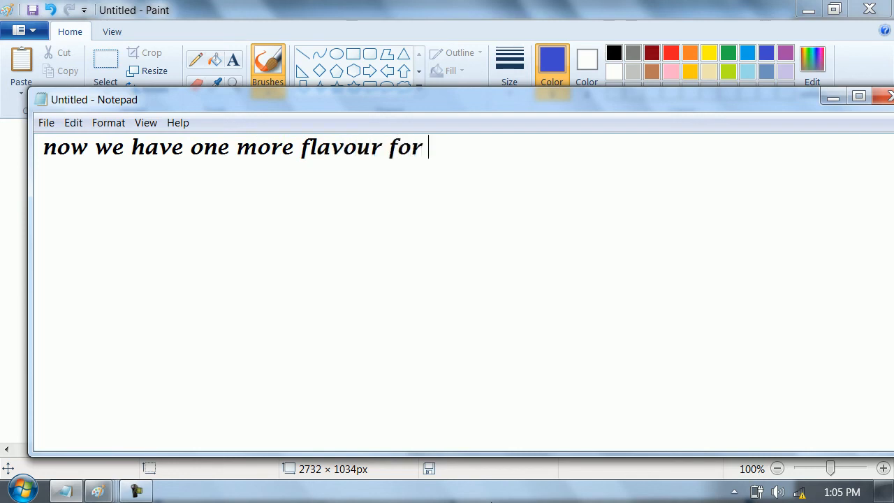
type(" doing the samr")
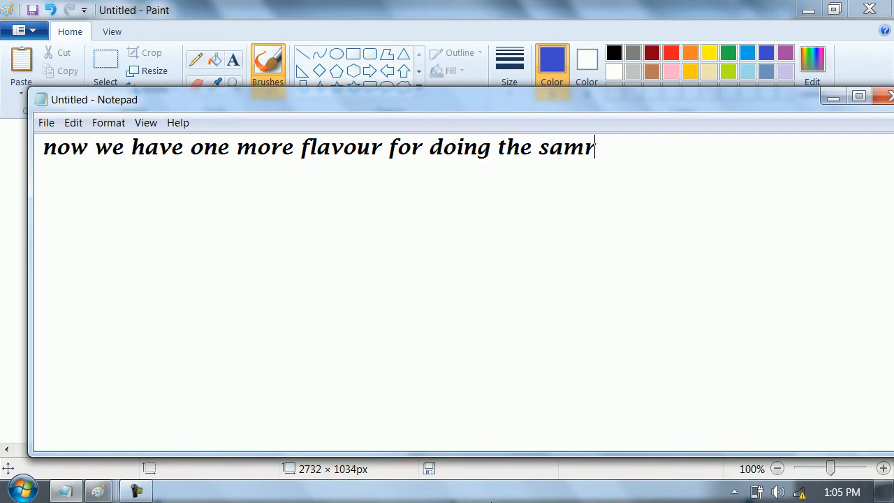
key("BackSpace")
type("e samething")
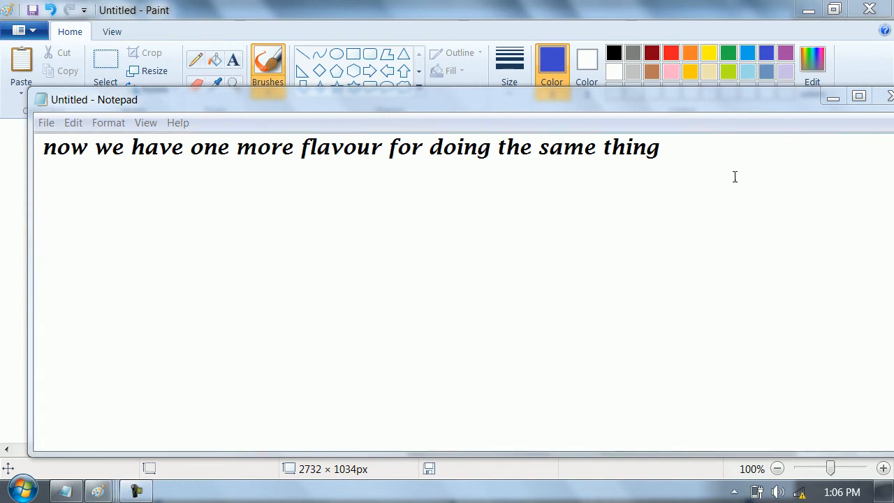
- Add the line "that is by using next hop" below it, followed by a blank line
left_click(690, 146)
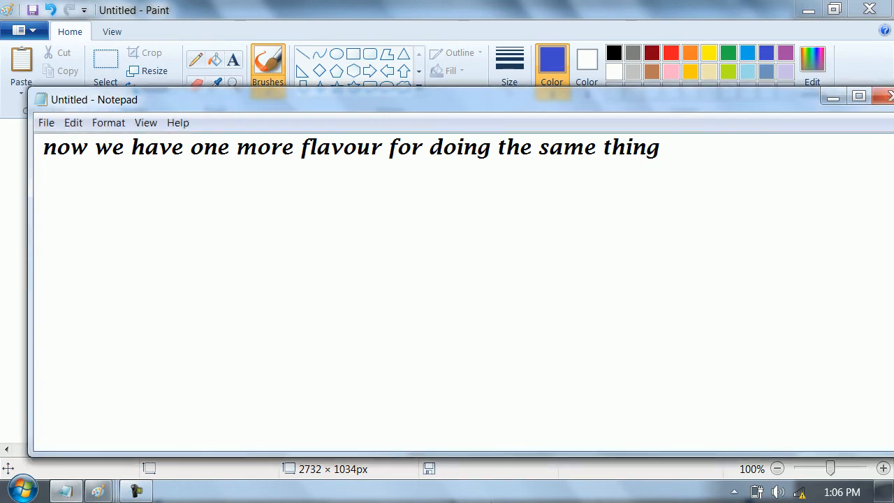
key("Return")
type("thta")
key("BackSpace")
key("BackSpace")
type("at is by")
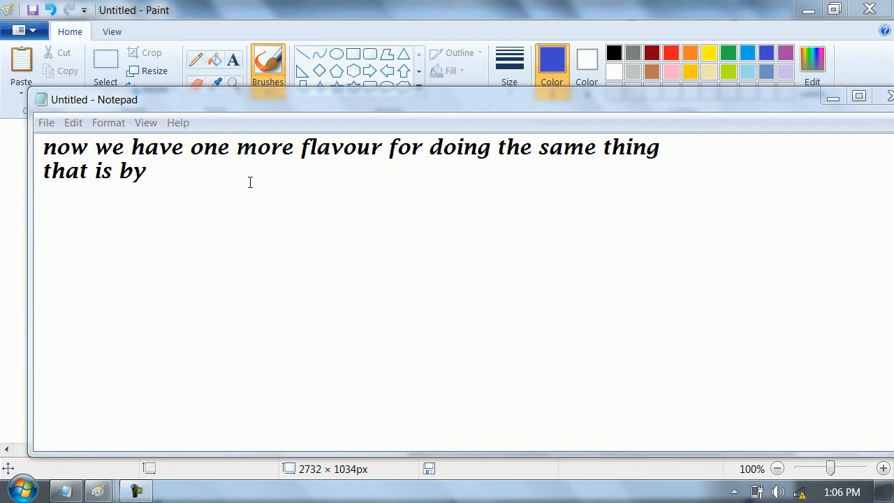
type(" usi")
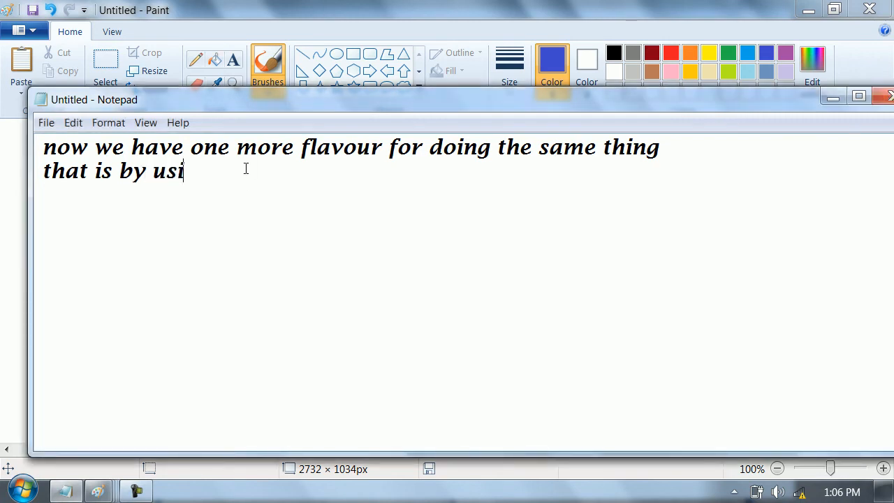
type("ng next hop")
key("Return")
key("Return")
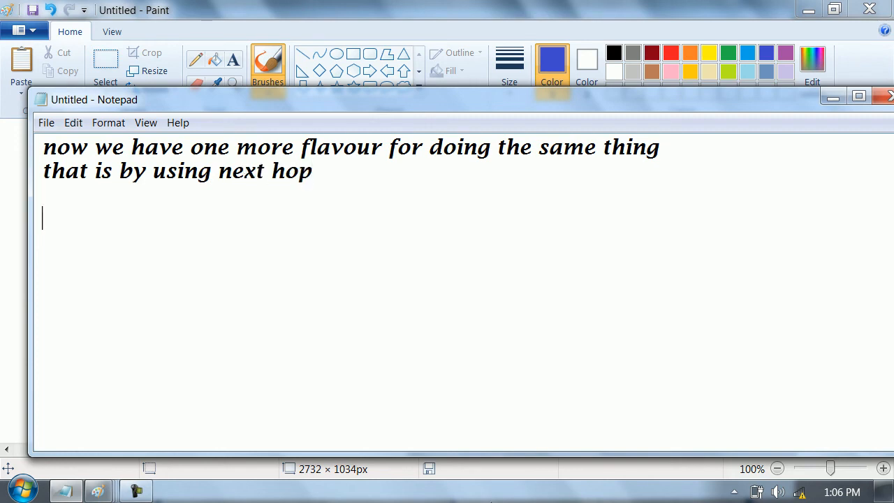
- Add a "syntax" heading and start the command line below it with "ip route <destination networ>"
type("syntax")
key("Return")
type("u")
key("BackSpace")
type("ip route ")
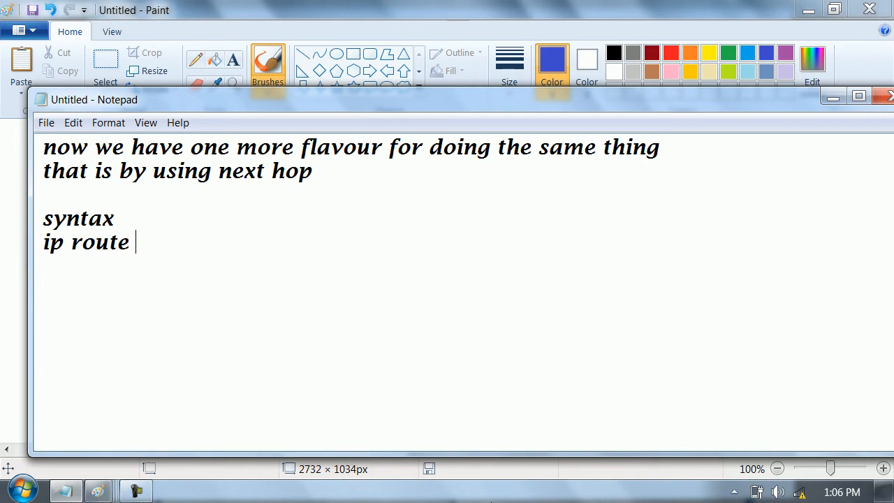
type("<det")
key("BackSpace")
type("s")
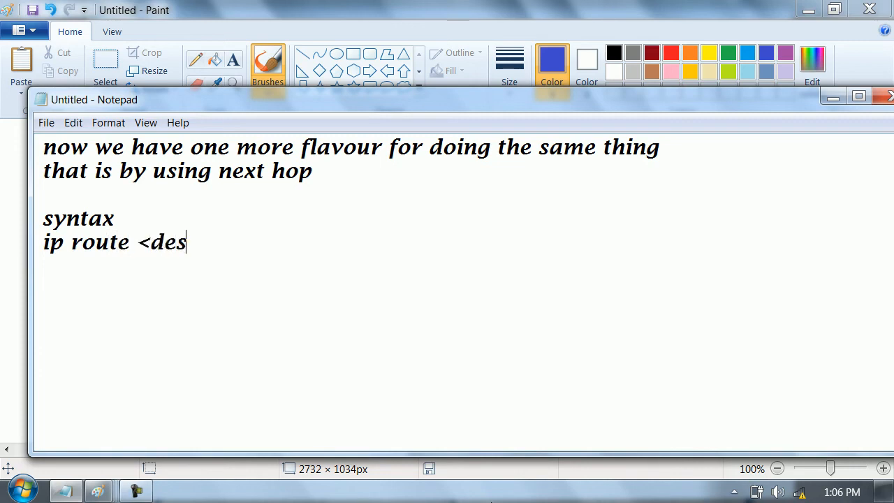
type("tination")
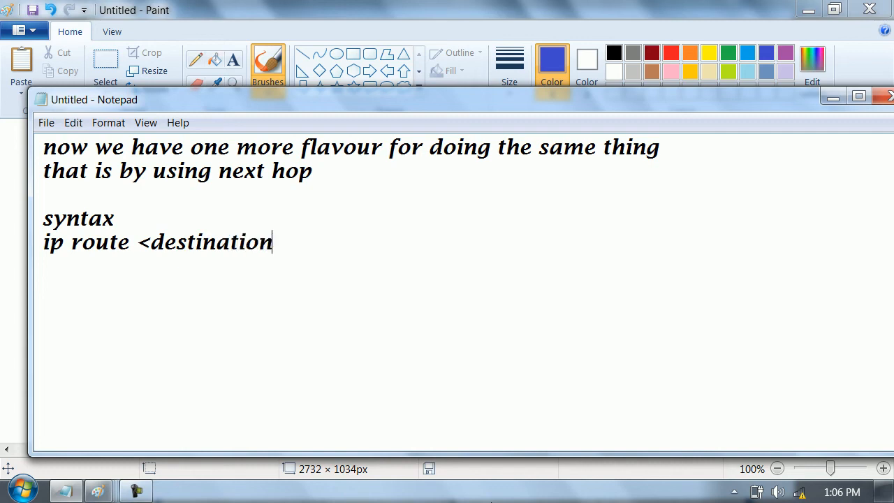
type(" netw")
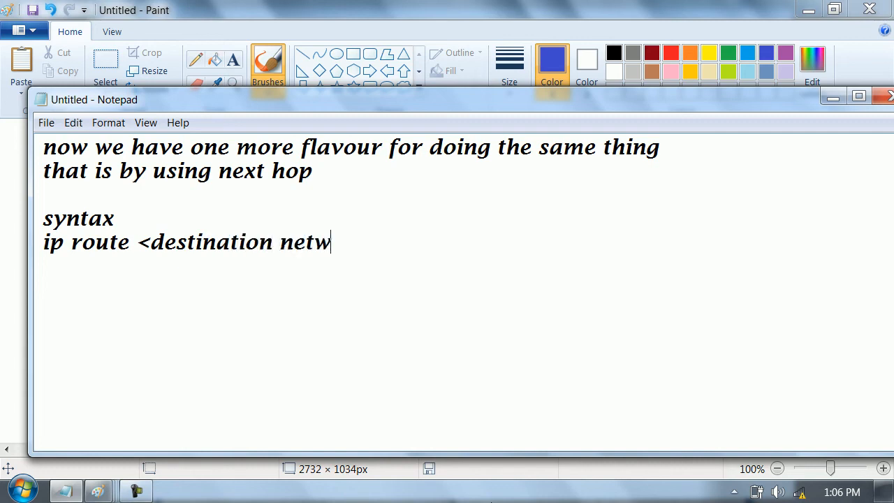
type("ork")
key("shift+Left")
type("> >subnet mask>")
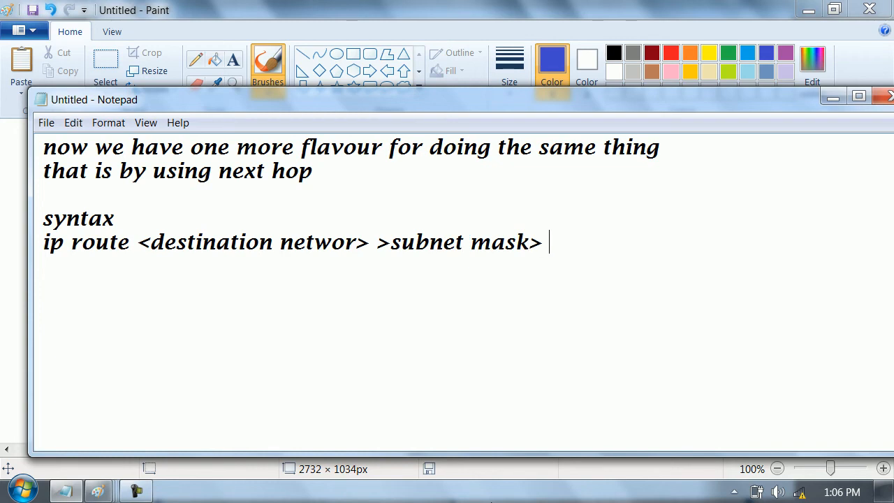
- Finish the syntax line with ">subnet mask> next hop>" and start a new line
left_click(491, 501)
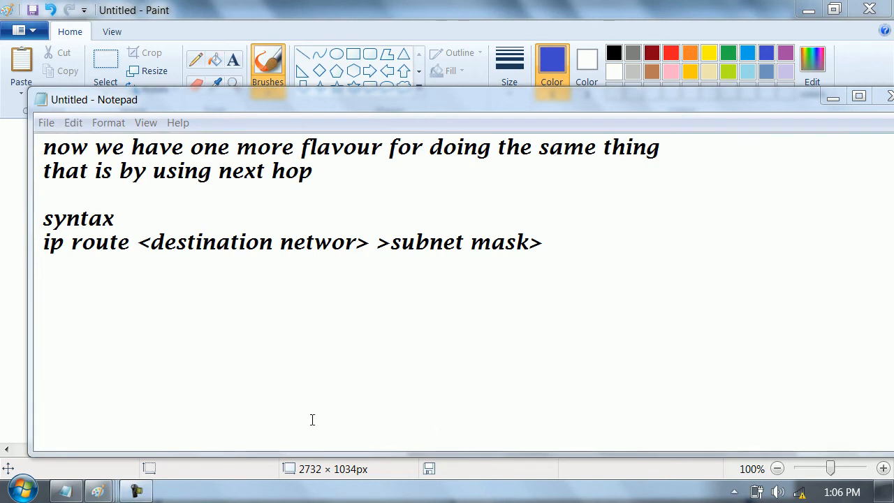
left_click(594, 252)
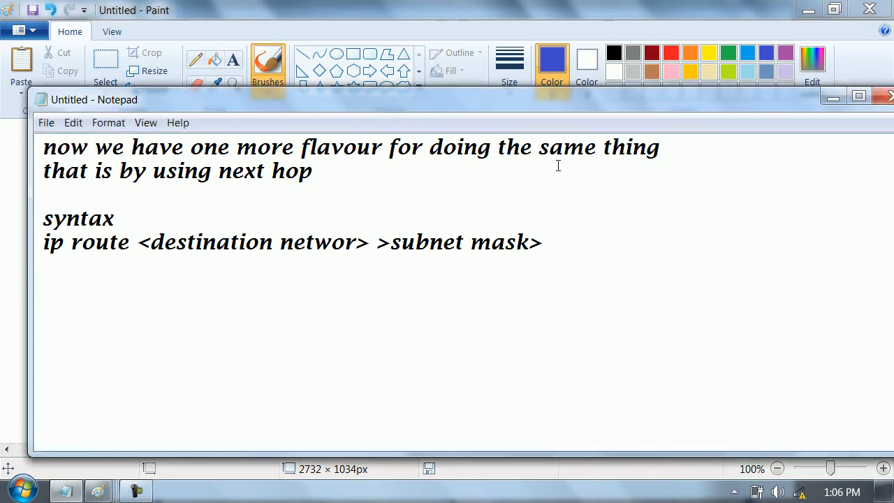
type("next ")
type("hop")
type(">")
key("Return")
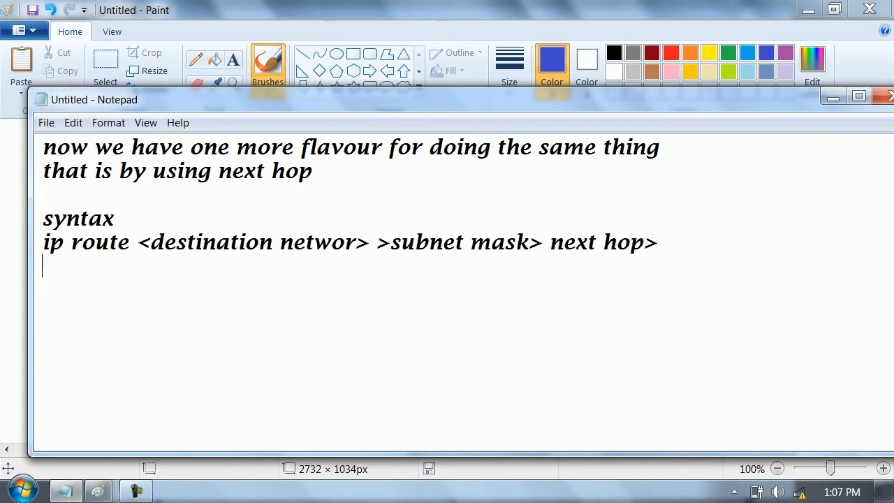
- Add an "R1" heading and below it enter "ip route 30.0.0.0 255.0.0.0"
key("Return")
type("R1")
key("Return")
type("ip ro")
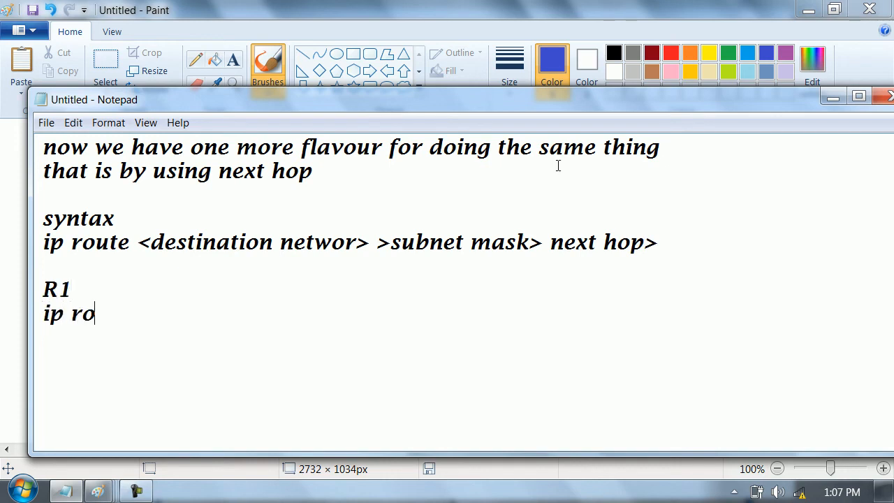
type("ute 30.0")
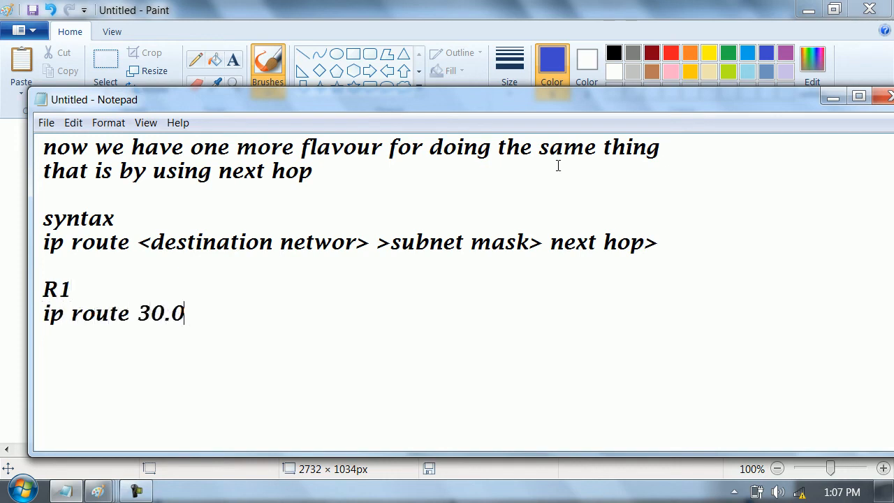
type(".0.0 255.0.0.0")
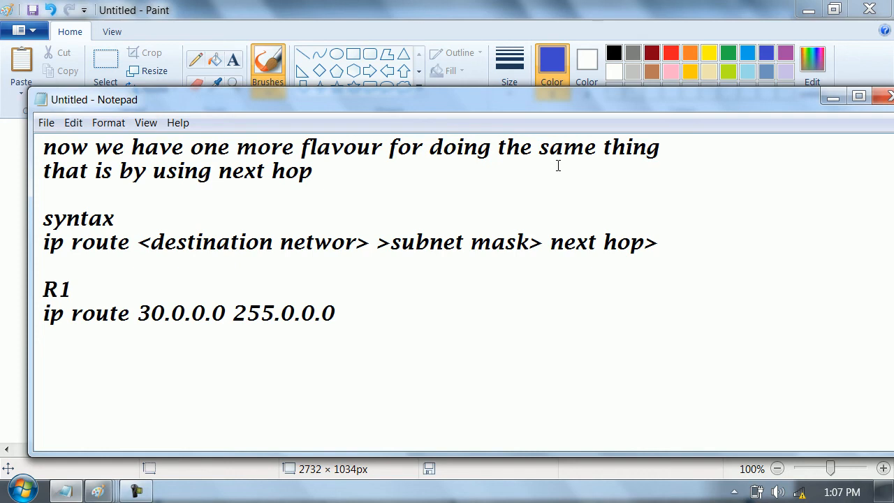
- Switch back to the Paint diagram and draw red curved arrows from R1 to R2 and from R2 to R1
left_click(832, 97)
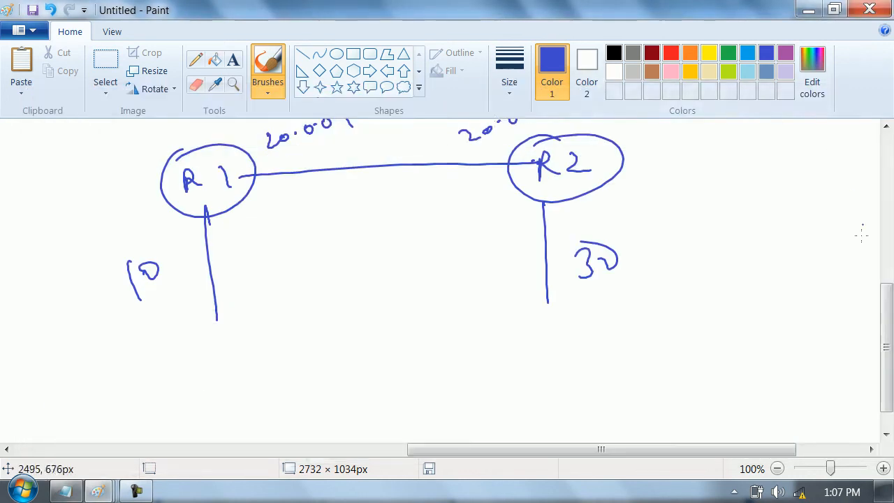
left_click_drag(887, 299, 888, 278)
left_click(671, 54)
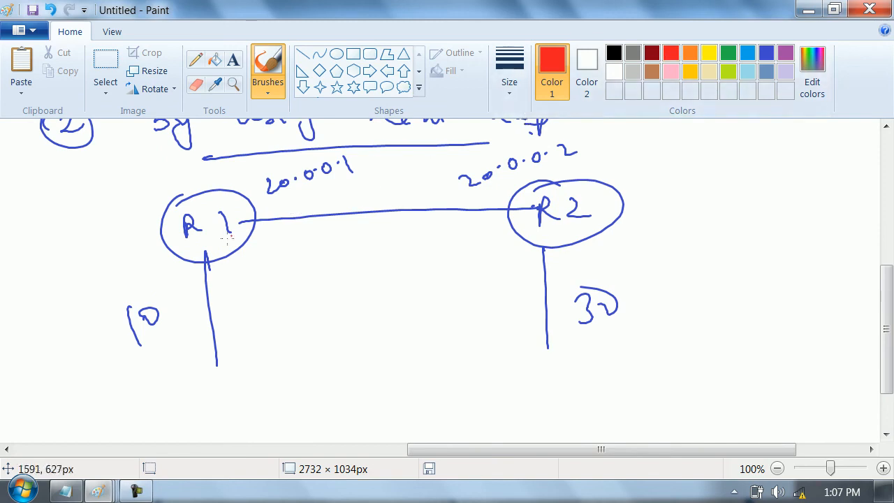
mouse_move(251, 202)
left_mouse_down()
mouse_move(265, 180)
mouse_move(443, 151)
mouse_move(505, 181)
mouse_move(484, 194)
left_mouse_up()
mouse_move(523, 224)
left_mouse_down()
mouse_move(429, 283)
mouse_move(253, 269)
mouse_move(260, 250)
left_mouse_up()
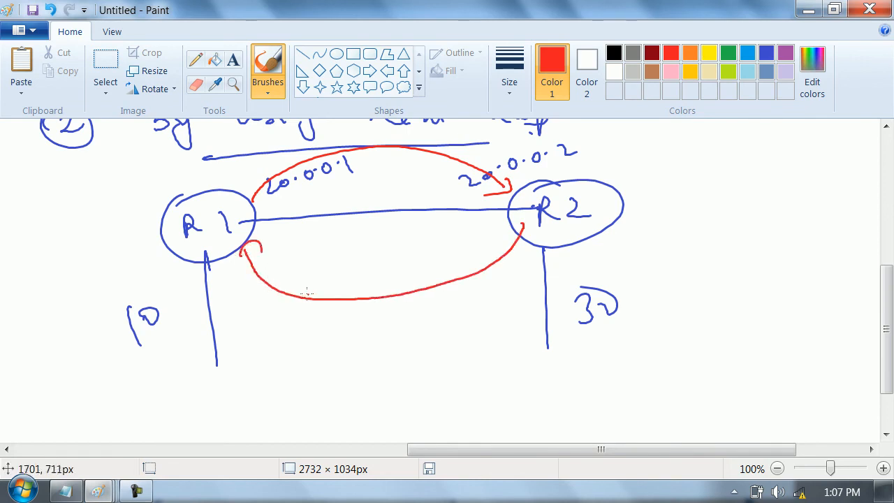
- Write "Next-hop always lie in my" in red beside R2, with the word "lie" circled
mouse_move(624, 175)
left_mouse_down()
mouse_move(747, 134)
mouse_move(771, 150)
left_mouse_up()
mouse_move(661, 200)
left_mouse_down()
mouse_move(666, 208)
mouse_move(744, 176)
left_mouse_up()
mouse_move(671, 233)
left_mouse_down()
mouse_move(670, 249)
mouse_move(703, 239)
left_mouse_up()
mouse_move(723, 215)
left_mouse_down()
mouse_move(727, 227)
mouse_move(753, 214)
left_mouse_up()
mouse_move(706, 218)
left_mouse_down()
mouse_move(648, 245)
mouse_move(659, 271)
left_mouse_up()
left_click_drag(673, 260, 693, 247)
mouse_move(784, 194)
left_mouse_down()
mouse_move(816, 174)
mouse_move(830, 202)
left_mouse_up()
- Continue the red note with "directly connected network", underlining "network", and write a circled "gateway" below it
mouse_move(682, 310)
left_mouse_down()
mouse_move(673, 327)
mouse_move(689, 295)
mouse_move(746, 271)
mouse_move(760, 252)
mouse_move(781, 276)
left_mouse_up()
mouse_move(723, 327)
left_mouse_down()
mouse_move(787, 304)
mouse_move(828, 251)
left_mouse_up()
mouse_move(753, 360)
left_mouse_down()
mouse_move(769, 367)
mouse_move(837, 306)
mouse_move(852, 317)
left_mouse_up()
left_click_drag(778, 375, 838, 331)
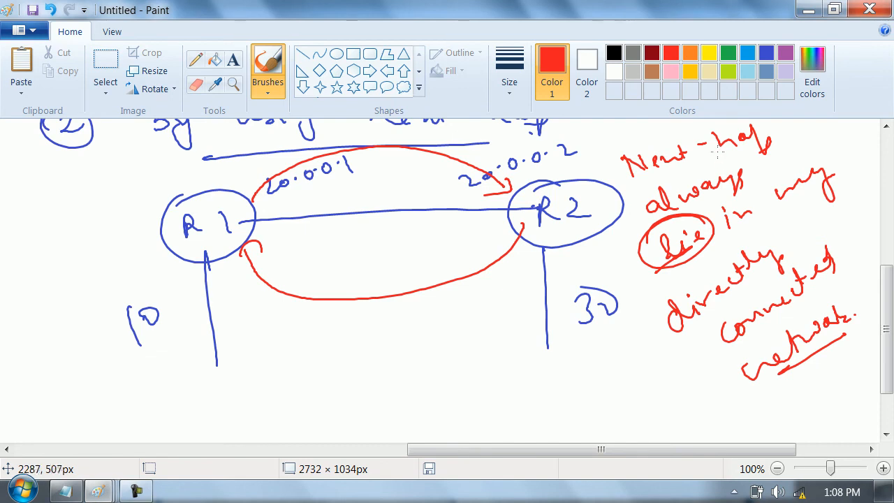
mouse_move(661, 401)
left_mouse_down()
mouse_move(675, 428)
mouse_move(791, 392)
mouse_move(824, 410)
mouse_move(764, 426)
mouse_move(746, 415)
left_mouse_up()
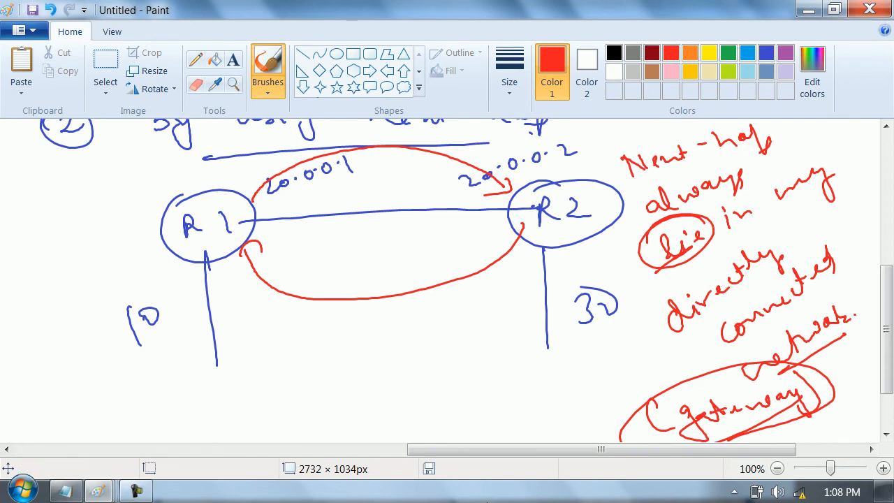
- Return to the Notepad notes and complete R1's route with the next hop 20.0.0.2
left_click(65, 491)
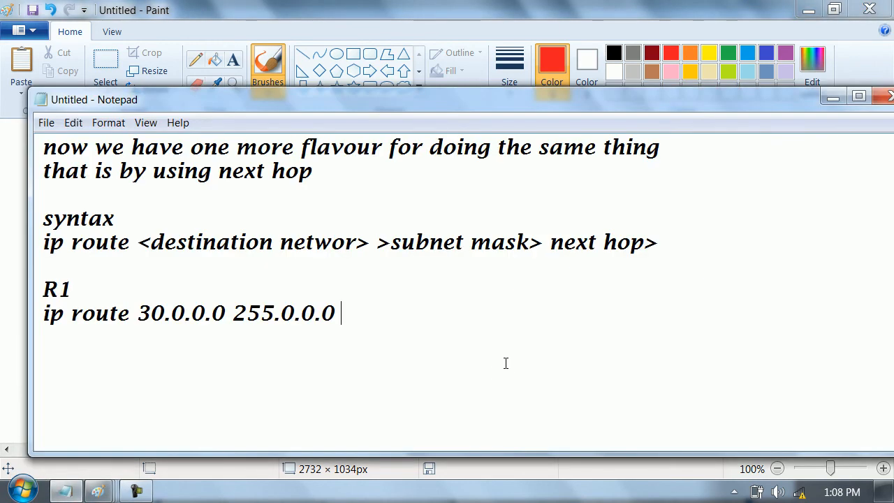
type("20.0.0.2")
key("Return")
key("Return")
- Add an "R2" heading below R1's route in the notes
type("R1")
key("BackSpace")
type("2")
key("Return")
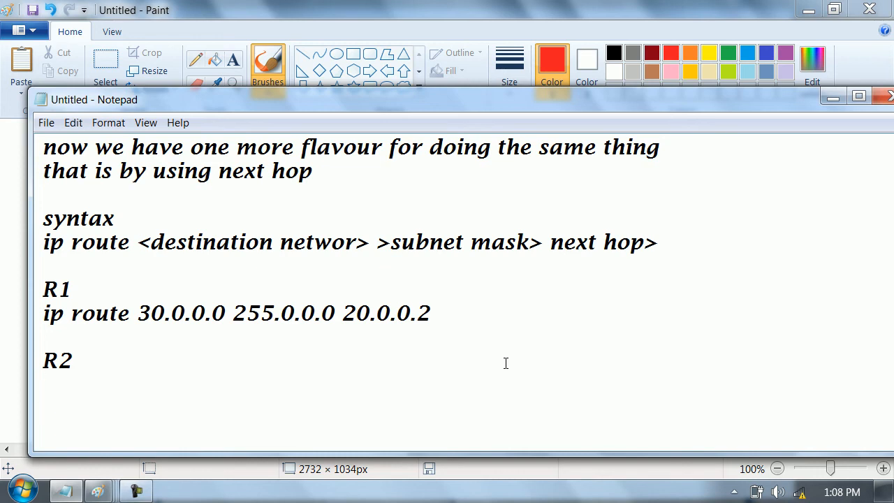
- Write R2's next-hop route as "ip route 10.0.0.0 255.0.0.0 20.0.0.1" under the R2 heading
type("ip rou")
left_click(506, 363)
type("te")
key("BackSpace")
key("BackSpace")
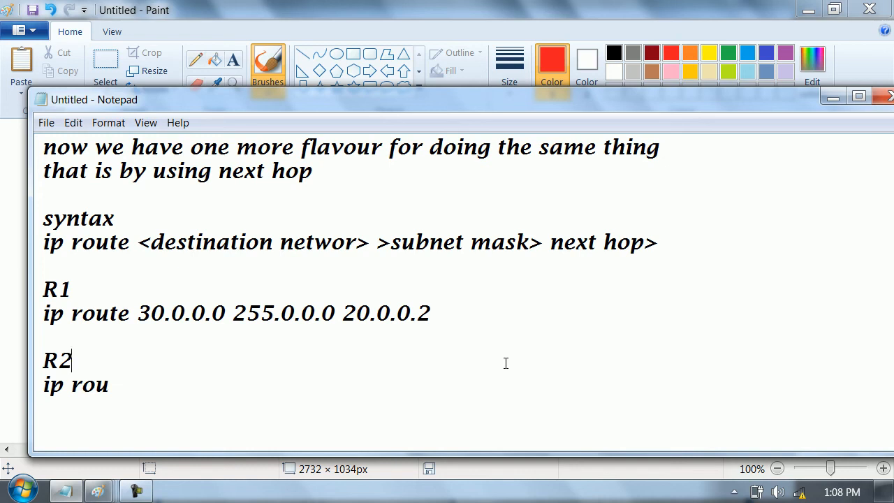
left_click(405, 406)
type("te 10.0.0.0 255.0.0.0")
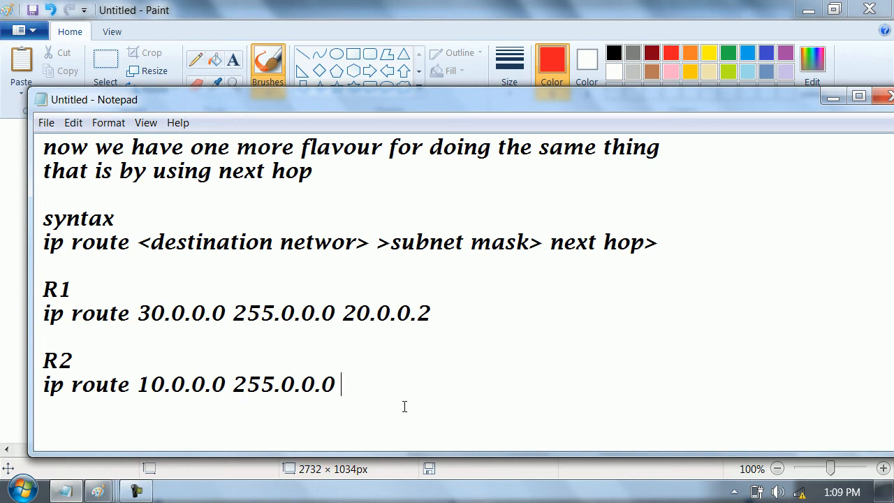
type("20.0.0.1")
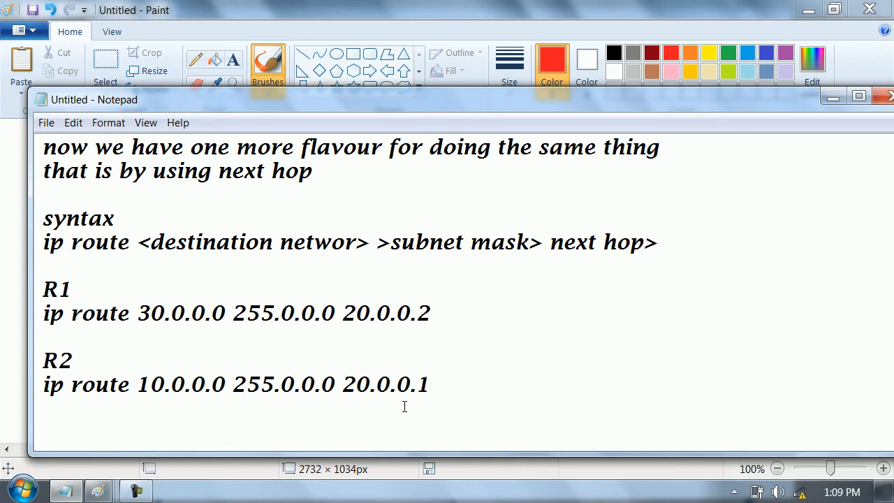
left_click(136, 492)
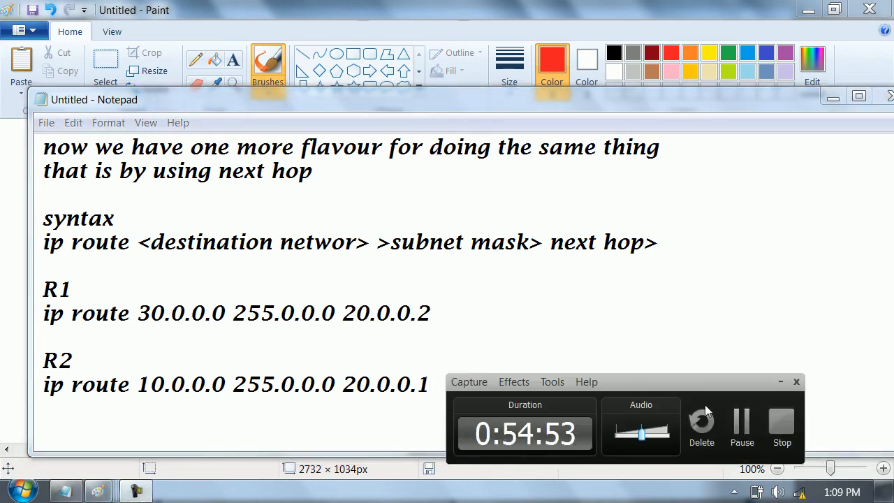
left_click(745, 428)
left_click(743, 424)
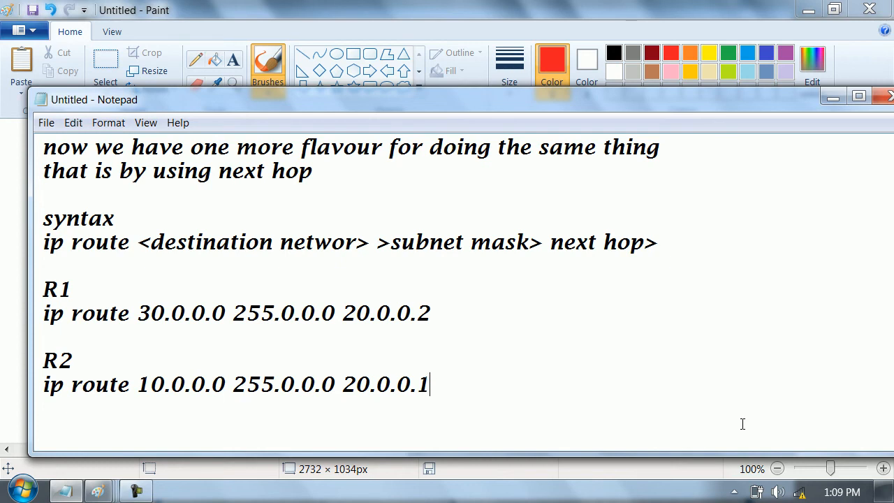
- Add the line "how R1 will use this informaton" below R2's route, followed by blank lines
key("Return")
type("bnow")
key("BackSpace")
key("BackSpace")
key("BackSpace")
key("BackSpace")
key("Return")
type("how R1 wu")
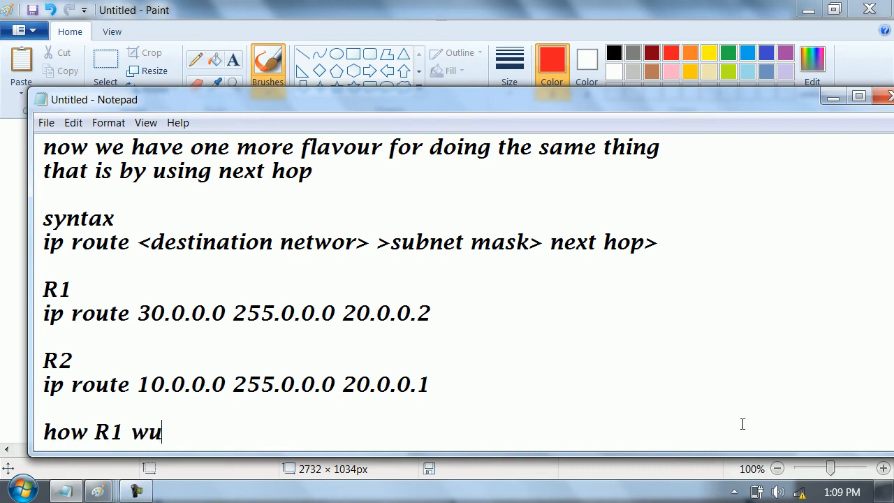
key("BackSpace")
type("ill use this")
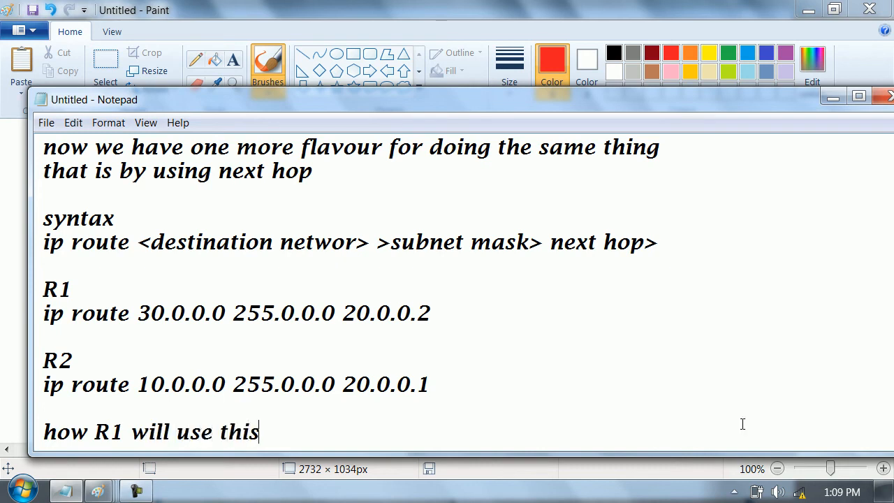
type(" informaton")
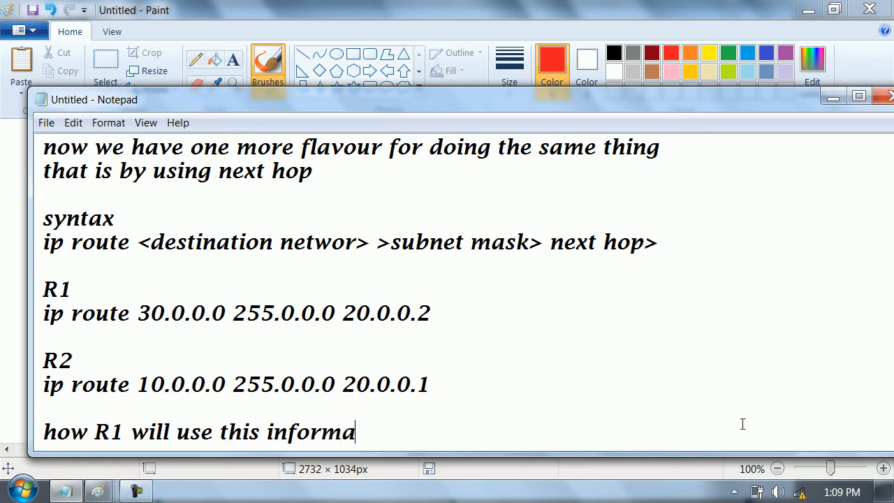
key("Return")
key("Return")
key("Return")
key("Return")
key("Return")
key("Return")
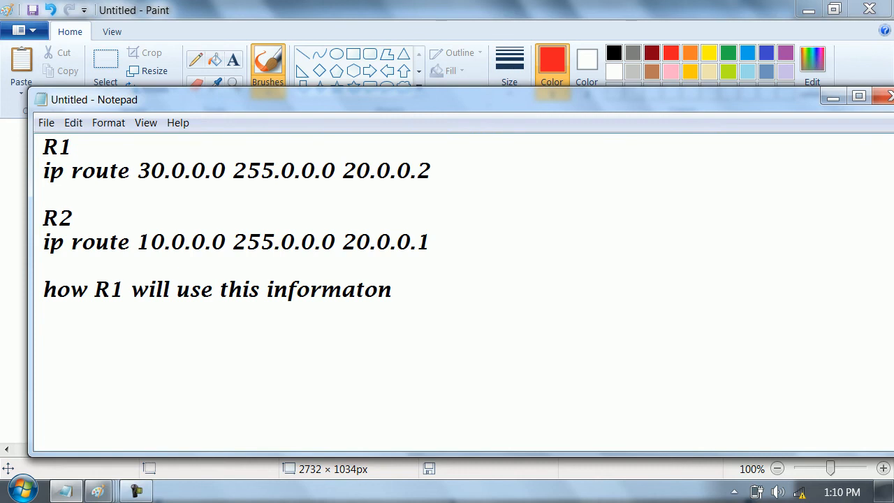
- Switch to the Paint diagram and write red routes 30.0.0.0/8 → 20.0.0.2 under R1 and 10.0.0.0/8 → 20.0.0.1 under R2, circling both next hops
right_click(639, 207)
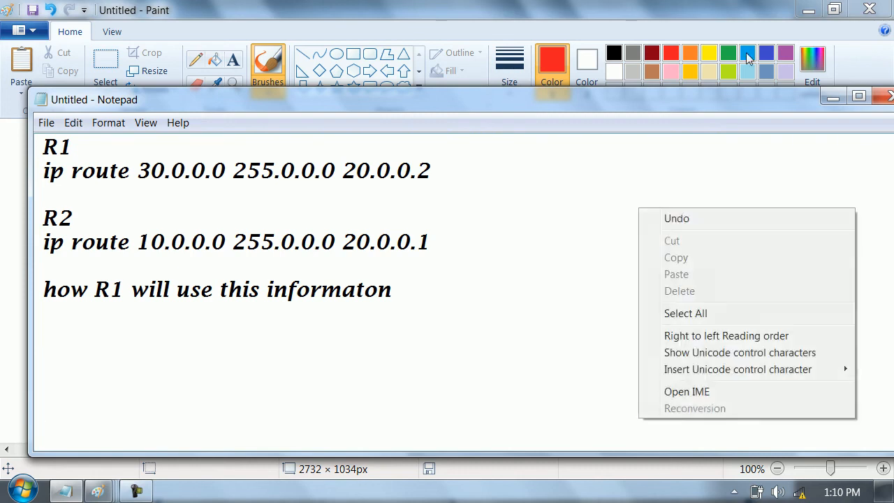
left_click(833, 97)
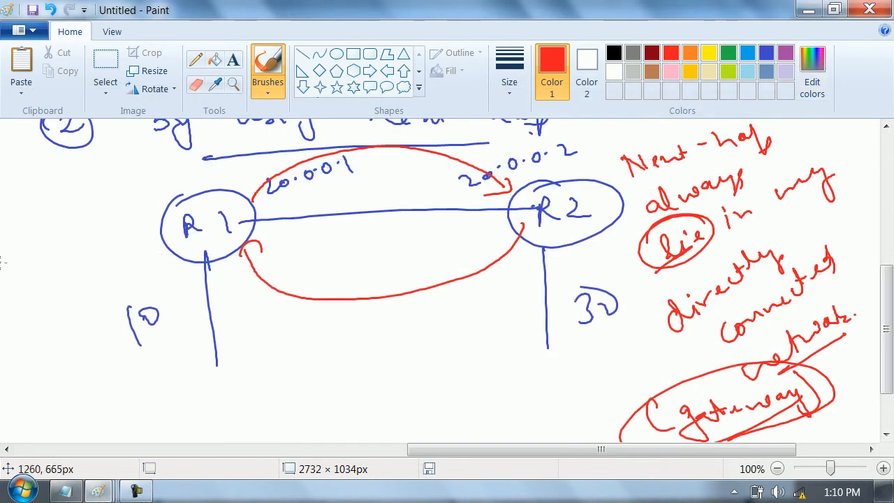
left_click(66, 311)
mouse_move(80, 386)
left_mouse_down()
mouse_move(92, 400)
mouse_move(85, 410)
left_mouse_up()
left_click_drag(106, 393, 123, 397)
left_click_drag(132, 391, 143, 395)
left_click_drag(148, 390, 159, 393)
left_click_drag(169, 381, 174, 400)
mouse_move(194, 378)
left_mouse_down()
mouse_move(199, 393)
mouse_move(354, 364)
mouse_move(345, 354)
mouse_move(314, 355)
left_mouse_up()
mouse_move(458, 378)
left_mouse_down()
mouse_move(508, 382)
mouse_move(502, 376)
mouse_move(522, 379)
mouse_move(535, 369)
mouse_move(557, 378)
mouse_move(601, 358)
mouse_move(673, 352)
mouse_move(675, 361)
left_mouse_up()
mouse_move(615, 333)
left_mouse_down()
mouse_move(644, 383)
mouse_move(588, 343)
left_mouse_up()
- In blue, draw a host below R1 with a curve up to R1, an arrow leaving R1, and the note "S => 20.0.0.1"
left_click(767, 53)
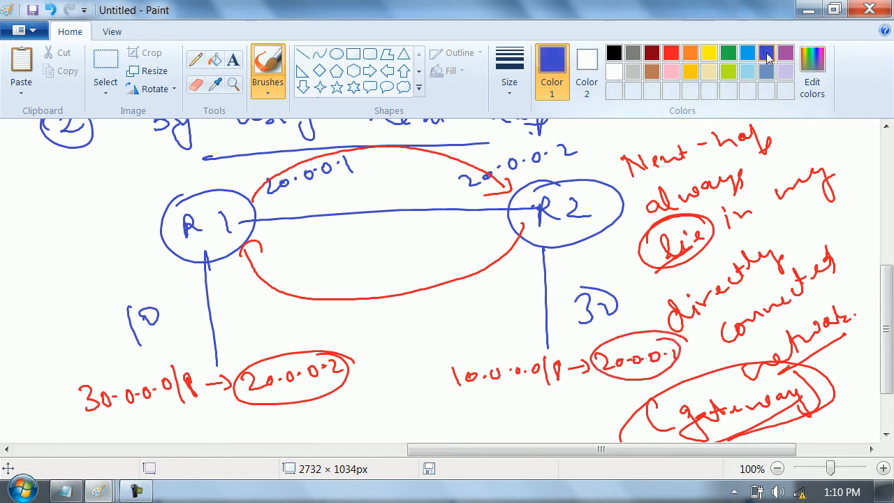
mouse_move(173, 356)
left_mouse_down()
mouse_move(226, 338)
mouse_move(220, 354)
mouse_move(220, 323)
mouse_move(168, 357)
mouse_move(136, 250)
mouse_move(166, 242)
left_mouse_up()
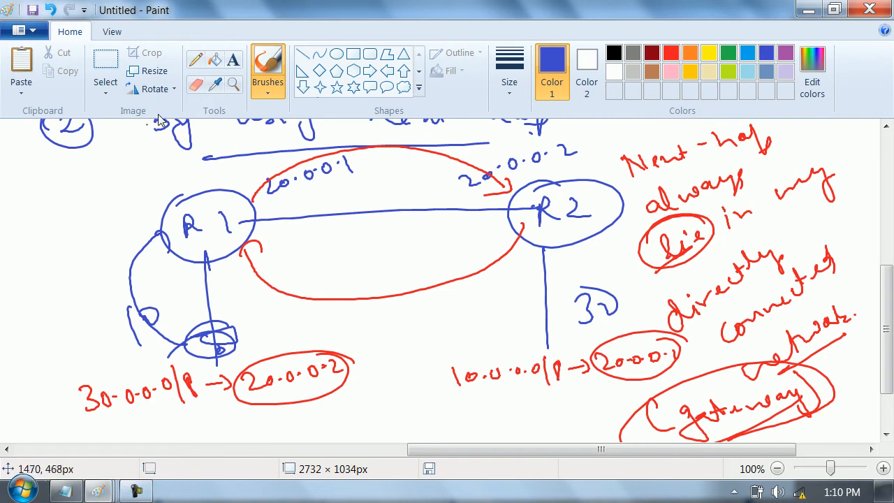
left_click_drag(253, 209, 294, 207)
mouse_move(290, 237)
left_mouse_down()
mouse_move(278, 254)
mouse_move(395, 233)
mouse_move(419, 239)
left_mouse_up()
left_click(408, 236)
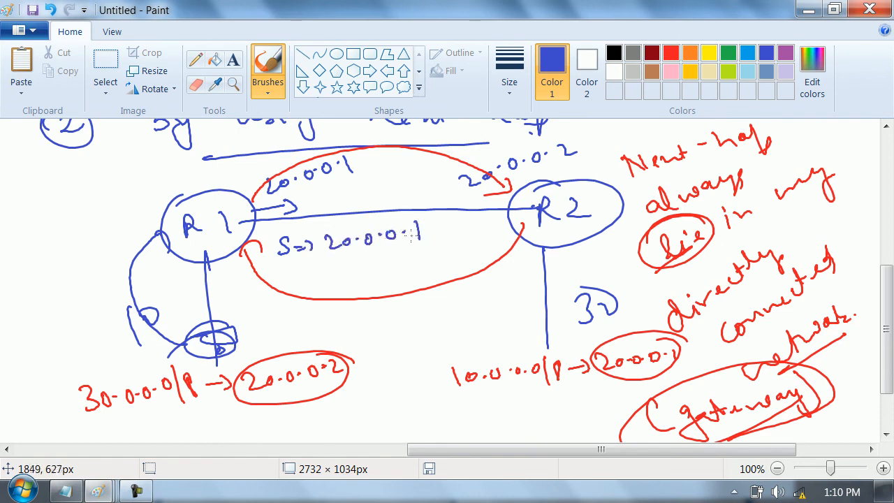
- Write "D => 20.0.0.2" under the source note, circle both lines, and circle R1's red next hop 20.0.0.2 in blue
mouse_move(278, 277)
left_mouse_down()
mouse_move(282, 292)
mouse_move(388, 272)
left_mouse_up()
left_click(367, 274)
left_click_drag(412, 260, 411, 269)
left_click(422, 261)
mouse_move(429, 258)
left_mouse_down()
mouse_move(443, 269)
mouse_move(296, 223)
mouse_move(376, 216)
left_mouse_up()
mouse_move(322, 357)
left_mouse_down()
mouse_move(292, 349)
mouse_move(357, 388)
mouse_move(243, 347)
left_mouse_up()
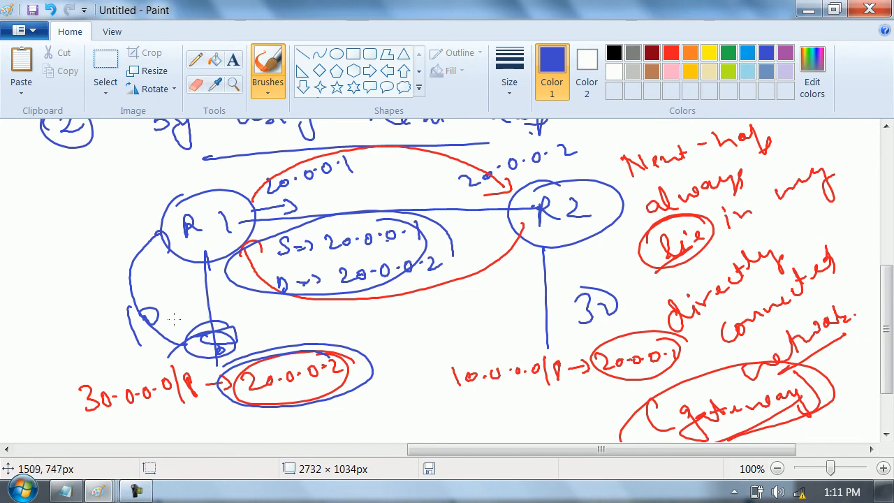
- Reinforce the arrow leaving R1, circle R2's link interface in blue, and draw an orange reply arrow from R2 toward R1
mouse_move(264, 216)
left_mouse_down()
mouse_move(264, 208)
mouse_move(288, 215)
left_mouse_up()
left_click_drag(497, 202, 520, 197)
left_click(689, 54)
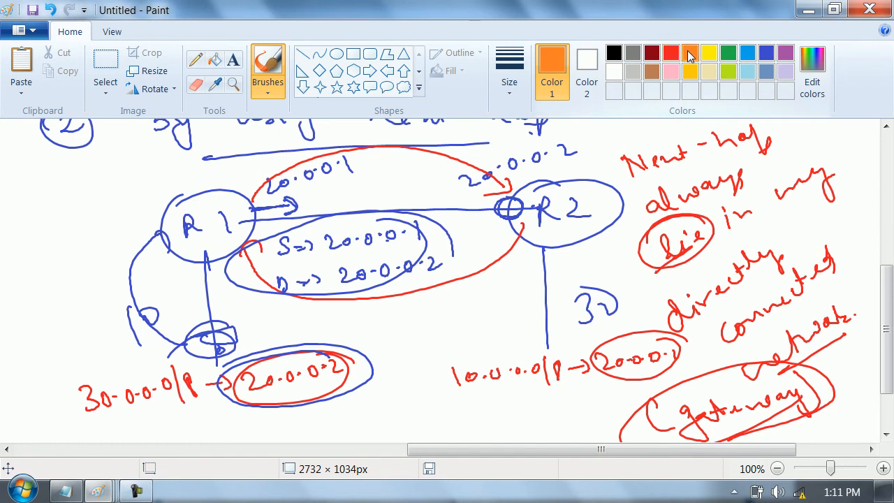
mouse_move(515, 205)
left_mouse_down()
mouse_move(434, 197)
mouse_move(421, 209)
left_mouse_up()
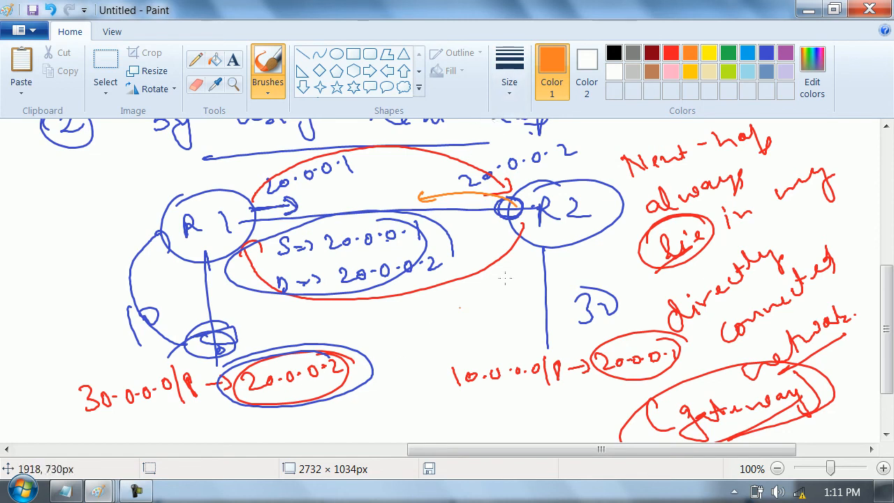
- In the blank area above the diagram, draw three circled orange routers R1, R2 and R3 connected in a row
left_click_drag(884, 274, 884, 133)
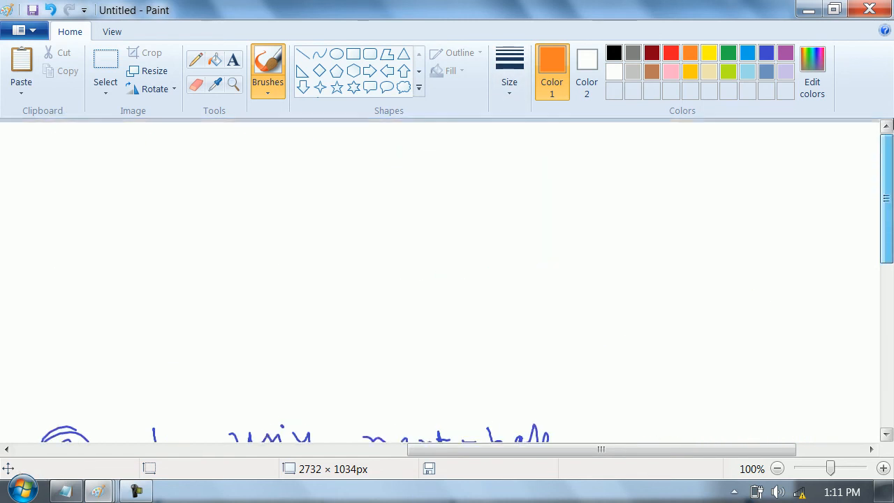
mouse_move(162, 184)
left_mouse_down()
mouse_move(156, 174)
mouse_move(142, 188)
mouse_move(171, 219)
left_mouse_up()
left_click_drag(174, 191, 178, 219)
left_click_drag(192, 200, 386, 167)
mouse_move(408, 150)
left_mouse_down()
mouse_move(447, 182)
mouse_move(387, 157)
left_mouse_up()
mouse_move(389, 175)
left_mouse_down()
mouse_move(394, 184)
mouse_move(607, 202)
mouse_move(611, 185)
mouse_move(632, 183)
mouse_move(622, 197)
left_mouse_up()
- Draw a LAN line below each of the three routers and label the networks A, B and C
left_click_drag(163, 237, 174, 278)
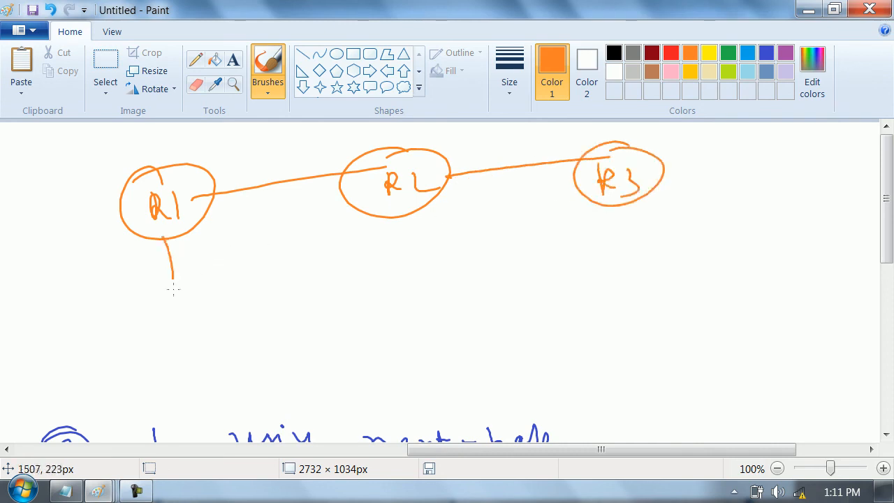
left_click_drag(109, 301, 127, 296)
left_click_drag(109, 289, 125, 286)
left_click_drag(415, 216, 425, 273)
left_click_drag(391, 279, 393, 297)
left_click_drag(385, 256, 395, 294)
left_click_drag(616, 201, 631, 275)
left_click_drag(676, 228, 681, 245)
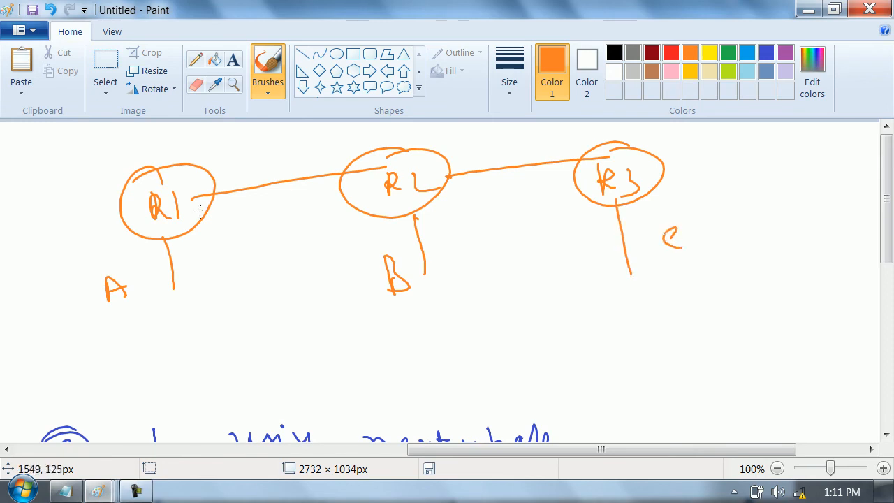
- Label the link ends x1 and x2 between R1 and R2, and y1 and y2 between R2 and R3
left_click_drag(304, 157, 317, 161)
left_click_drag(327, 154, 343, 160)
left_click_drag(447, 144, 454, 161)
left_click_drag(462, 149, 474, 156)
mouse_move(530, 139)
left_mouse_down()
mouse_move(546, 158)
mouse_move(570, 150)
left_mouse_up()
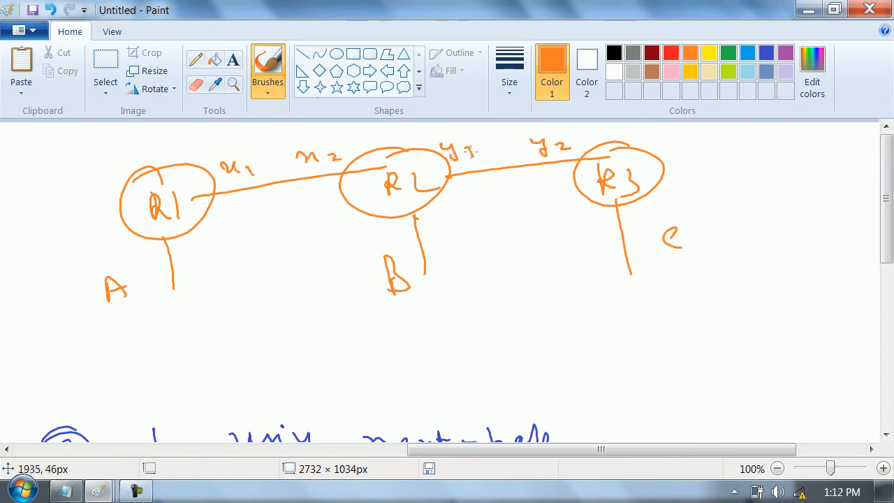
- Circle R1 and network B in orange, and circle x2 and network C in blue
mouse_move(182, 179)
left_mouse_down()
mouse_move(129, 210)
mouse_move(175, 173)
left_mouse_up()
mouse_move(412, 246)
left_mouse_down()
mouse_move(360, 299)
mouse_move(408, 242)
left_mouse_up()
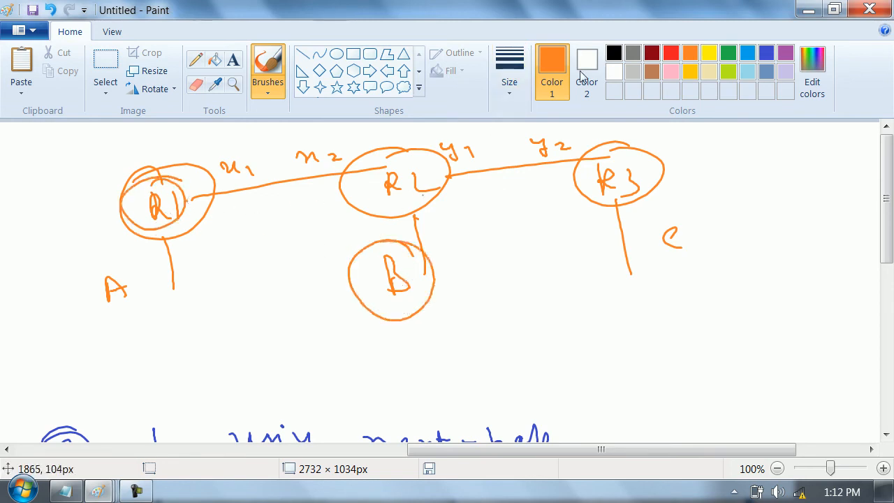
left_click(767, 53)
left_click_drag(333, 137, 292, 149)
left_click(161, 207)
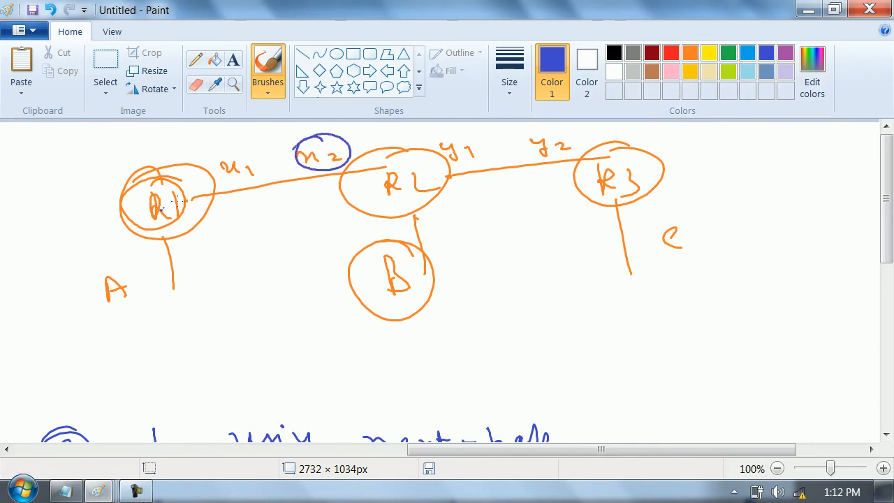
left_click_drag(633, 218, 580, 228)
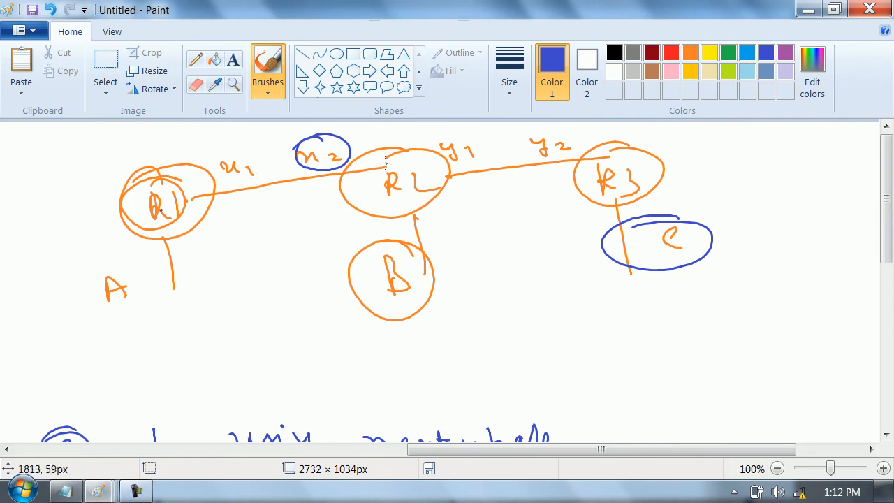
- Draw blue circles around R3, networks A and B, and the interface labels y1, x1 and y2
mouse_move(627, 153)
left_mouse_down()
mouse_move(654, 156)
mouse_move(609, 145)
left_mouse_up()
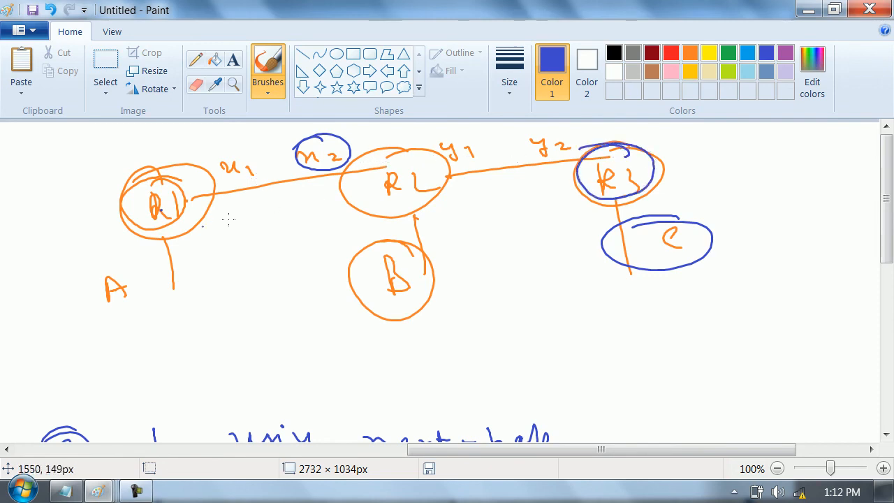
left_click_drag(125, 262, 118, 267)
mouse_move(457, 135)
left_mouse_down()
mouse_move(436, 164)
mouse_move(454, 134)
left_mouse_up()
mouse_move(404, 245)
left_mouse_down()
mouse_move(379, 306)
mouse_move(363, 267)
left_mouse_up()
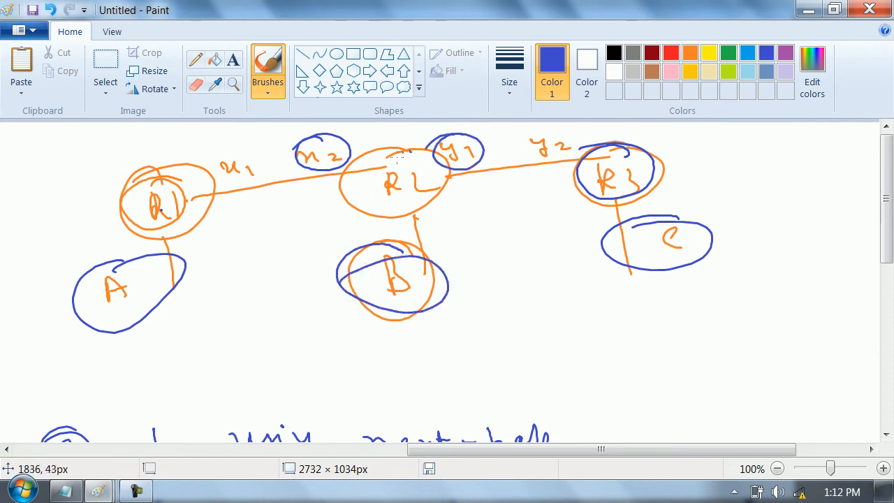
left_click_drag(144, 252, 129, 250)
mouse_move(236, 171)
left_mouse_down()
mouse_move(248, 146)
mouse_move(204, 166)
left_mouse_up()
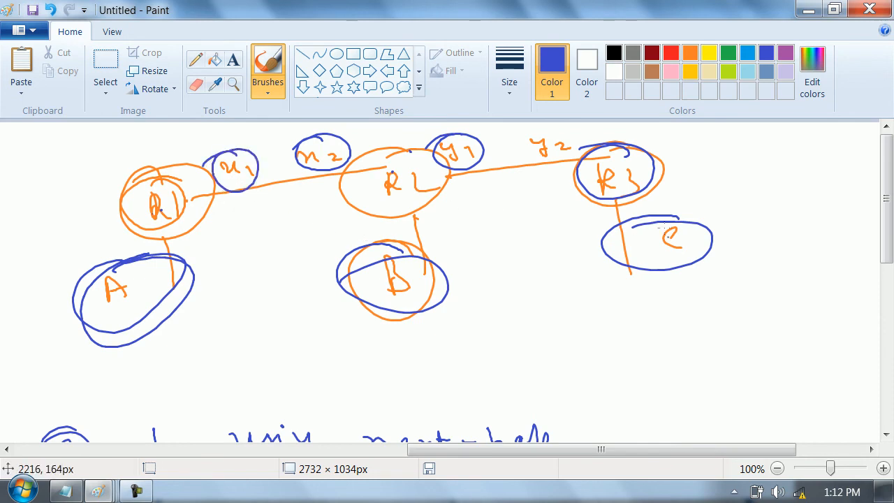
left_click_drag(571, 137, 482, 145)
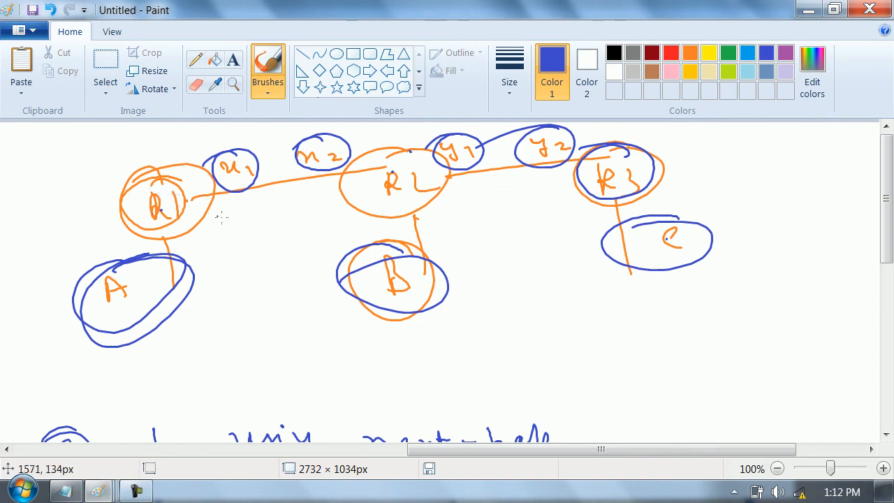
- In the blank space beside the three-router diagram, draw four circled blue routers R1, 2, 3 and 4 linked in a loop
mouse_move(887, 164)
left_mouse_down()
mouse_move(890, 324)
mouse_move(889, 154)
left_mouse_up()
left_click_drag(525, 450, 875, 362)
mouse_move(430, 342)
left_mouse_down()
mouse_move(464, 394)
mouse_move(432, 338)
left_mouse_up()
mouse_move(434, 366)
left_mouse_down()
mouse_move(461, 374)
mouse_move(568, 311)
mouse_move(563, 285)
mouse_move(718, 213)
mouse_move(733, 222)
mouse_move(728, 247)
left_mouse_up()
left_click_drag(742, 256, 805, 320)
mouse_move(785, 313)
left_mouse_down()
mouse_move(825, 327)
mouse_move(776, 322)
left_mouse_up()
mouse_move(781, 339)
left_mouse_down()
mouse_move(791, 361)
mouse_move(464, 378)
left_mouse_up()
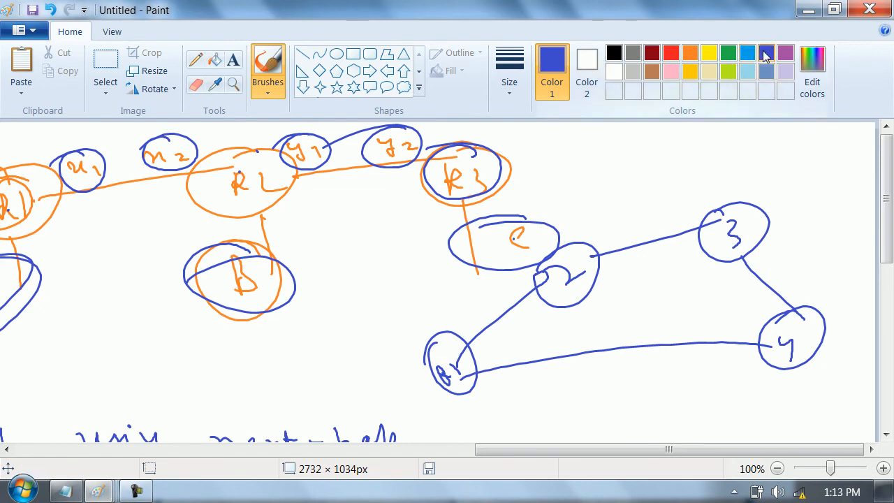
- In red, draw arrows leaving R1 toward routers 2 and 4, and write a circled "Load balancing" inside the loop
left_click(671, 56)
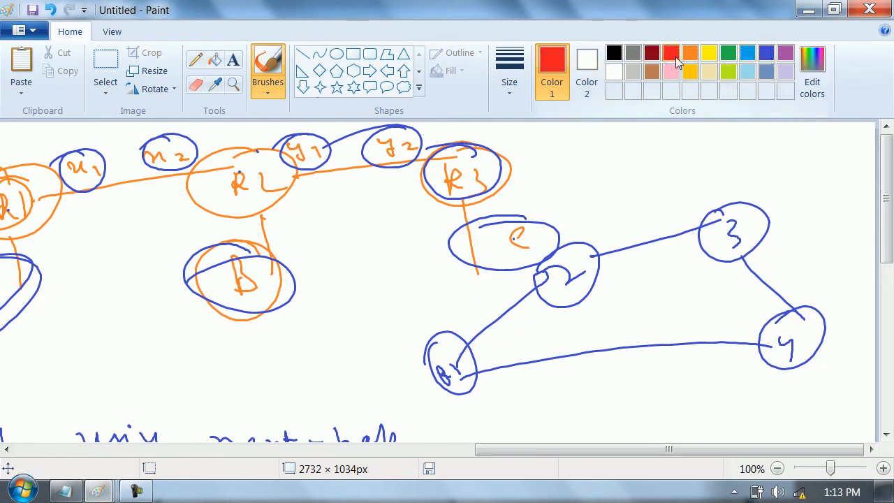
mouse_move(444, 355)
left_mouse_down()
mouse_move(507, 274)
mouse_move(526, 282)
left_mouse_up()
left_click_drag(476, 378, 583, 395)
mouse_move(529, 332)
left_mouse_down()
mouse_move(557, 341)
mouse_move(657, 293)
mouse_move(706, 294)
mouse_move(717, 305)
left_mouse_up()
mouse_move(739, 267)
left_mouse_down()
mouse_move(562, 355)
mouse_move(739, 274)
left_mouse_up()
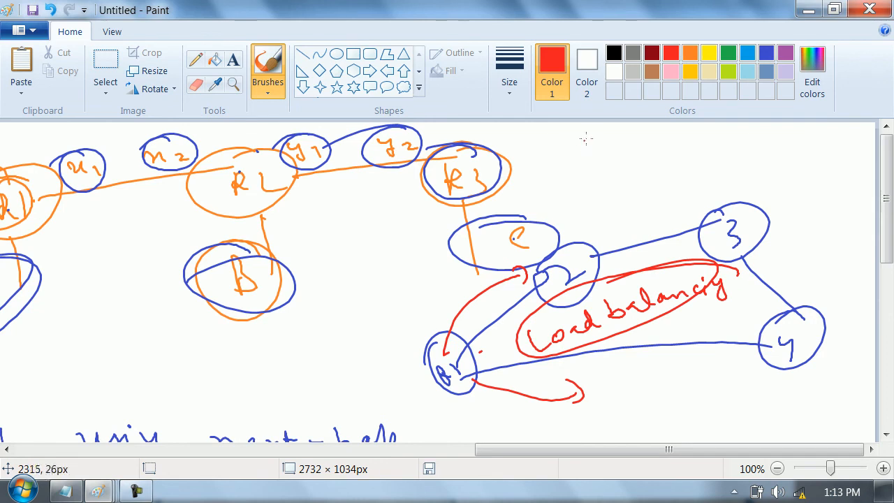
mouse_move(584, 149)
left_mouse_down()
mouse_move(619, 150)
mouse_move(618, 163)
left_mouse_up()
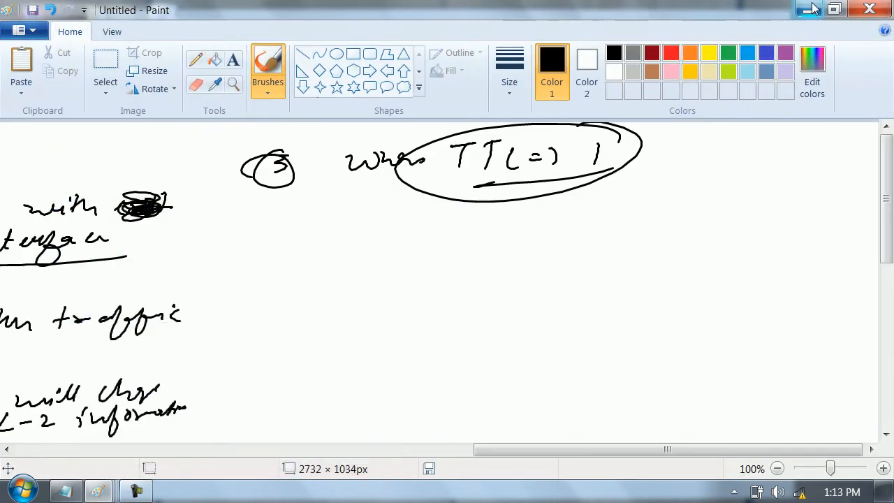
- Minimize the Paint drawing to reveal the desktop
left_click(813, 8)
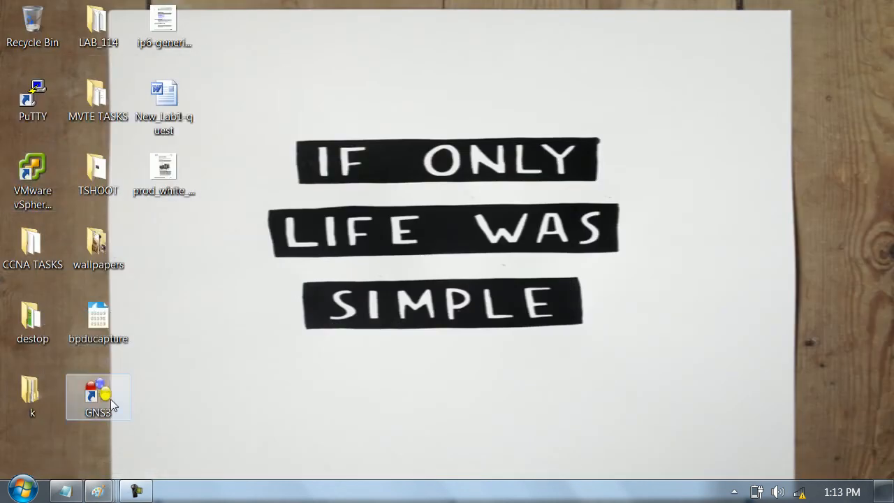
- Switch to Cisco Packet Tracer by launching it with an empty logical workspace
left_click(22, 490)
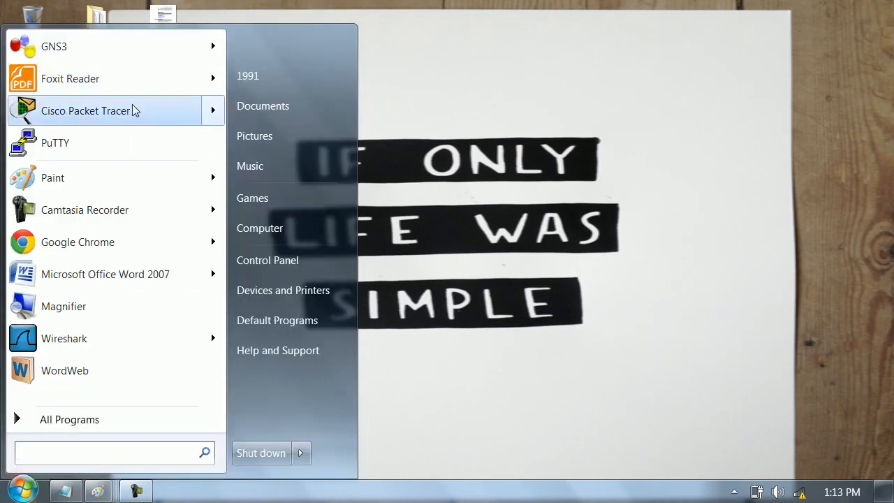
mouse_move(134, 111)
left_click(134, 140)
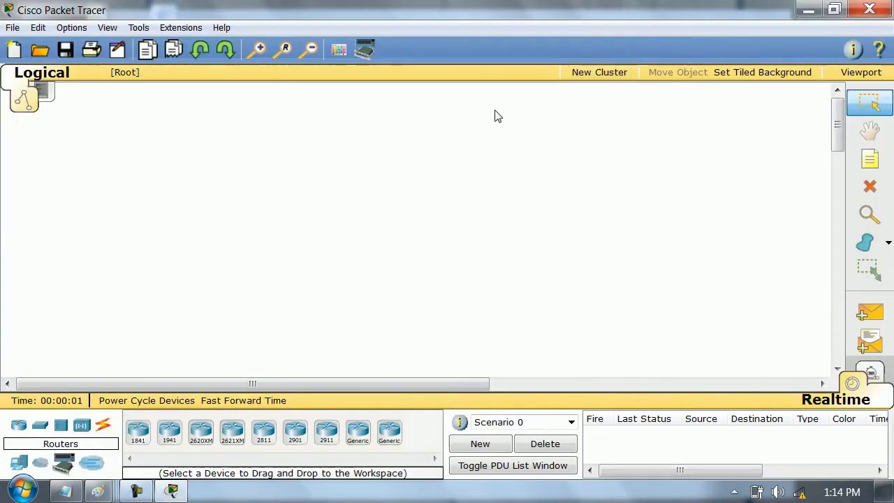
- Place two Router-PT generic routers side by side across the upper part of the workspace
left_click_drag(358, 435, 240, 144)
left_click(358, 433)
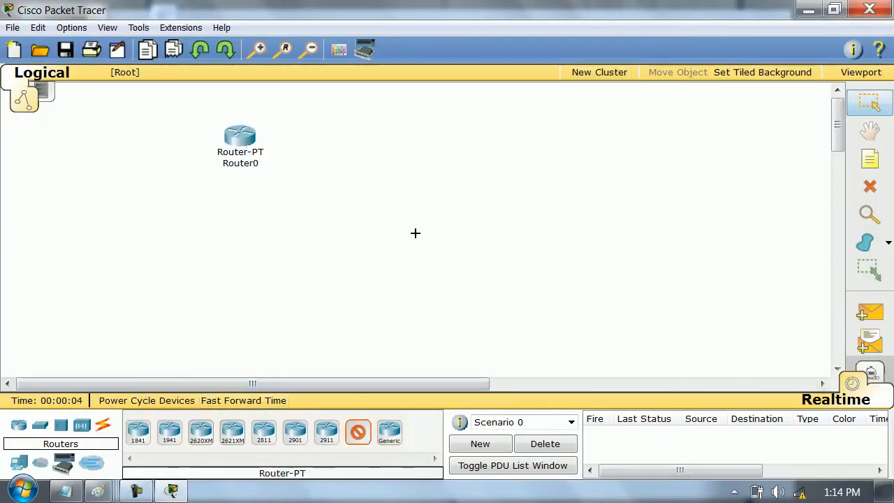
left_click(468, 140)
left_click_drag(468, 139, 436, 139)
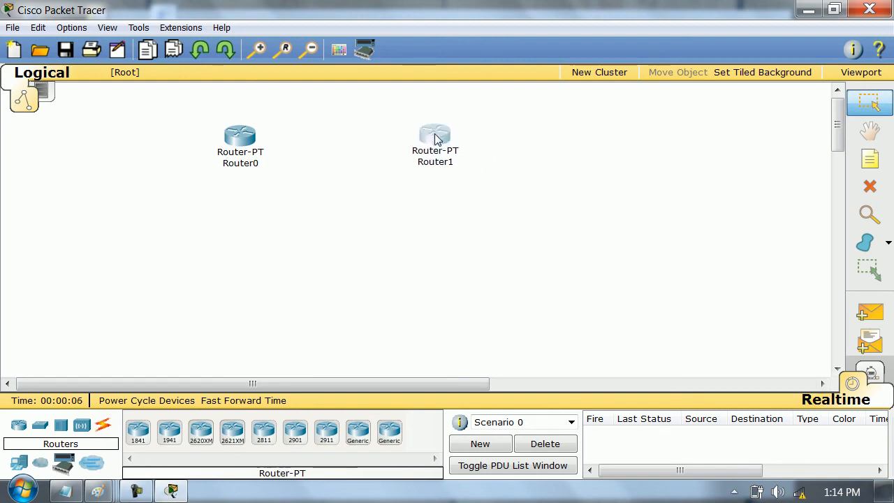
- Place a 2950-24 switch beneath each router and a generic PC beneath each switch
left_click(40, 425)
left_click(138, 431)
left_click(228, 235)
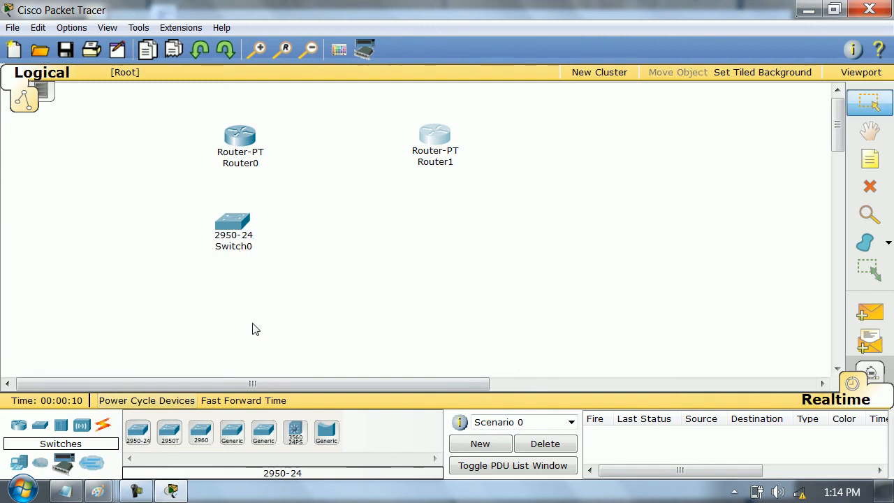
left_click(416, 241)
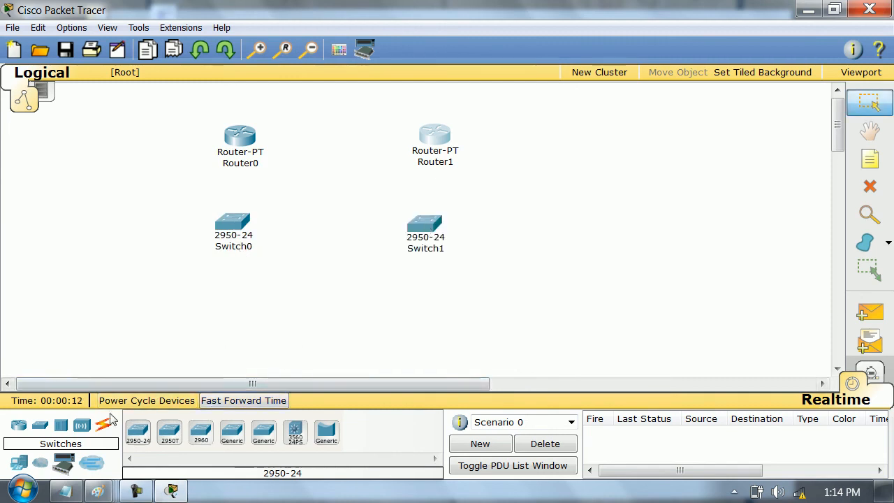
left_click(32, 461)
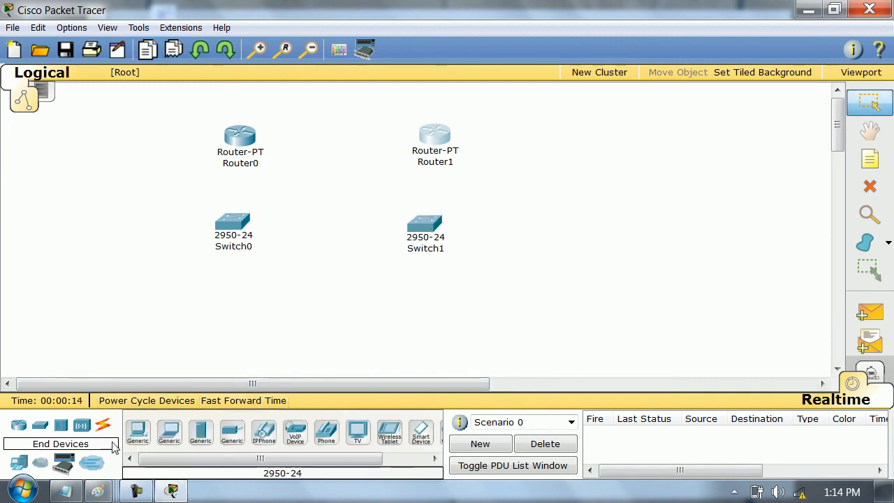
left_click(138, 432, "ctrl")
left_click(192, 311)
left_click(418, 308)
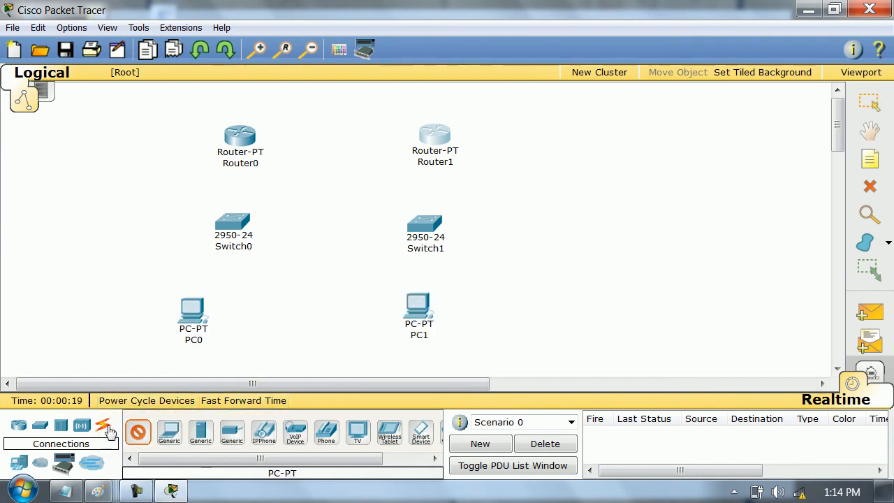
- Using automatic connection type, link PC0 to Switch0 to Router0, and Router1 to Switch1 to PC1
left_click(109, 431)
left_click(138, 431)
left_click(192, 311)
left_click(238, 222)
left_click(241, 222)
left_click(240, 140)
left_click(432, 136)
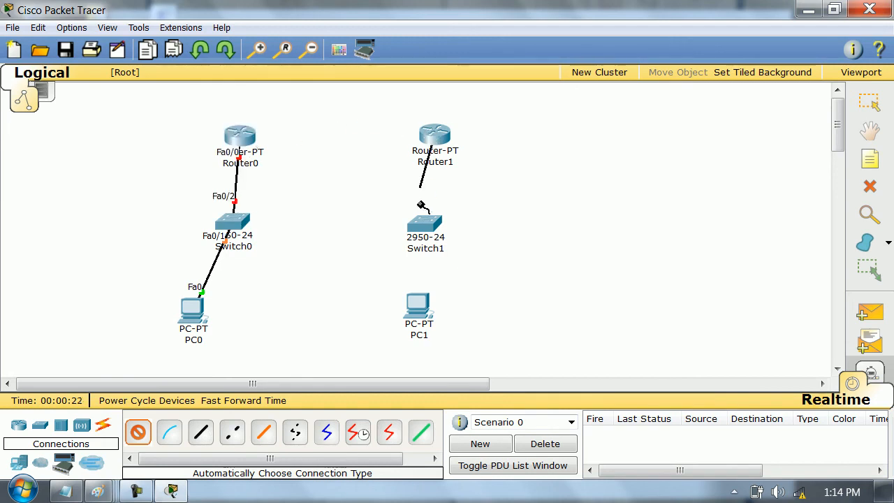
left_click(425, 225)
left_click(425, 225)
left_click(418, 307)
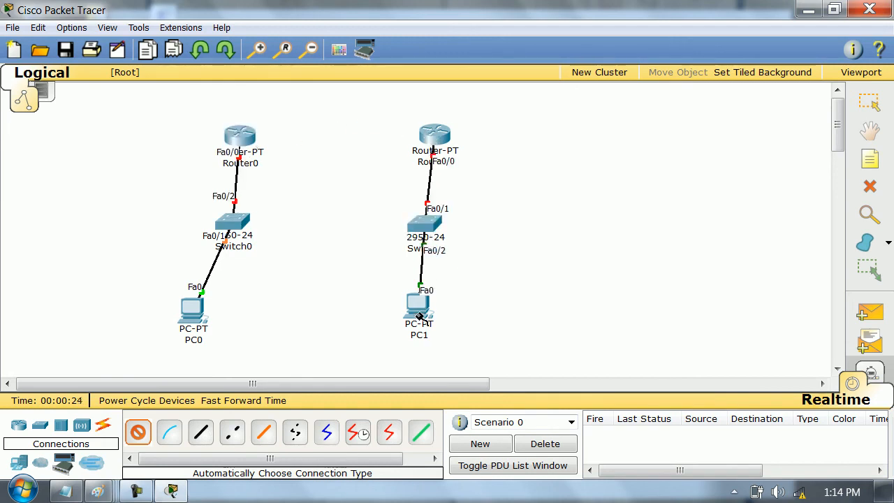
- Connect FastEthernet1/0 of Router0 to FastEthernet1/0 of Router1 with a copper cross-over cable
left_click(232, 432)
left_click(227, 131)
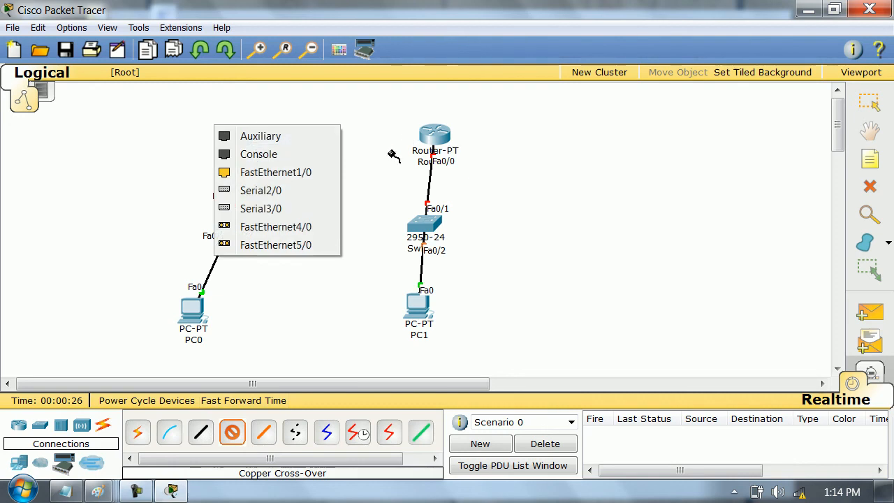
left_click(294, 172)
left_click(431, 137)
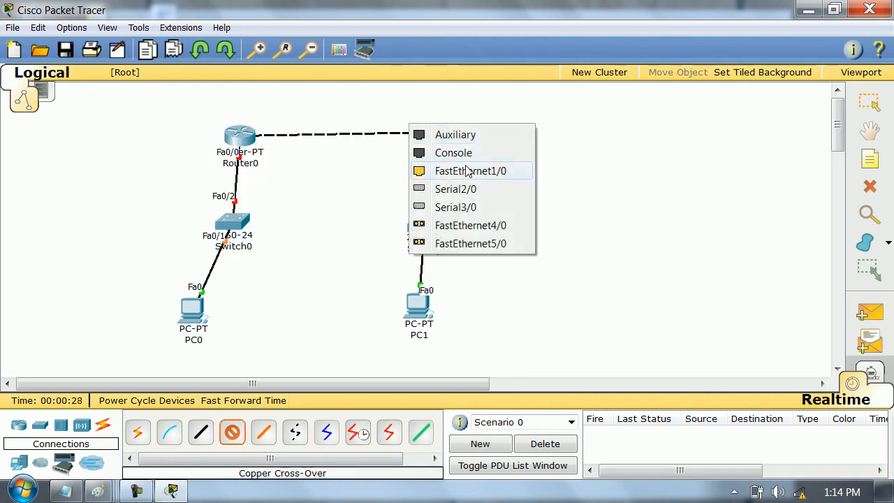
left_click(468, 172)
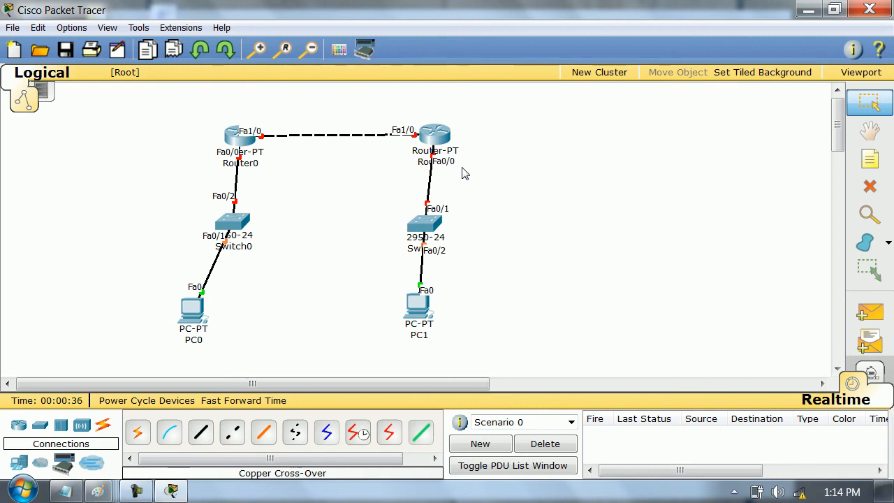
- Tidy the topology by aligning both PCs beneath their switches and shifting both routers slightly upward
left_click_drag(204, 312, 239, 319)
left_click_drag(413, 313, 412, 326)
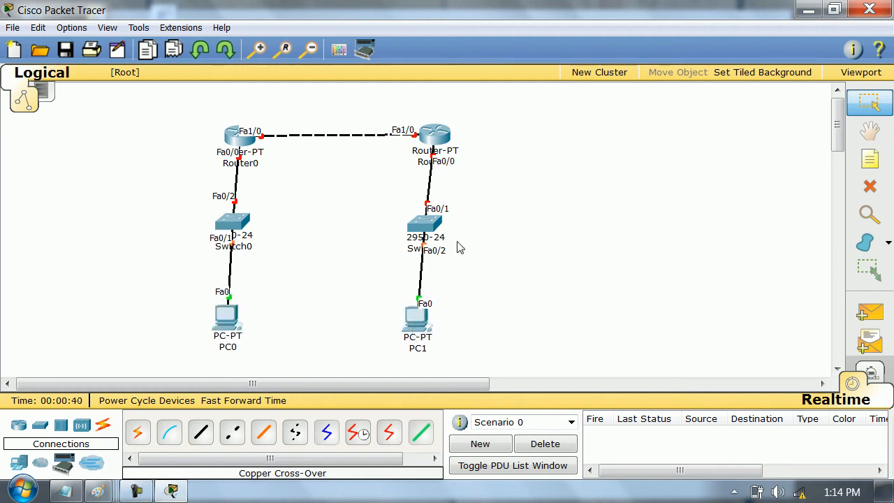
left_click_drag(239, 146, 238, 144)
left_click_drag(447, 144, 449, 140)
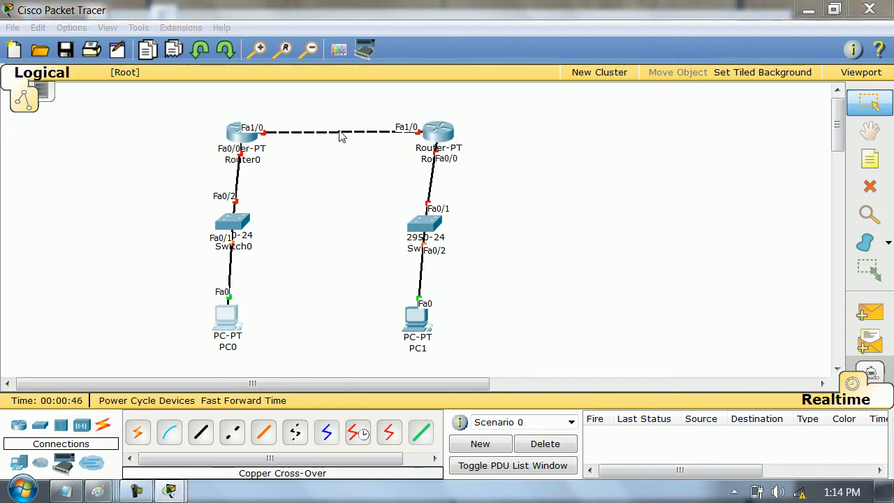
- Give PC0 the static IP address 10.0.0.1, subnet mask 255.0.0.0 and default gateway 10.0.0.10
left_click(227, 320)
left_click(360, 102)
left_click(282, 149)
left_click(400, 191)
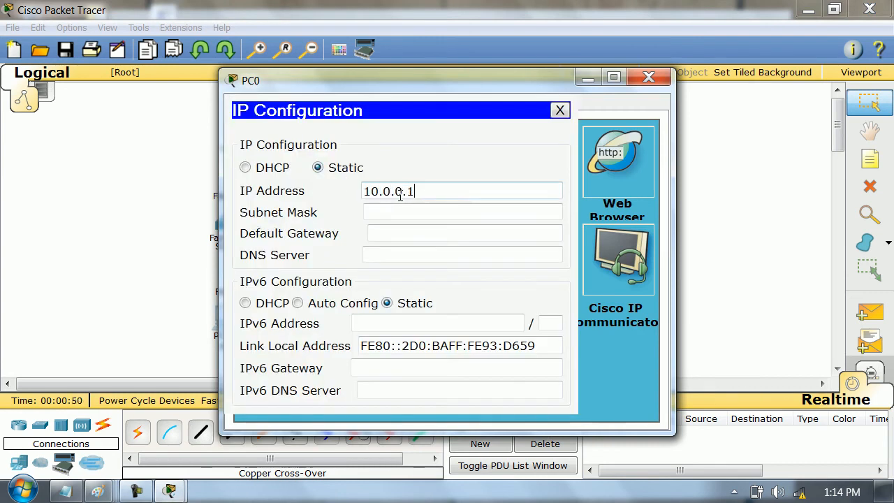
key("Tab")
key("Tab")
type("10.0.0")
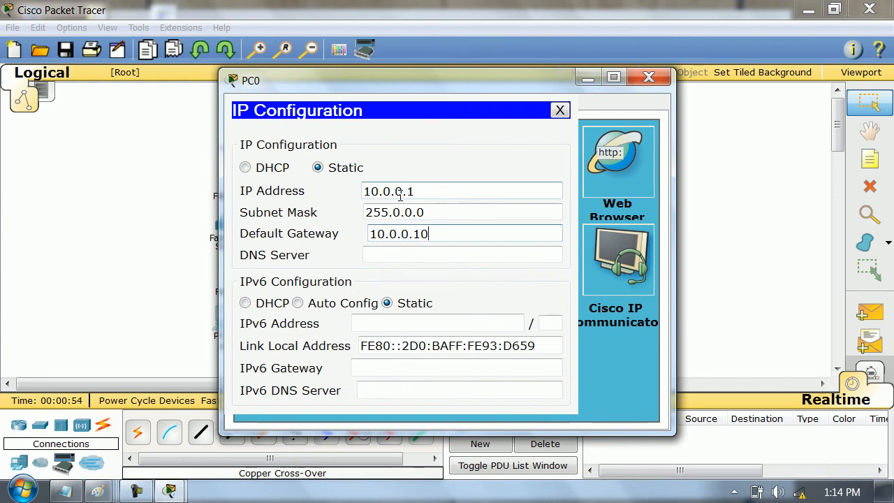
left_click(647, 75)
- Give PC1 the static IP address 30.0.0.1, subnet mask 255.0.0.0 and default gateway 30.0.0.30
left_click(418, 318)
left_click(363, 104)
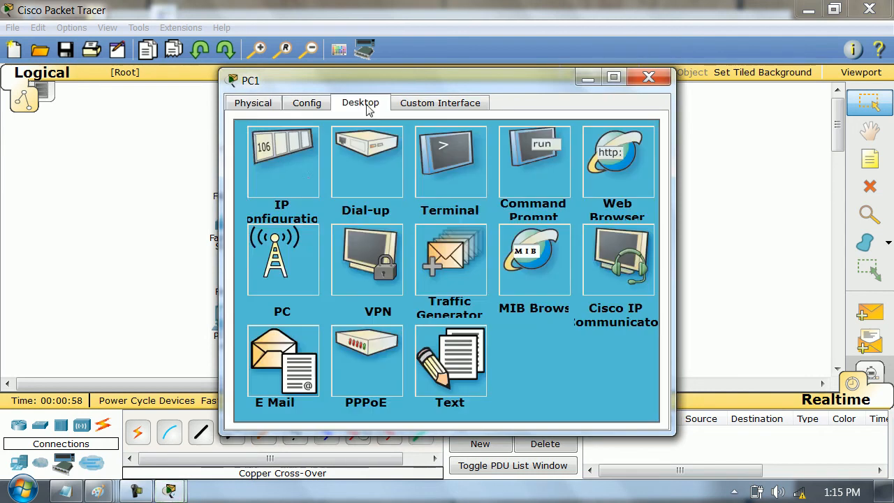
left_click(297, 165)
left_click(384, 194)
type("30")
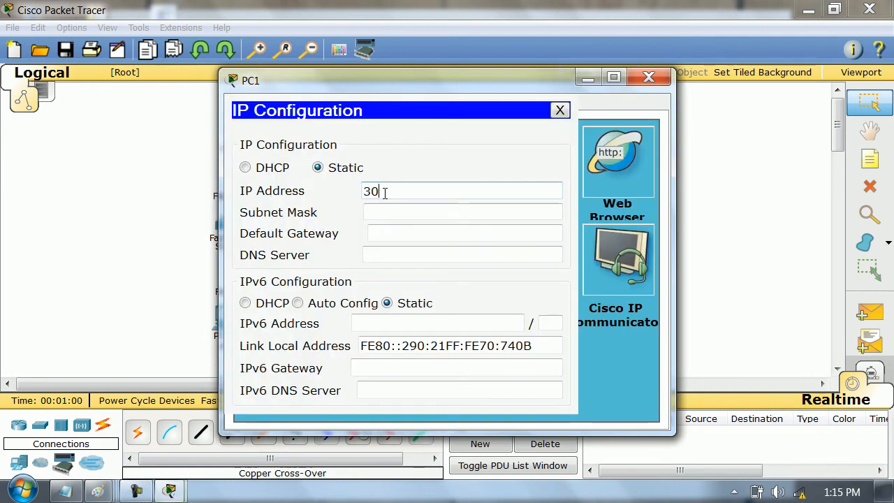
type(".0.0.1")
key("Tab")
key("Tab")
type("30.0.0.30")
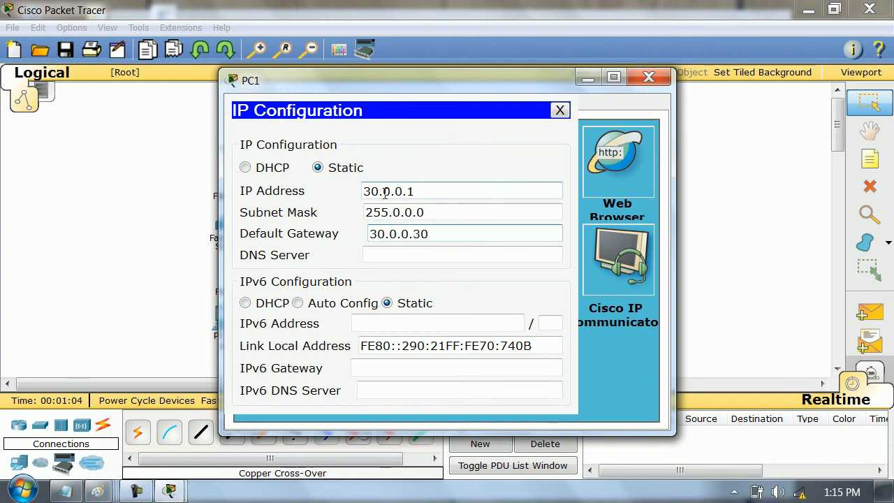
left_click(649, 77)
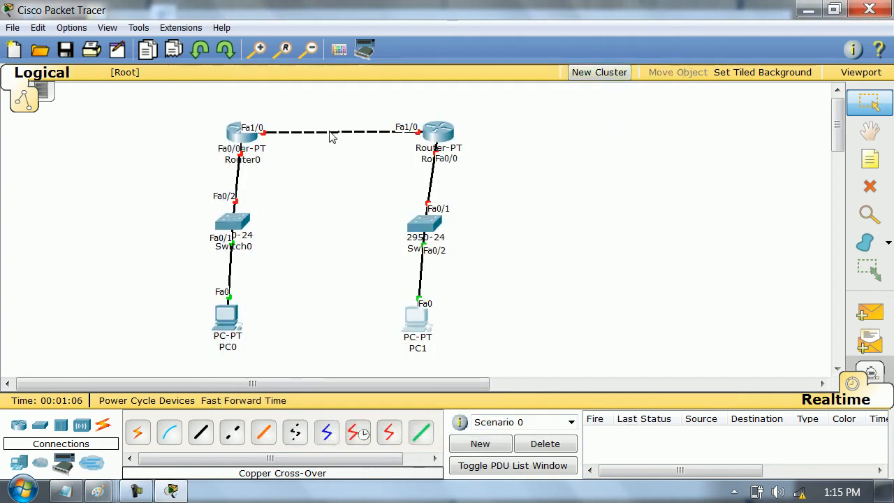
- Open Router0's command line in a widened window and answer no to the initial configuration dialog
left_click(233, 143)
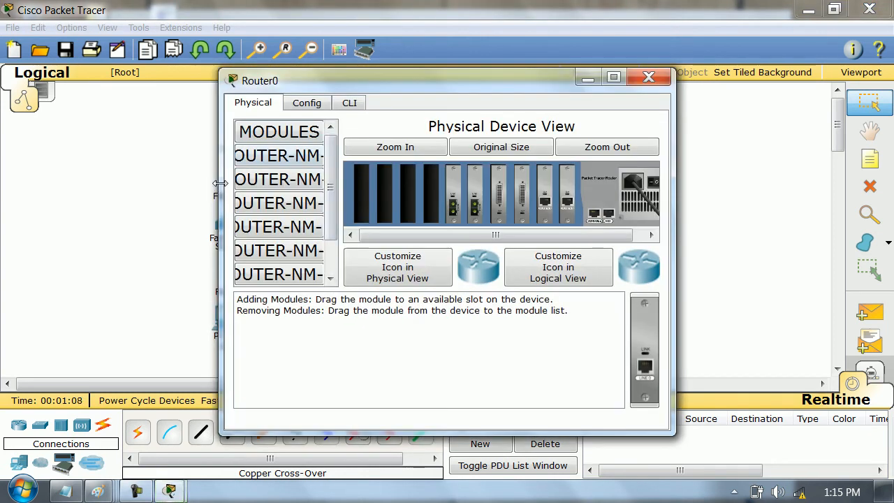
left_click_drag(92, 180, 74, 181)
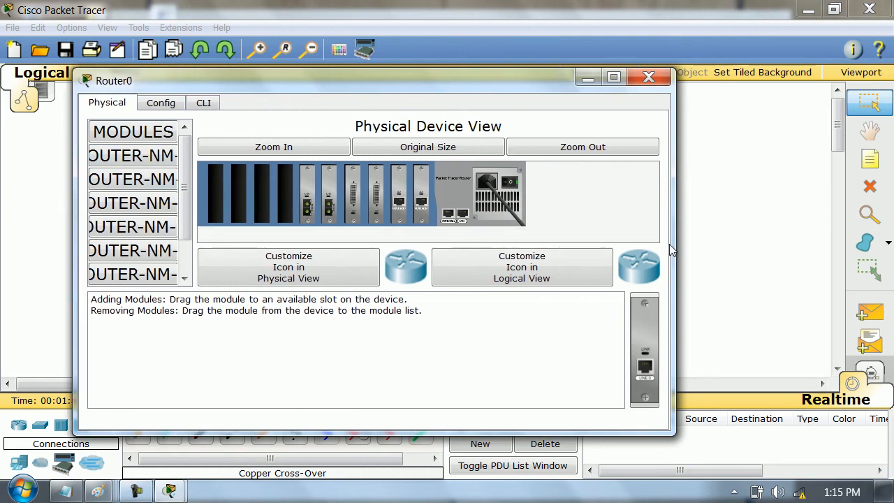
left_click_drag(679, 246, 852, 246)
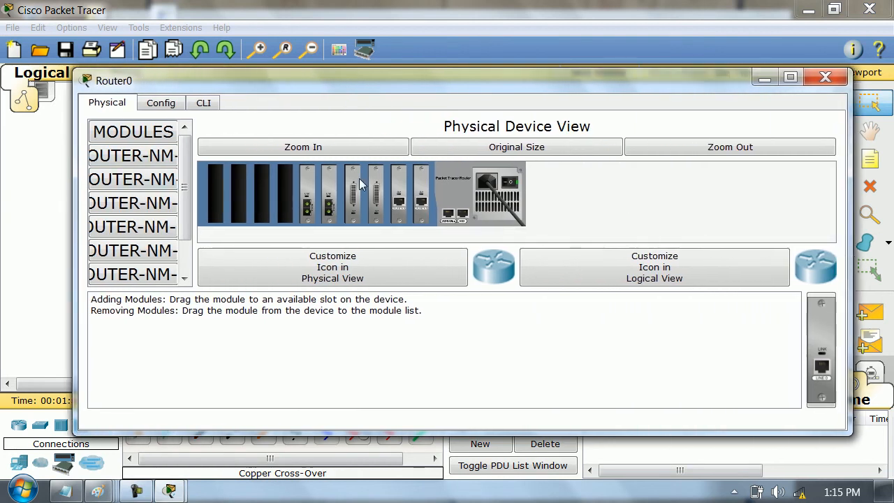
left_click(202, 104)
type("no")
key("Return")
- Enter global configuration mode on Router0 and set its hostname to R1
key("Return")
key("Return")
type("en")
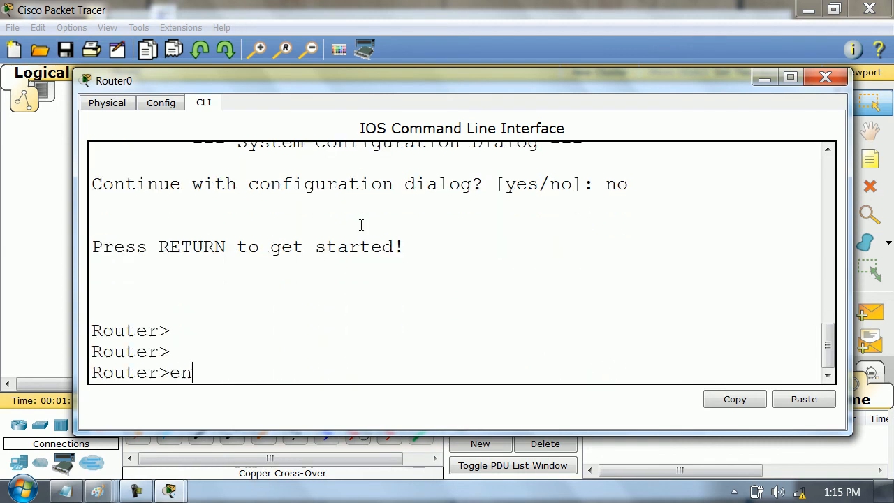
key("Return")
type("conf t")
key("Return")
type("ho")
key("Tab")
type("R1")
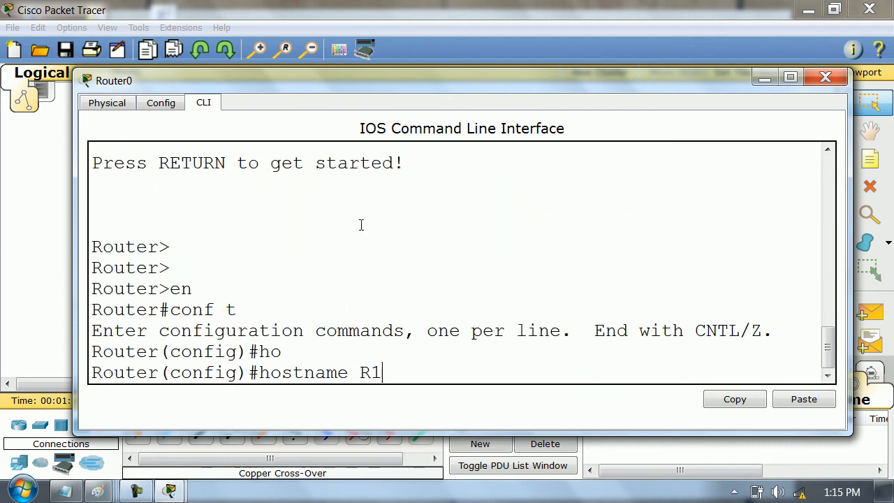
- Assign 10.0.0.10 255.0.0.0 to R1's interface fa0/0, enable it with no shutdown, and exit the interface
key("Return")
key("Return")
key("Return")
type("int fa0/0")
key("Return")
type("ip add")
key("Tab")
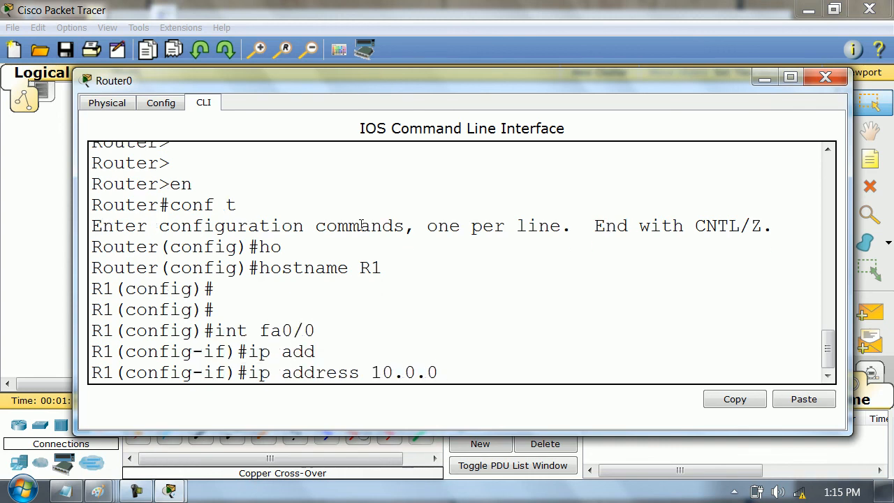
type("10.0.0.10 255.0.0")
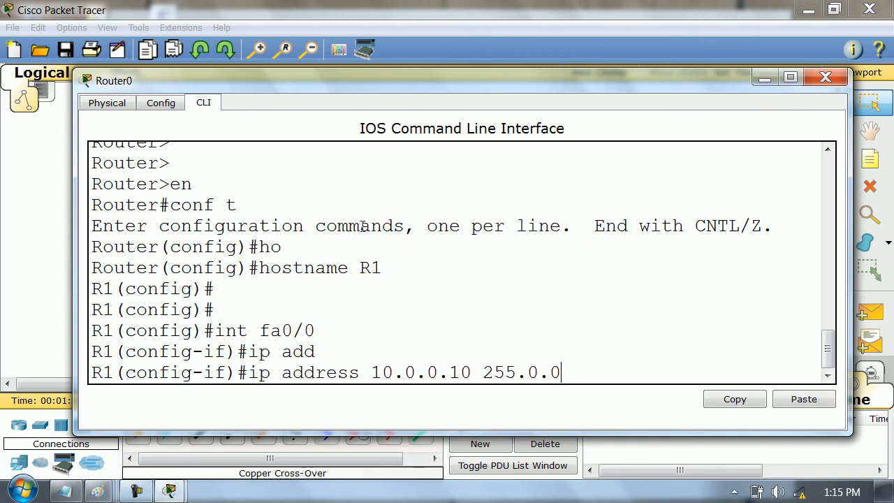
type(".0")
key("Return")
type("no sh")
key("Tab")
key("Return")
type("exit")
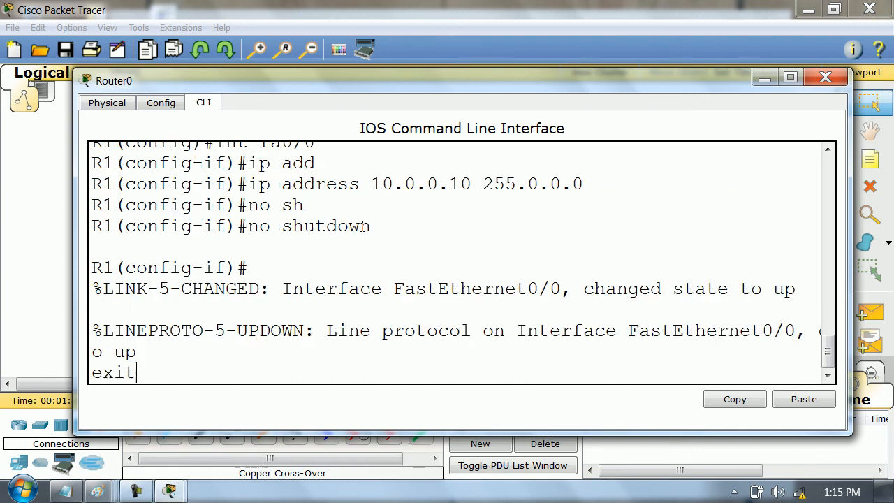
key("Return")
- Try to enter interface configuration for fa0/1 on R1
type("int fa0/1")
key("Return")
type("ip ")
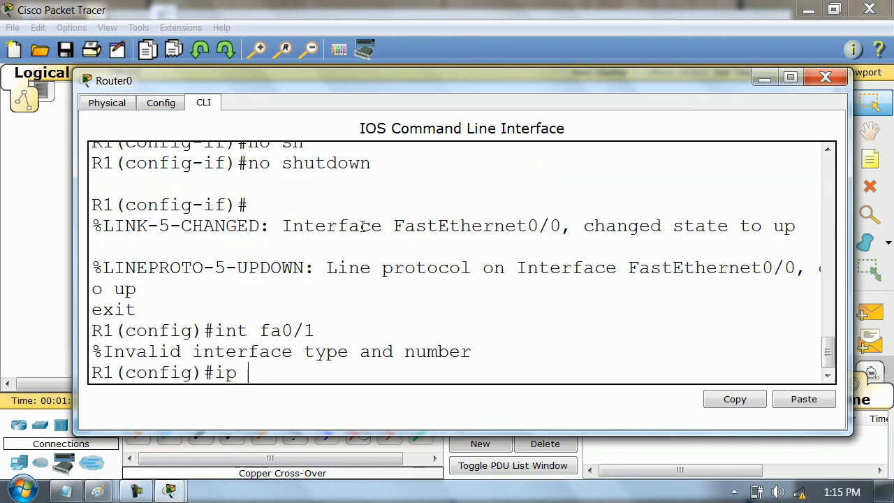
key("BackSpace")
key("BackSpace")
type("nt fa1/0")
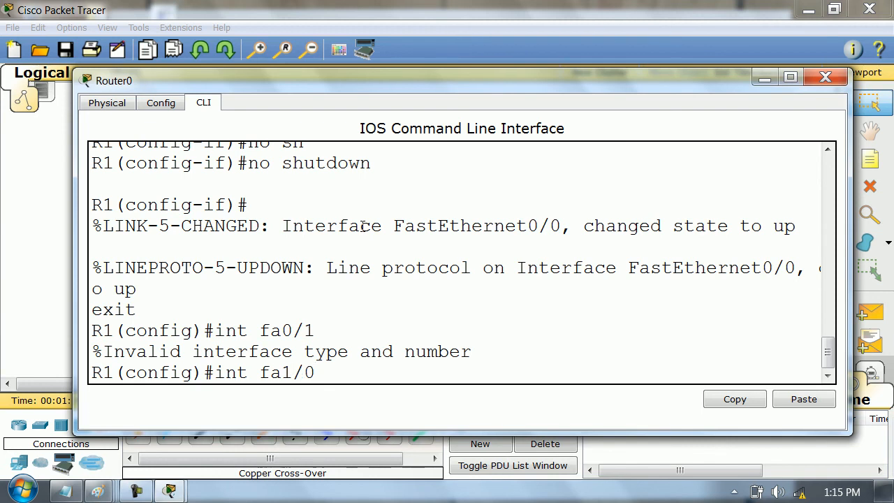
- Assign 20.0.0.1 255.0.0.0 to R1's interface fa1/0, enable it with no shutdown, and exit the interface
key("Return")
type("ip add")
key("Tab")
type("20")
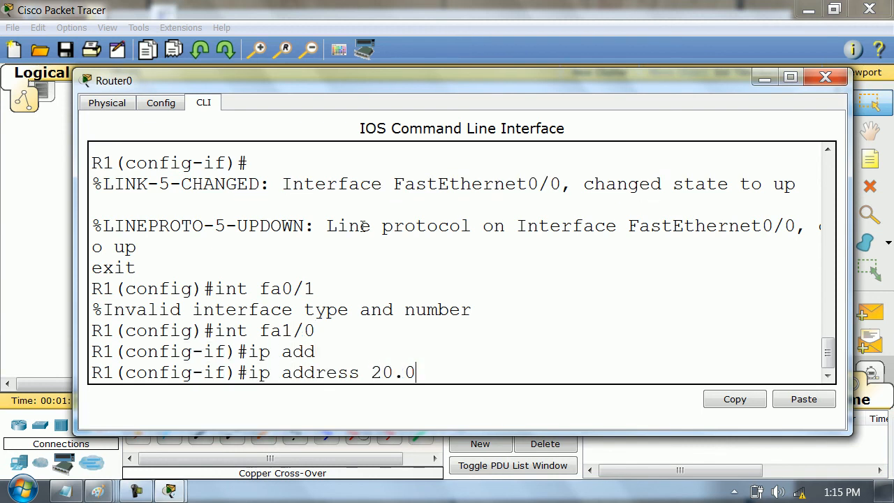
type(".0.0.1 255.0.0")
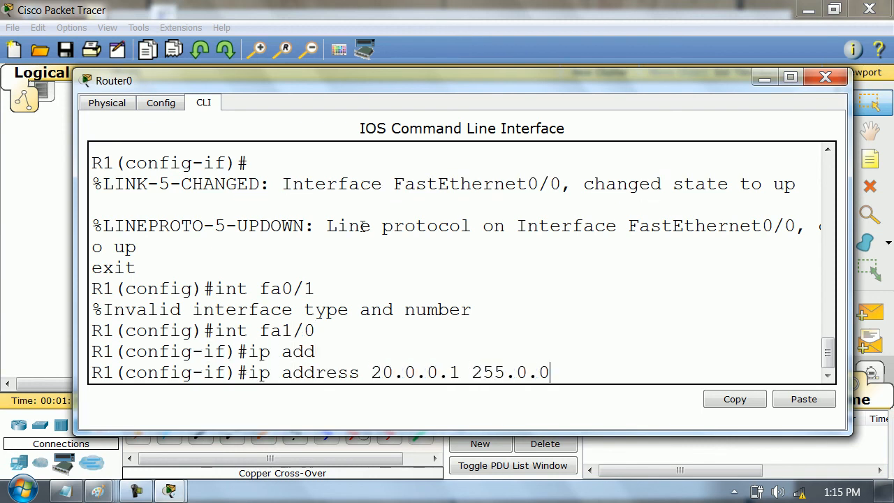
type(".0")
key("Return")
type("no sh")
key("Tab")
key("Return")
type("exit")
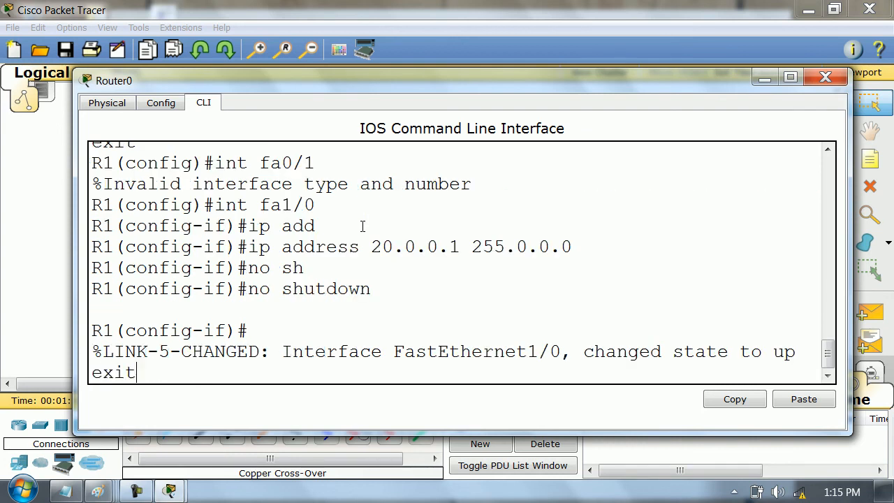
key("Return")
key("Return")
key("Return")
key("Return")
key("Return")
- Leave global configuration mode on R1 and return to the privileged prompt
type("exit")
key("Return")
key("Return")
key("Return")
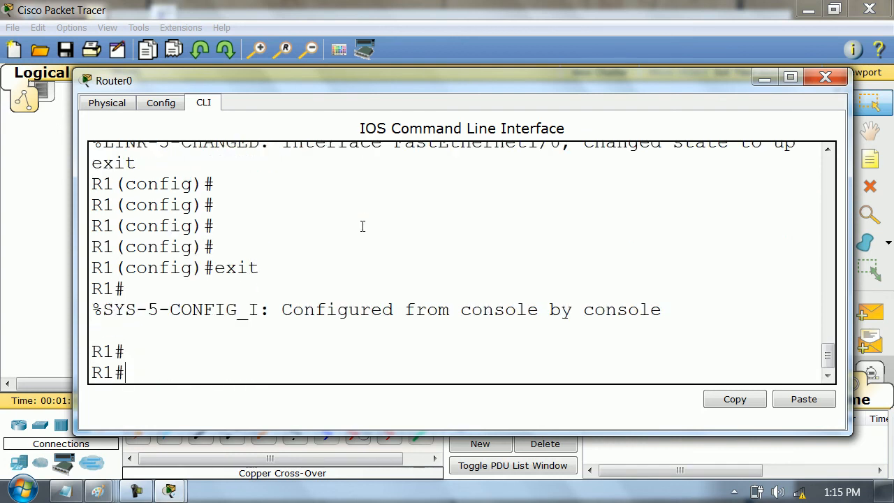
- Show the IP interface brief on R1 and examine the protocol status of FastEthernet1/0
key("Return")
key("Return")
key("Return")
type("show ip int br")
key("Tab")
key("Return")
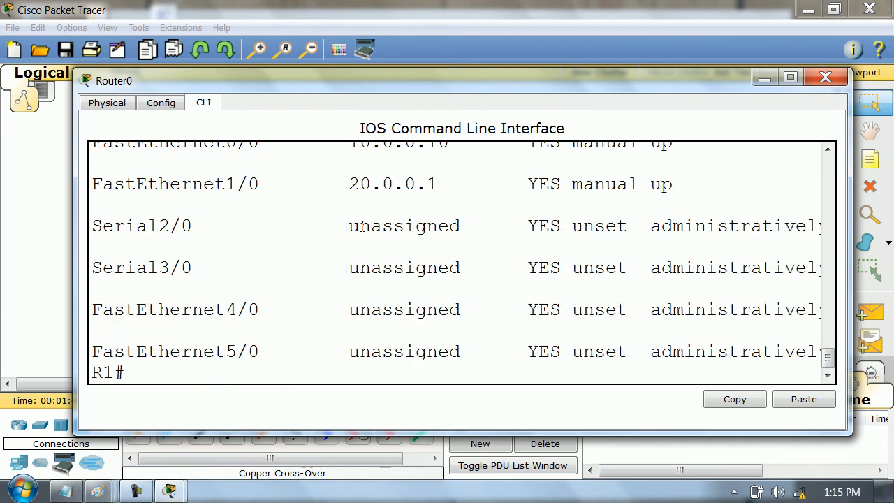
left_click(790, 77)
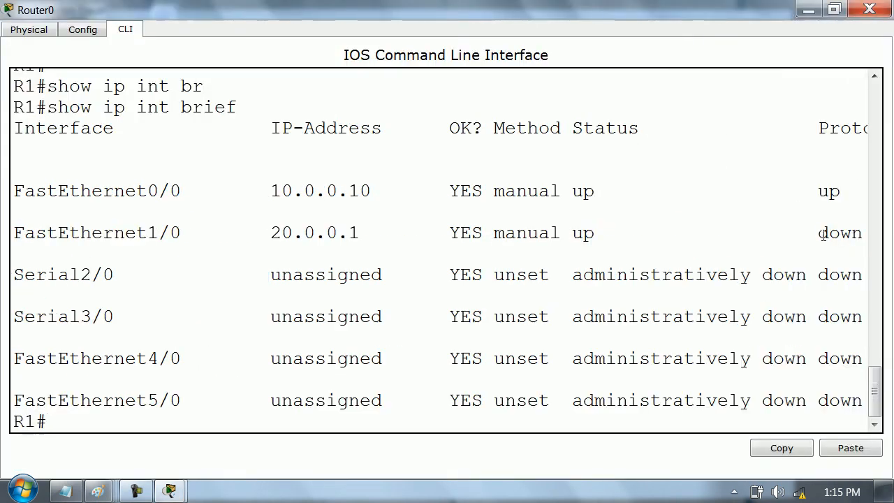
left_click_drag(819, 232, 868, 233)
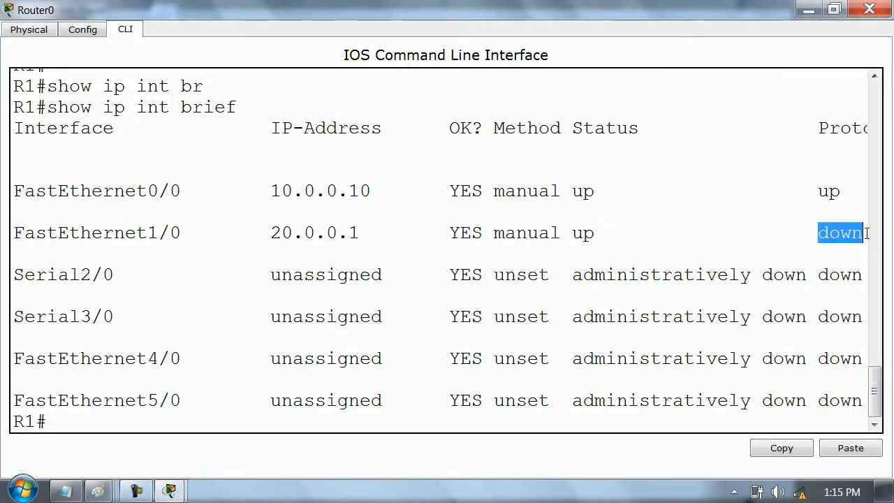
- Open Router1's command line and answer no to the initial configuration dialog
left_click(808, 9)
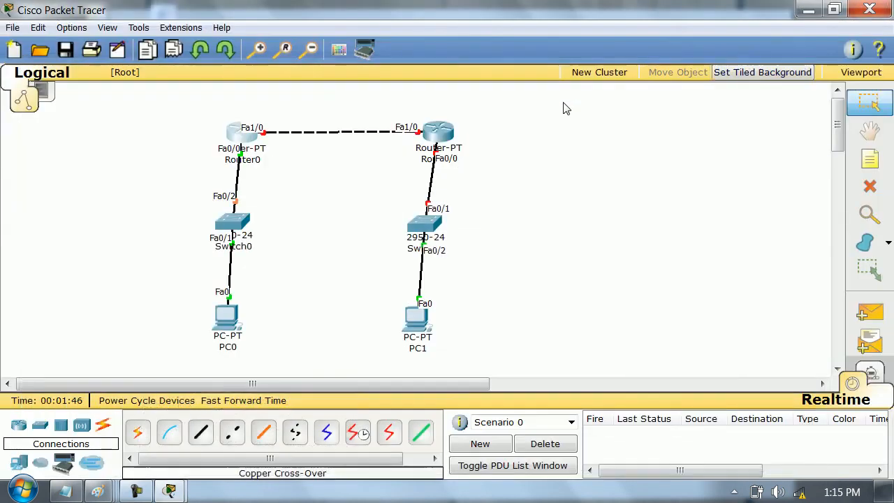
left_click(440, 131)
left_click(616, 77)
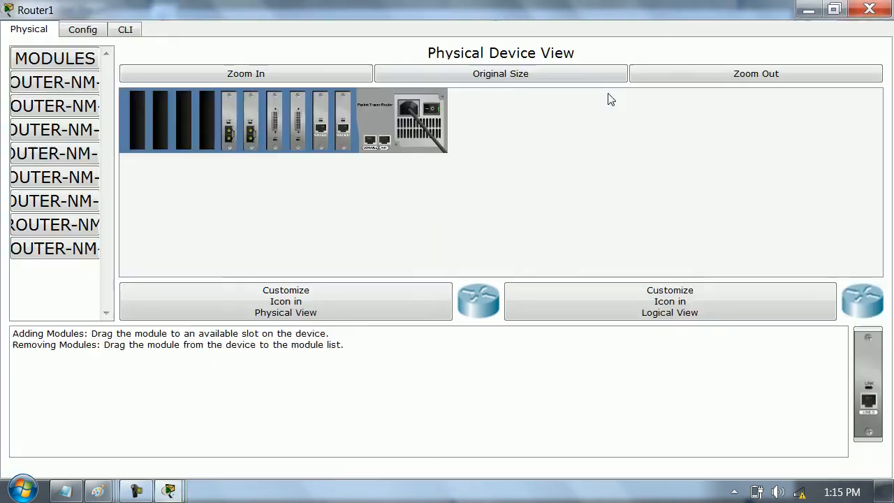
left_click(128, 30)
type("n")
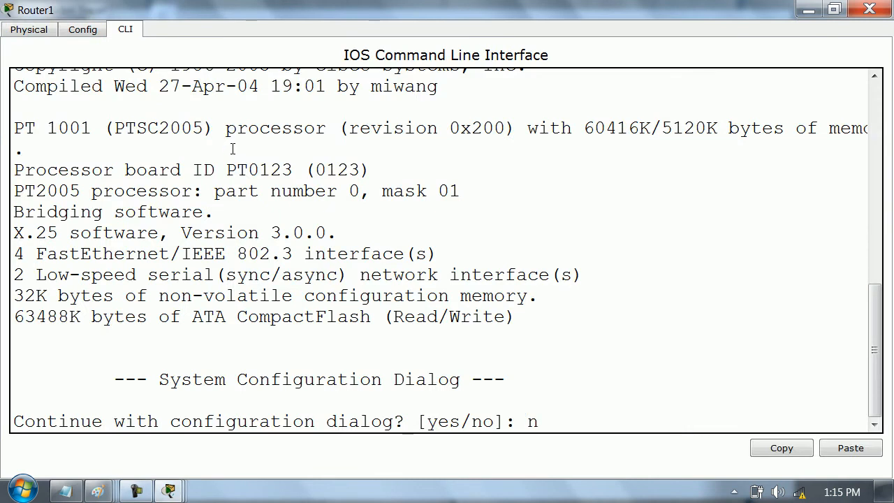
type("o")
key("Return")
key("Return")
key("Return")
key("Return")
- Enter privileged mode and global configuration mode on Router1 with en and conf t
type("en")
key("Return")
type("con")
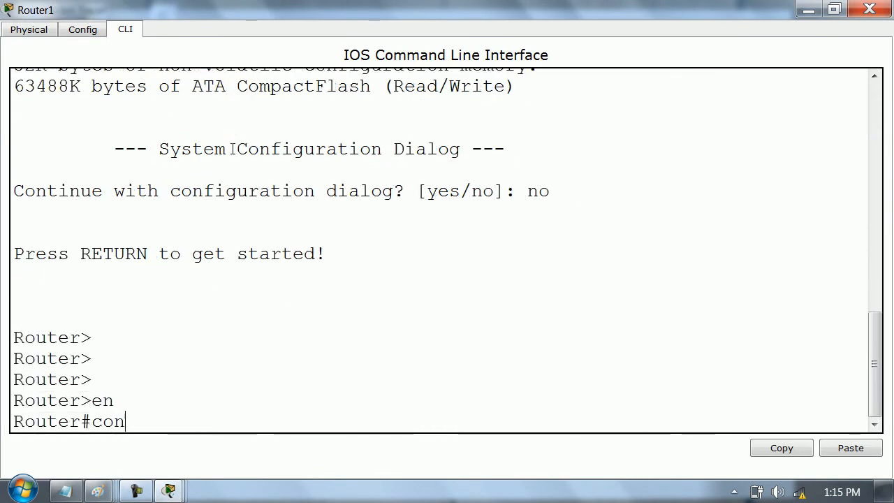
type("f t")
key("Return")
- Set Router1's hostname to R2
type("hjo")
key("Return")
type("hj")
key("Return")
type("hj")
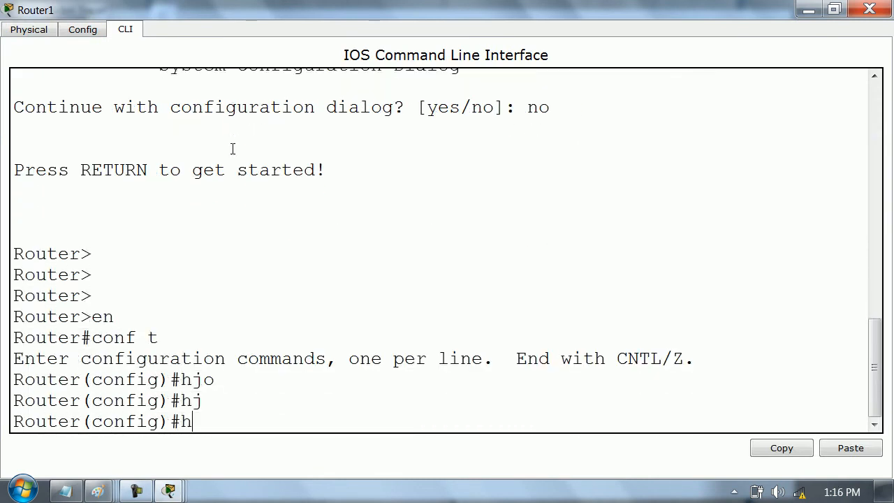
key("Return")
type("hostname R2")
key("Return")
key("Return")
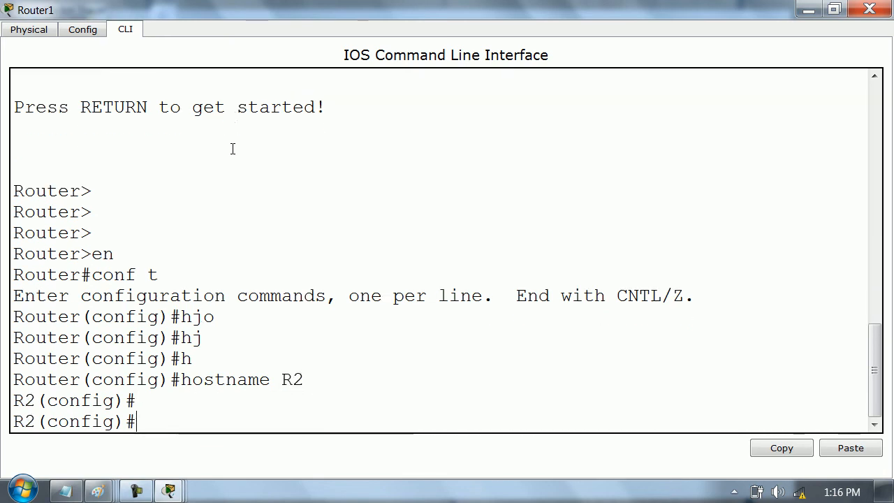
key("Return")
key("Return")
key("Return")
- Assign 30.0.0.30 255.0.0.0 to R2's interface fa0/0
type("in tfa0")
key("BackSpace")
key("BackSpace")
key("BackSpace")
key("BackSpace")
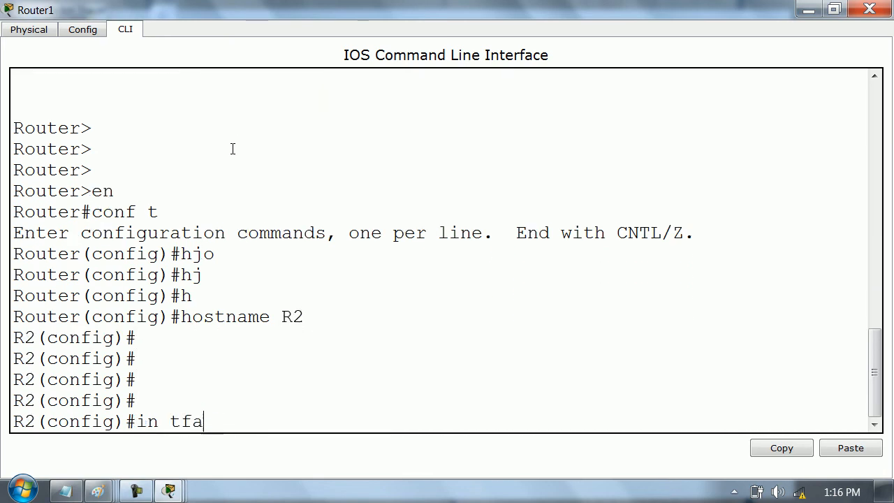
type("fa0/0")
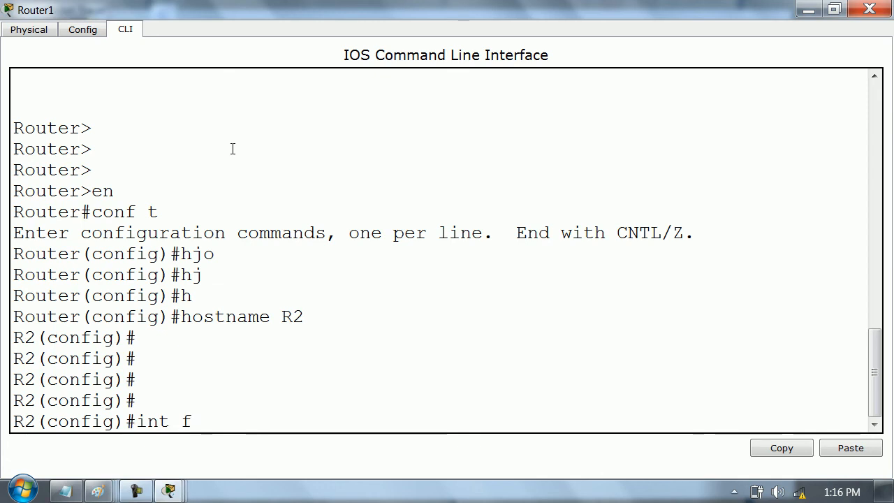
key("Return")
type("ip ad")
key("Tab")
type("20")
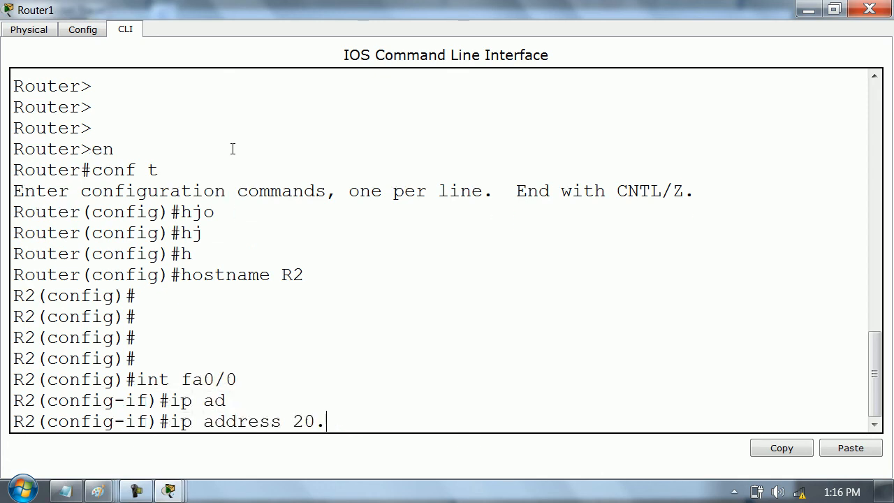
key("BackSpace")
type("30.0.0.30 255.0.0.0")
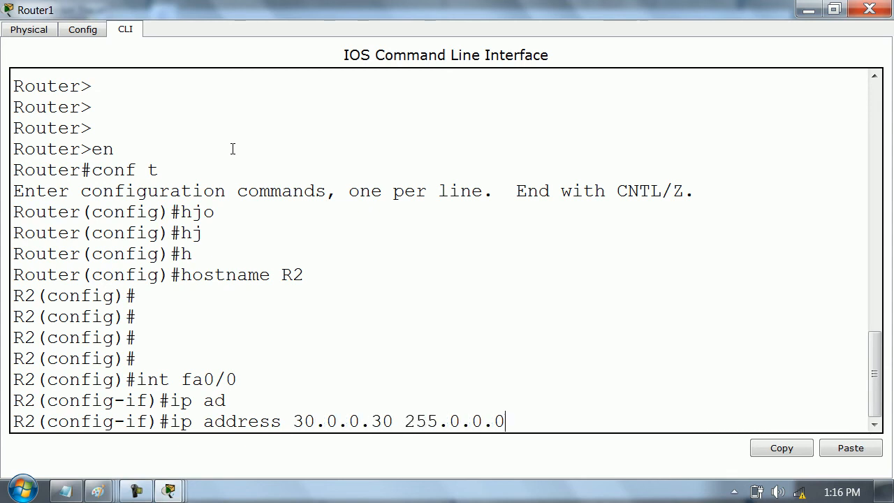
key("Return")
- Enable R2's interface fa0/0 with no shutdown and exit the interface
type("no hs")
key("Tab")
key("Return")
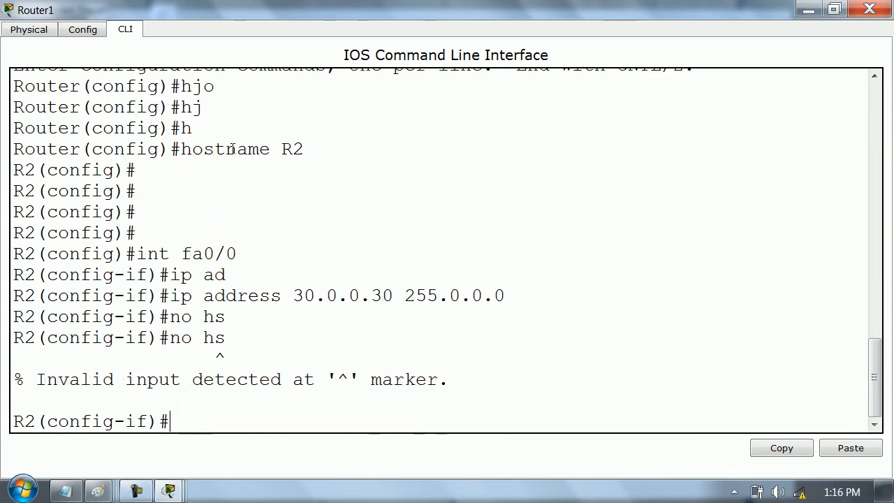
type("no sh")
key("Tab")
key("Return")
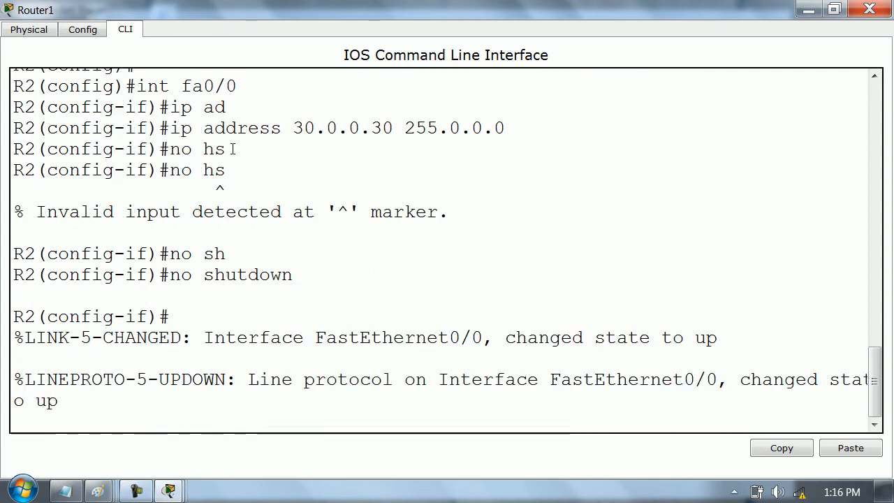
key("Return")
type("exit")
key("Return")
- Assign 20.0.0.2 255.0.0.0 to R2's interface fa1/0
type("i0nt f")
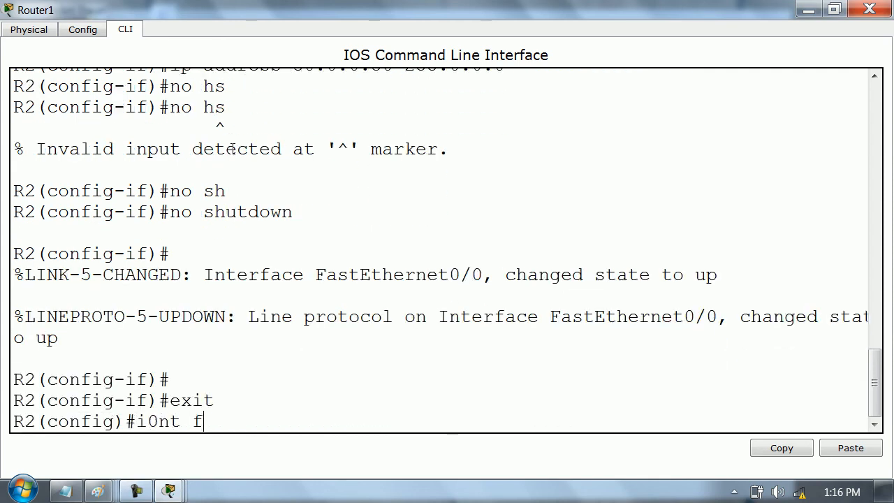
key("BackSpace")
key("BackSpace")
key("BackSpace")
key("BackSpace")
key("BackSpace")
key("BackSpace")
type("int ")
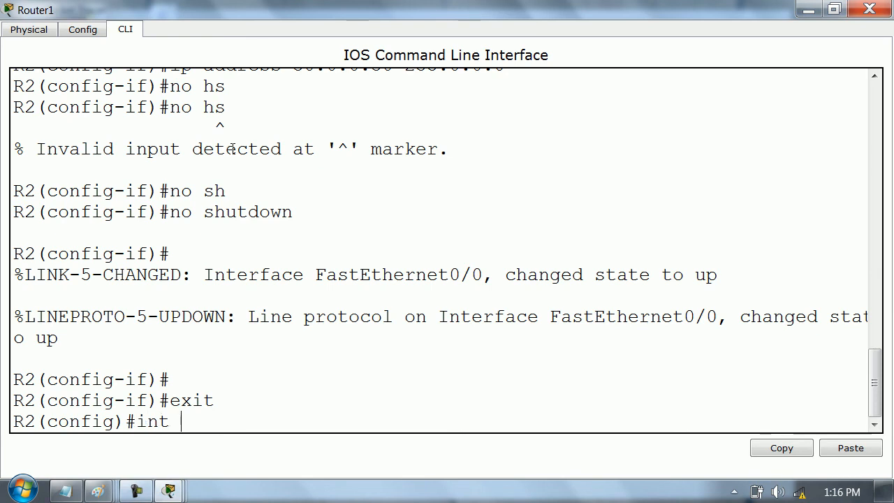
type("fa1/0")
key("Return")
type("ip add")
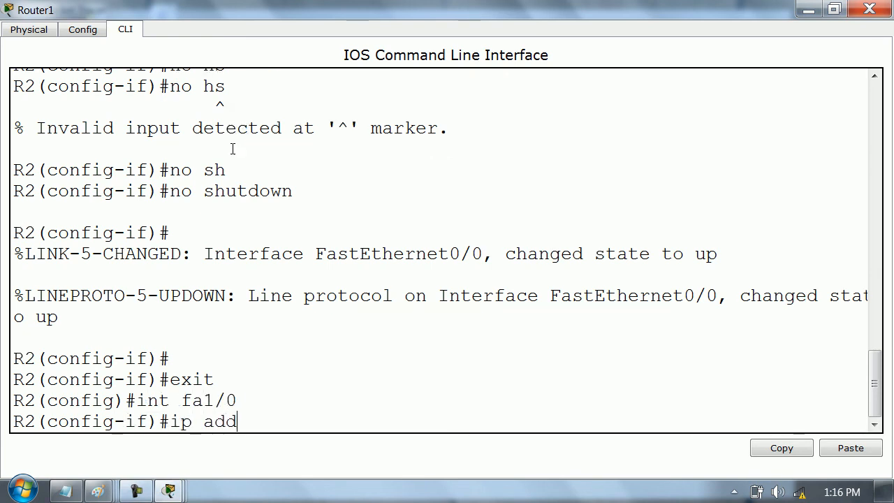
key("Tab")
type("20.0.0.2 255.0.0.0")
key("Return")
- Enable R2's interface fa1/0 with no shutdown and exit the interface
type("no sh")
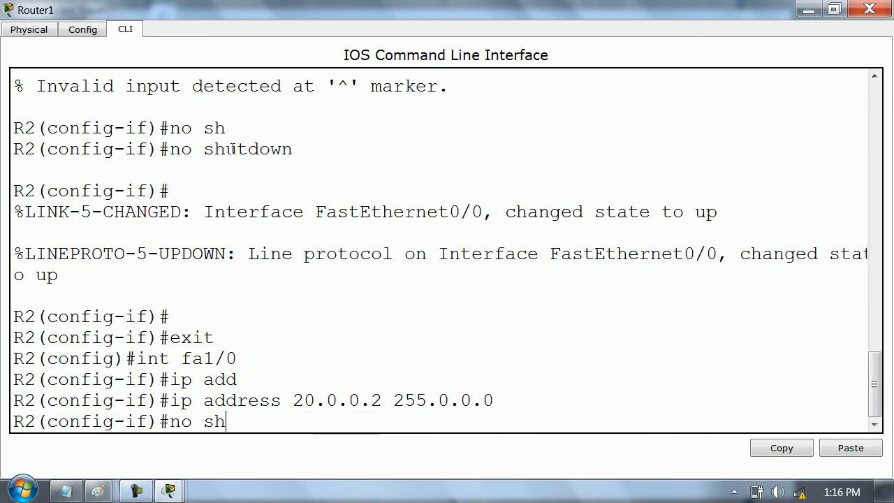
key("Tab")
key("Return")
type("exit")
key("Return")
key("Return")
- Leave global configuration mode on R2 and return to the privileged prompt
key("Return")
type("exi")
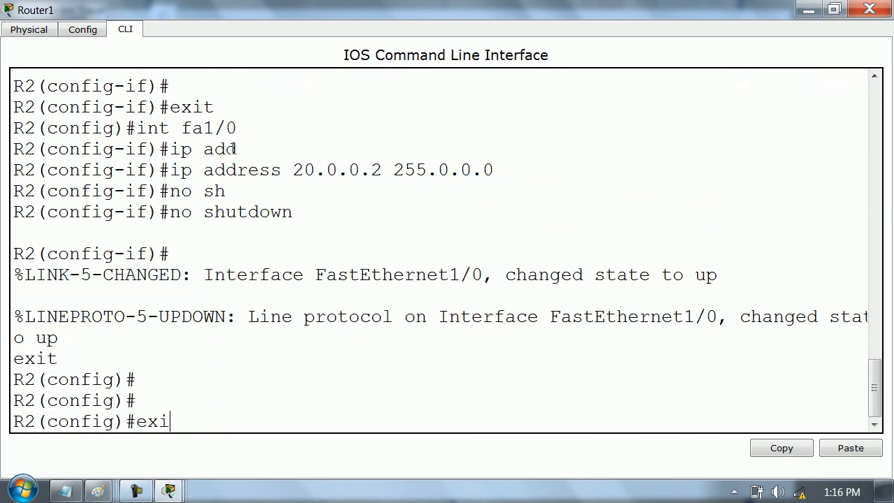
type("t")
key("Return")
- Show the IP interface brief on R2 to check its interface addresses and status
key("Return")
key("Return")
key("Return")
type("show ip int rb")
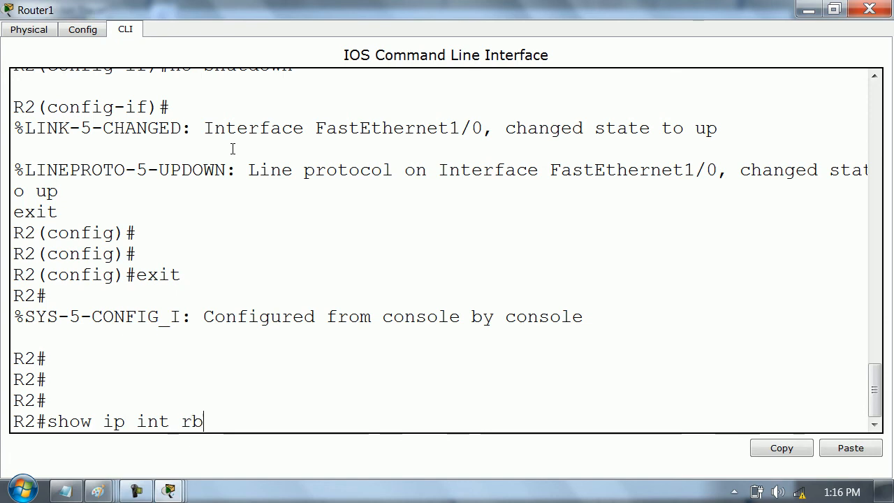
key("Return")
type("show ip int")
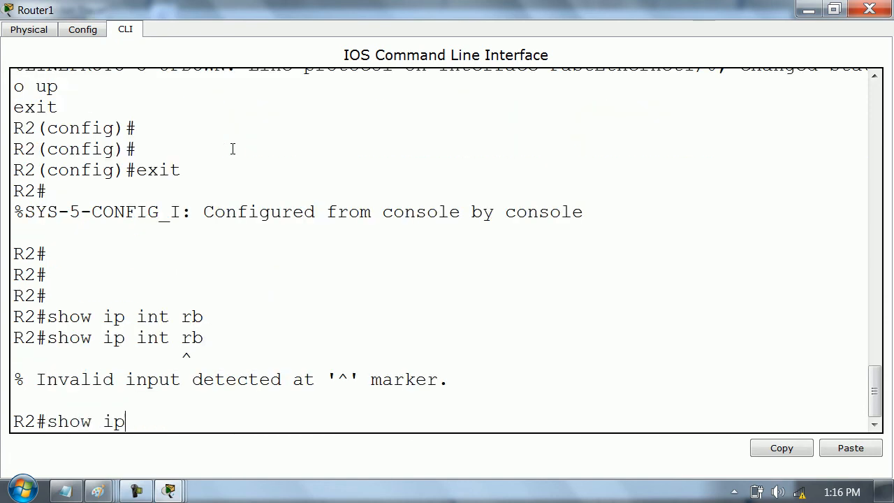
type(" br")
key("Tab")
key("Return")
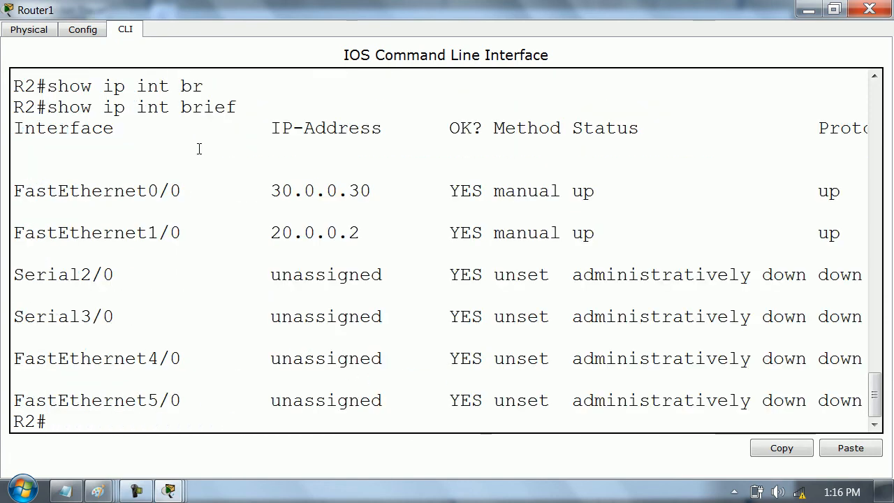
key("Return")
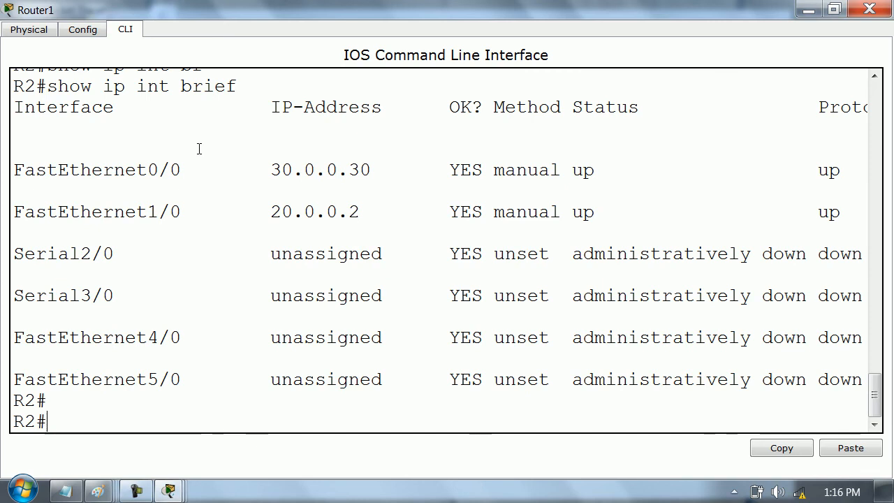
key("Return")
- Show R2's routing table with show ip route
type("show ipm r")
key("Tab")
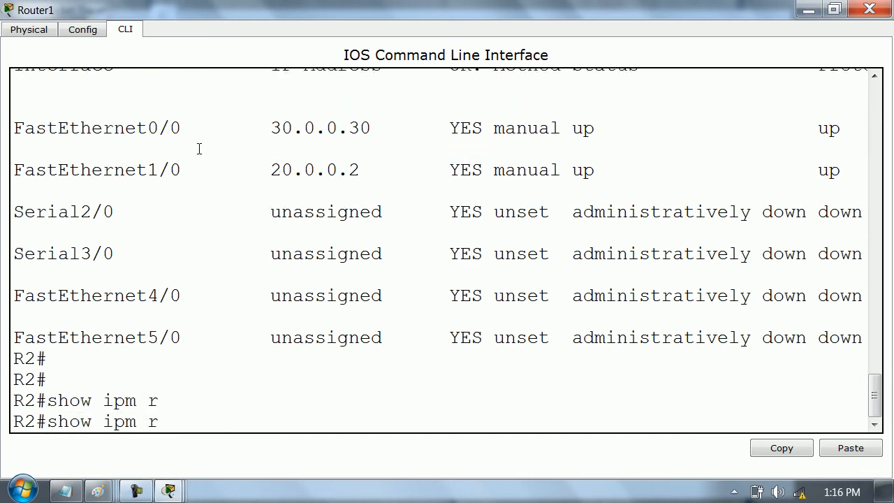
key("BackSpace")
type("ro")
key("Tab")
key("Return")
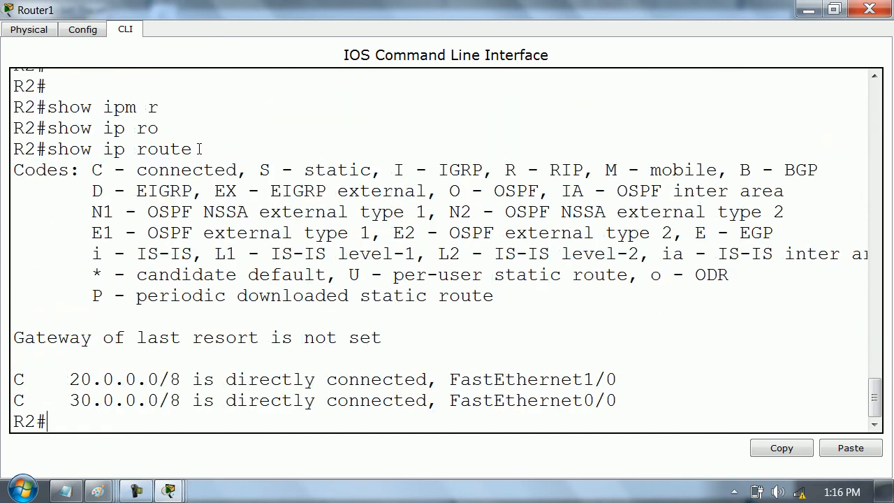
key("Return")
key("Return")
key("Return")
key("Return")
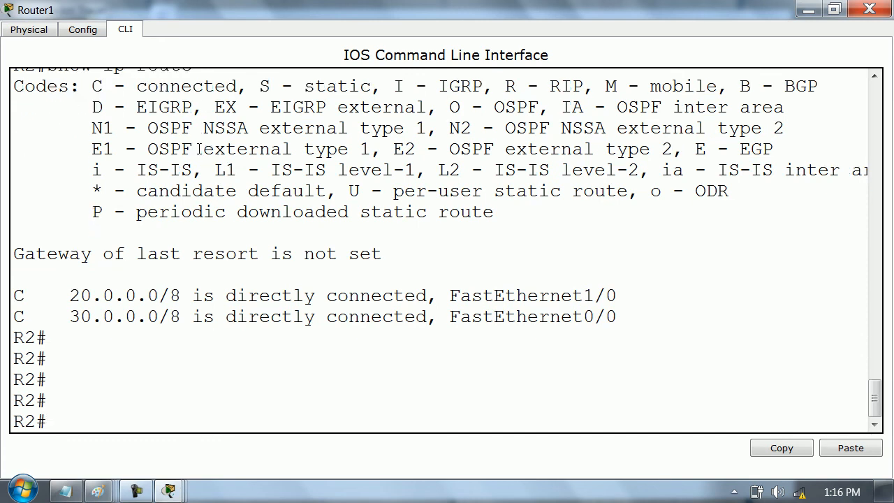
- Examine the connected code in R2's routing table and the network and interface of the FastEthernet1/0 entry
left_click_drag(85, 83, 240, 86)
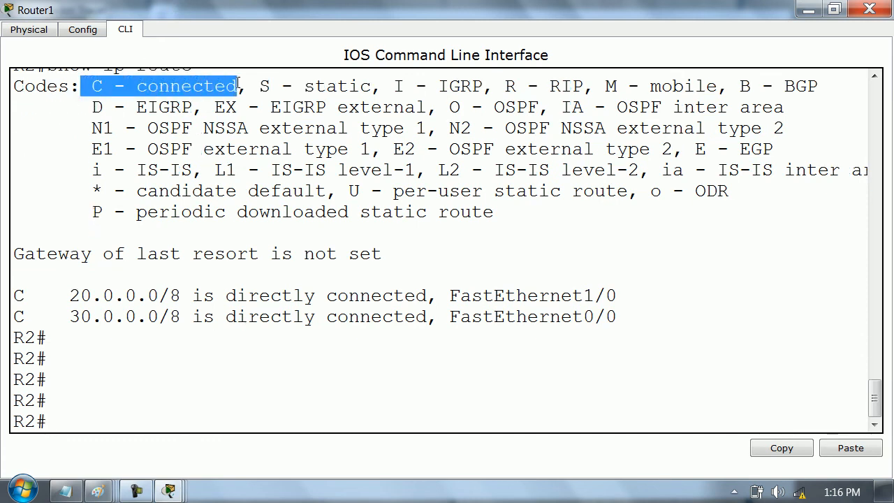
left_click_drag(25, 296, 10, 295)
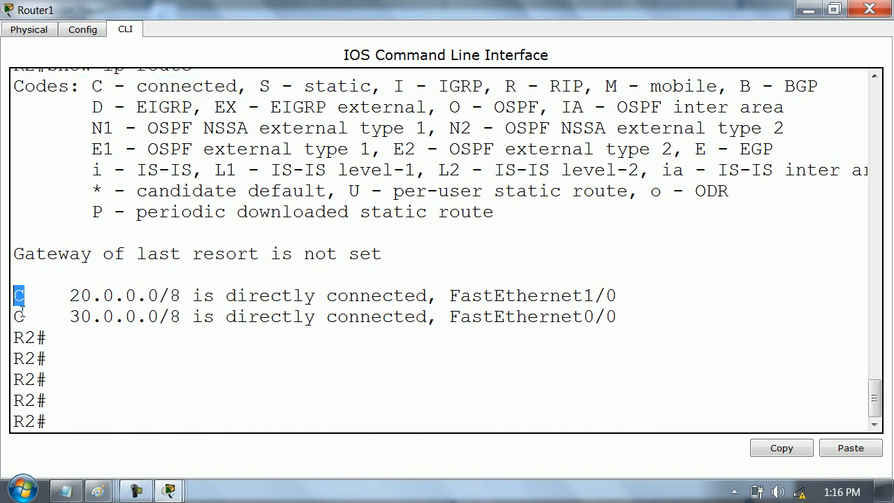
left_click_drag(69, 296, 181, 300)
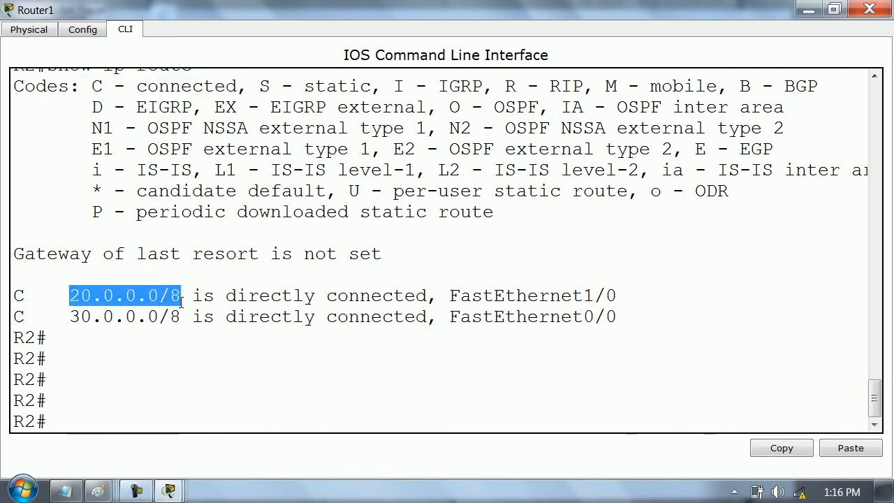
left_click_drag(281, 296, 371, 296)
left_click_drag(484, 297, 627, 303)
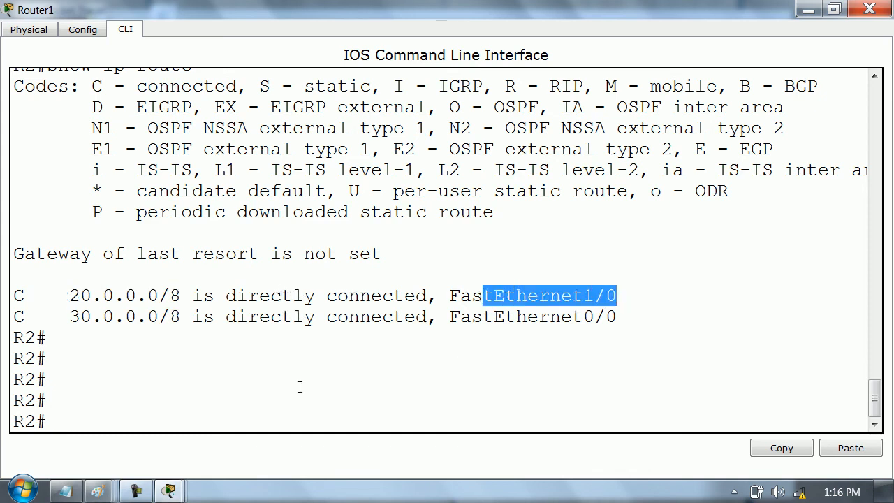
- Show the detailed routing entry for network 20.0.0.0 on R2
left_click(149, 384)
type("show ip ro")
key("Tab")
type("1")
key("BackSpace")
type("20.0.0.0")
key("Return")
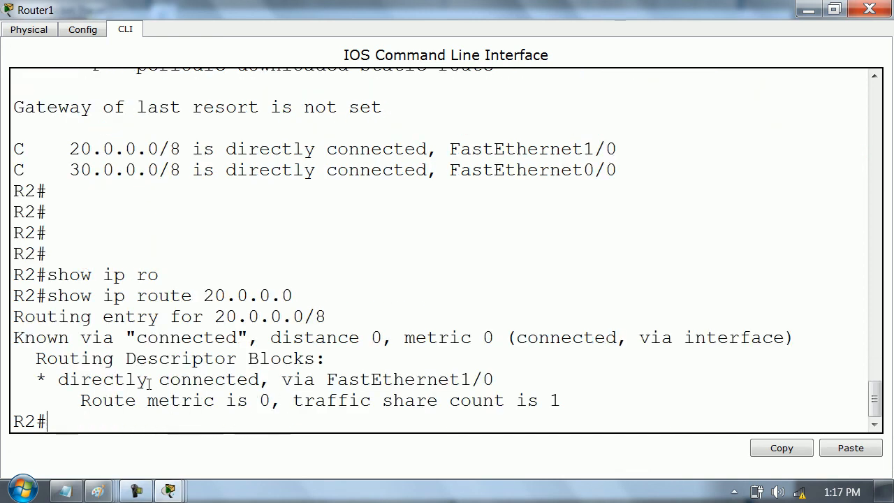
- Examine the distance and metric in the 20.0.0.0 routing entry on R2
left_click_drag(406, 338, 494, 338)
left_click(373, 337)
left_click_drag(373, 337, 271, 338)
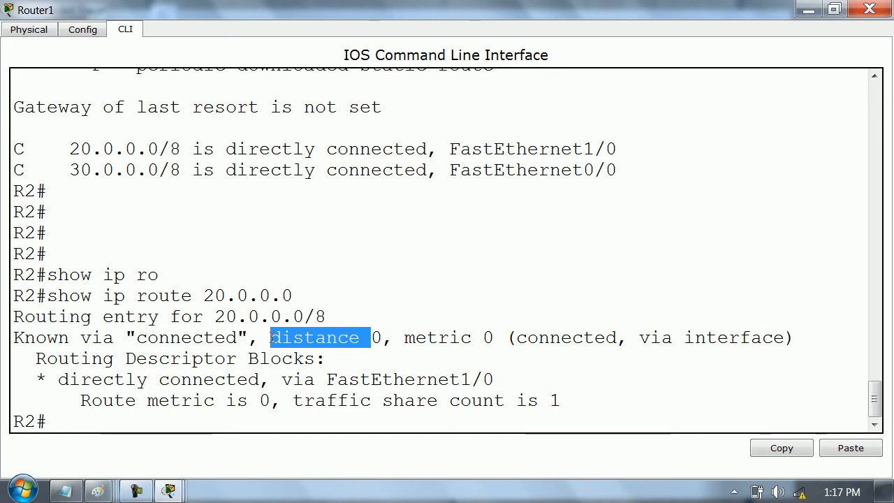
left_click(391, 361)
left_click_drag(383, 338, 258, 338)
left_click(407, 343)
left_click_drag(406, 343, 506, 339)
left_click(190, 422)
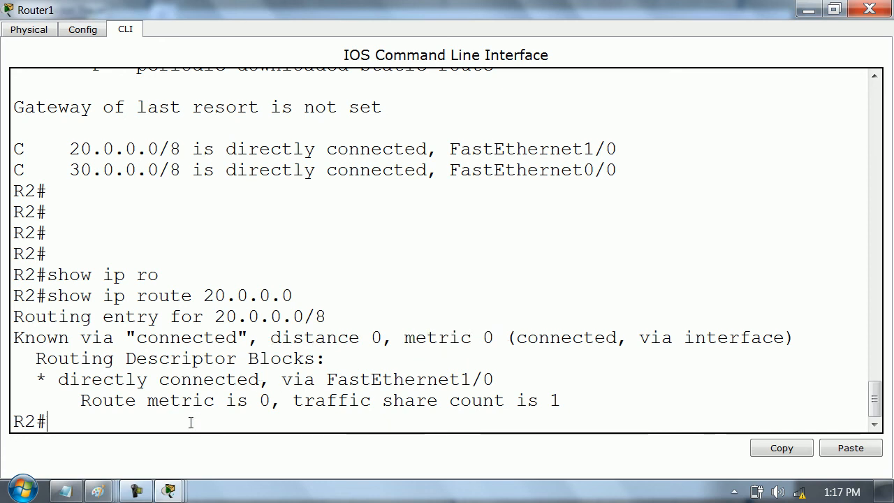
- Switch to R1's command line and enter global configuration mode
left_click(283, 414)
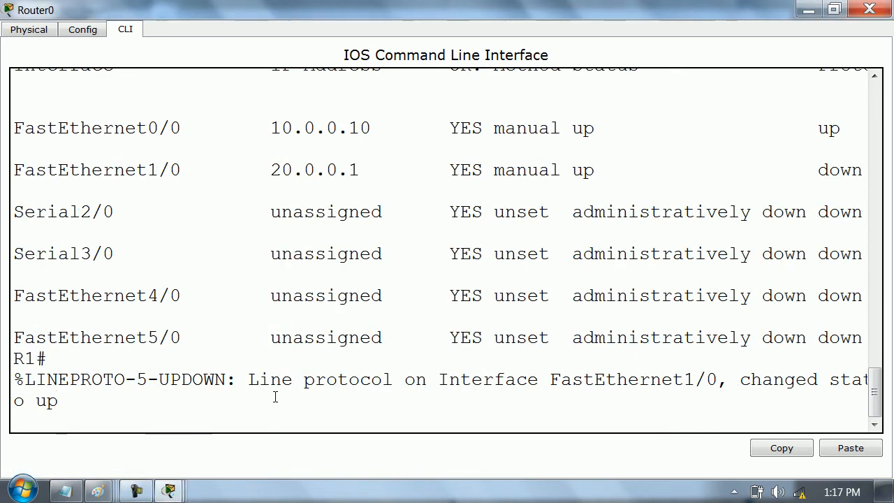
key("Return")
key("Return")
key("Return")
key("Return")
key("Return")
key("Return")
key("Return")
key("Return")
key("Return")
key("Return")
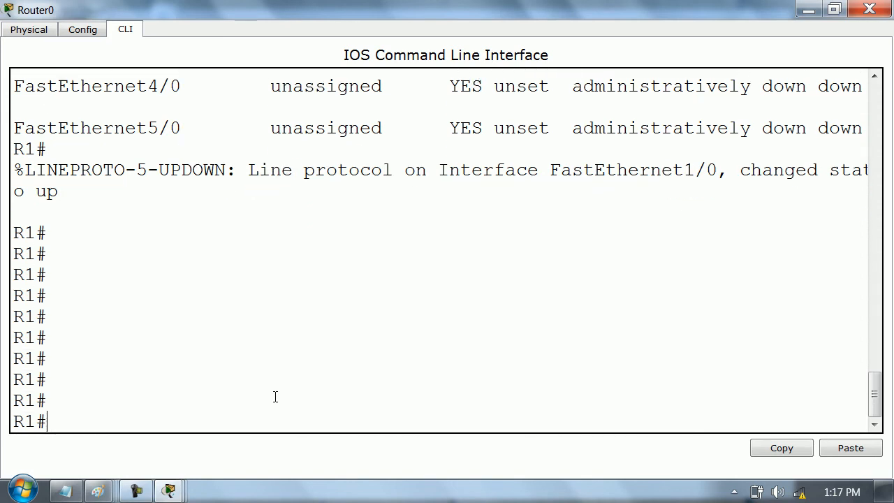
key("Return")
key("Return")
key("Return")
key("Return")
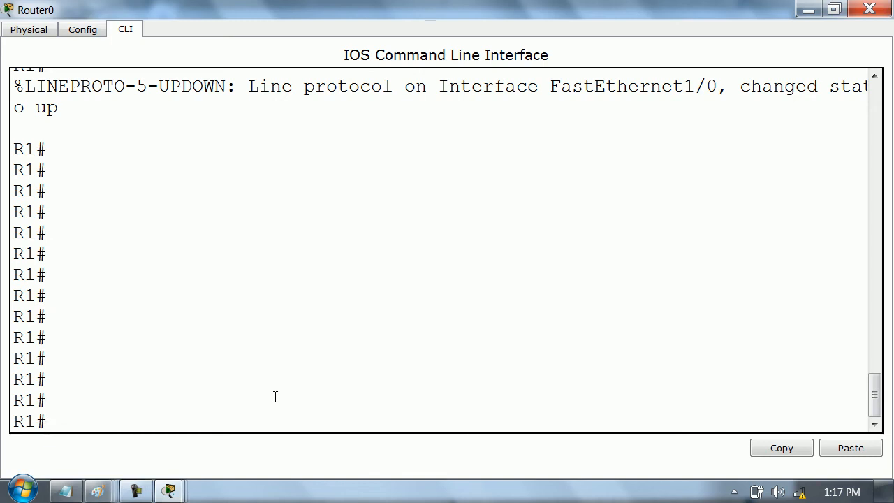
key("Return")
key("Return")
key("Return")
type("conf t")
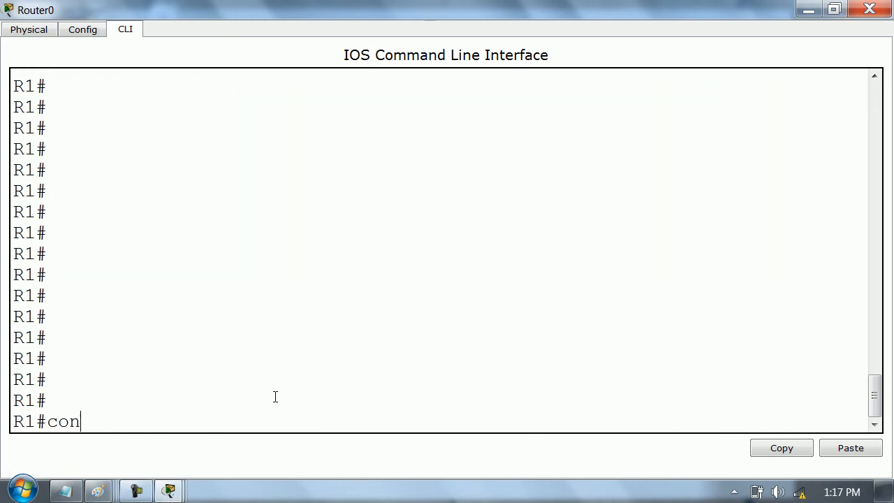
key("Return")
key("Return")
key("Return")
key("Return")
key("Return")
key("Return")
key("Return")
key("Return")
key("Return")
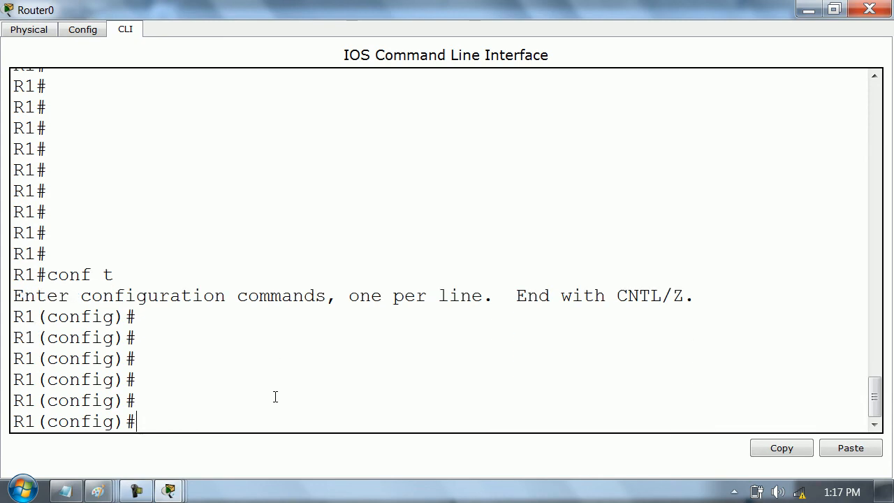
key("Return")
- Add a static route on R1 to 30.0.0.0 with mask 255.0.0.0 via 20.0.0.2, checking the command help for each argument, and exit configuration mode
type("ip ro")
key("Tab")
type("?")
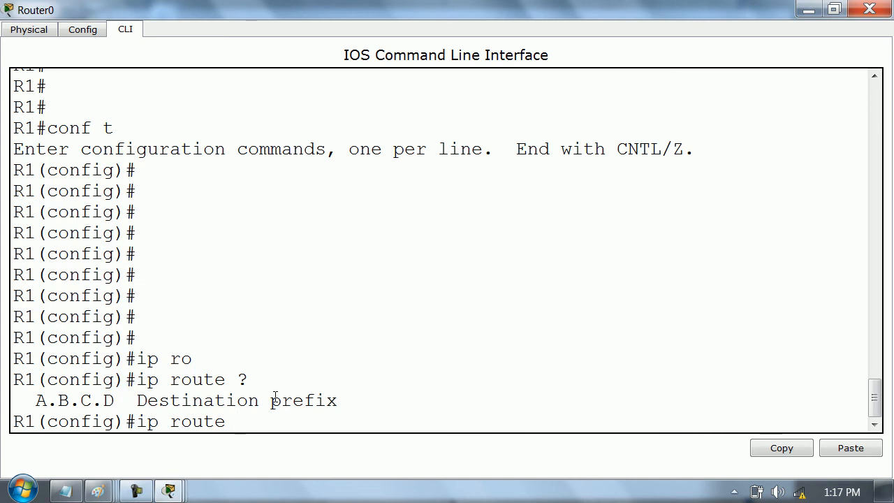
type("30.0.0.0 ")
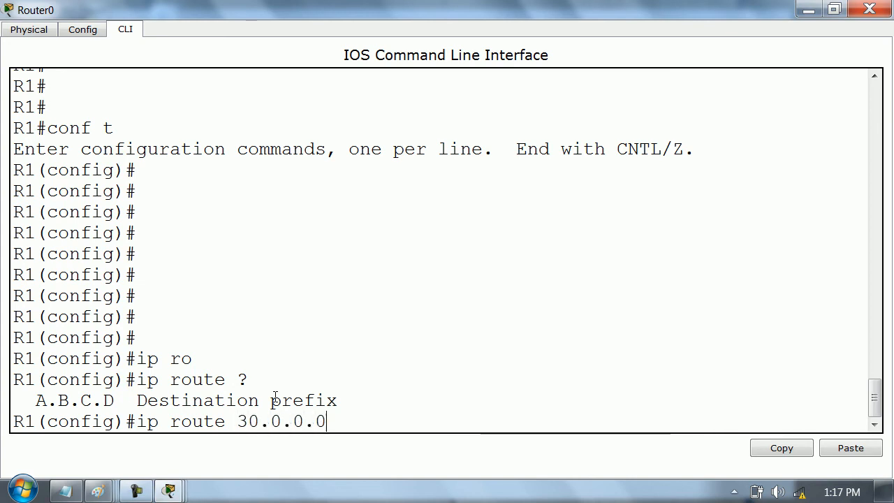
type("?")
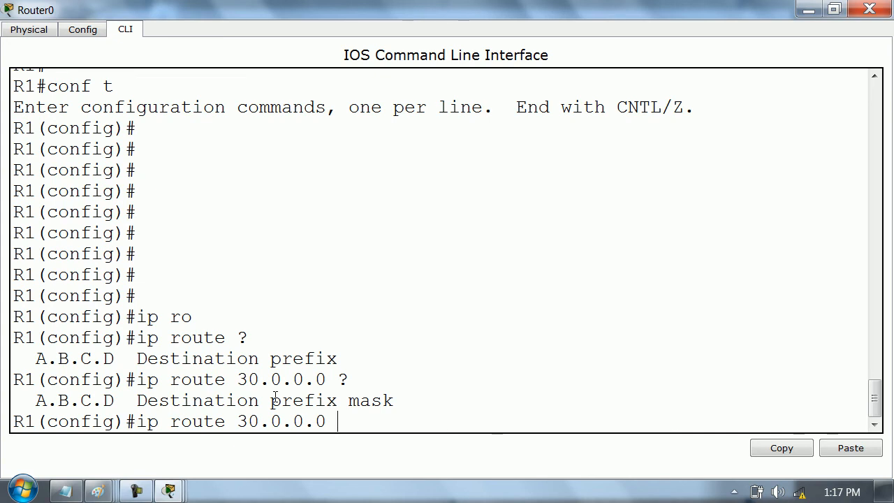
type("255.0.0.0 ?")
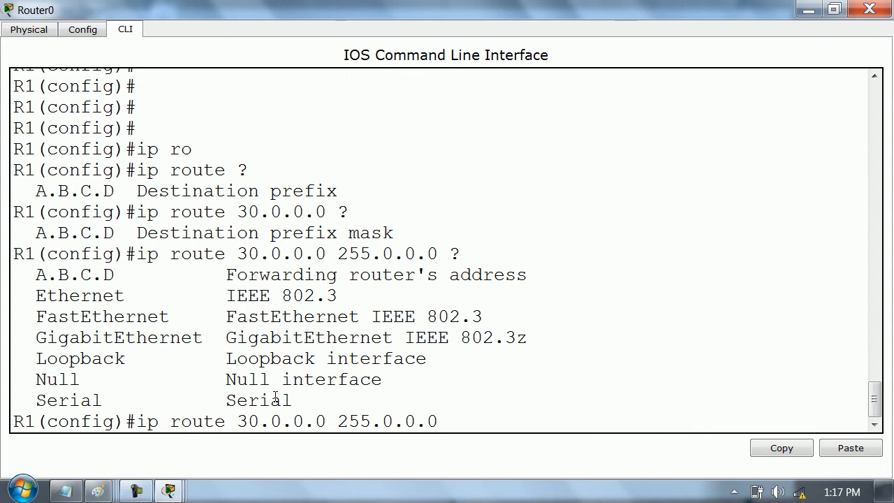
key("Return")
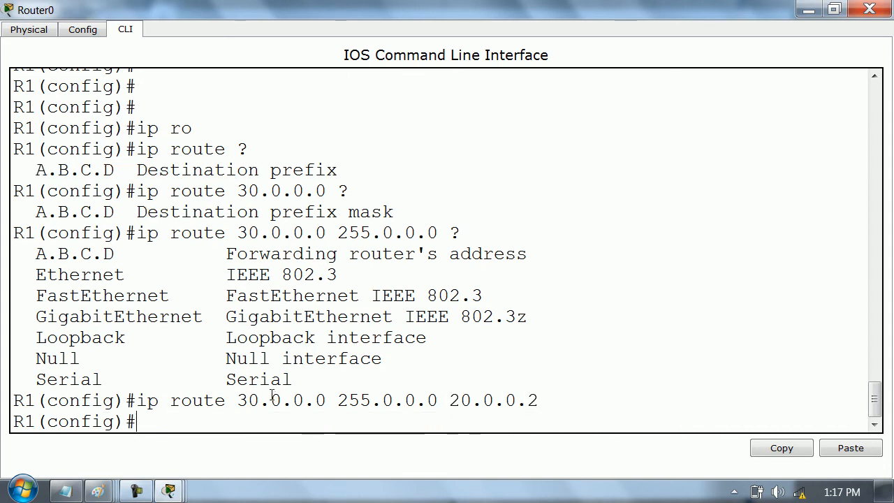
type("exit")
key("Return")
- Show the brief IP interface summary on R1
type("show ip int")
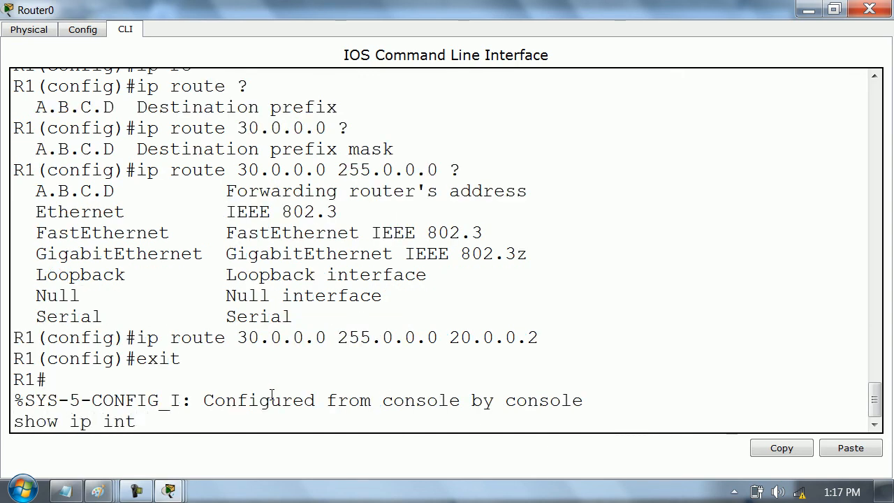
type(" br")
key("Return")
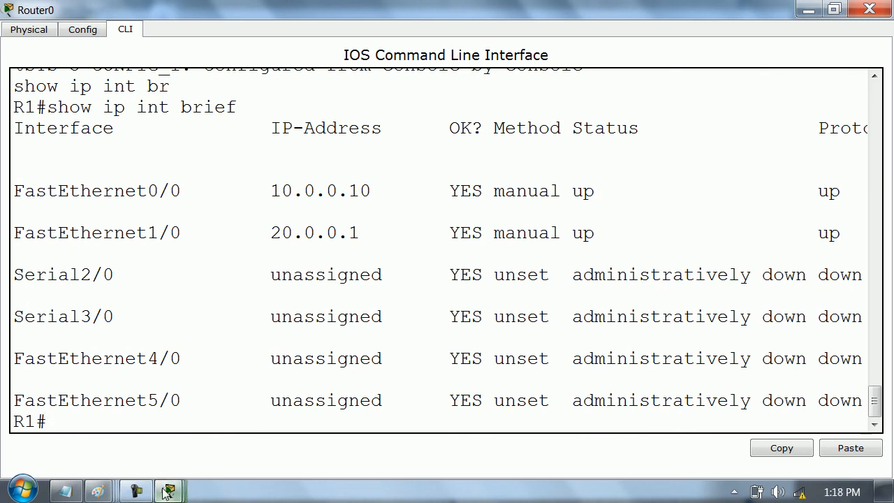
- Switch to R2's command line and enter global configuration mode
mouse_move(168, 491)
left_click(487, 424)
key("Return")
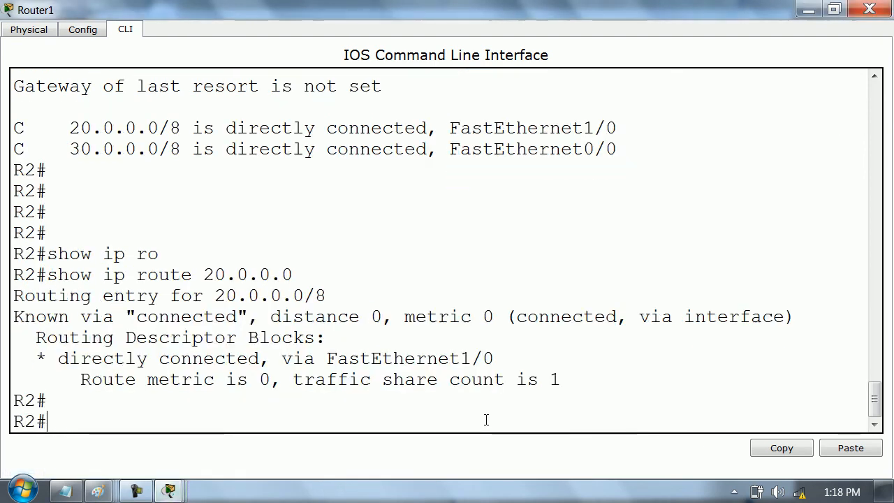
key("Return")
key("Return")
key("Return")
type("conf t")
key("Return")
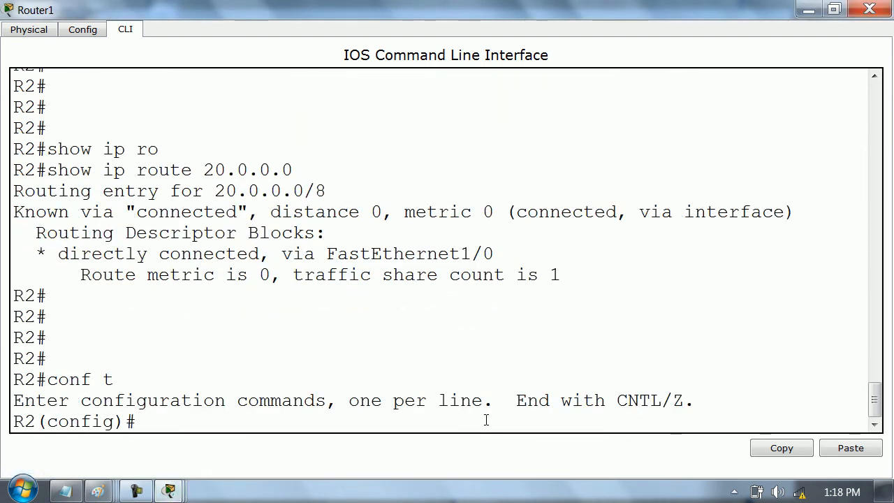
- Add a static route on R2 to 10.0.0.0 with mask 255.0.0.0 via 20.0.0.1 and exit configuration mode
key("Return")
type("ip ro")
key("Tab")
type("10.0.0.0 255.0.0.0")
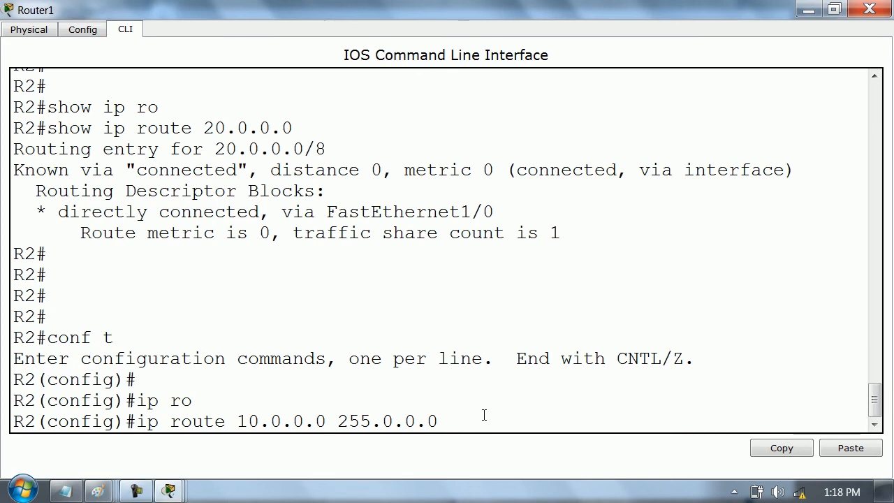
type(".1")
key("Return")
type("exit")
key("Return")
- Show R2's routing table with show ip route to check the new static route
key("Return")
key("Return")
key("Return")
key("Return")
type("sho")
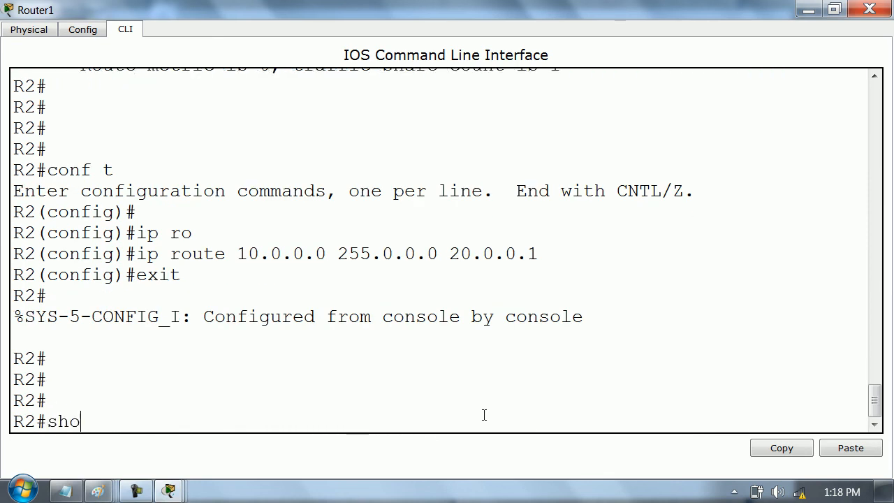
type("w ip ro")
key("Tab")
key("Return")
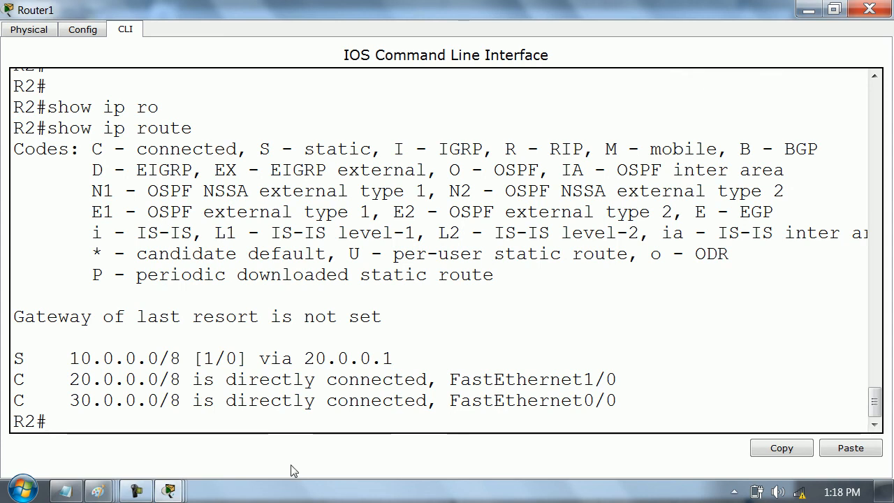
- Examine the static entry in R2's routing table: its code, destination network, distance, metric and next-hop address
left_click_drag(12, 357, 27, 358)
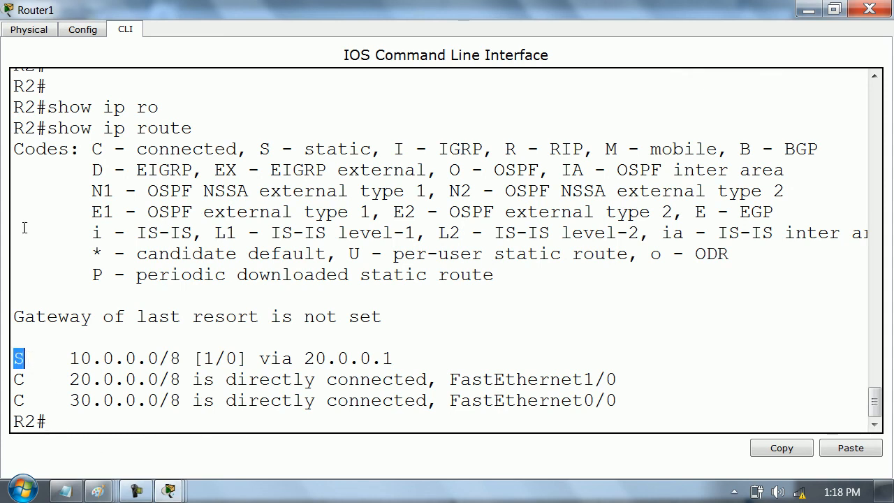
left_click_drag(270, 149, 373, 149)
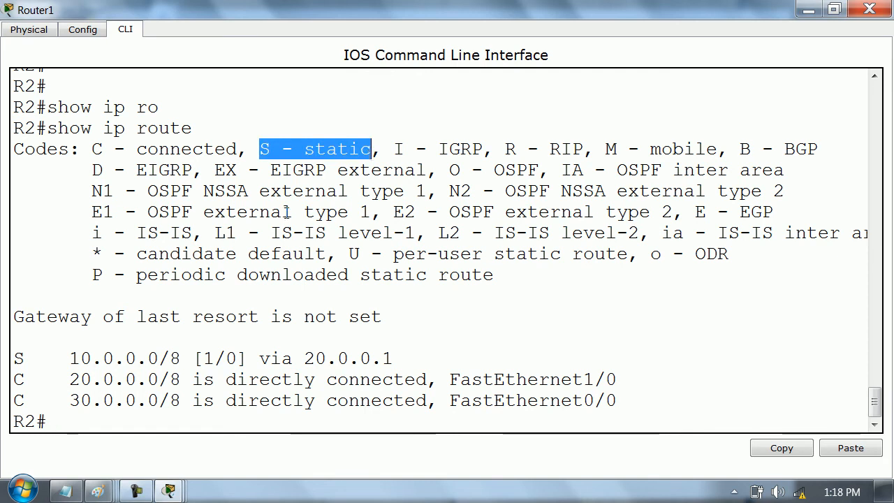
left_click_drag(58, 358, 190, 357)
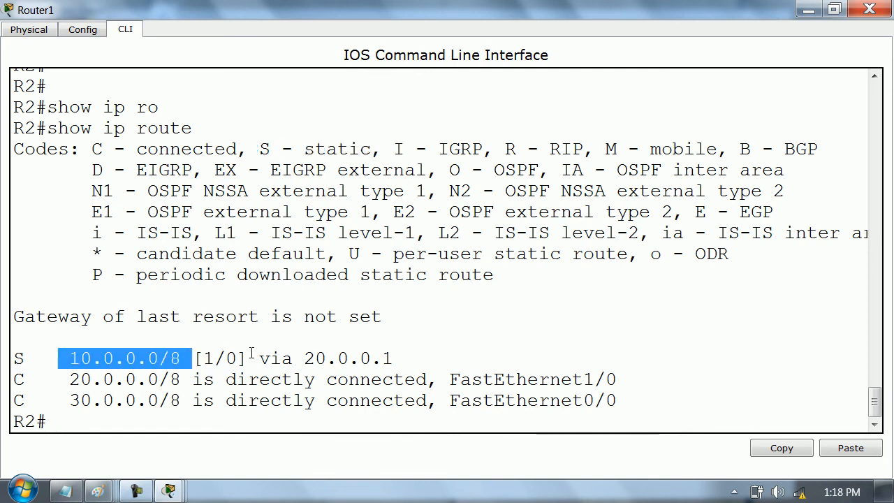
double_click(210, 359)
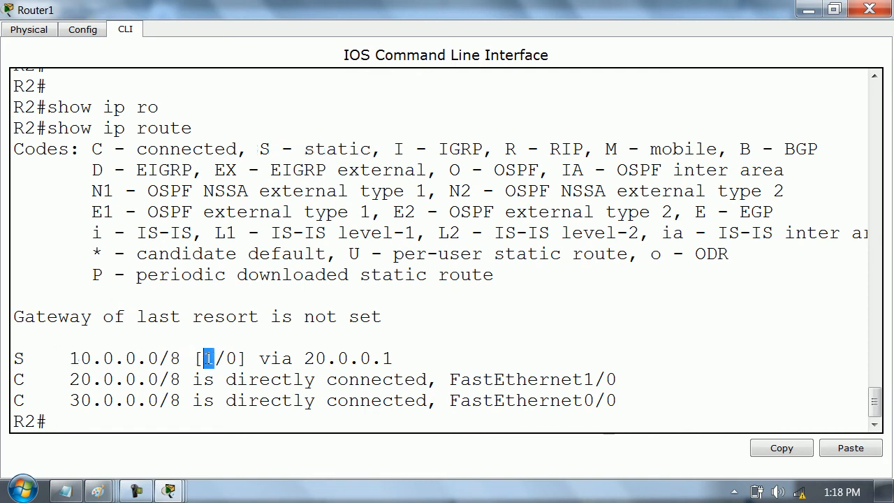
double_click(231, 359)
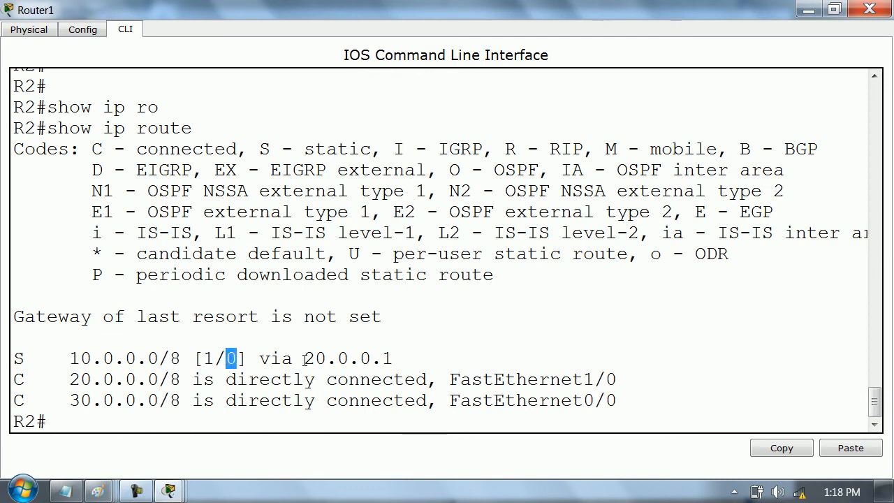
left_click_drag(304, 358, 416, 356)
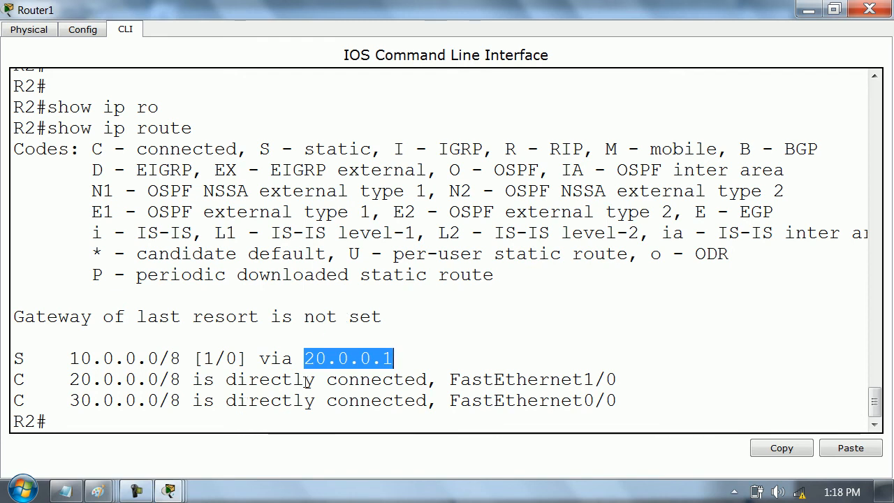
left_click_drag(304, 359, 408, 355)
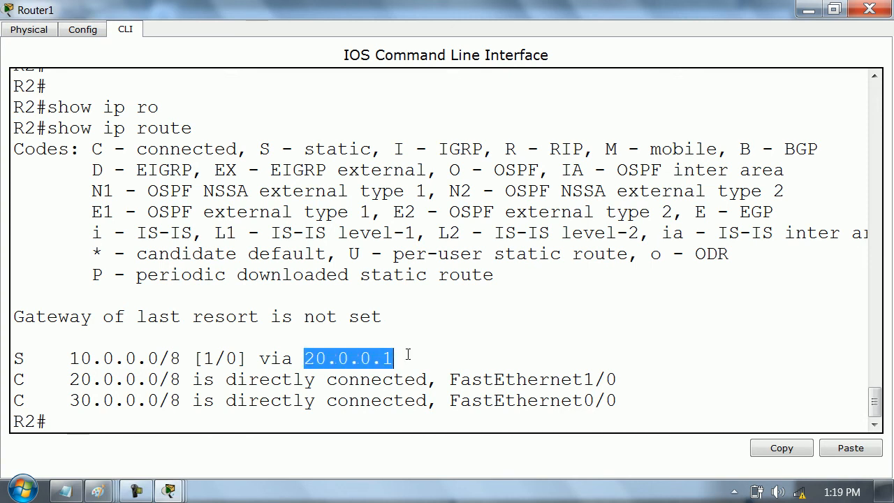
- Switch to R1 and show its full routing table with show ip route
left_click(803, 12)
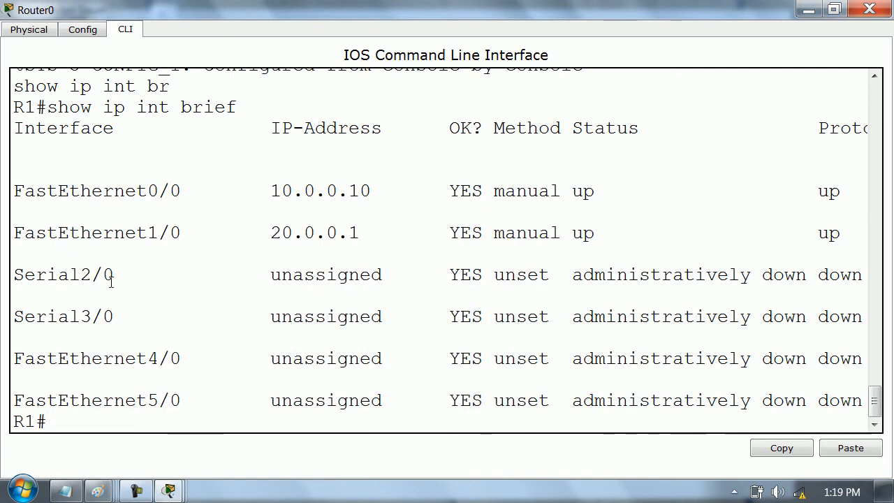
type("show ip ro")
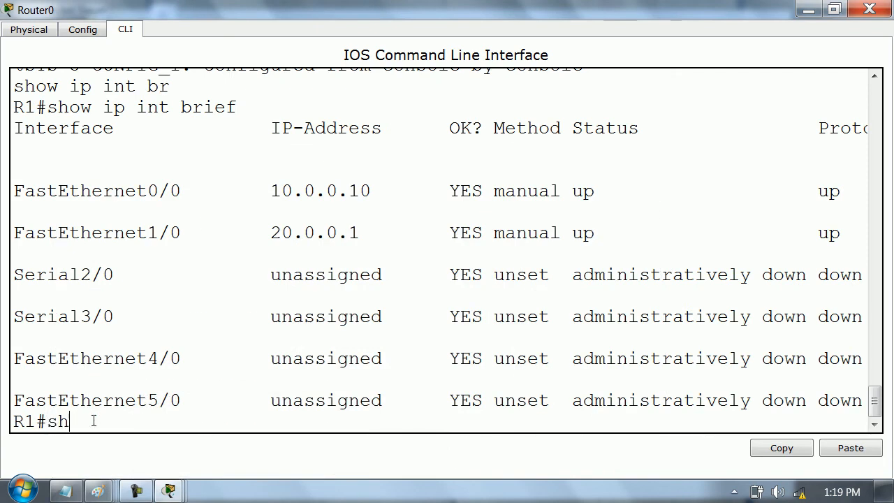
key("Tab")
key("Return")
key("Up")
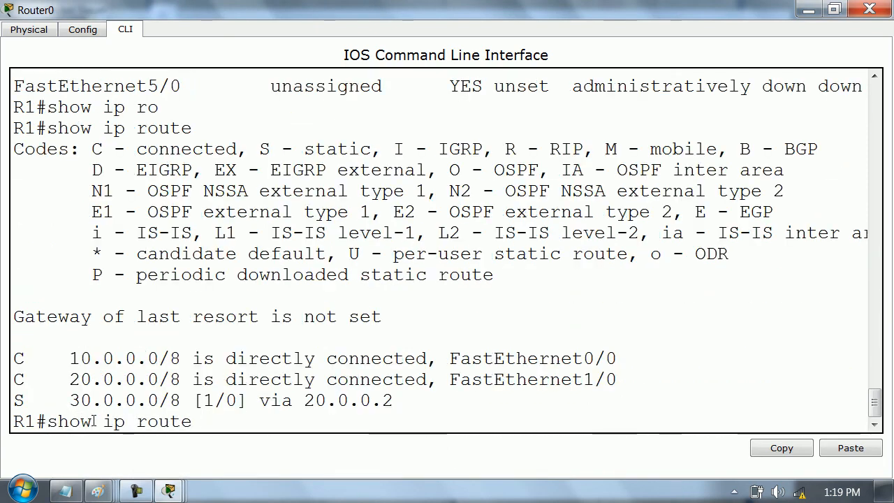
key("Return")
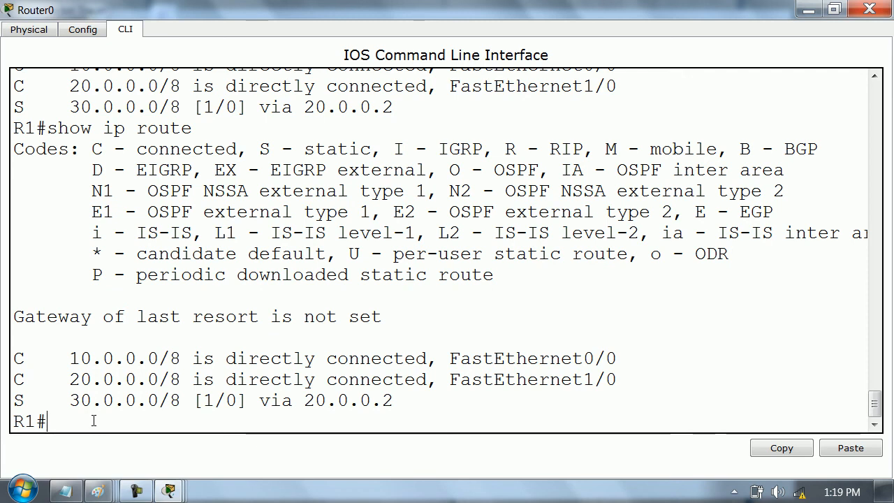
- Show only the static routes on R1 with show ip route static
type("show ip ro")
key("Tab")
type("sta")
key("Tab")
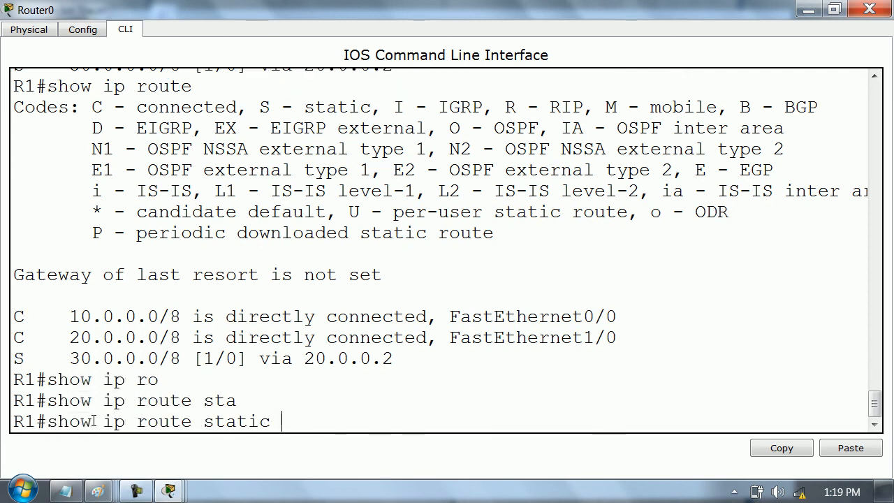
key("Return")
key("Return")
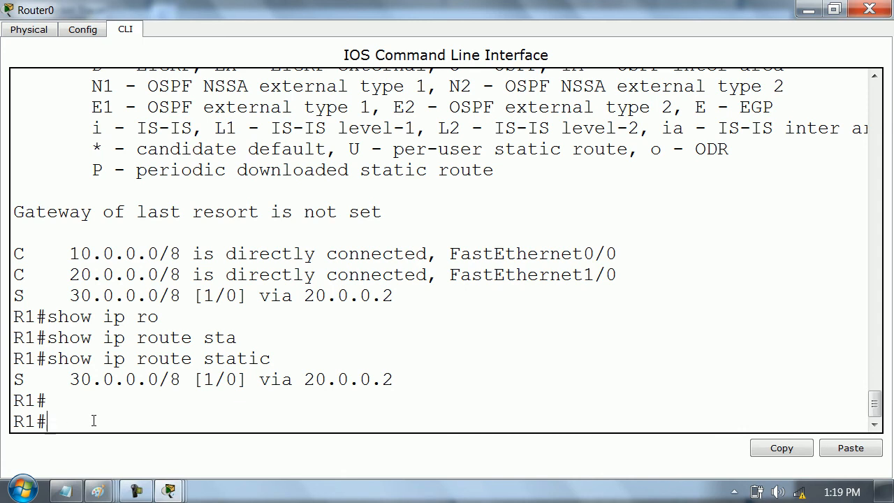
- Show only the directly connected routes on R1 with show ip route connected
type("show ip ro")
key("Tab")
type("con")
key("Tab")
key("Return")
key("Up")
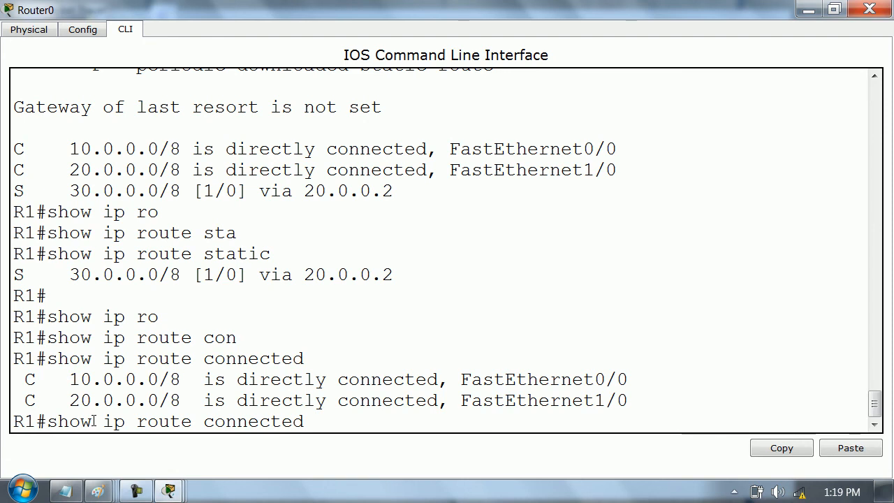
key("Return")
- Show the detailed routing entry for network 30.0.0.0 on R1
type("show ip")
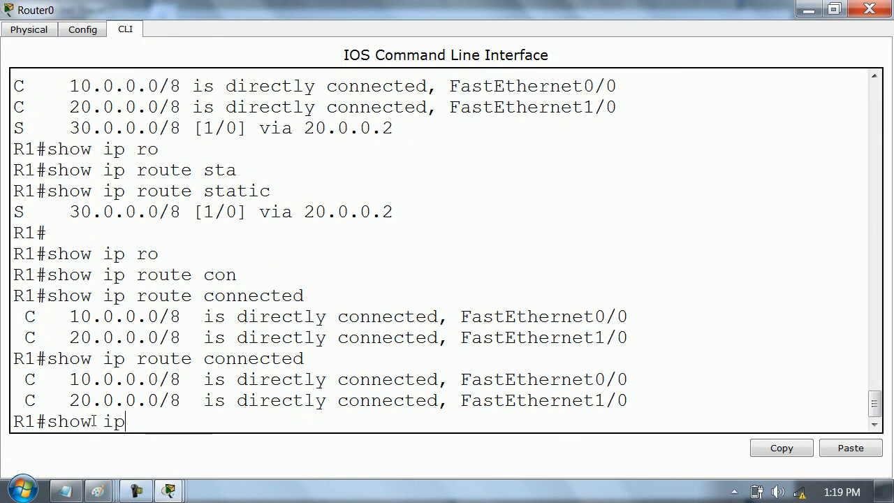
type(" ro")
key("Tab")
type("30.0.0.0")
key("Return")
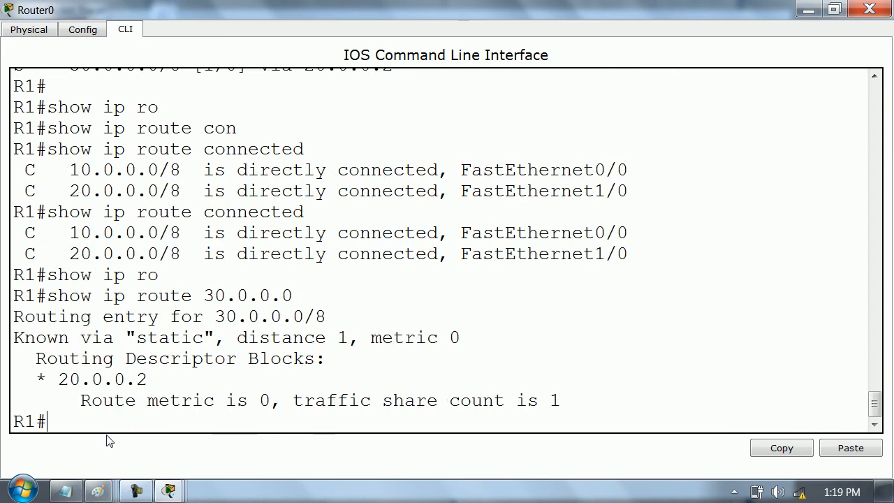
- Examine the route source, distance, metric and next-hop address in R1's 30.0.0.0 routing entry
left_click_drag(233, 339, 347, 339)
left_click_drag(137, 338, 203, 339)
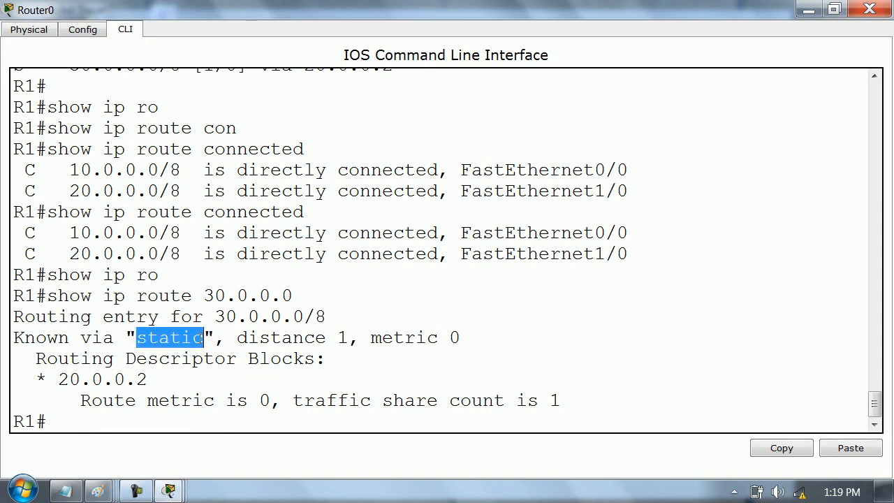
left_click_drag(460, 338, 359, 337)
left_click_drag(148, 379, 59, 379)
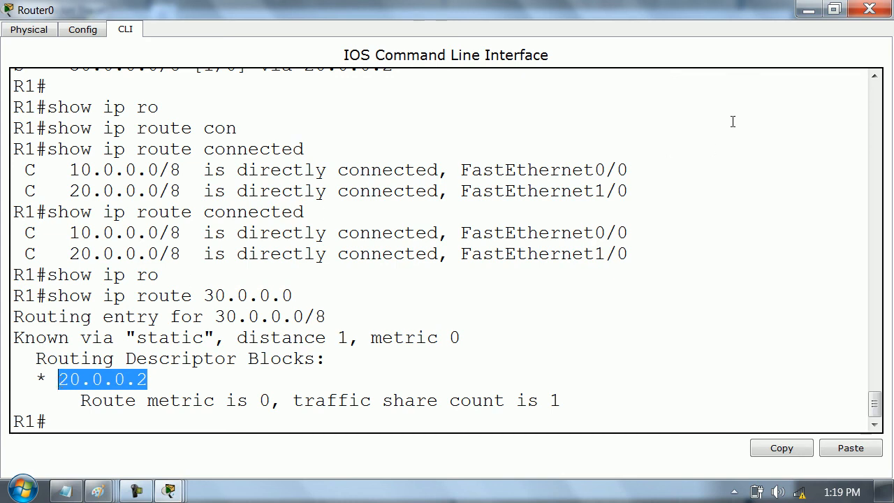
- Close Router0's command line and send a simple PDU from PC0 to PC1
left_click(870, 9)
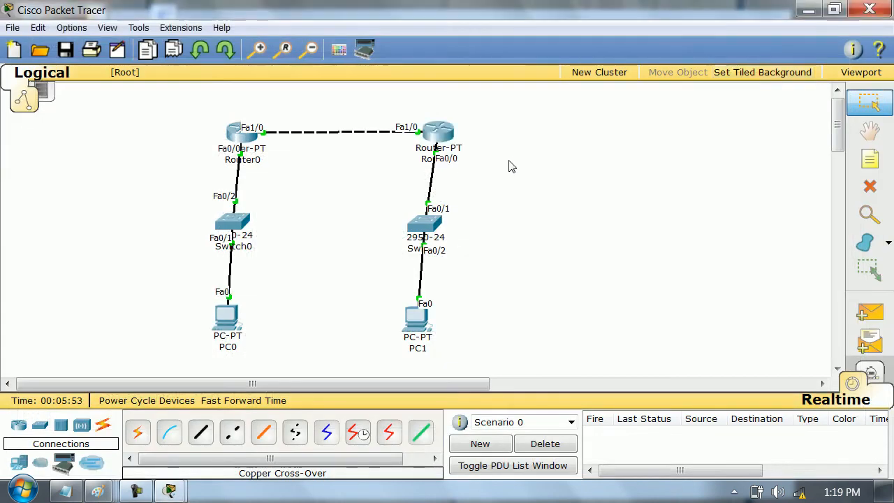
key("p")
left_click(227, 322)
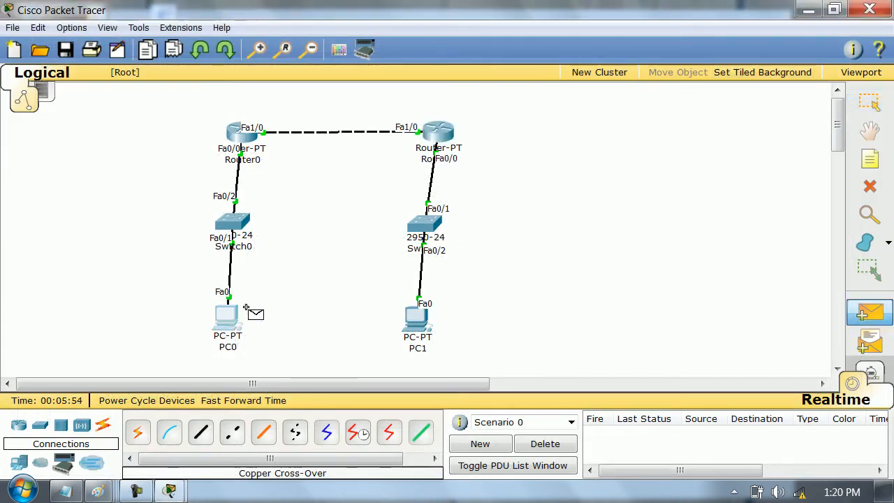
left_click(410, 326)
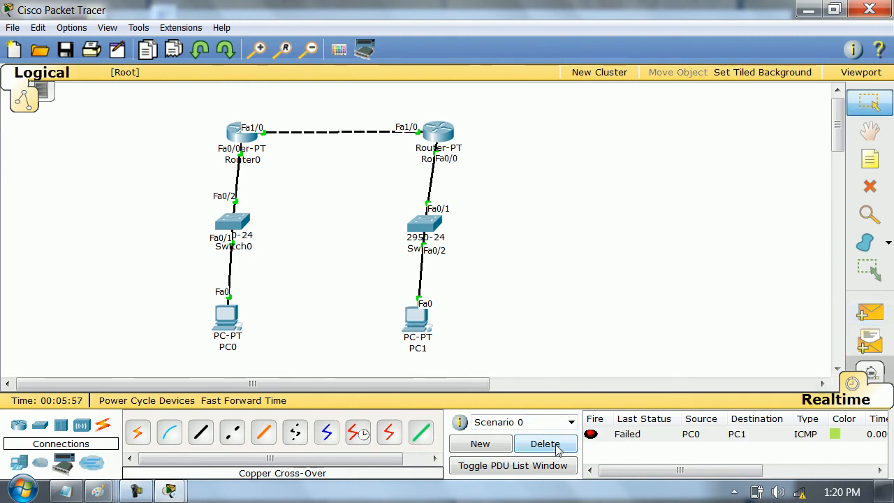
- Switch to Simulation mode and replace the existing test PDU with a new simple PDU from PC0 to PC1
left_click(873, 371)
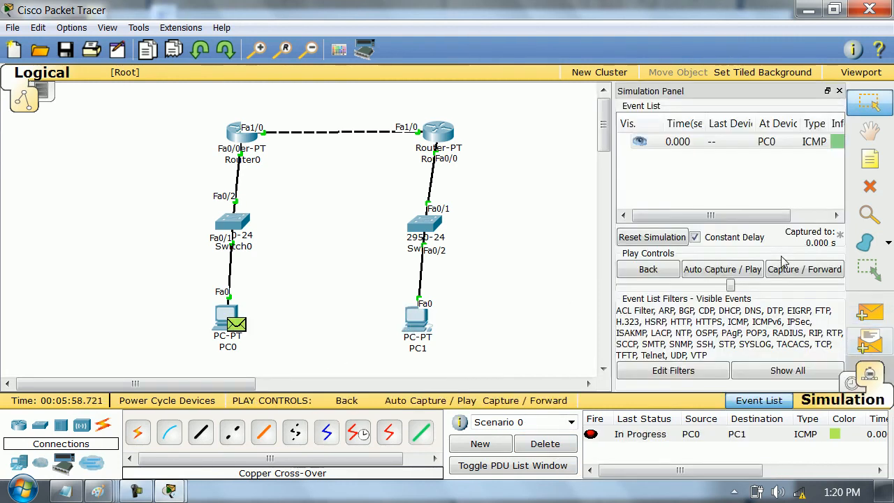
left_click(836, 88)
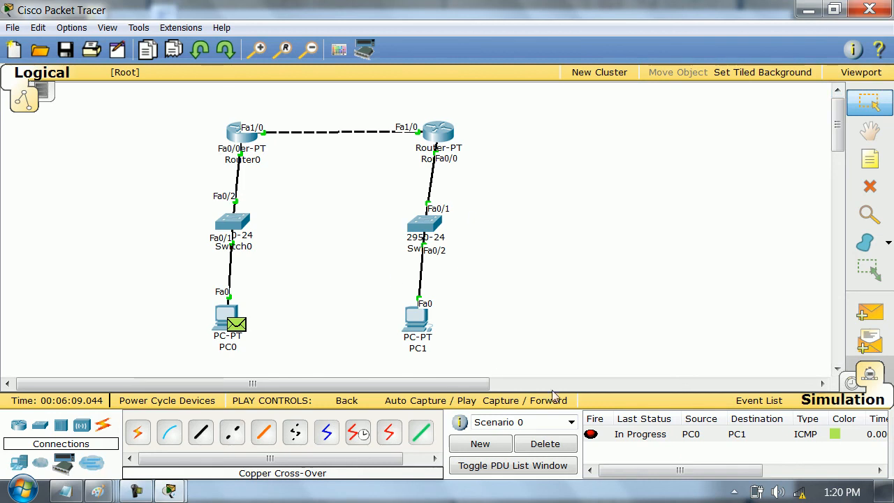
left_click(545, 443)
key("p")
left_click(229, 318)
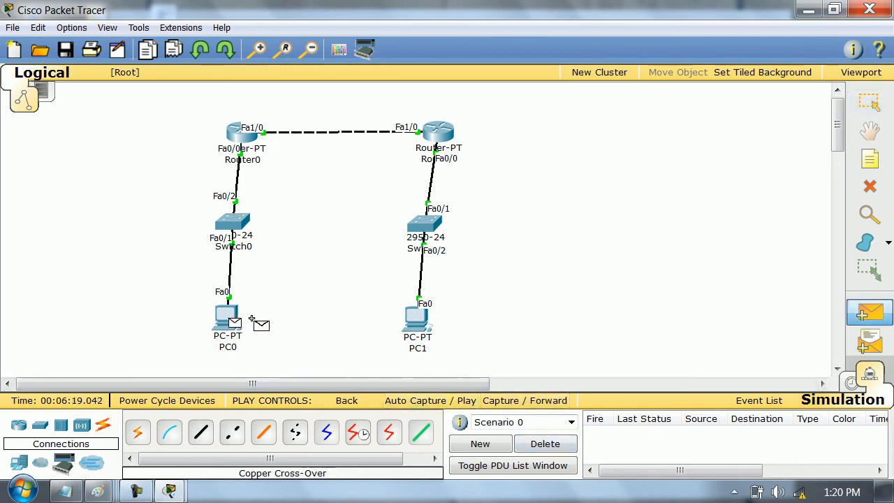
left_click(417, 319)
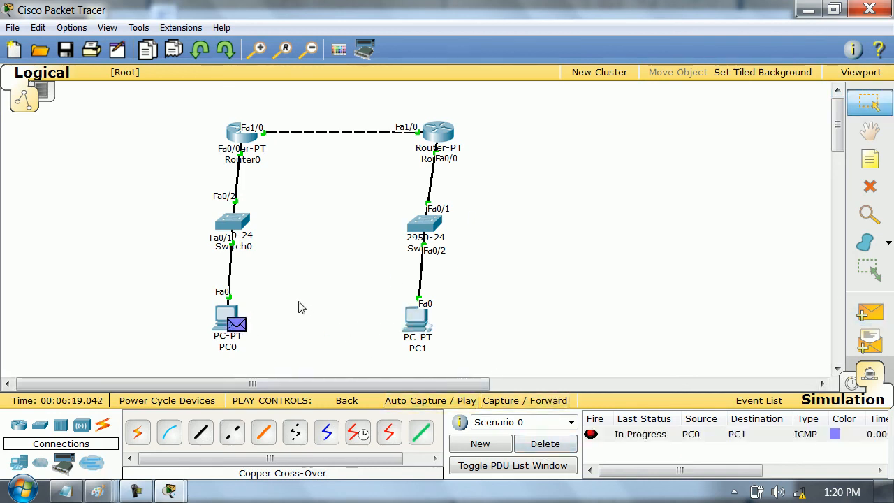
- Advance the PDU to Router0 and examine its inbound and outbound layer 3 and layer 2 processing there
left_click(557, 402)
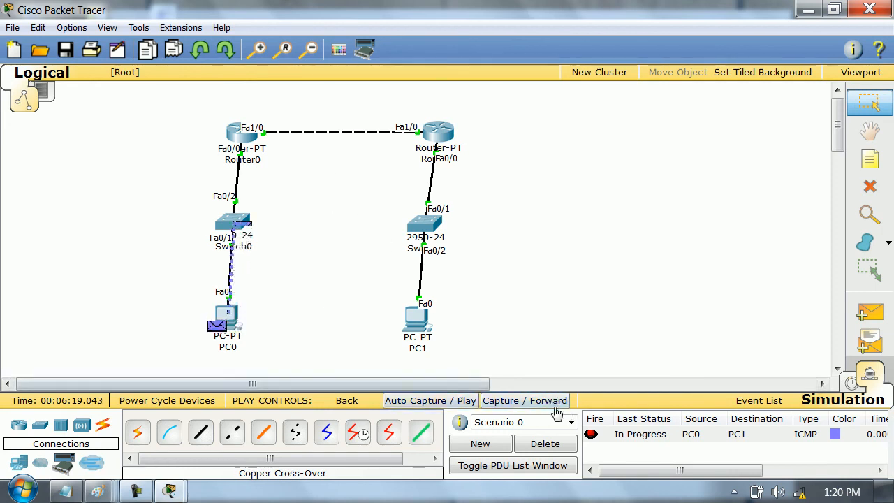
left_click(538, 395)
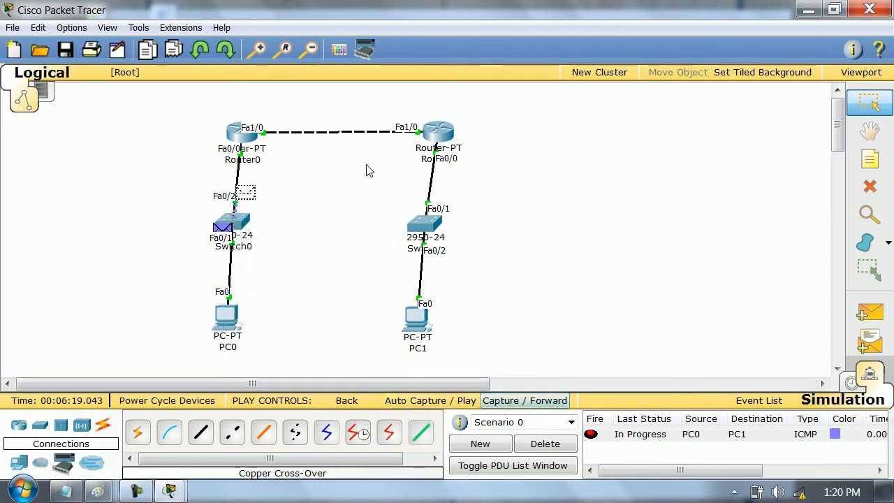
left_click(249, 137)
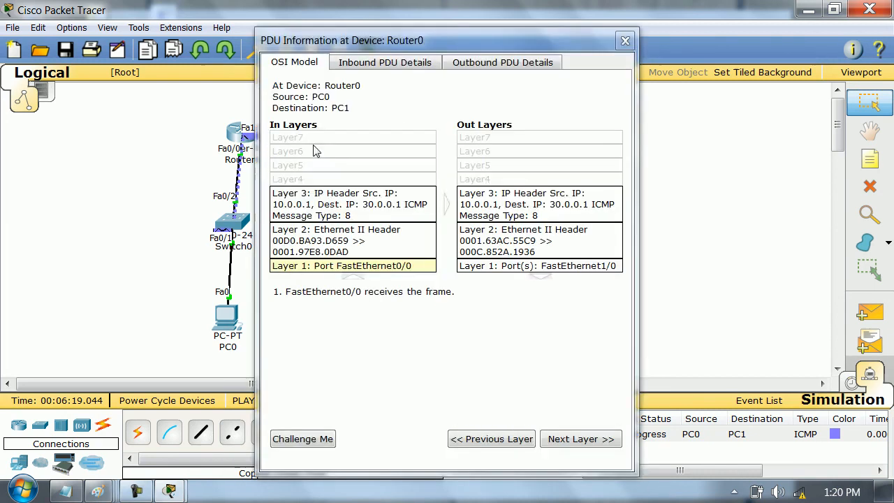
left_click(364, 214)
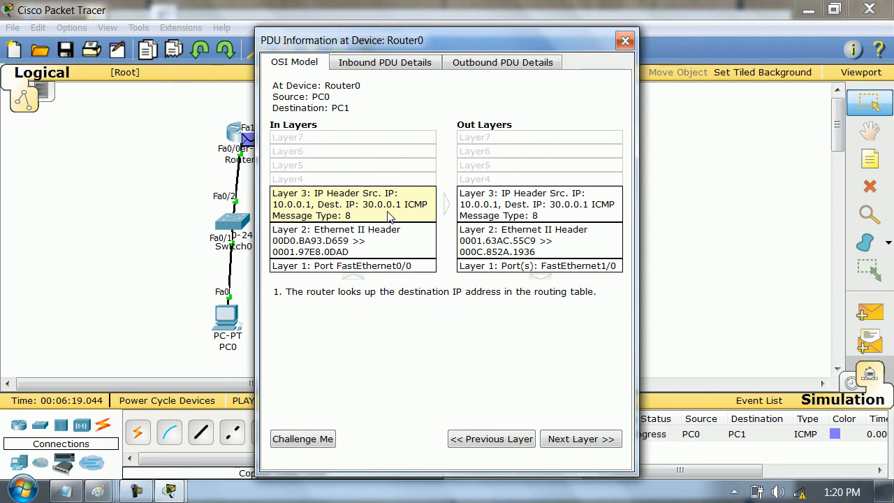
left_click(358, 245)
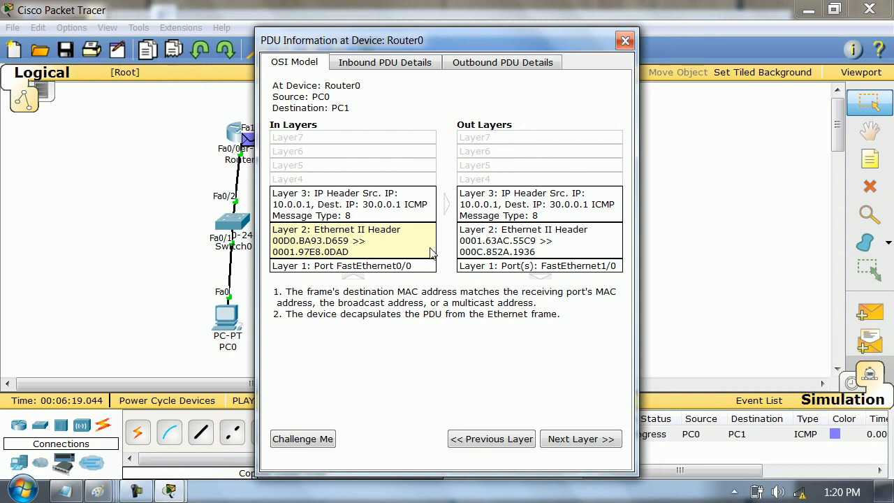
left_click(529, 214)
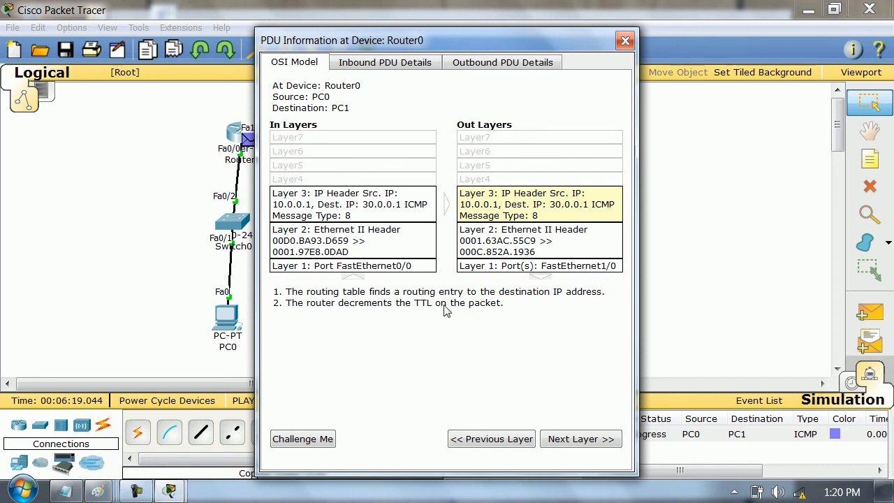
left_click(501, 255)
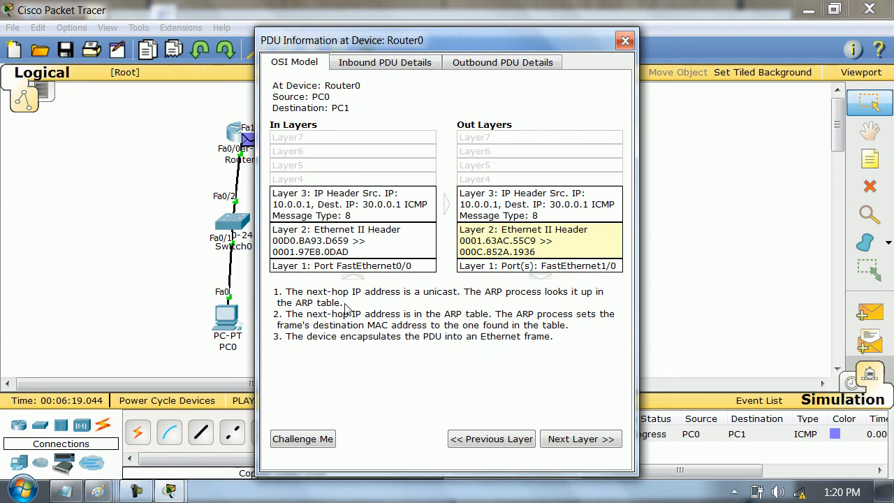
- Start Windows Magnifier to enlarge Router0's PDU information
key("super")
type("mag")
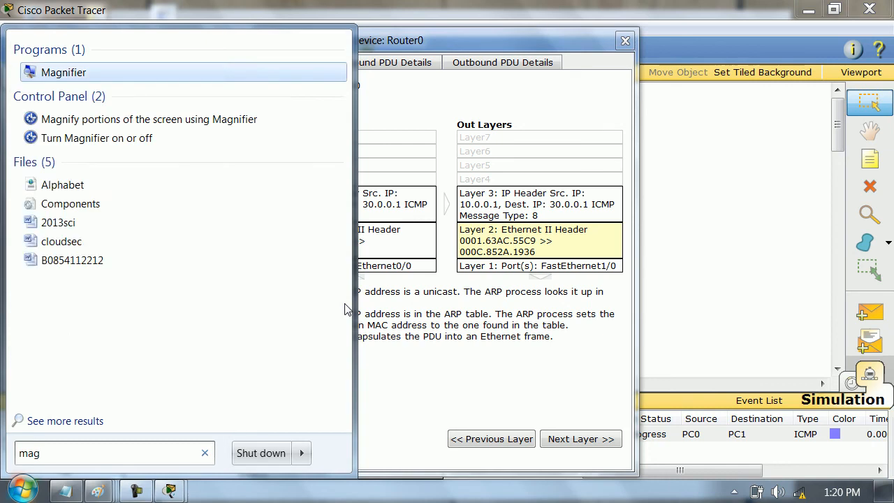
key("Return")
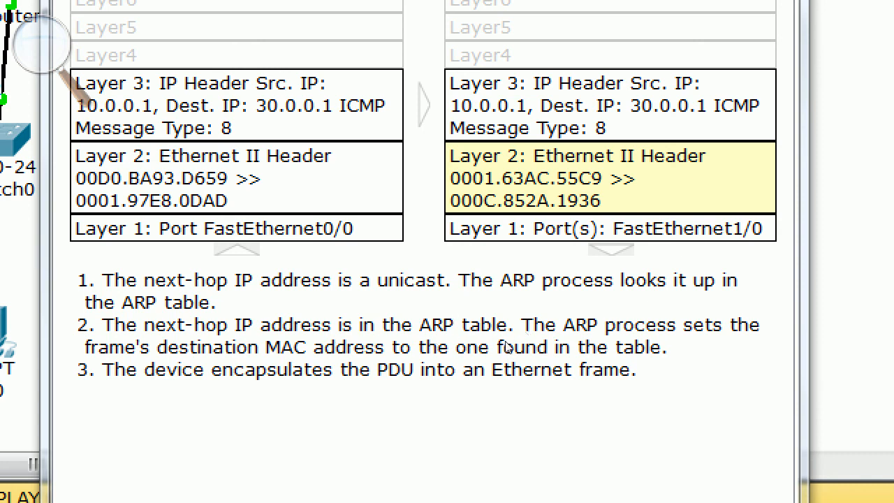
- Examine how Router0 processes the PDU at layers 1 to 3, from receiving the frame to sending it out
left_click(550, 262)
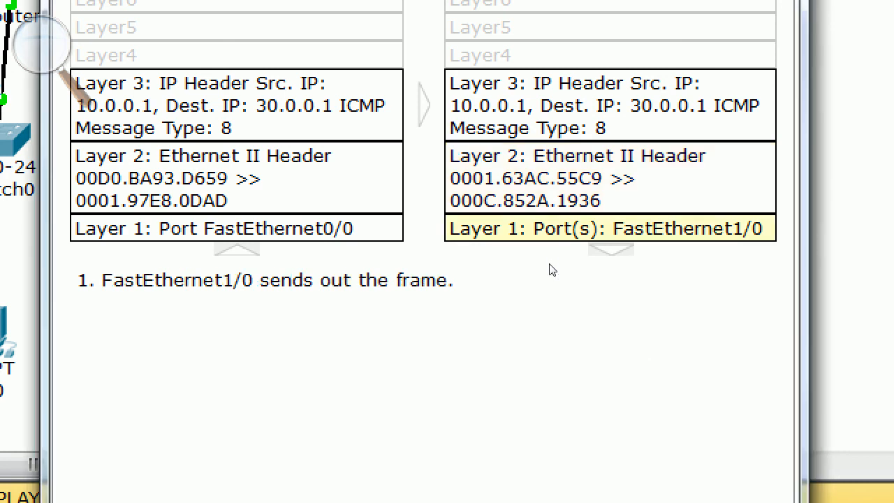
left_click(359, 267)
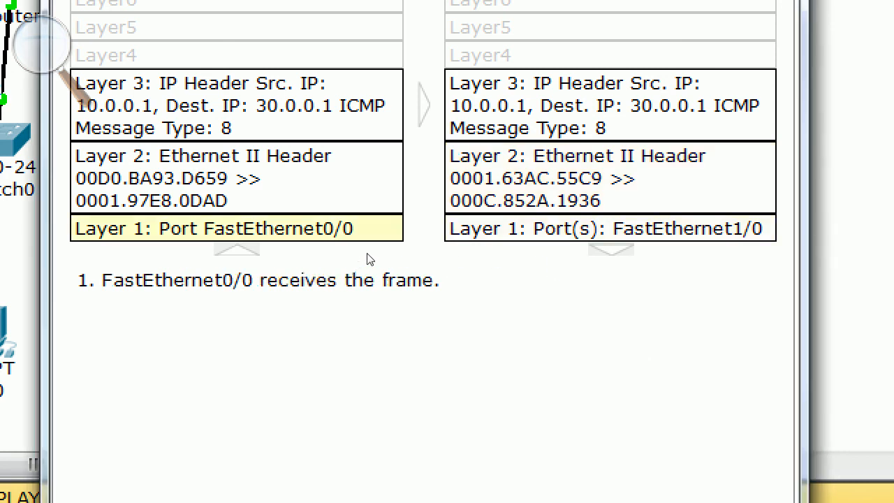
left_click(368, 243)
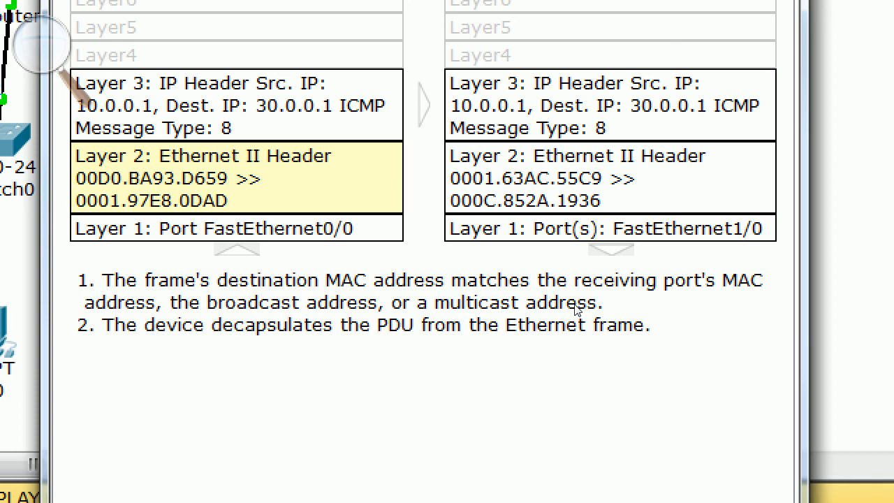
left_click(371, 267)
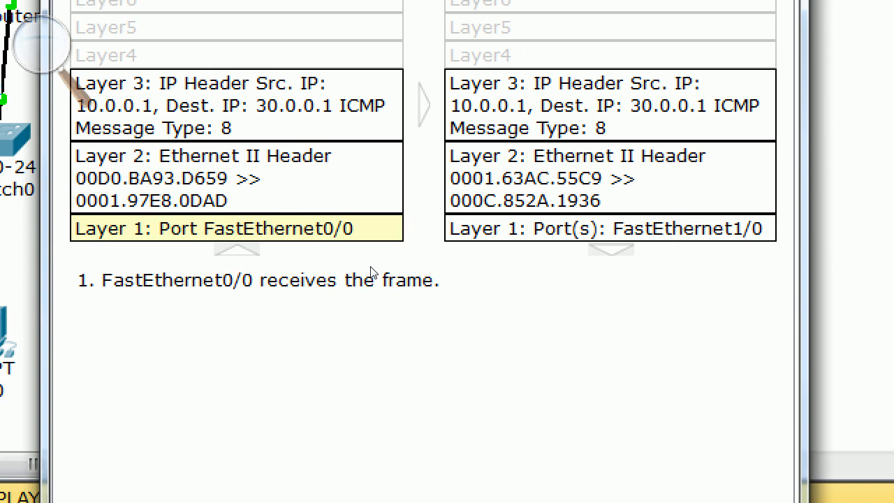
left_click(379, 242)
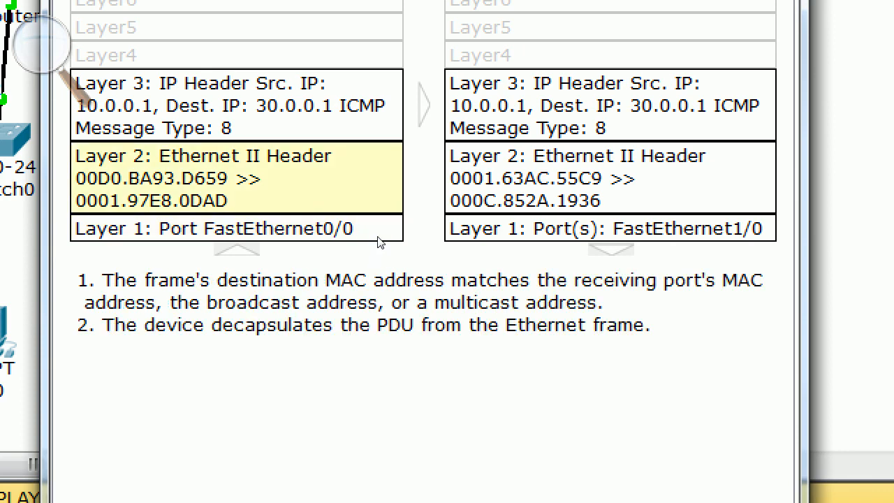
left_click(390, 199)
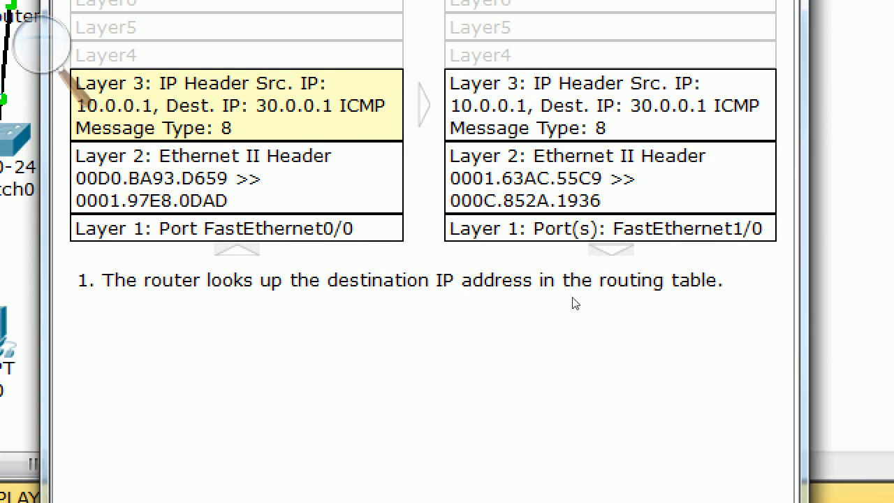
left_click(563, 207)
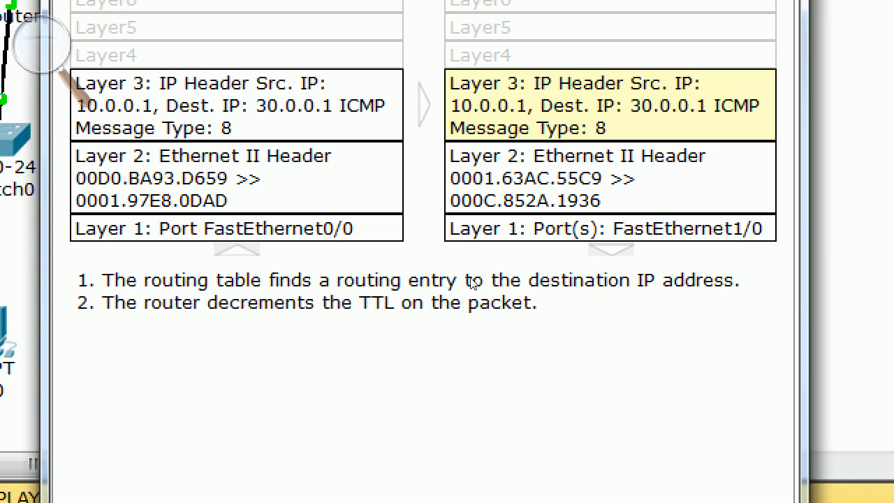
left_click(495, 238)
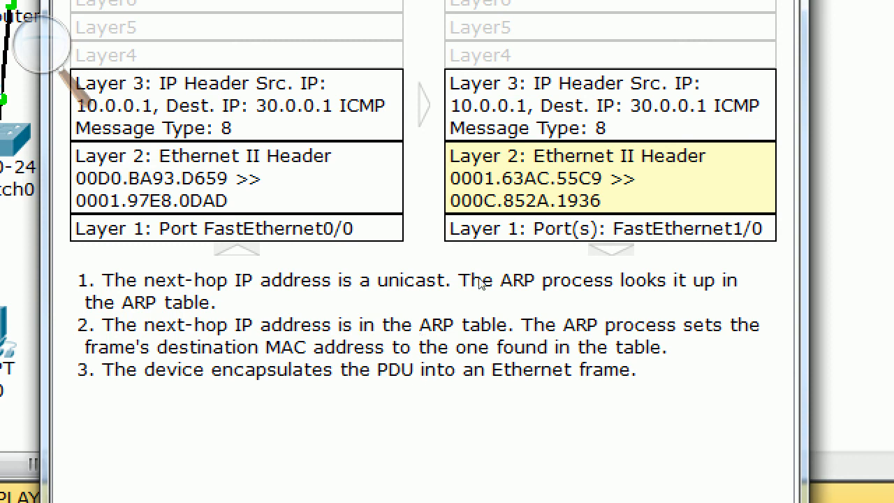
key("space")
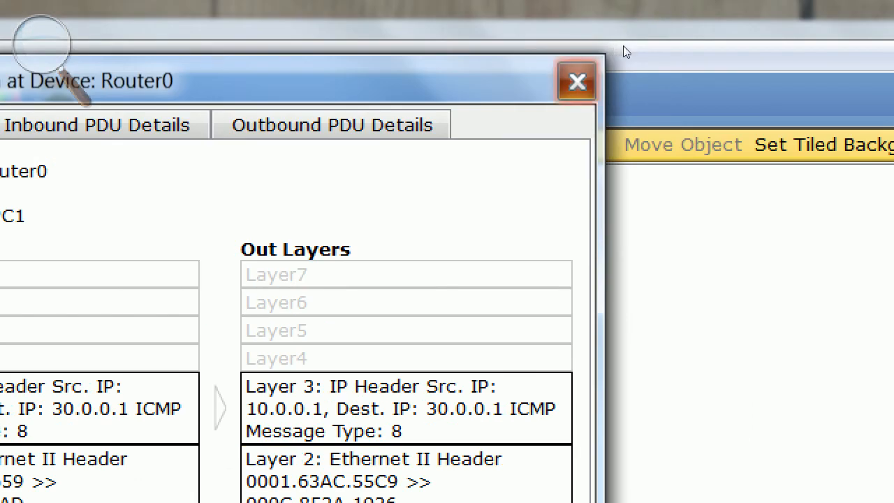
- Advance the PDU from Router0 to Router1 and close Magnifier
left_click(578, 82)
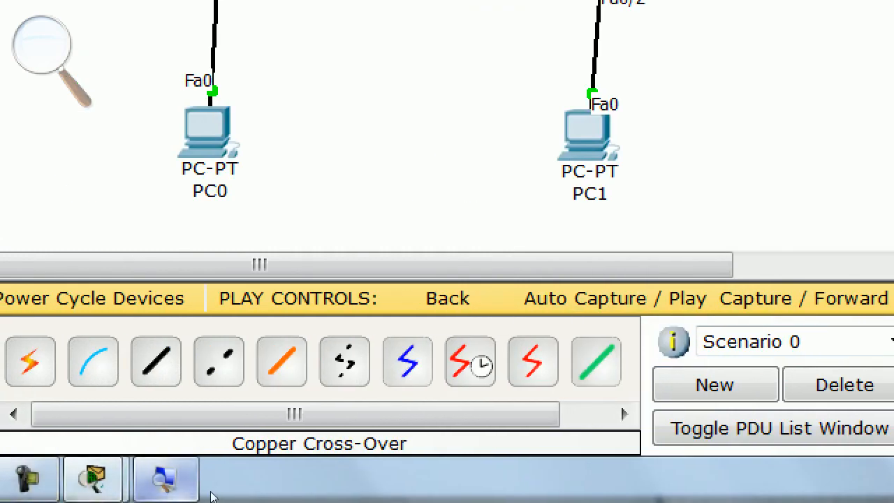
right_click(201, 480)
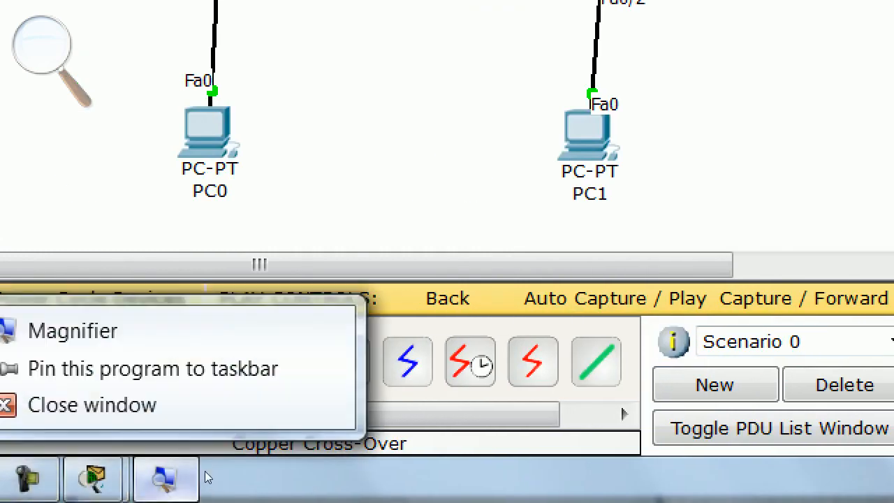
left_click(91, 403)
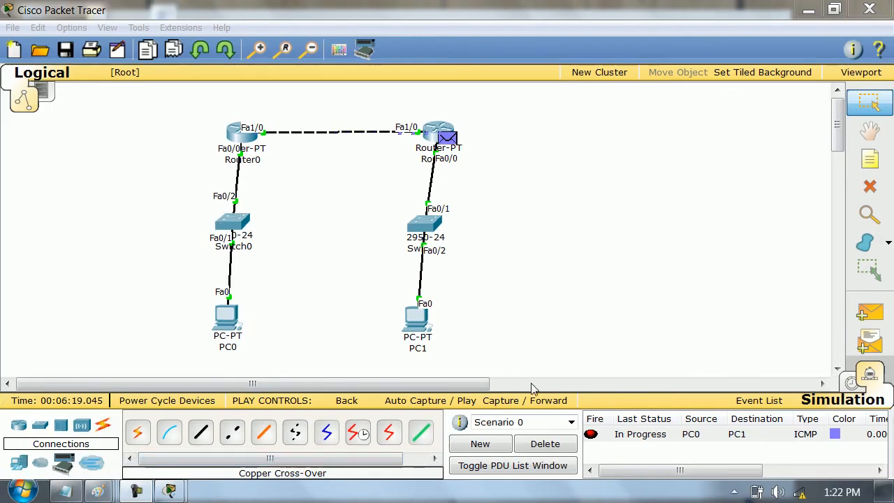
- Examine Router1's inbound and outbound layer processing of the PDU, including route lookup and next-hop framing
left_click(451, 141)
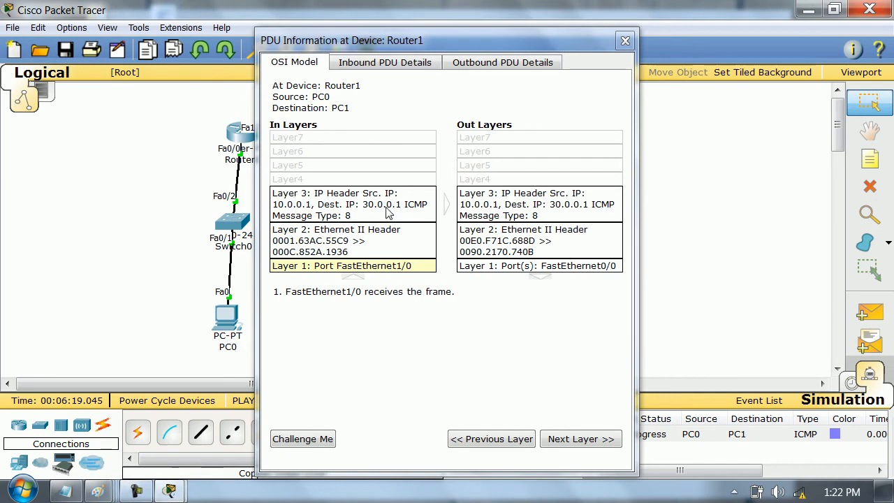
left_click(351, 241)
left_click(361, 213)
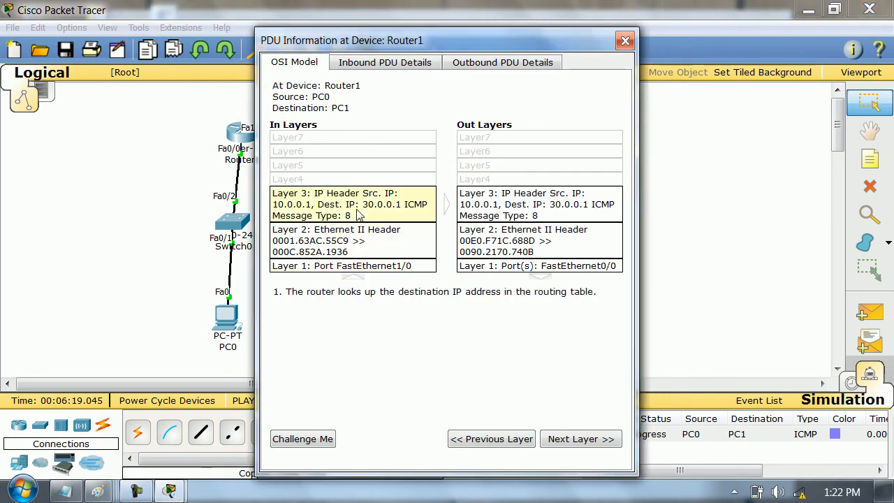
left_click(481, 202)
left_click(511, 234)
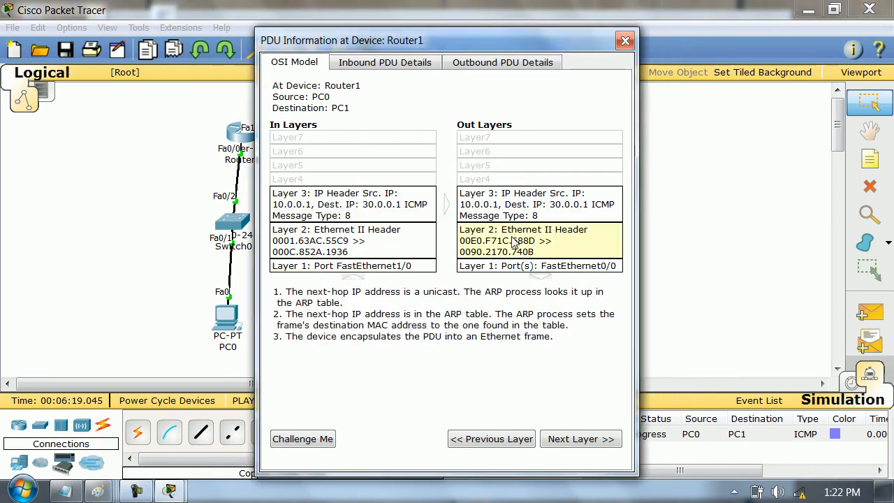
left_click(522, 268)
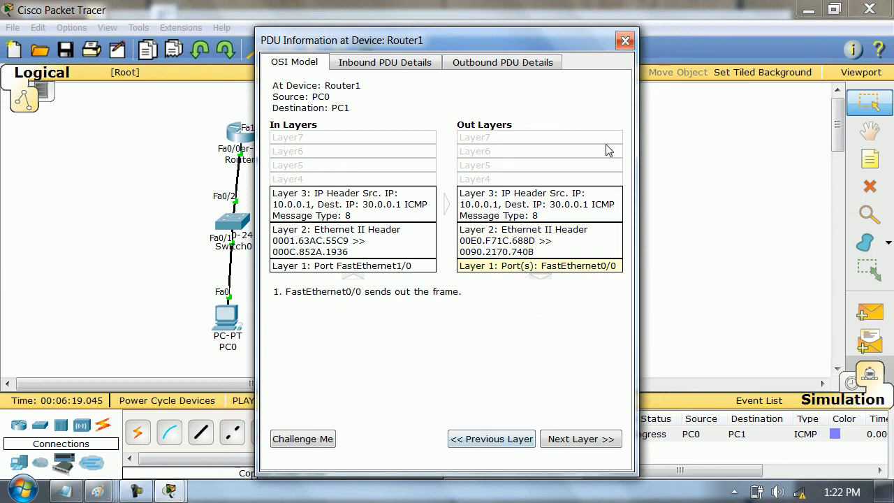
left_click(626, 40)
- Advance the simulation until the PC0-to-PC1 exchange completes, and select its entry in the PDU list
left_click(546, 411)
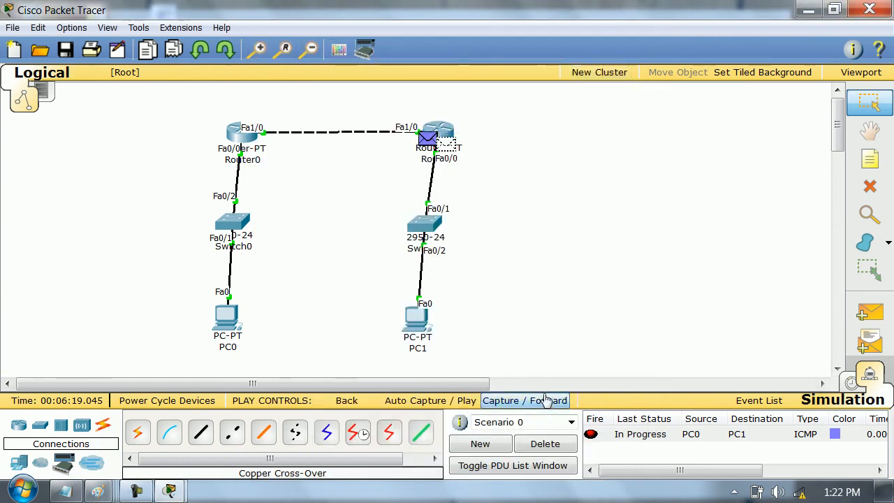
left_click(548, 411)
left_click(547, 411)
left_click(548, 410)
left_click(548, 411)
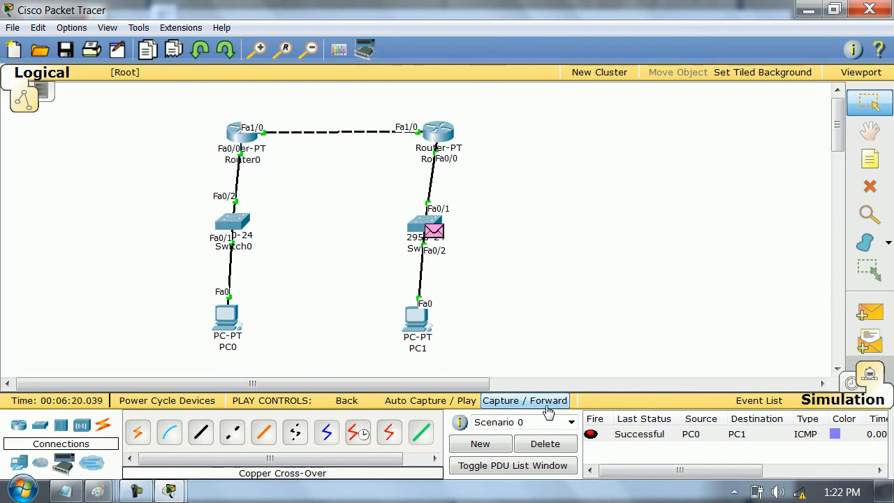
left_click(631, 434)
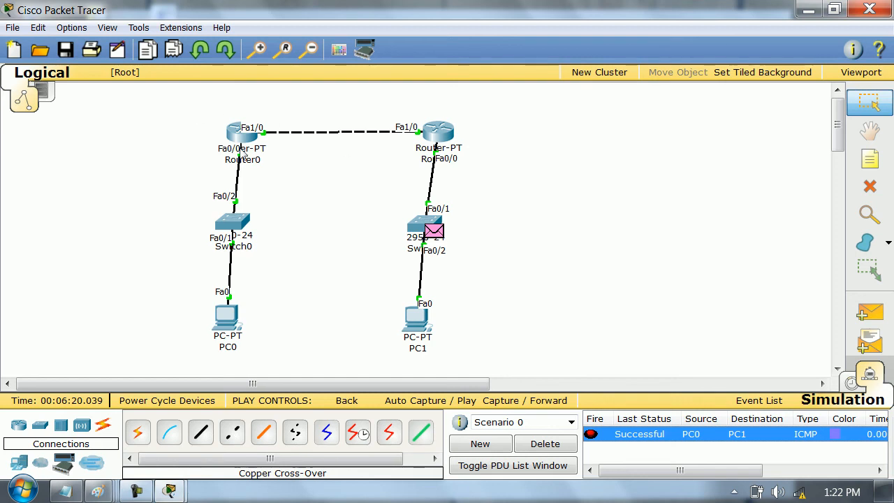
- Delete the current scenario's PDU entry and return the simulation to Realtime mode
left_click(551, 445)
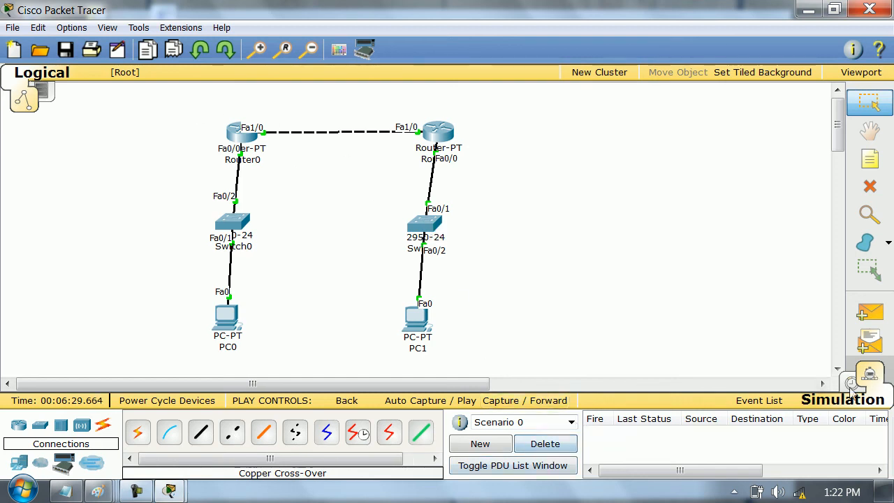
left_click(872, 376)
- Open Router0's command line in a maximized window and enter global configuration mode with conf t
left_click(243, 134)
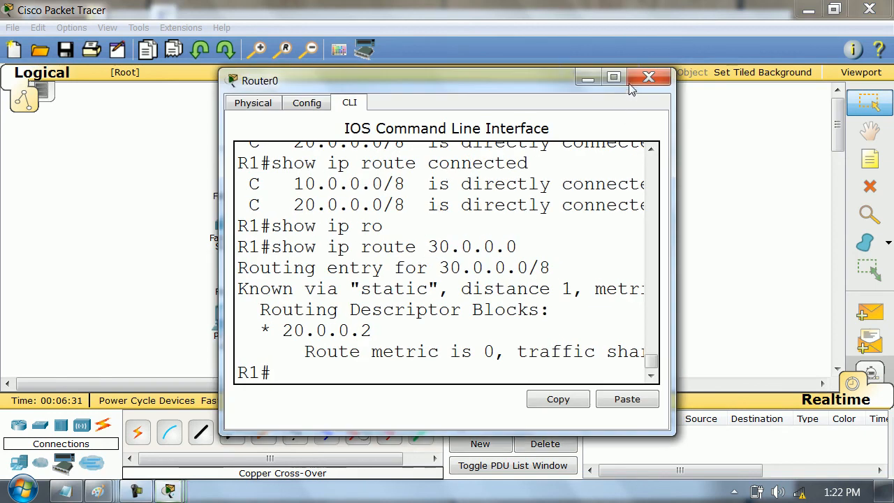
left_click(607, 81)
key("Return")
key("Return")
key("Return")
type("conf t")
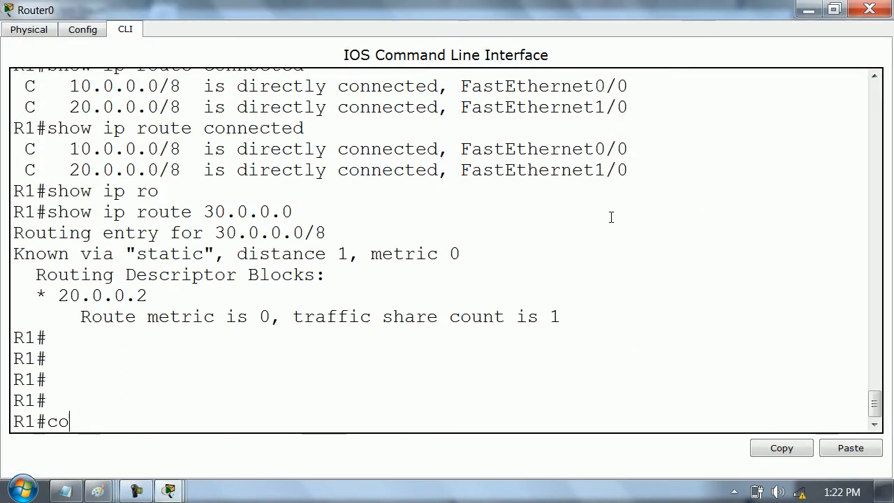
- Display Router0's running configuration with do show run and copy the line ip route 30.0.0.0 255.0.0.0 20.0.0.2
key("Return")
key("Return")
key("Return")
key("Return")
key("Return")
type("do show run")
key("Return")
key("space")
key("space")
triple_click(308, 191)
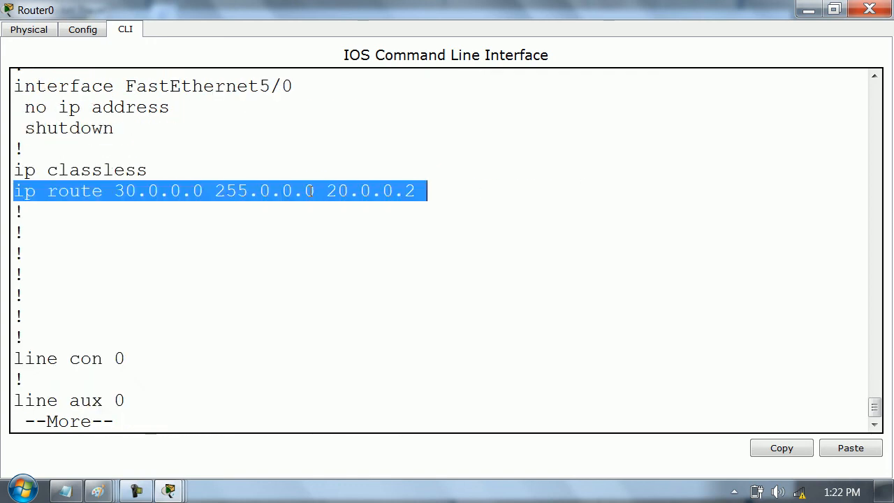
left_click(789, 461)
left_click(617, 342)
- Remove Router0's static route with no ip route 30.0.0.0 255.0.0.0 20.0.0.2, reusing the copied line
key("ctrl+c")
key("Return")
key("Return")
key("Return")
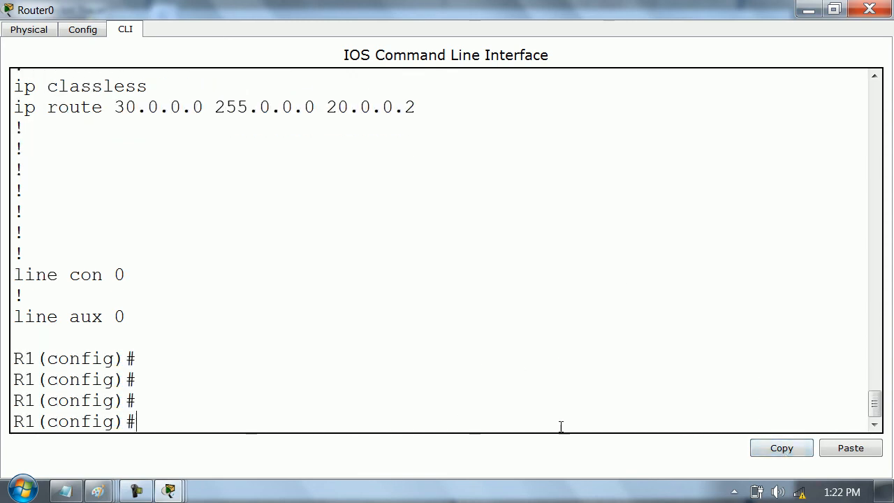
left_click(849, 451)
type("no")
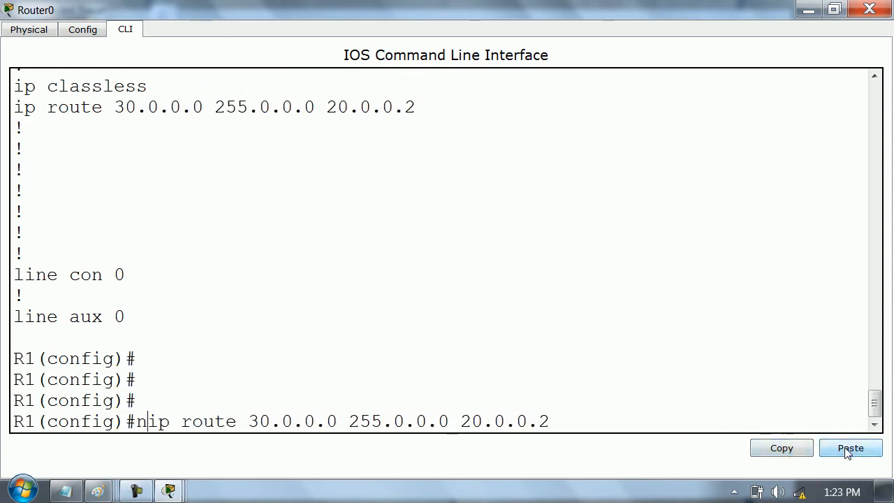
key("Return")
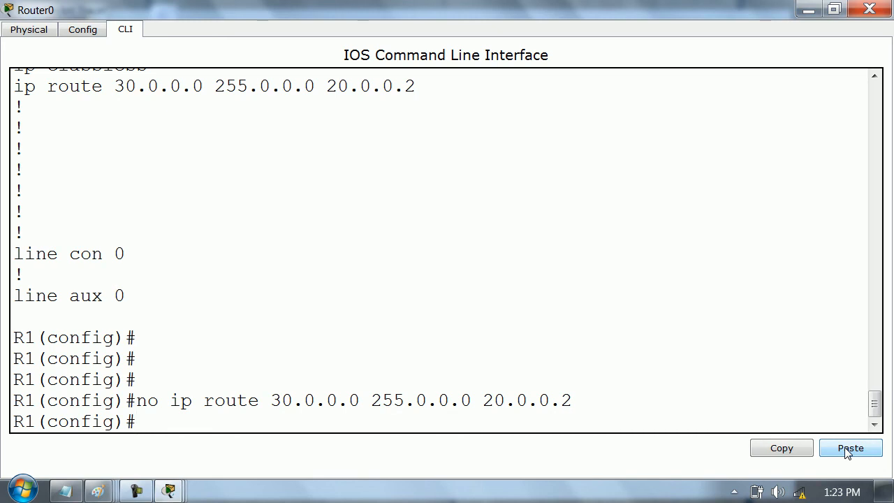
- Save Router0's configuration with do wr and exit global configuration mode
type("do wr")
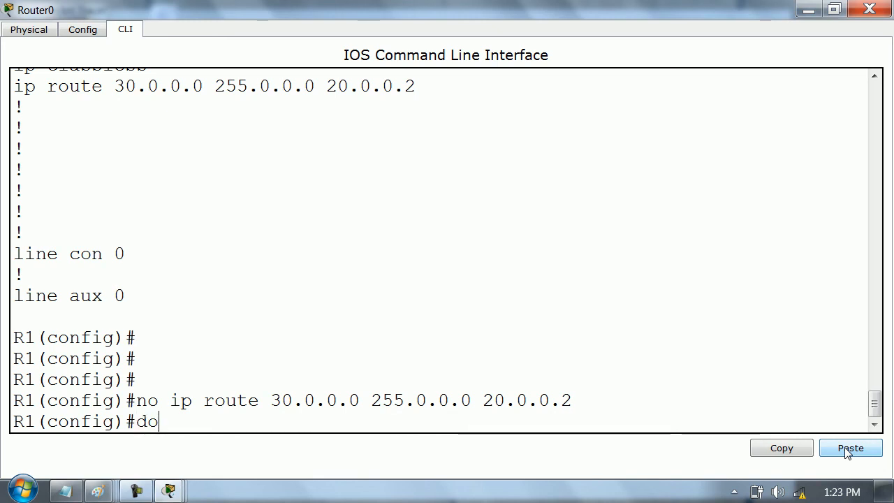
key("Return")
key("Return")
type("exit")
- Reload Router0, confirm the reload, and close its window
key("Return")
key("Return")
key("Return")
key("Return")
type("reload")
key("Return")
key("Return")
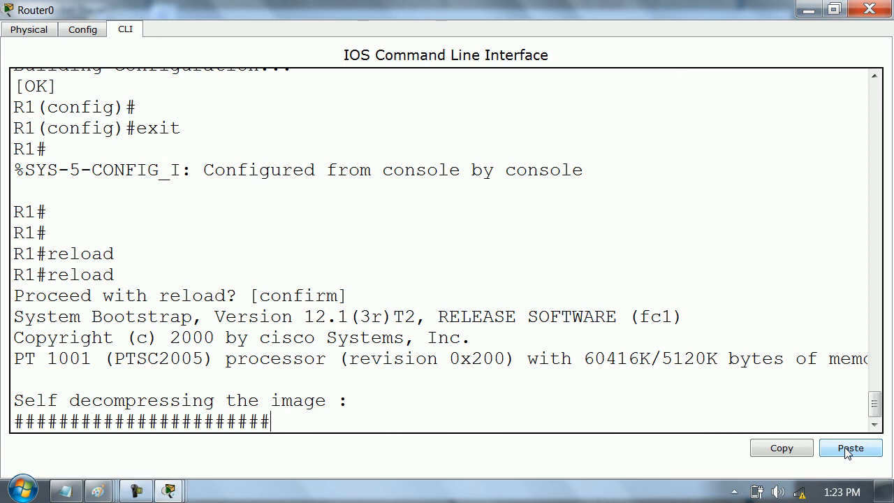
left_click(869, 9)
- Open Router1's command line in a maximized window and enter global configuration mode with conf t
left_click(438, 132)
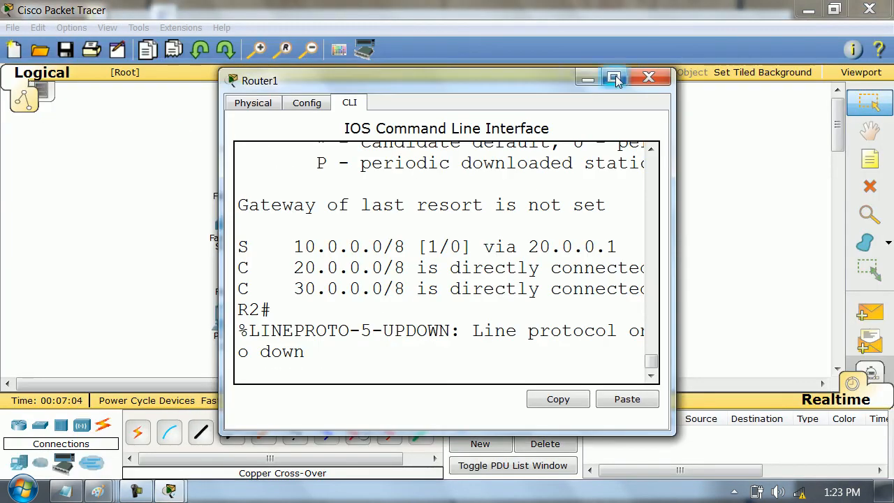
left_click(613, 81)
key("Return")
key("Return")
type("con")
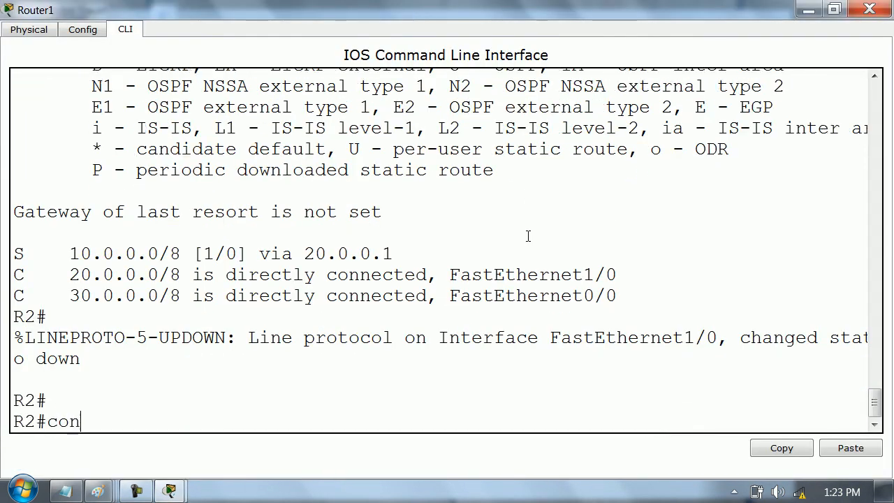
type("f t")
key("Return")
- Display Router1's running configuration with do show run and copy the line ip route 10.0.0.0 255.0.0.0 20.0.0.1
key("Return")
key("Return")
type("do show run")
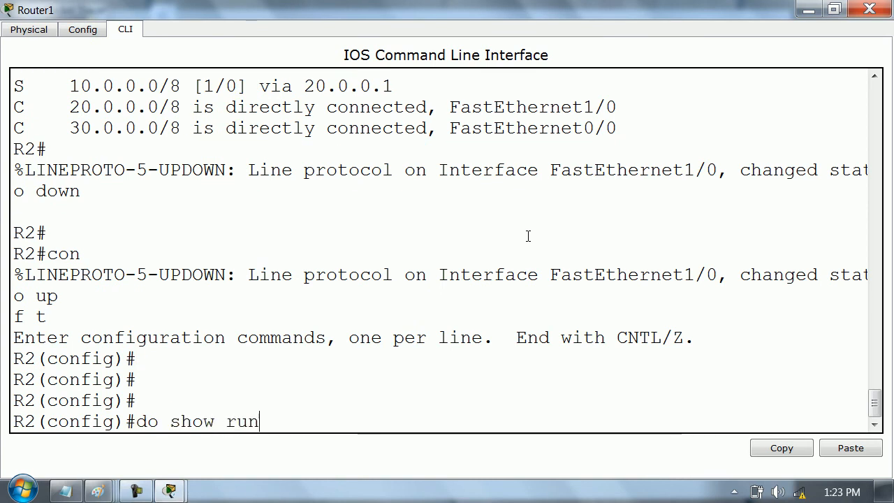
key("Return")
key("space")
key("space")
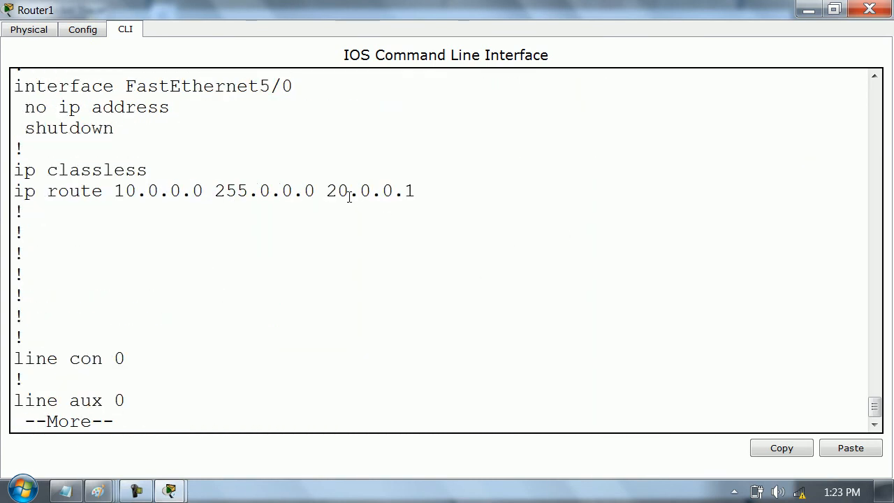
triple_click(350, 193)
left_click(782, 448)
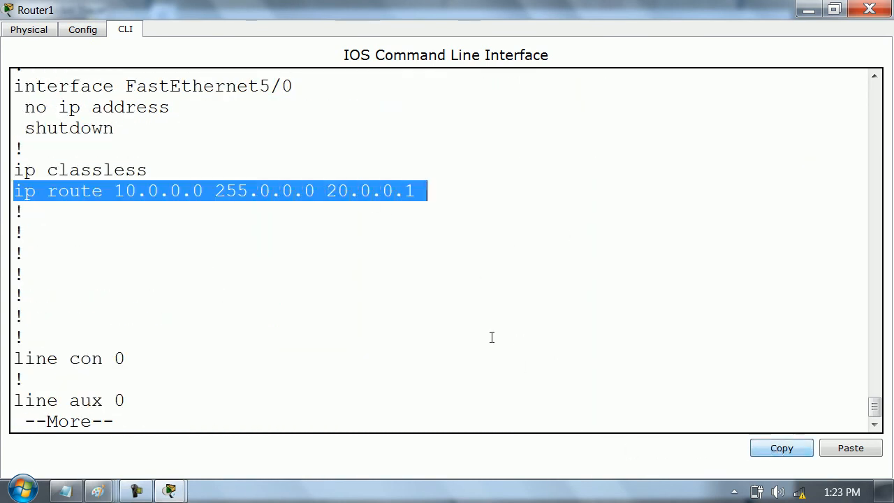
- Remove Router1's static route with no ip route 10.0.0.0 255.0.0.0 20.0.0.1, reusing the copied line
key("q")
key("Return")
key("Return")
left_click(851, 448)
key("ctrl+a")
type("no")
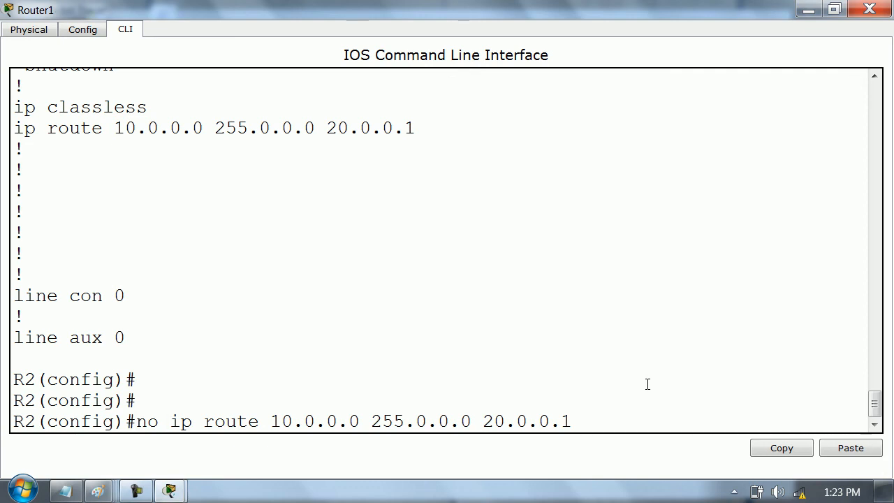
key("Return")
key("Return")
- Save Router1's configuration with do wr and exit global configuration mode
type("do wr")
key("Return")
key("Return")
key("Return")
type("exit")
- Reload Router1, confirm the reload, and close its window once it has restarted
key("Return")
key("Return")
key("Return")
key("Return")
type("reloa")
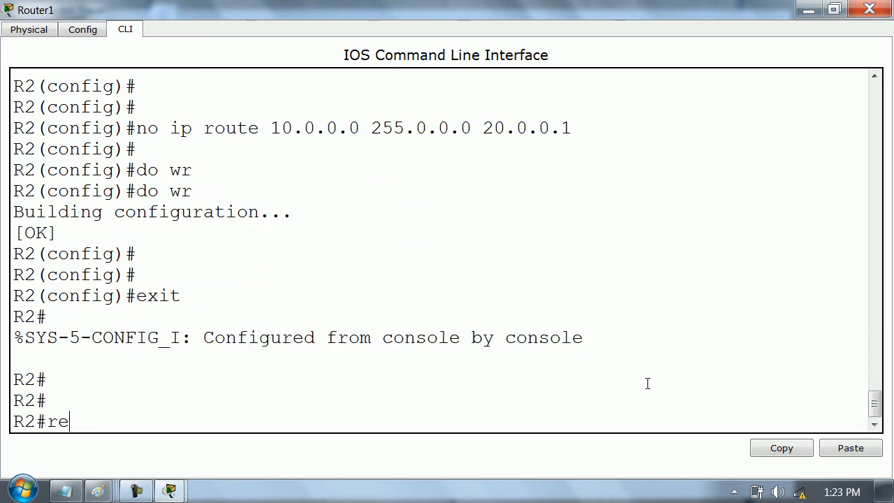
type("d")
key("Return")
key("Return")
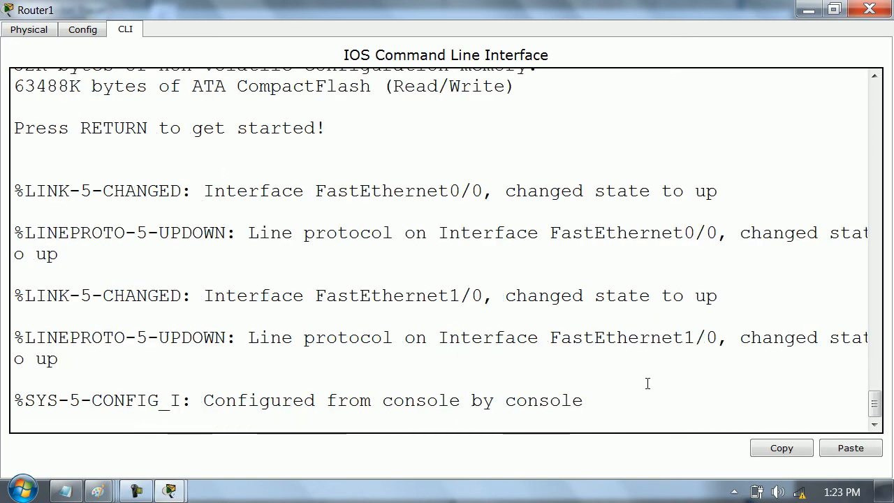
left_click(870, 9)
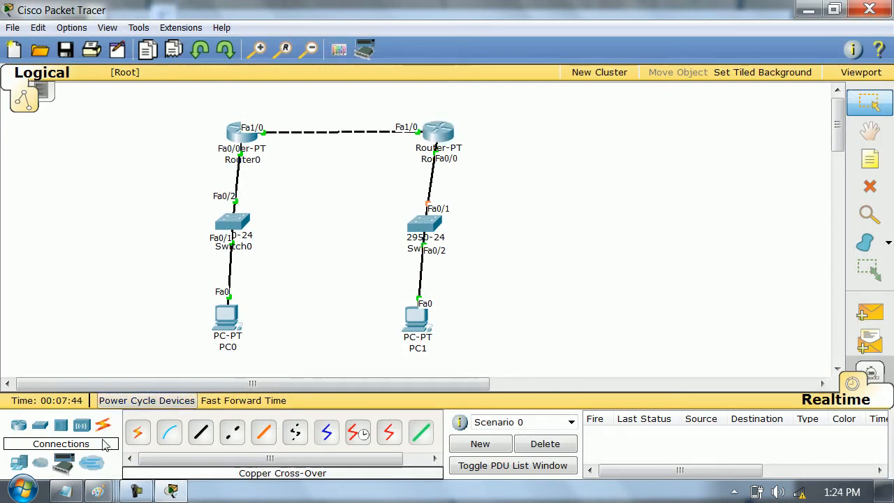
- Switch to Notepad and start a line below the note about R1 and 30.0.0.0/8 with "In above case"
left_click(65, 491)
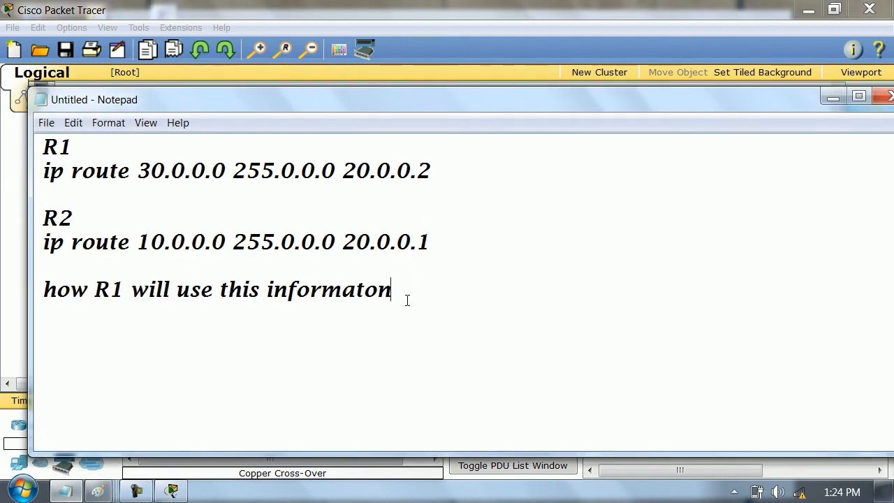
key("Up")
key("Up")
key("Up")
key("Up")
key("Up")
key("Up")
key("Up")
key("Up")
key("Up")
key("Up")
key("Up")
key("Up")
key("Up")
key("Up")
key("Up")
key("Up")
key("Up")
key("Up")
key("Up")
key("Up")
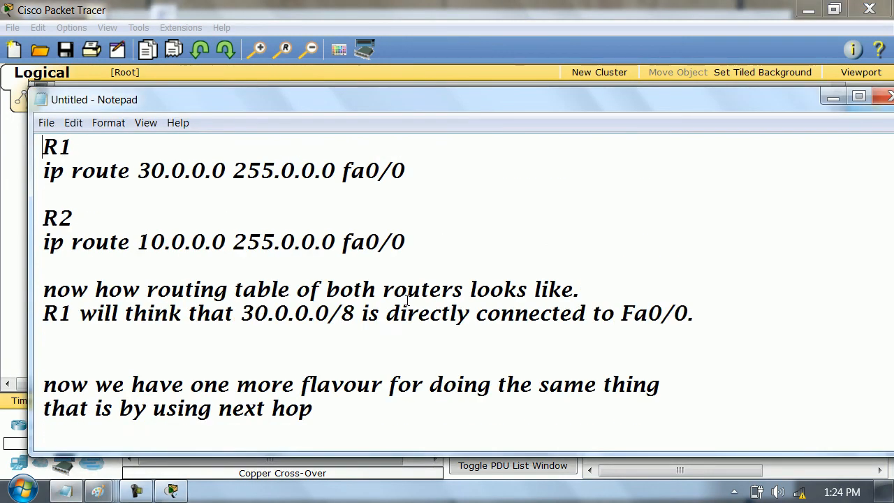
key("Down")
key("Down")
key("Down")
key("Down")
key("Down")
key("Down")
key("Down")
key("Down")
key("Down")
key("Down")
key("Down")
key("Down")
key("Down")
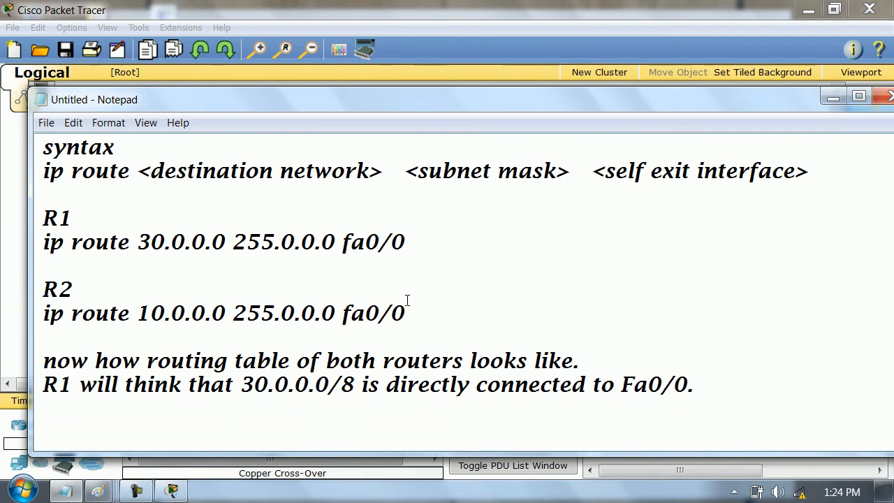
key("Up")
key("Up")
type("In above case ")
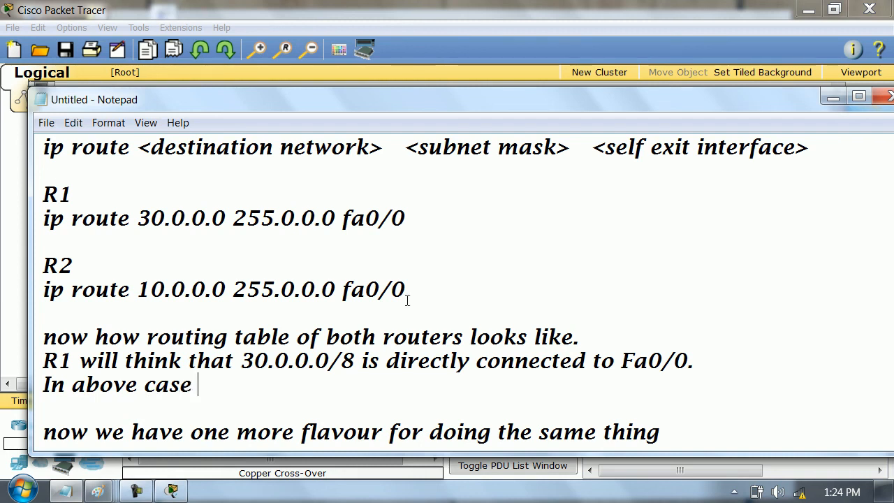
type("two users were com")
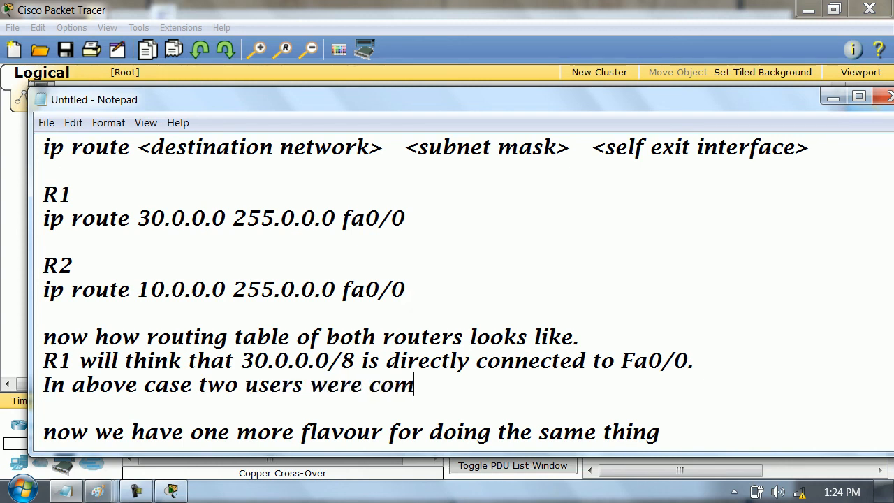
- Continue the note's line with "two users were communicating"
type("munication")
key("BackSpace")
key("BackSpace")
type("ng be")
- Extend the same note with "bcoz of a feature called proxy"
key("BackSpace")
type("oz o")
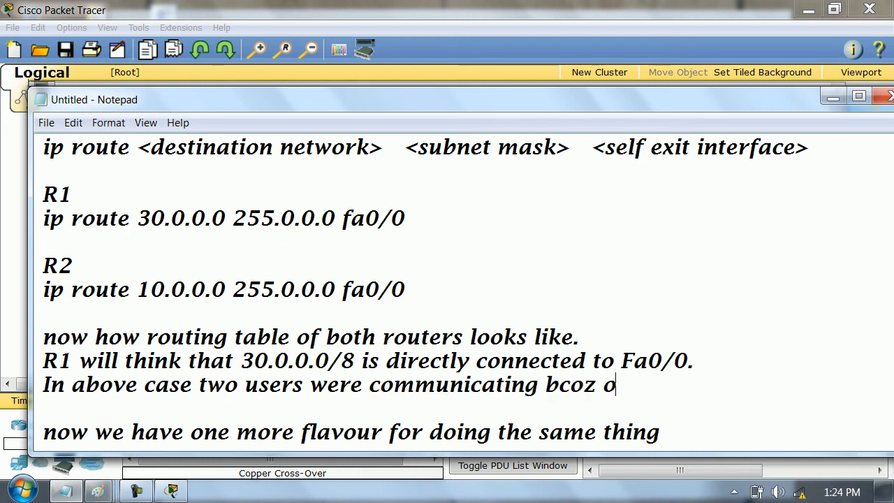
type("f a featue")
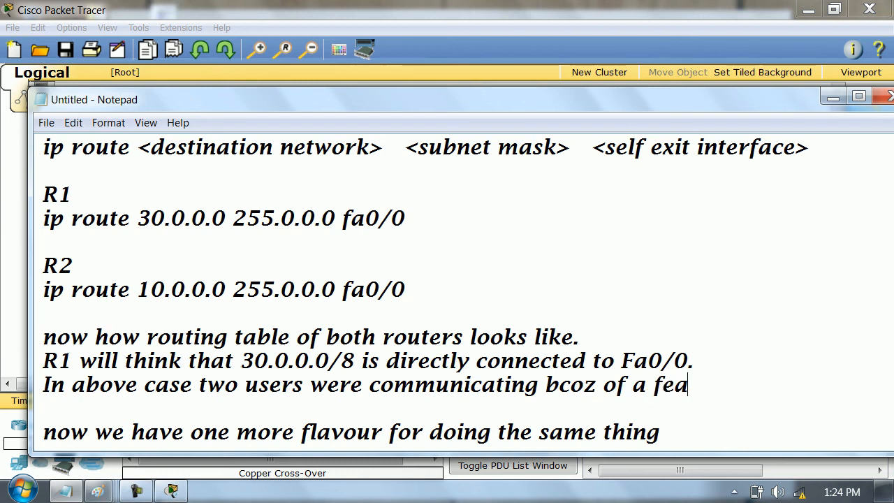
key("BackSpace")
type("ure a")
type("alled ")
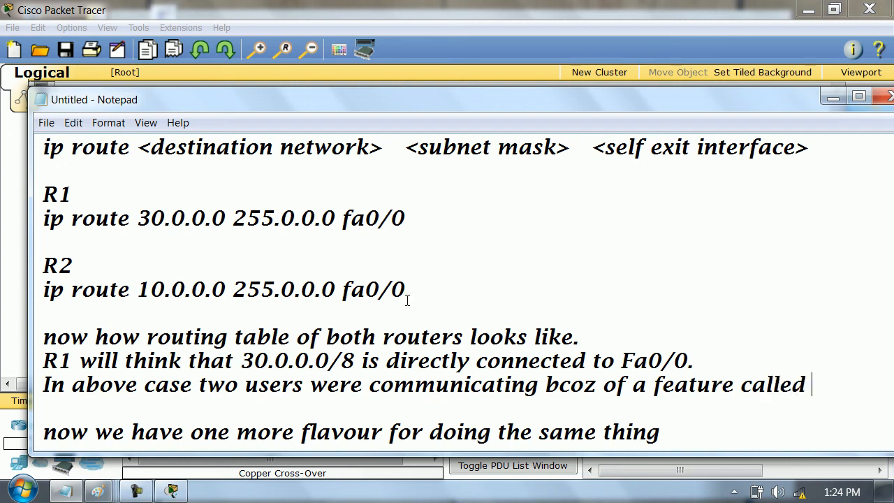
type("proxy")
left_click(408, 299)
type("arp")
key("Return")
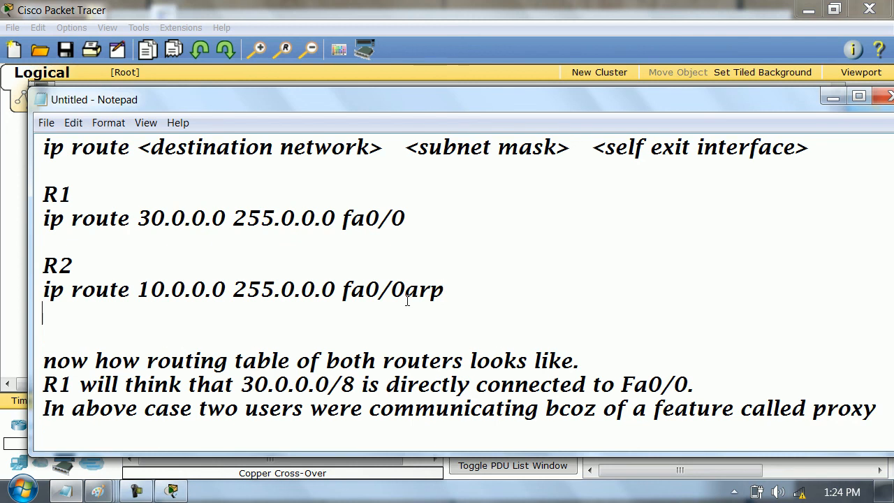
key("BackSpace")
key("BackSpace")
key("BackSpace")
key("BackSpace")
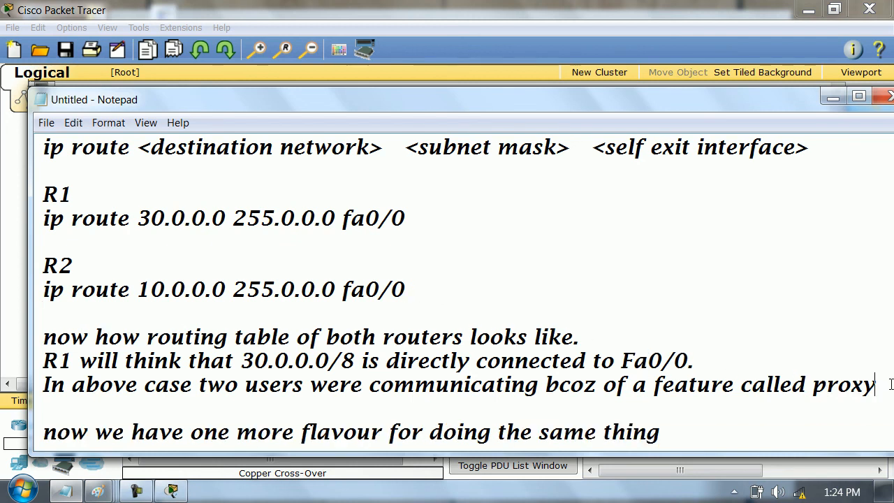
- Complete the proxy note by adding "arp" on a new line after "proxy"
key("Return")
type("arp.")
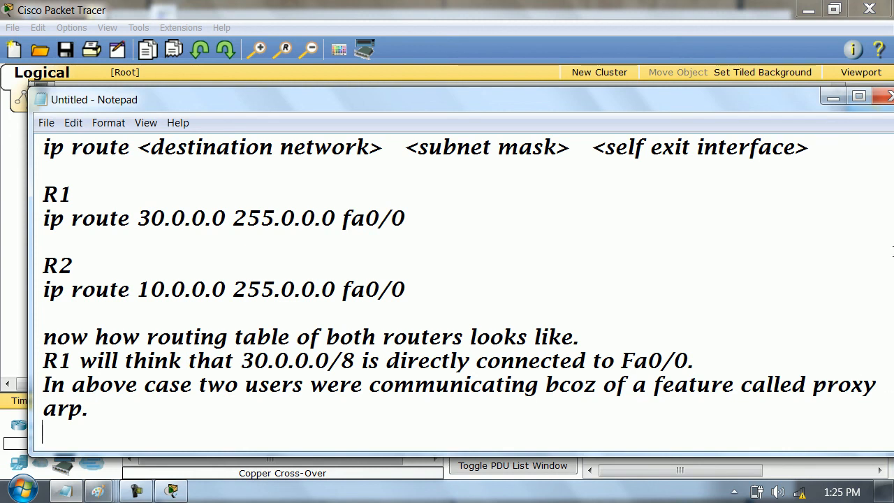
- Switch back to Packet Tracer, open Router0's CLI in a maximized window and enter privileged mode with enable
left_click(833, 97)
left_click(236, 136)
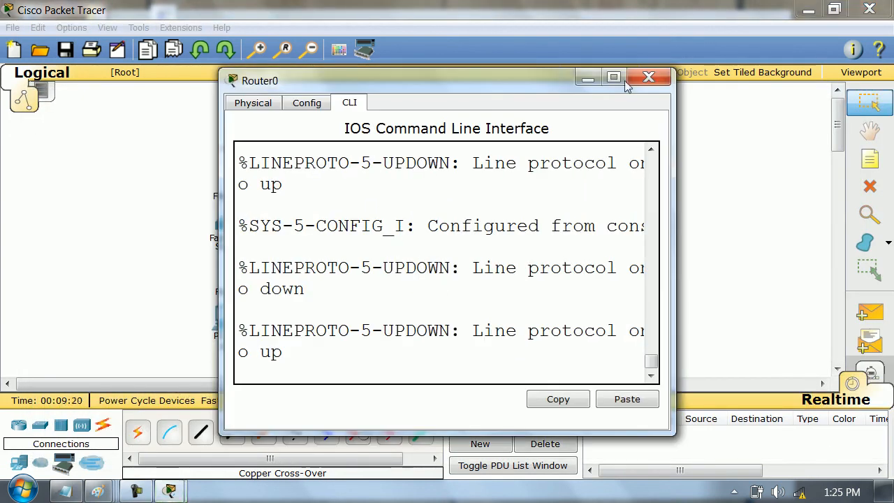
left_click(605, 78)
key("Return")
key("Return")
key("Return")
key("Return")
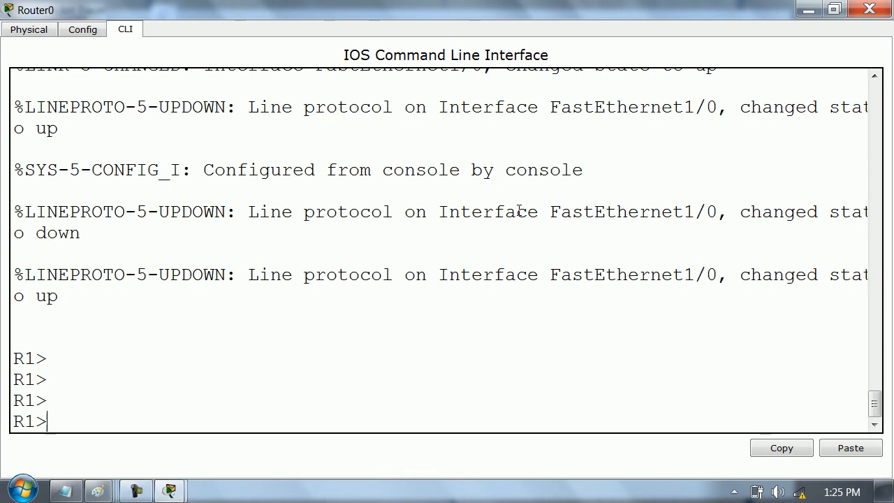
type("en")
key("Tab")
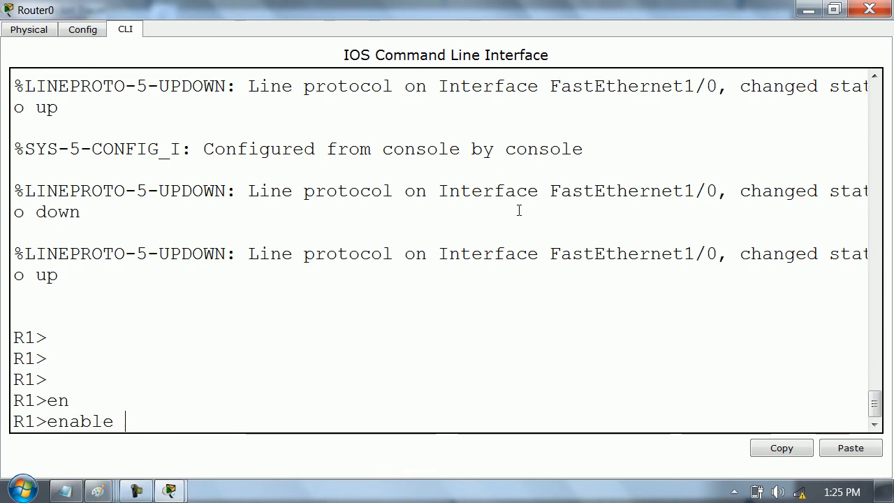
key("Return")
key("Return")
- Show the IP details of interface fa1/0 on R1, highlight the Proxy ARP status line and close the router window
type("show ip int")
key("Tab")
type("fa1")
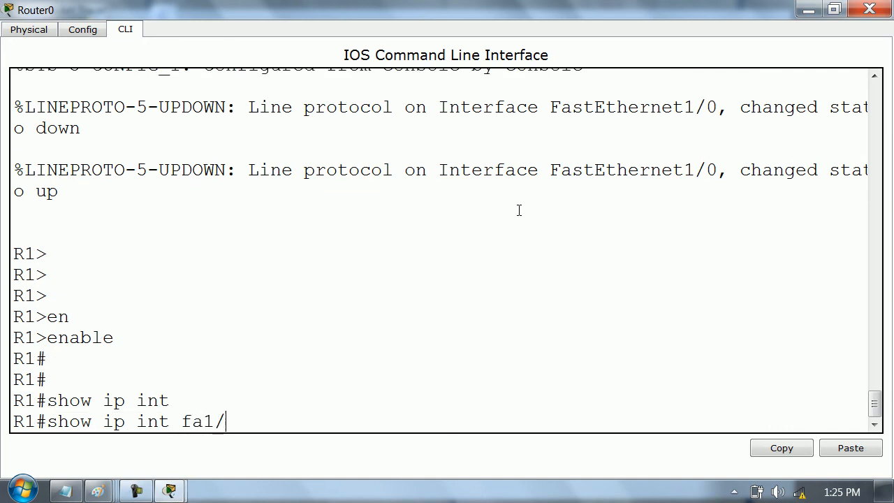
type("/0")
key("Return")
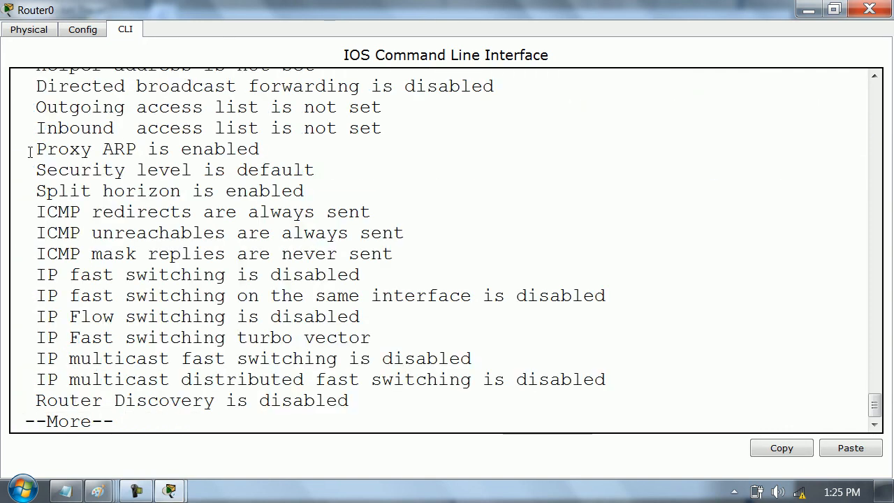
left_click_drag(31, 153, 304, 151)
left_click(305, 150)
left_click_drag(35, 151, 273, 150)
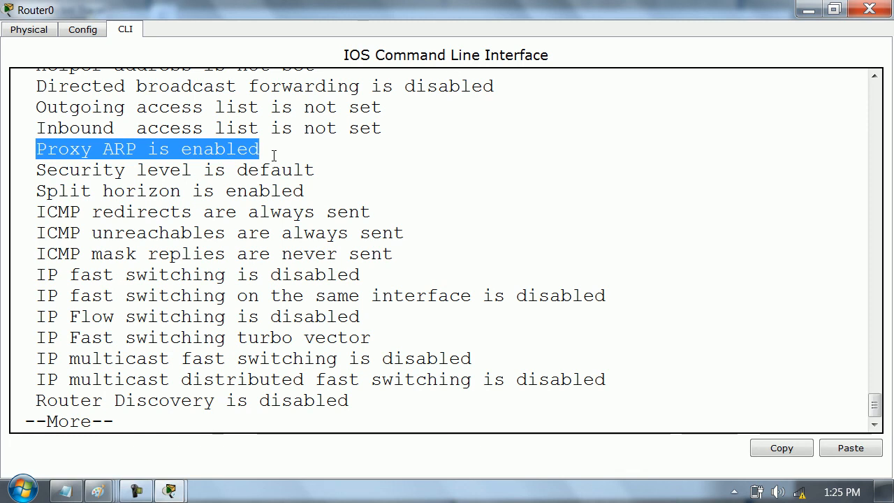
left_click(870, 8)
- Open Router1's CLI in a widened window and enter privileged mode on R2
left_click(438, 132)
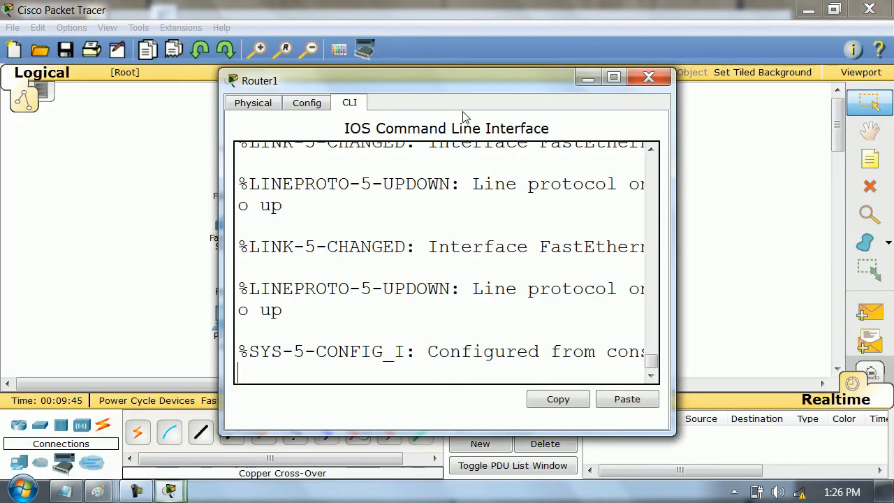
left_click_drag(888, 207, 891, 207)
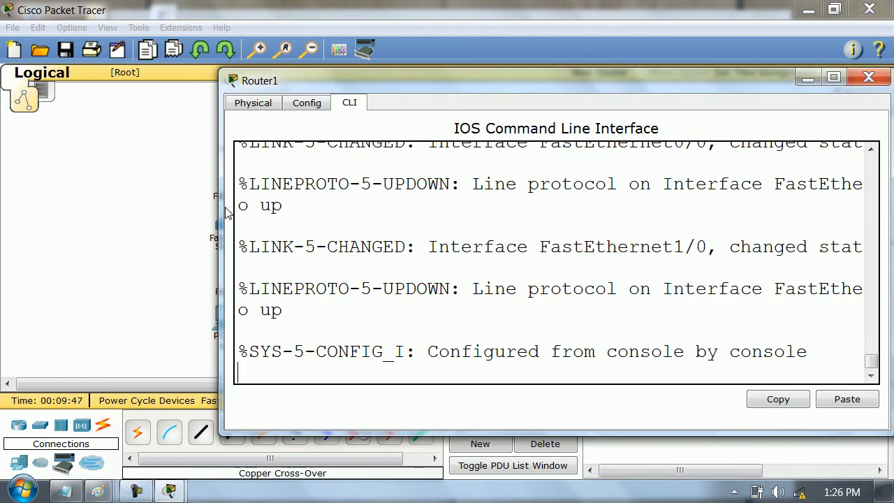
left_click_drag(220, 212, 21, 224)
key("Return")
key("Return")
key("Return")
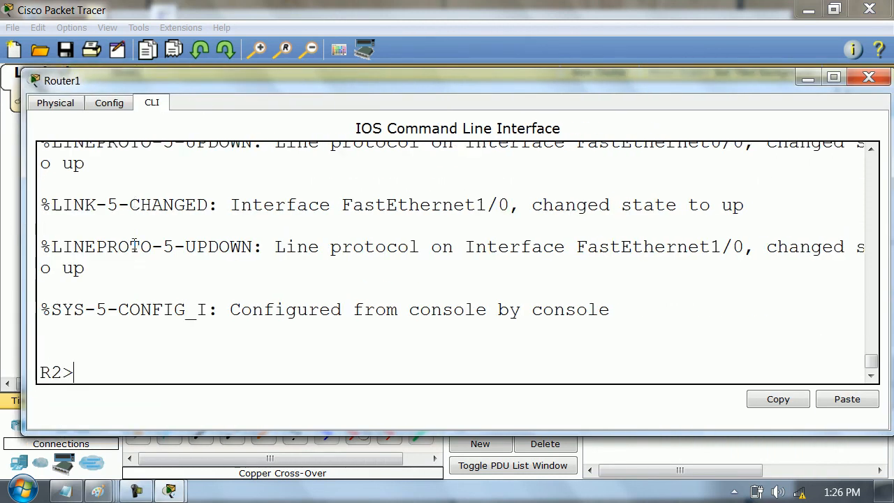
type("en")
key("Return")
- Show the IP details of interface fa1/0 on R2, highlight the Proxy ARP status line and exit the paged output
type("show ip int")
key("Tab")
type("fa1/0")
key("Return")
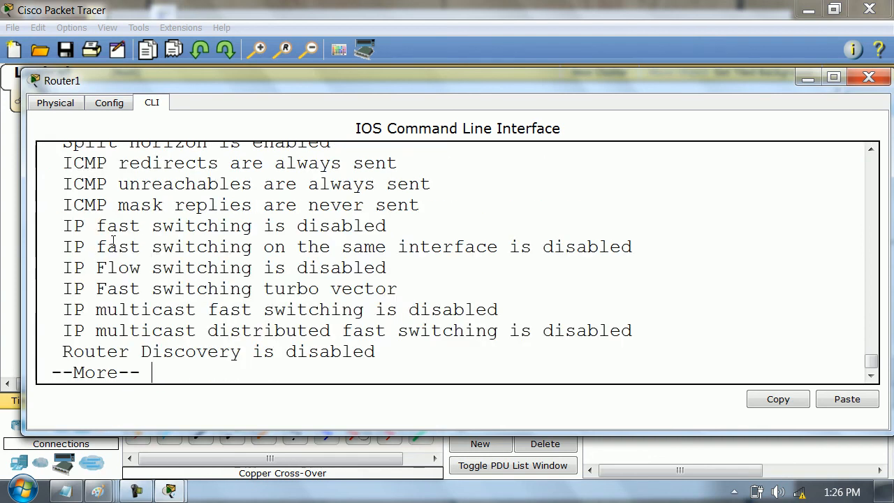
scroll(125, 204, "up", 1)
left_click_drag(61, 183, 310, 194)
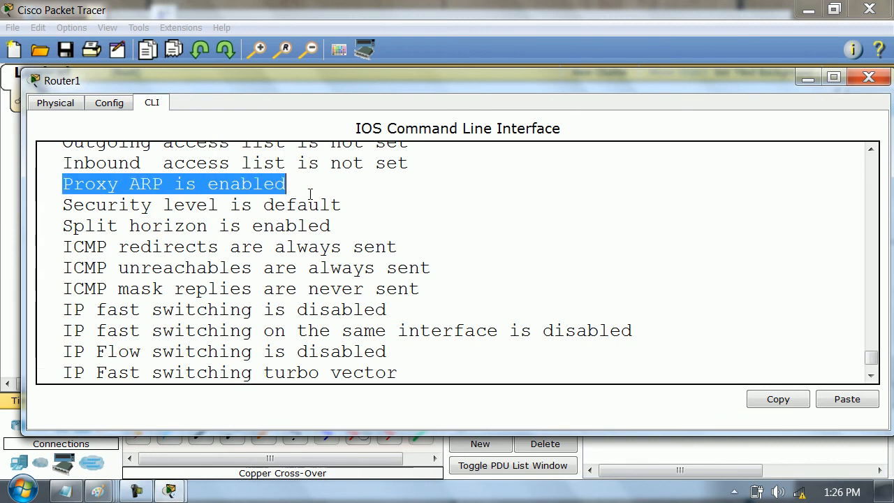
left_click(506, 246)
key("ctrl+c")
key("ctrl+c")
key("ctrl+c")
- Enter global configuration on R2 and open interface fa1/0 for configuration
type("conf t")
key("Return")
type("int fa1/0")
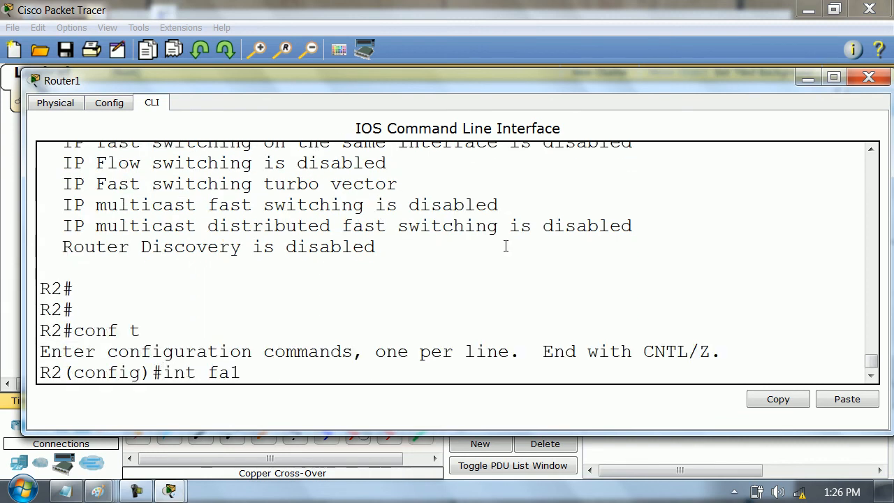
key("Return")
type("mo")
key("BackSpace")
key("BackSpace")
key("BackSpace")
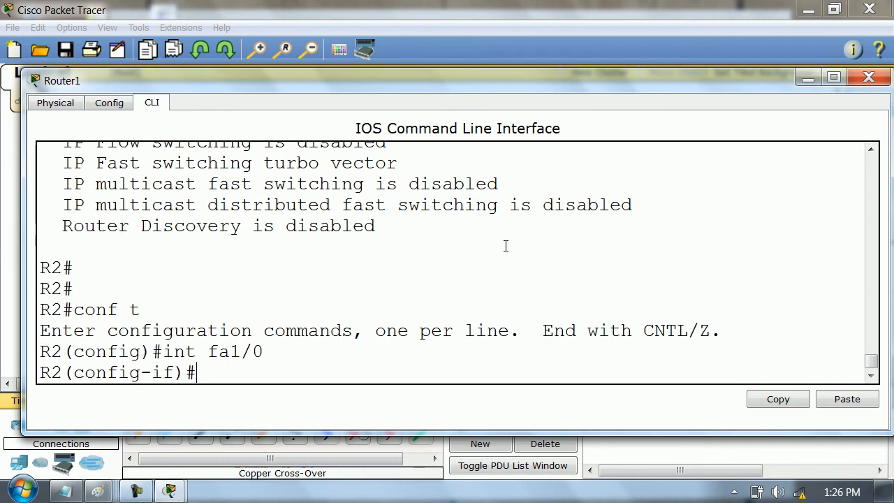
- Disable proxy ARP on R2's fa1/0 with no ip proxy-arp, exit interface configuration and close the router window
type("no ip pro")
key("Tab")
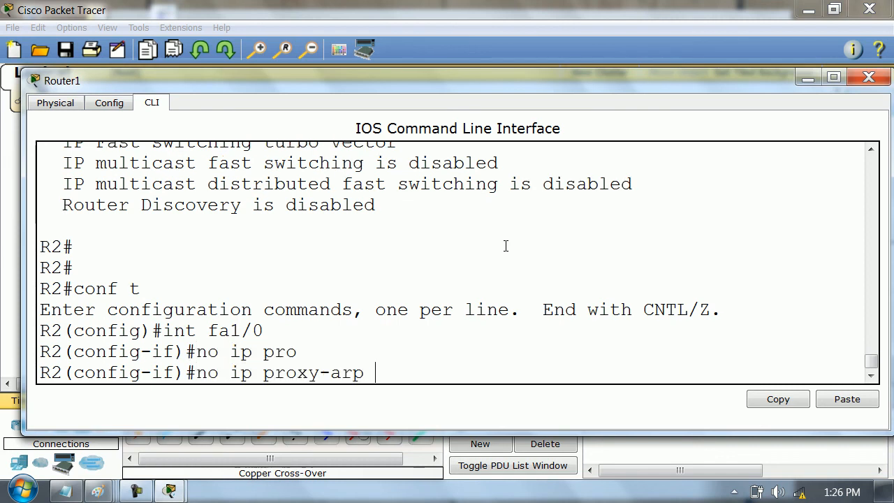
key("Return")
type("exit")
key("Return")
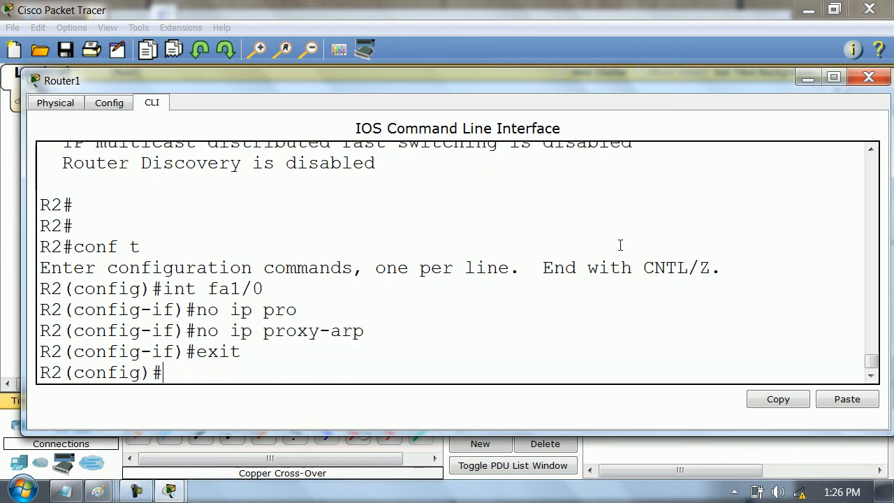
left_click(869, 77)
- Reopen Router0's CLI in a widened window and leave the paged output to get back to the R1 prompt
left_click(255, 140)
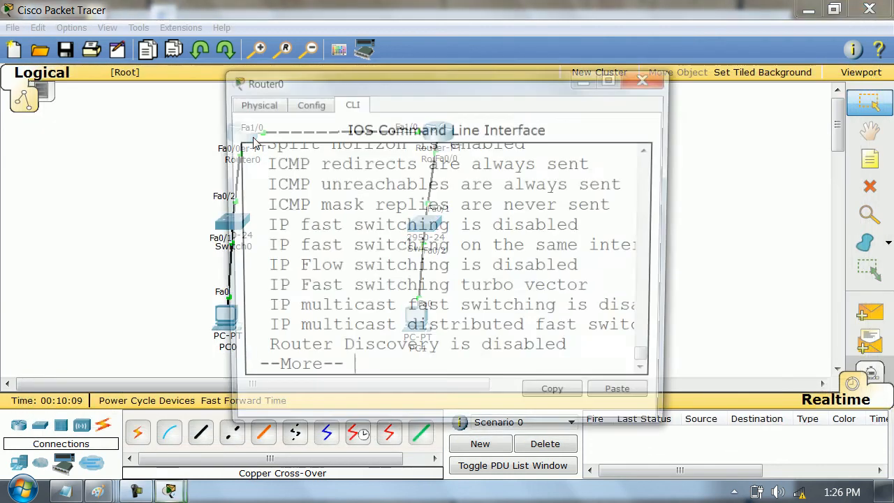
left_click_drag(669, 203, 874, 201)
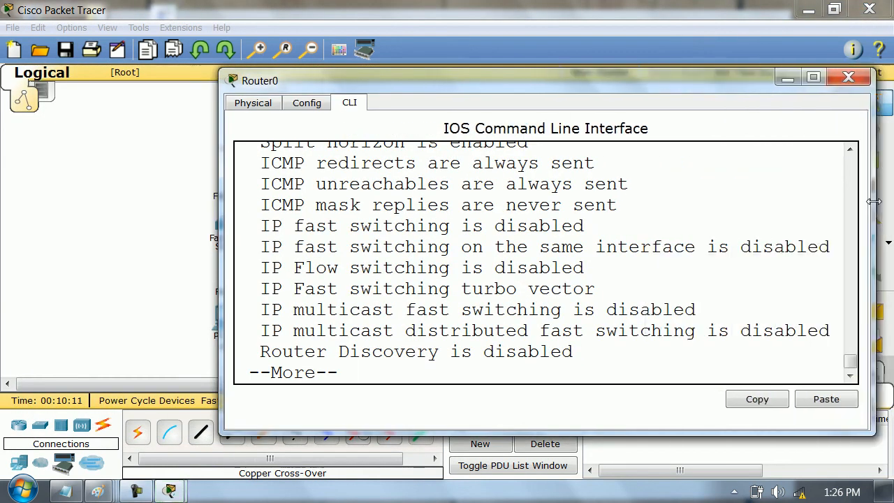
left_click_drag(219, 209, 48, 212)
key("Return")
key("Return")
key("Return")
- Enter global configuration on R1 and open interface fa1/0 for configuration
type("conf t")
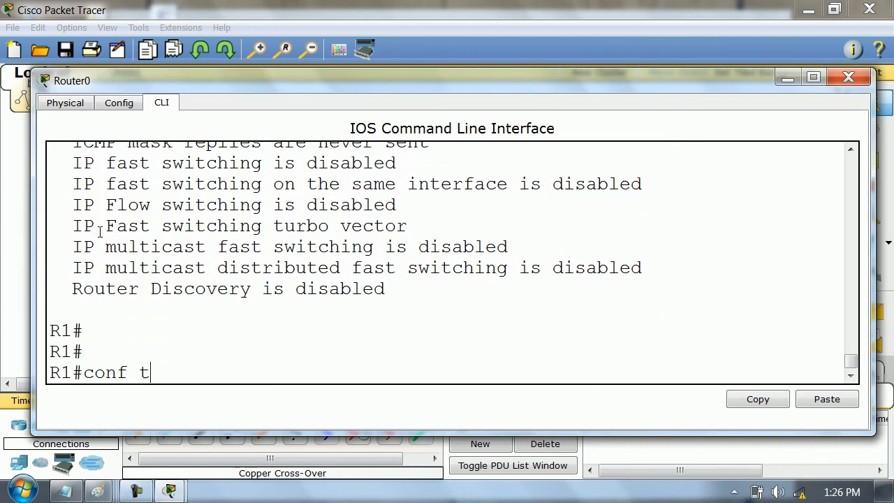
key("Return")
type("int fa1/0")
key("Return")
- Disable proxy ARP on R1's fa1/0 with no ip proxy-arp and exit back to privileged mode
type("no ip pro")
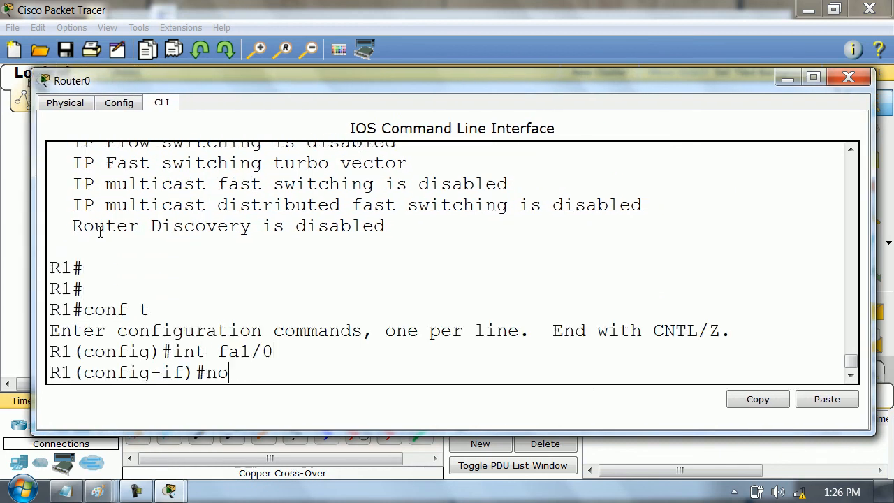
key("Tab")
key("Return")
type("exi")
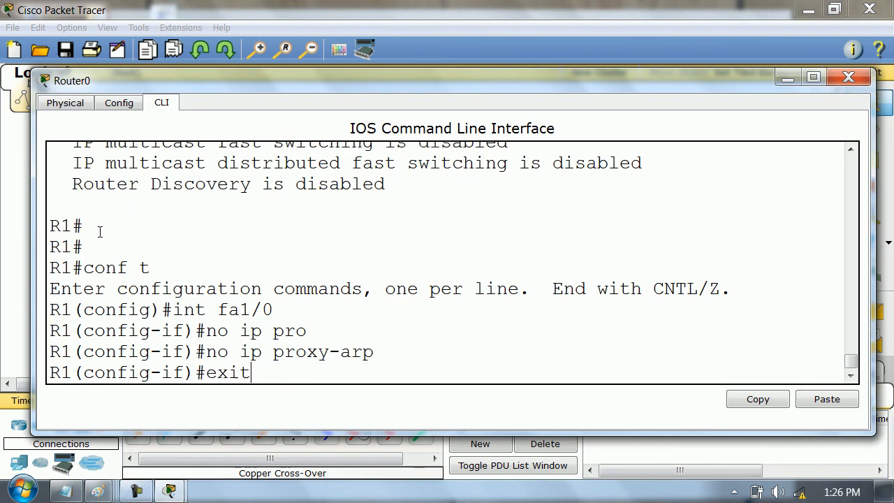
type("t")
key("Return")
type("exit")
key("Return")
key("Return")
key("Return")
key("Return")
key("Return")
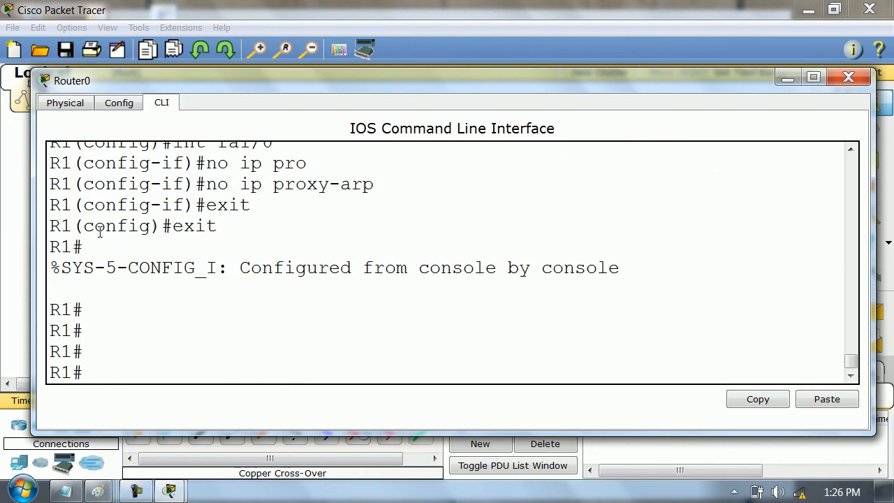
- Recheck the Proxy ARP status in the IP details of R1's fa1/0, highlighting its line, and exit the output
type("show ip int")
key("Tab")
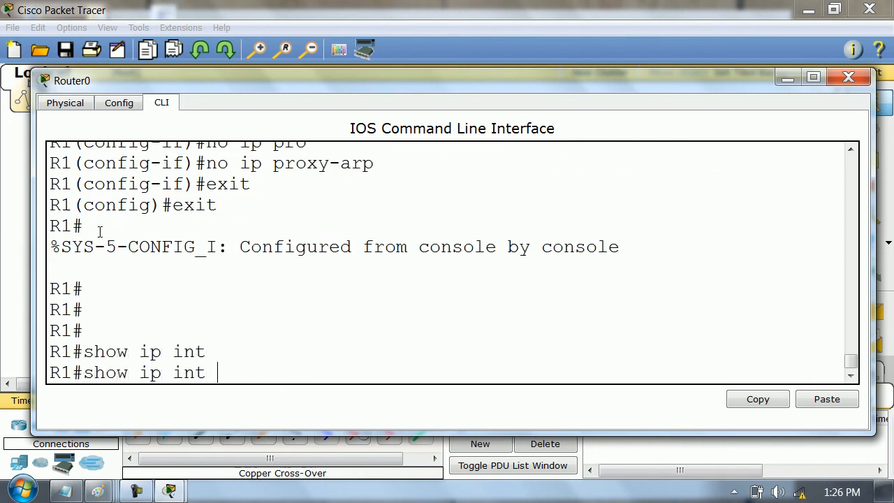
type("fa1/0")
key("Return")
scroll(187, 149, "up", 1)
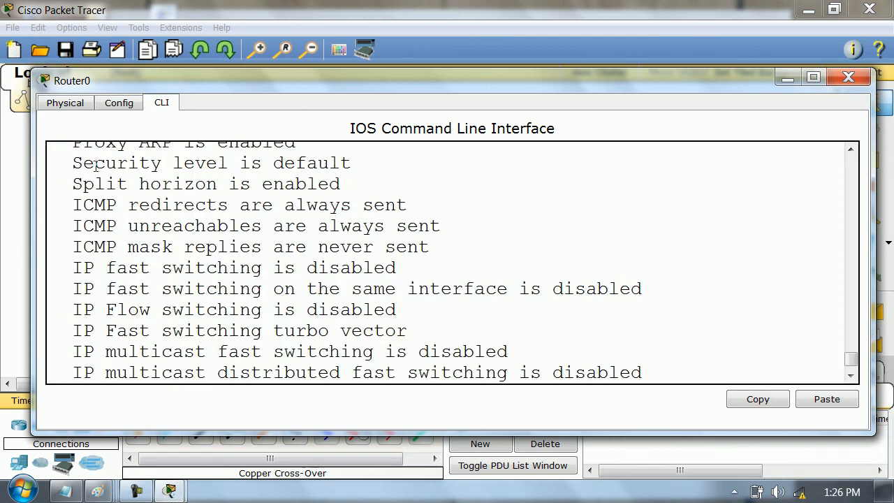
scroll(105, 171, "up", 1)
left_click_drag(67, 187, 322, 192)
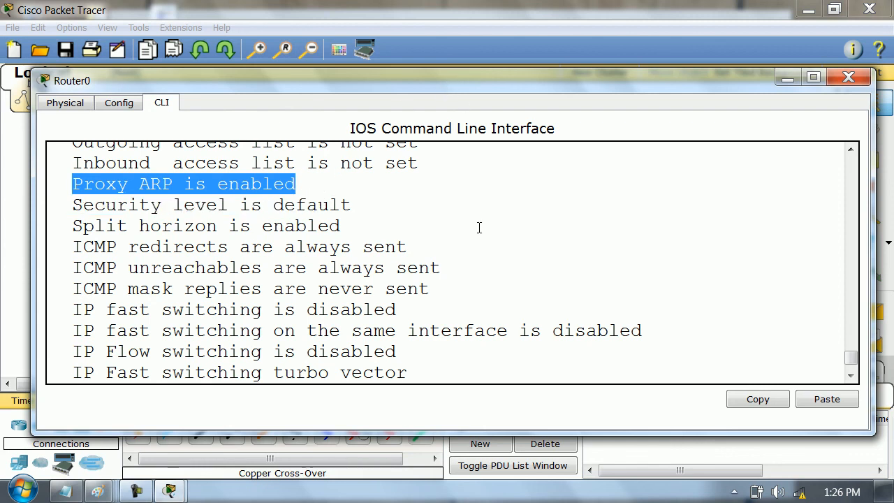
key("Return")
key("Return")
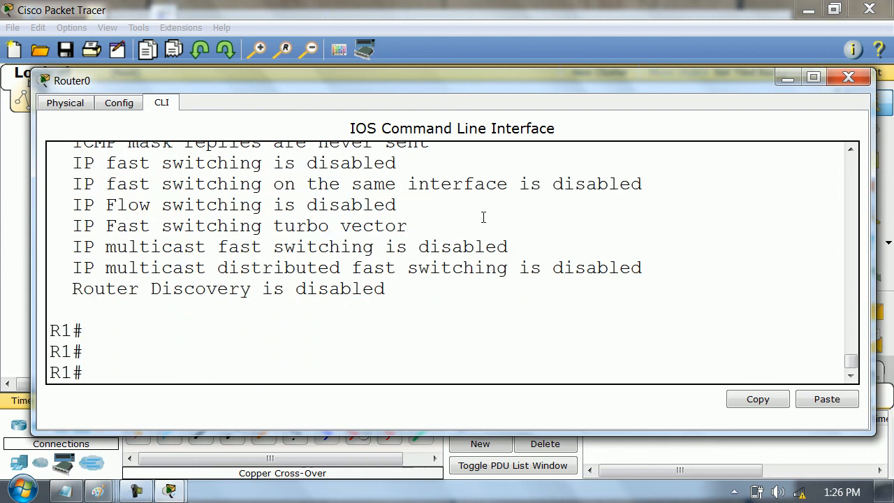
- Show R1's running configuration, highlight no ip proxy-arp under FastEthernet1/0 and close the router window
type("show run")
key("Return")
key("space")
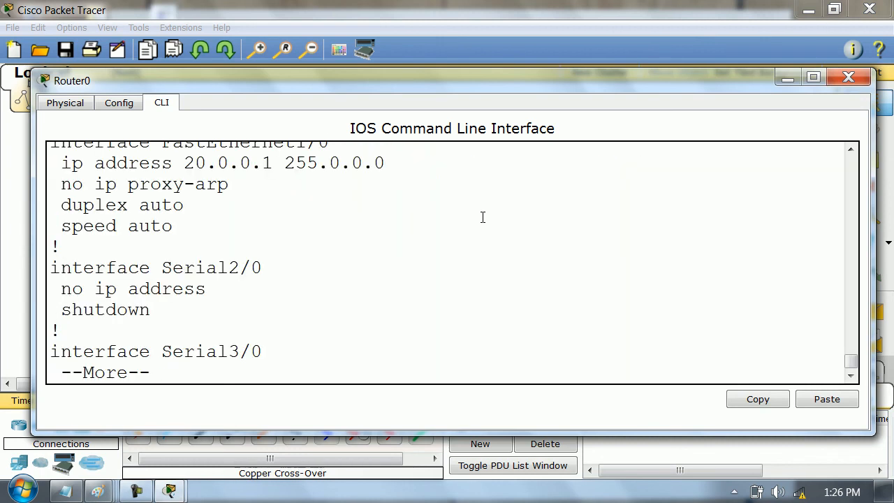
left_click_drag(50, 183, 252, 179)
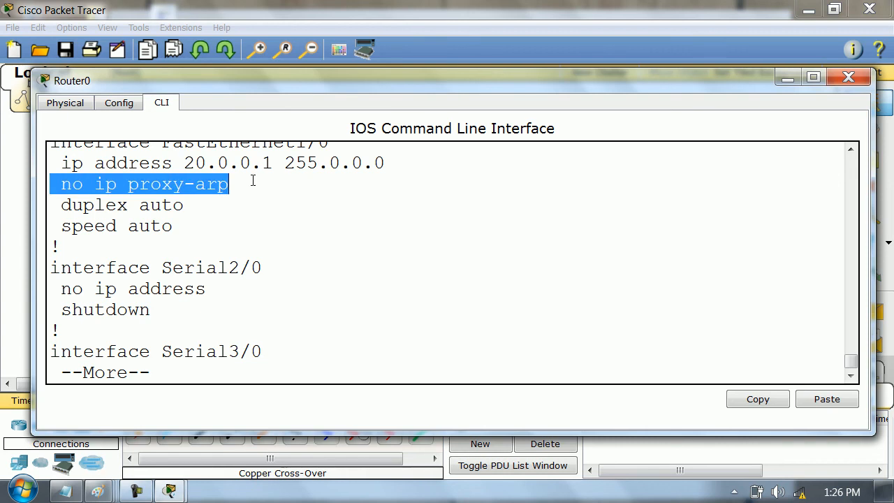
left_click(848, 77)
- Send a simple PDU from PC0 to PC1 in Realtime mode to test connectivity
key("p")
left_click(229, 318)
left_click(415, 318)
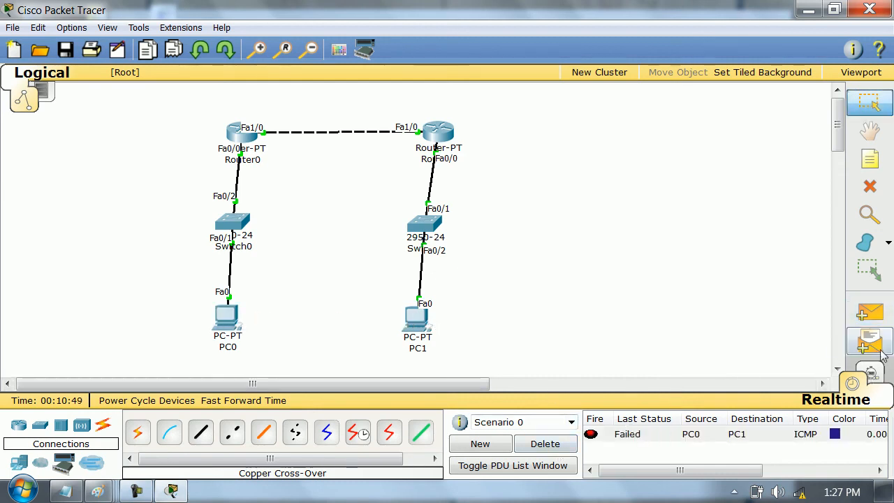
- Switch to Simulation mode and replace the existing scenario's PDU with a new simple PDU from PC0 to PC1
left_click(870, 372)
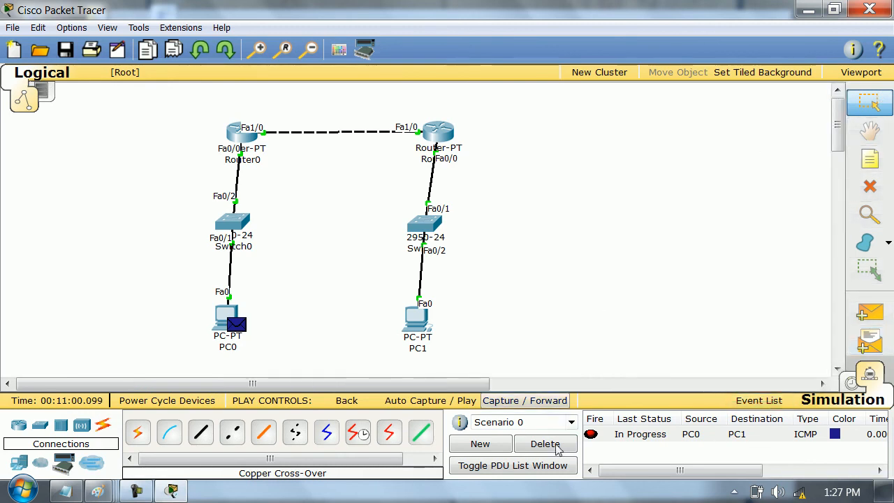
left_click(545, 444)
key("p")
left_click(229, 318)
left_click(416, 320)
- Advance the simulation until the packet reaches Router0 and inspect the PDU information of the ICMP message there
left_click(570, 401)
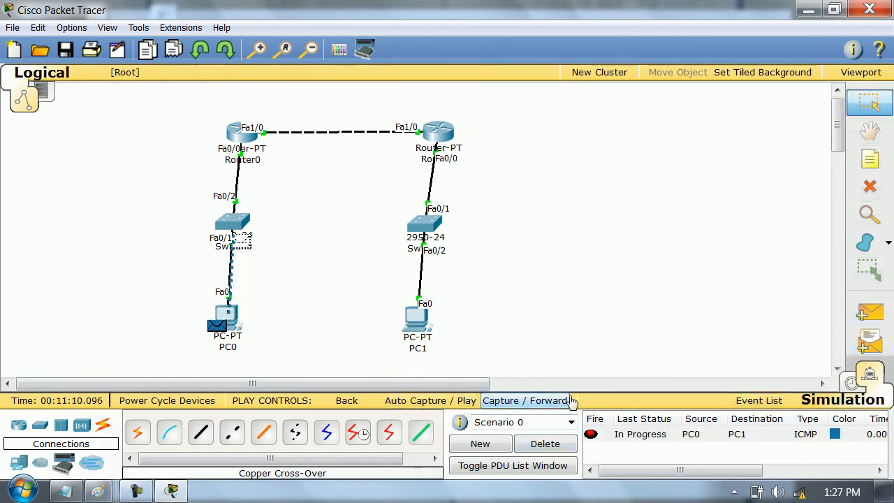
left_click(567, 400)
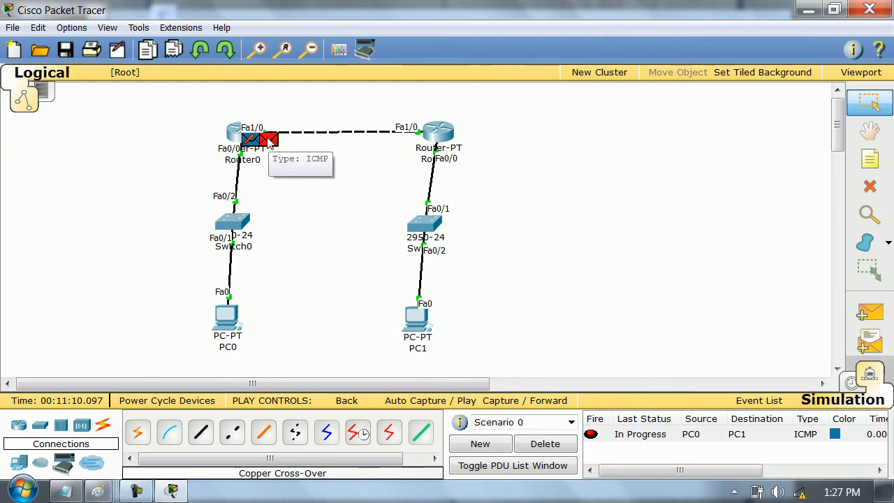
left_click(269, 140)
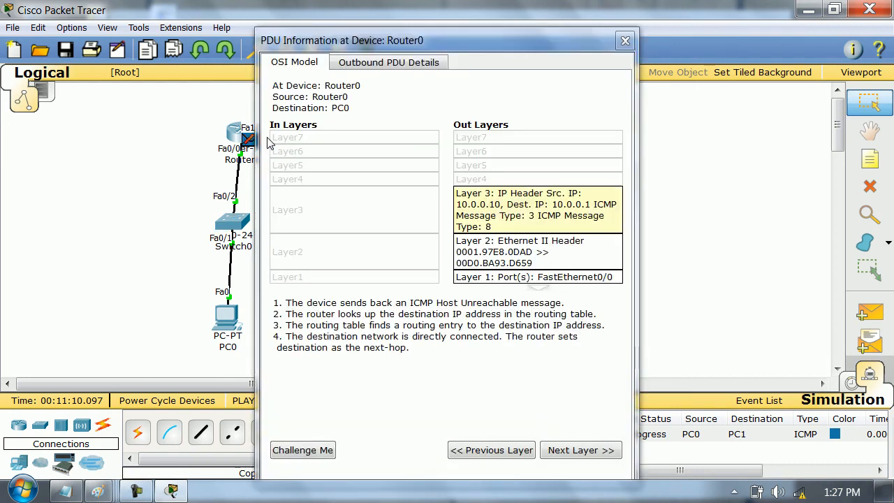
left_click(625, 41)
- End the packet test by clearing its PDU and returning to Realtime mode, and open Router0's CLI
left_click(545, 444)
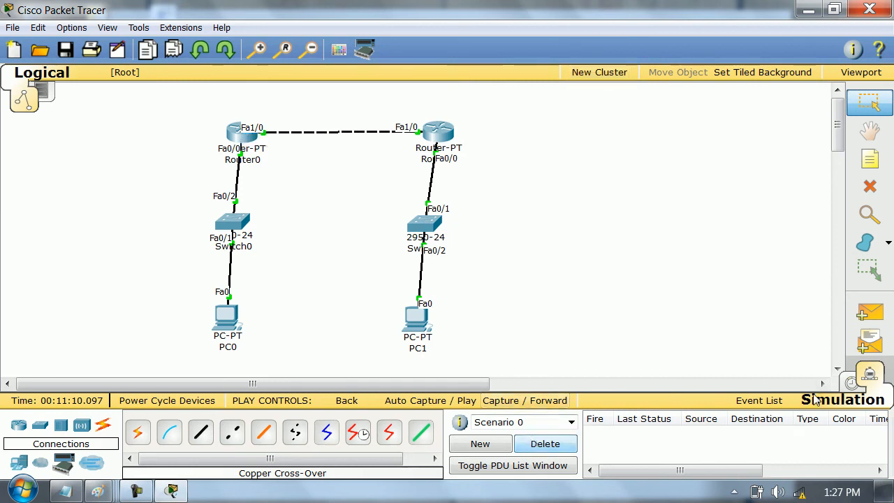
left_click(851, 383)
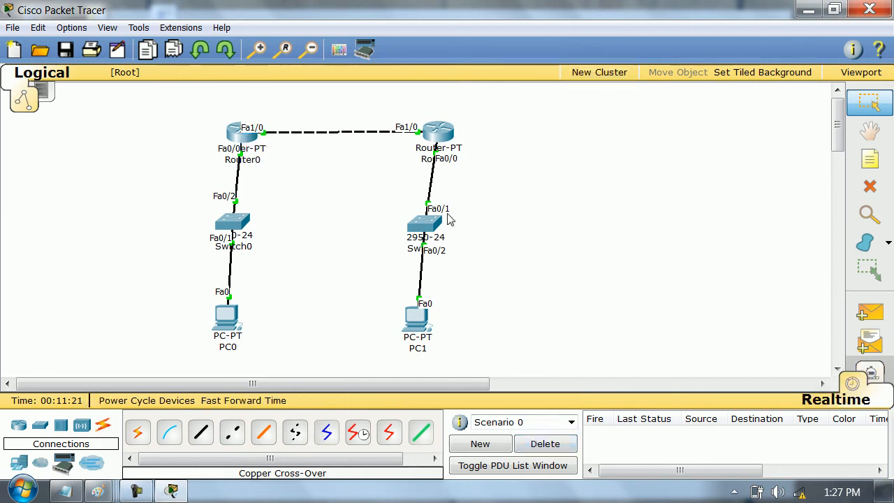
left_click(240, 134)
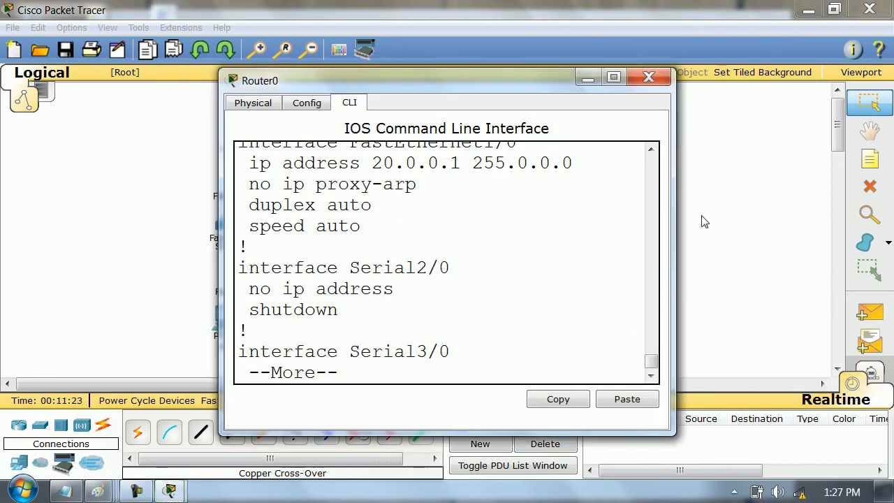
- Widen Router0's CLI window, end the paused configuration listing and enter global configuration mode
left_click_drag(675, 240, 887, 223)
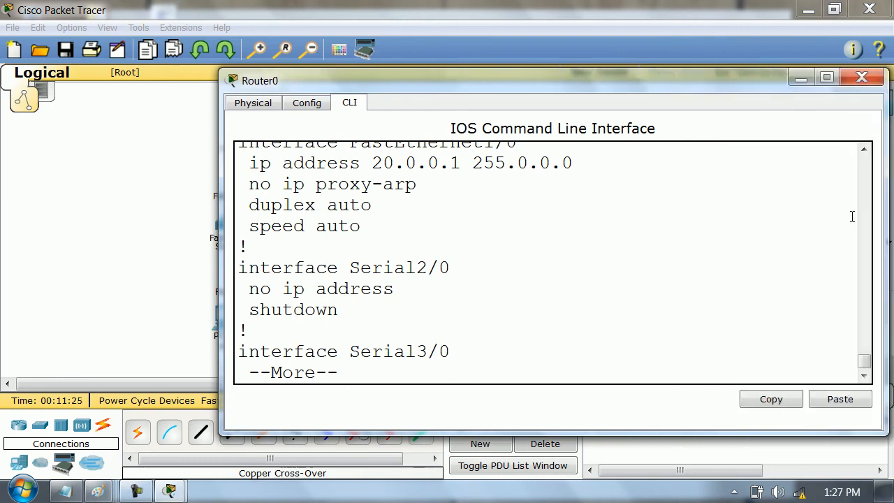
left_click_drag(218, 239, 4, 252)
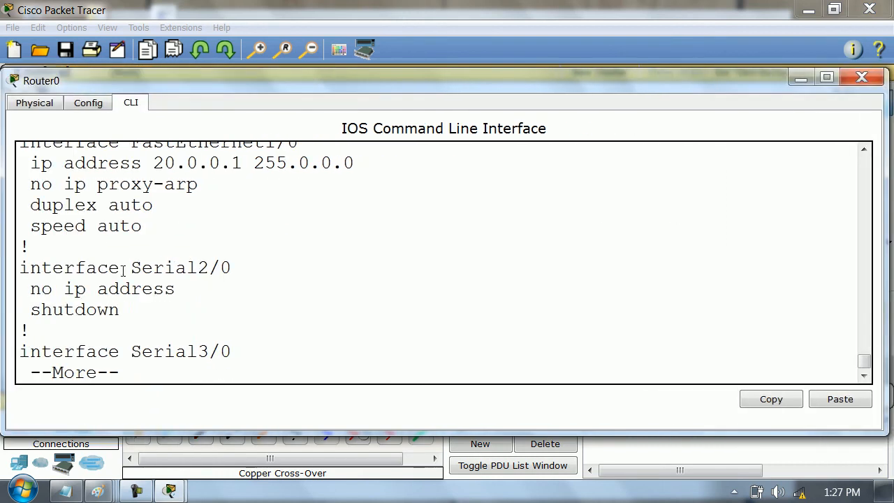
key("Return")
key("Return")
key("Return")
type("conf t")
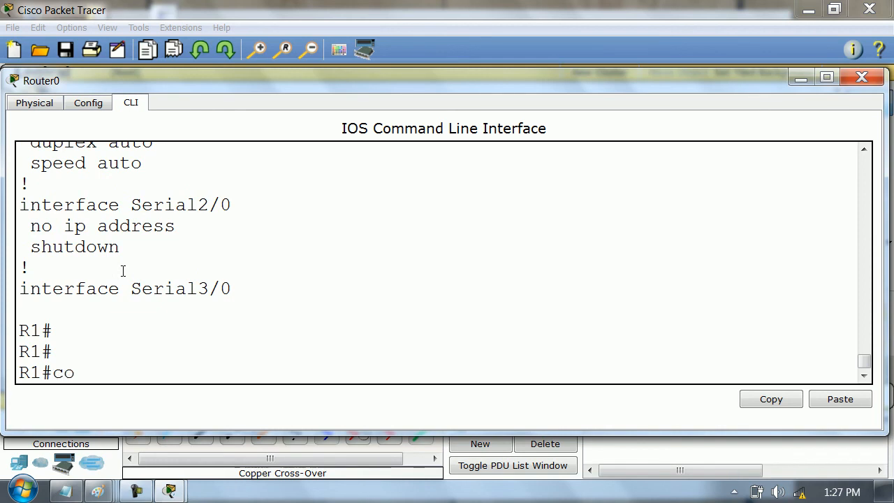
key("Return")
- Add a static route on R1 to 30.0.0.0 255.0.0.0 through exit interface fa1/0, and exit configuration mode
type("ip route")
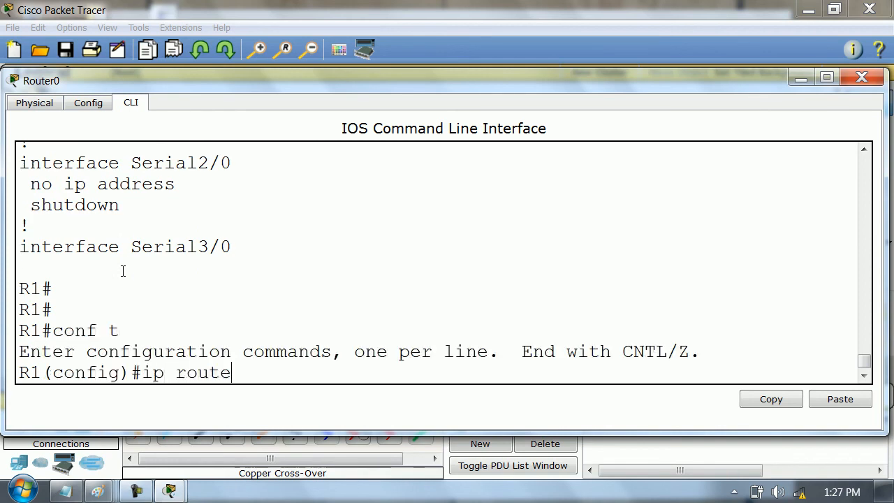
key("Tab")
type("30.0.0.0 255.0.0.0 fa")
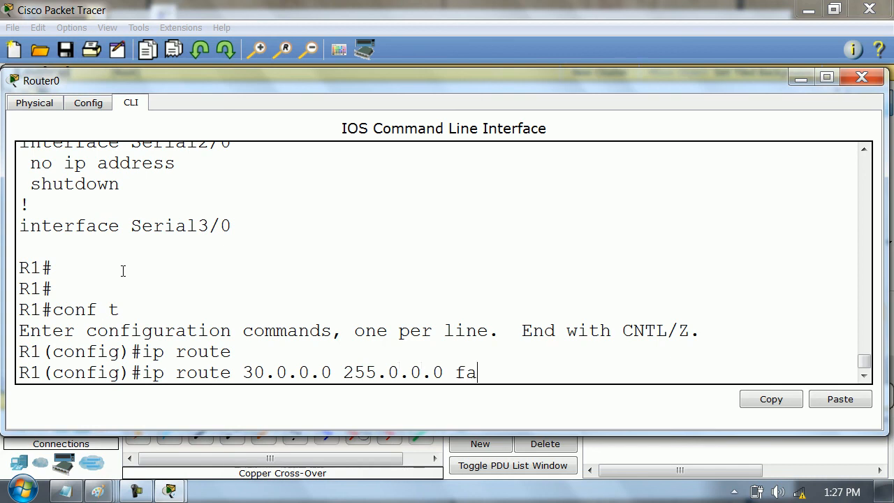
type("1/0")
key("Return")
type("exit")
key("Return")
key("Return")
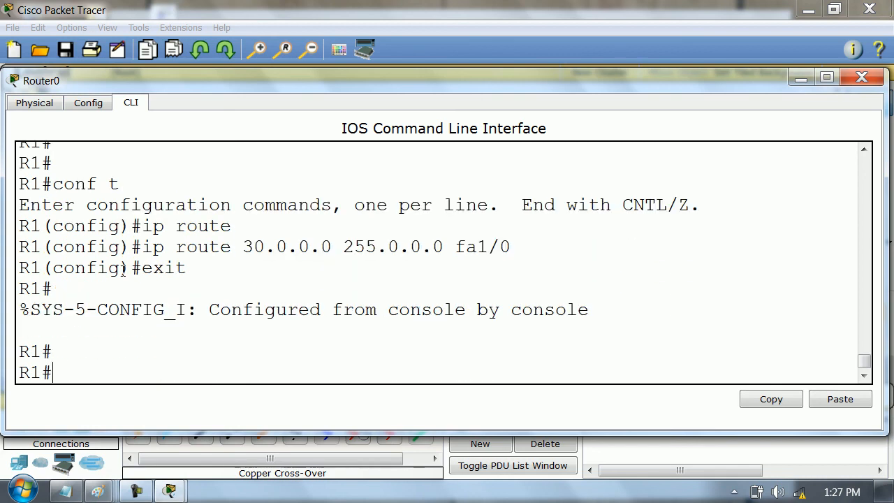
- Display R1's IP routing table, examine the static 30.0.0.0/8 entry and close Router0's window
type("show ip route")
key("Return")
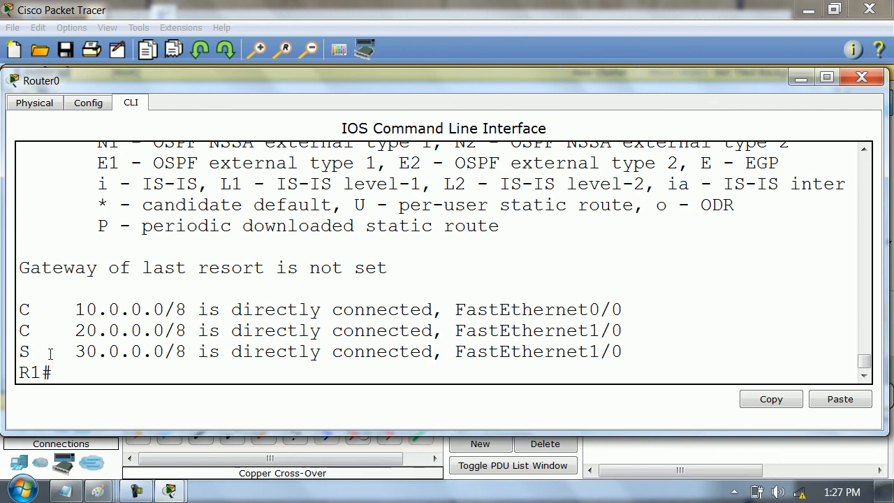
left_click_drag(50, 356, 11, 349)
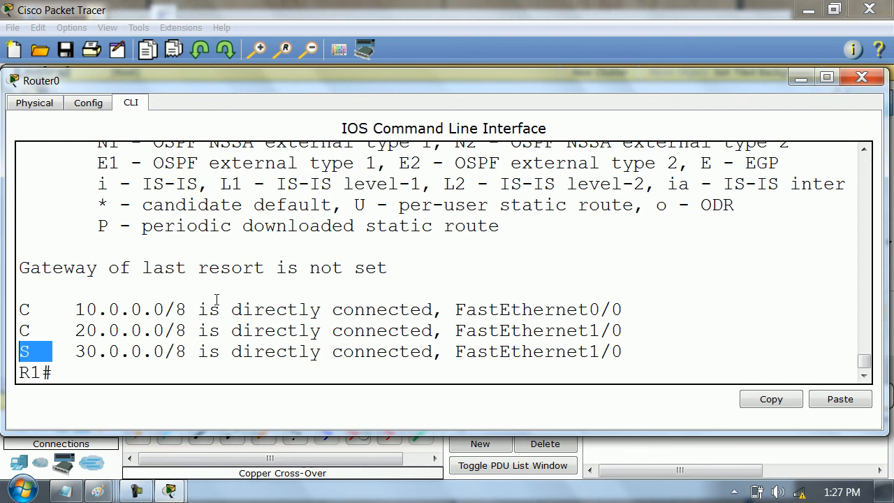
left_click_drag(76, 351, 437, 351)
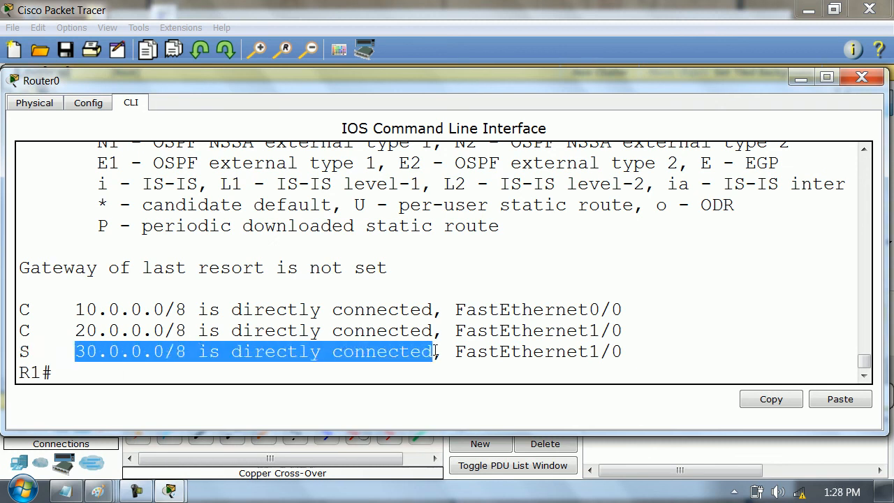
left_click_drag(42, 351, 12, 356)
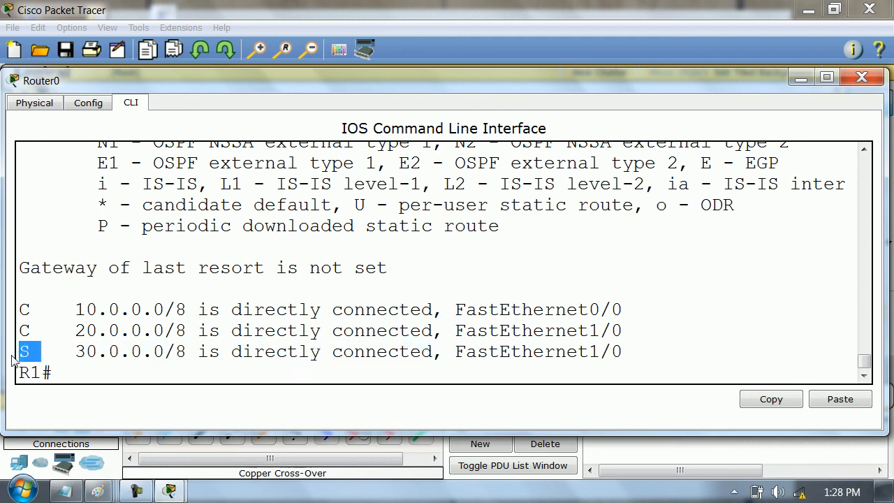
left_click(863, 77)
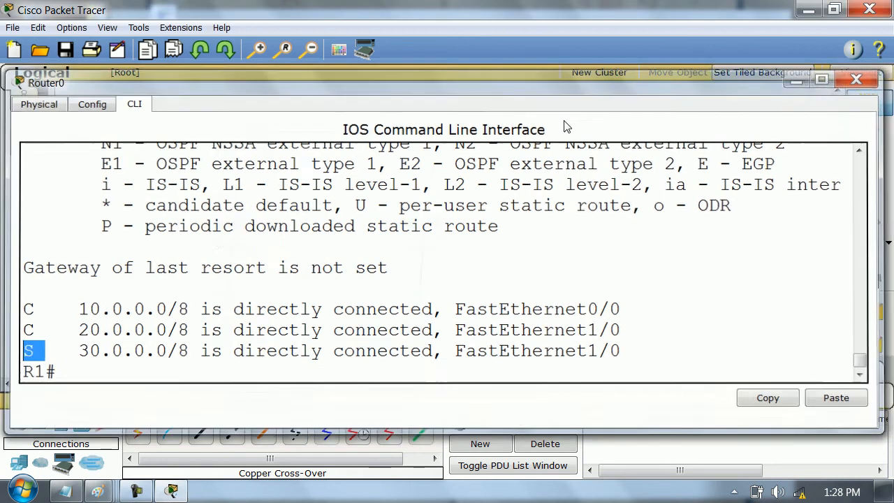
- Open Router1's CLI, widen its window and leave global configuration mode
left_click(447, 139)
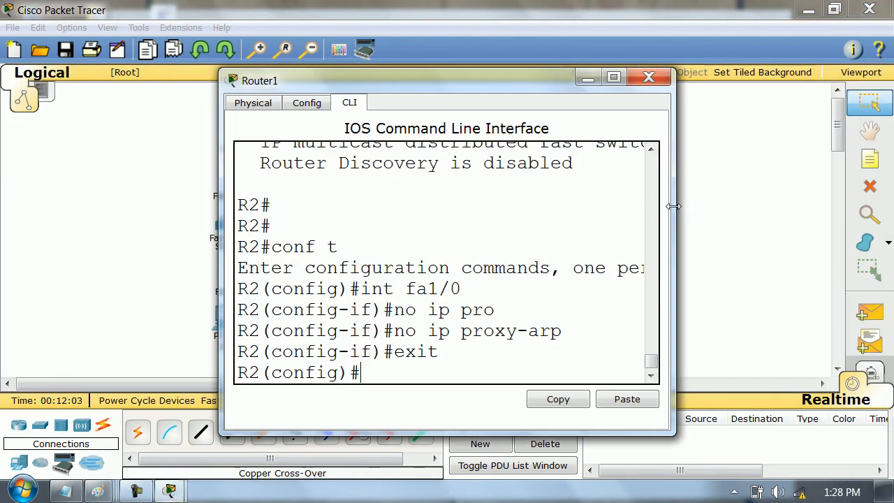
left_click_drag(219, 223, 51, 220)
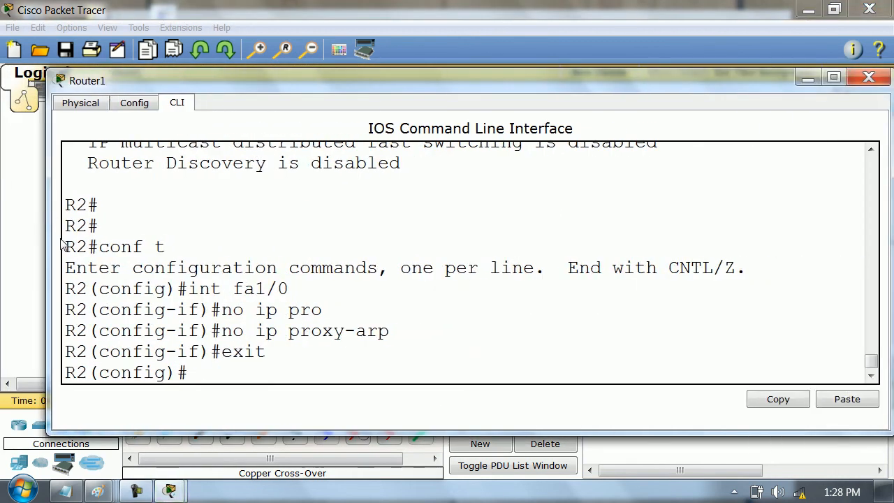
type("wx")
key("BackSpace")
key("BackSpace")
type("exit")
key("Return")
- Display R2's IP routing table to check its existing routes
type("ow ip ro")
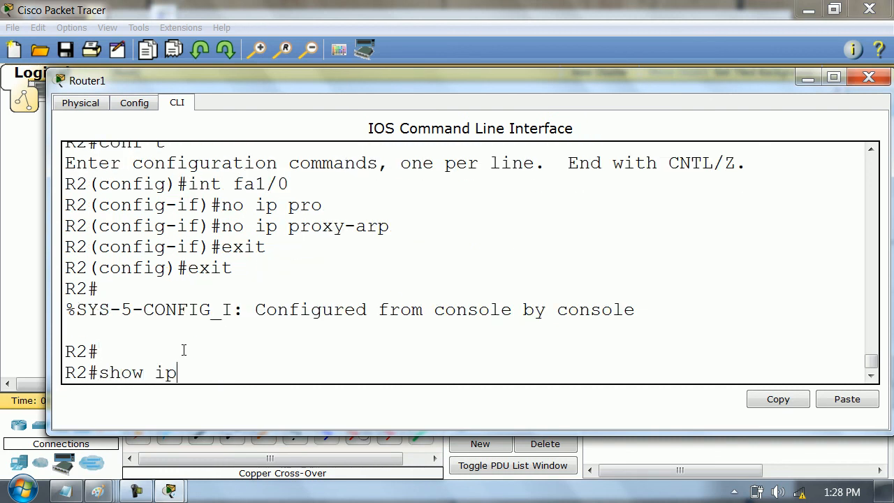
key("Tab")
key("Return")
- Add a static route on R2 to 10.0.0.0 255.0.0.0 through exit interface fa1/0, and exit configuration mode
key("Return")
key("Return")
key("Return")
type("conf t")
key("Return")
type("ip rou")
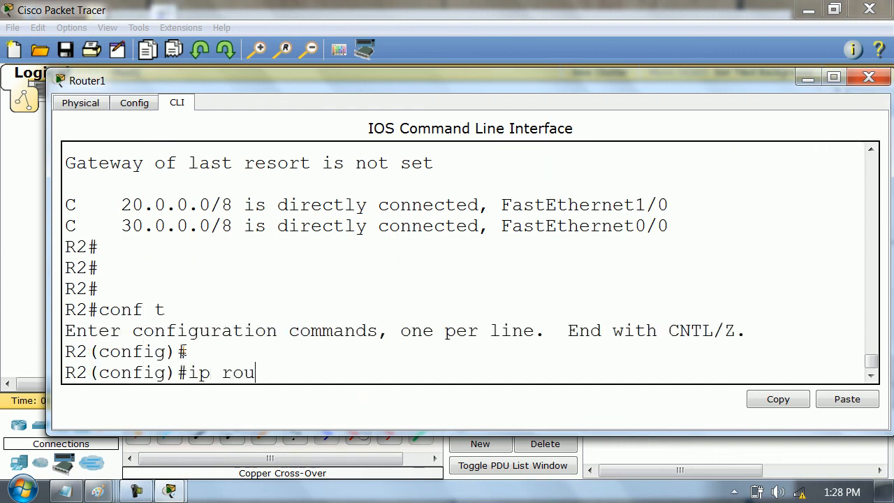
type("te")
key("Tab")
type("10.0.0.0 255.0.0.0")
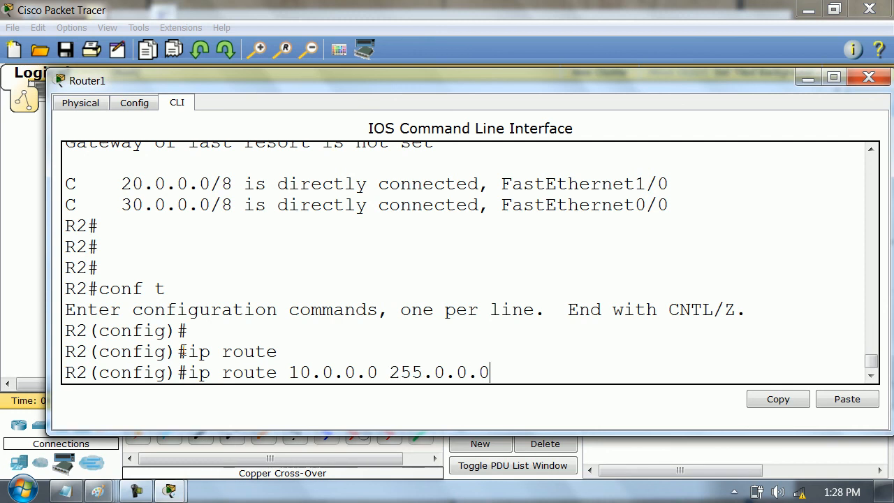
type(" da")
type("f")
key("BackSpace")
key("BackSpace")
type("fa1/0")
key("Return")
key("Return")
type("exit")
key("Return")
- Display R2's IP routing table again to verify the static route
type("show")
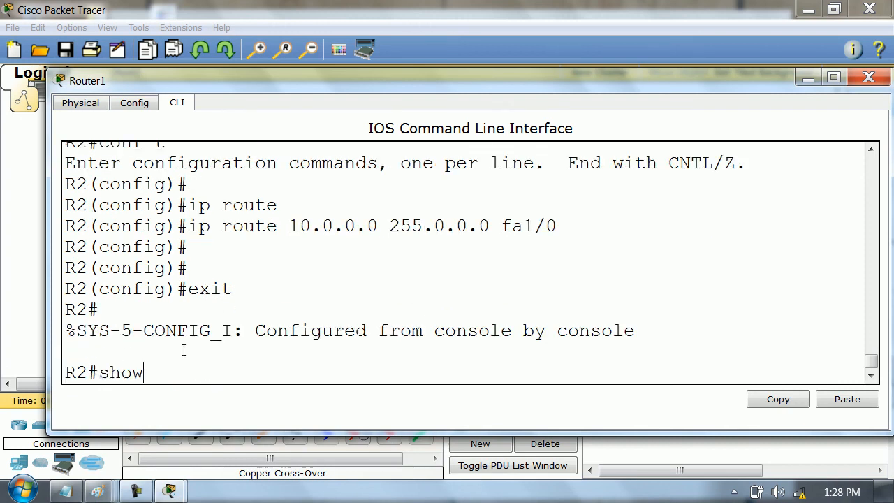
type("oip")
key("BackSpace")
key("BackSpace")
key("BackSpace")
type("ip route")
key("Return")
- Display the detailed routing entry for 10.0.0.0 on R2
key("Return")
type("show ip ro")
key("Tab")
type("10.0.")
key("Return")
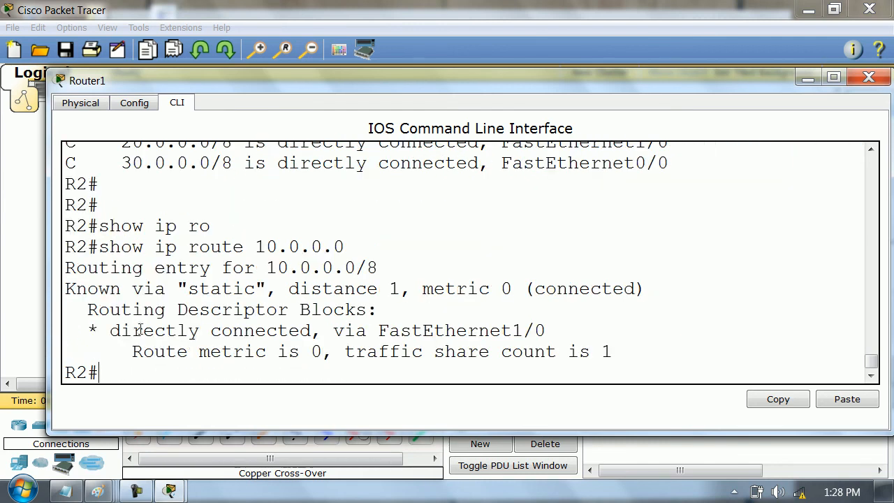
- Examine the 10.0.0.0 route's administrative distance and its static code in the routing table, and close Router1's window
left_click_drag(293, 290, 403, 292)
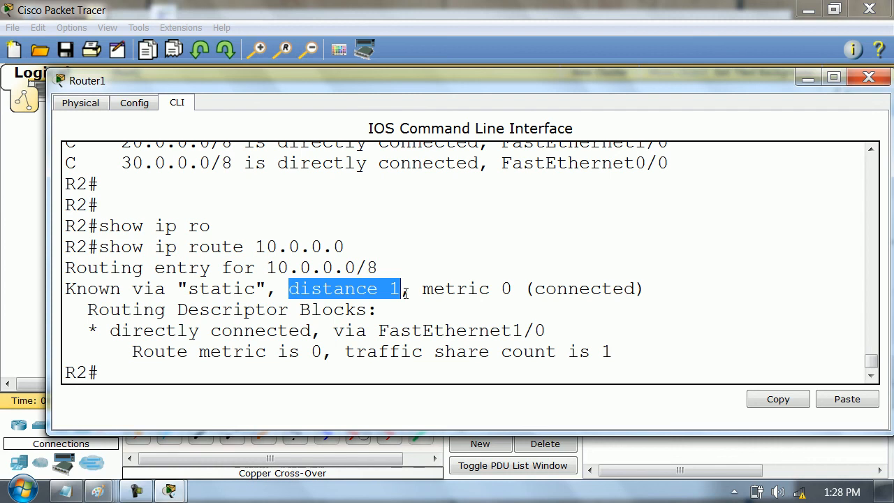
scroll(278, 245, "up", 1)
left_click_drag(120, 161, 482, 157)
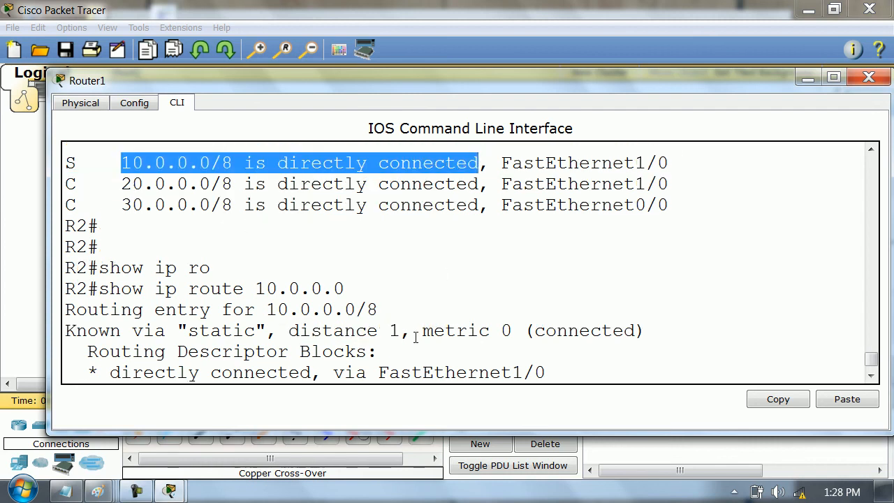
left_click_drag(396, 334, 292, 336)
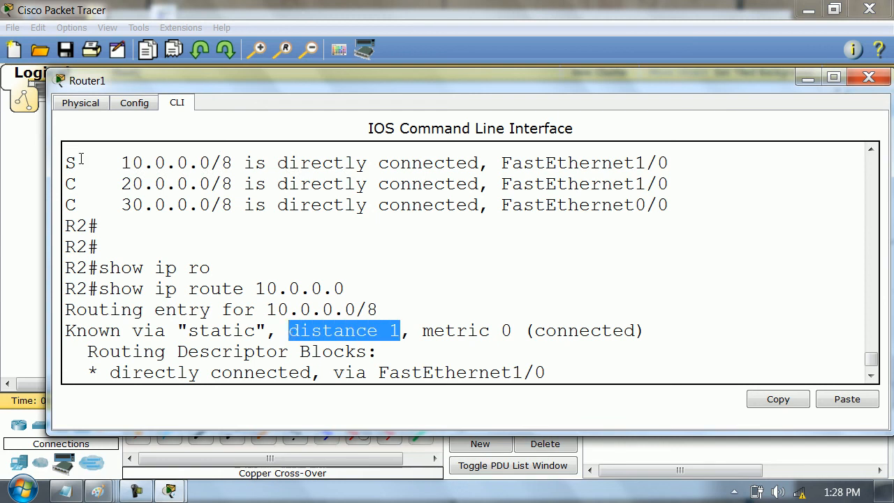
left_click_drag(81, 161, 57, 160)
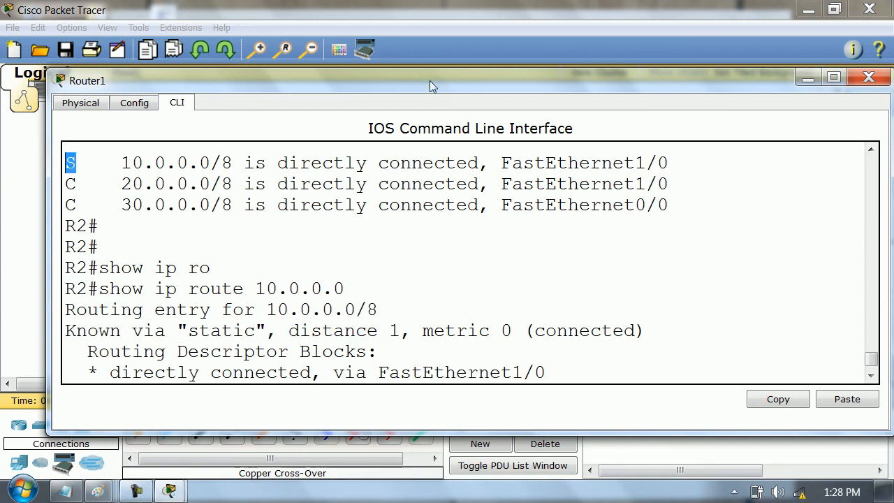
left_click(869, 77)
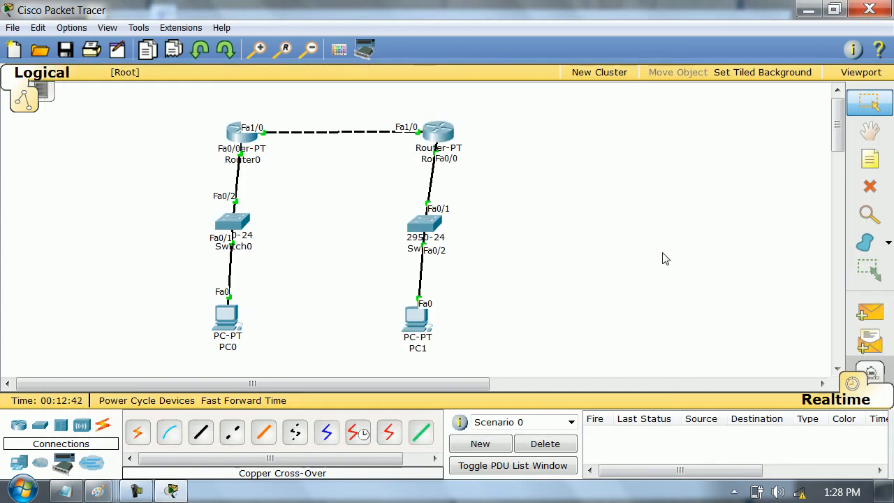
- Switch to Simulation mode, add a simple PDU from PC0 to PC1 and advance it to Router0
key("p")
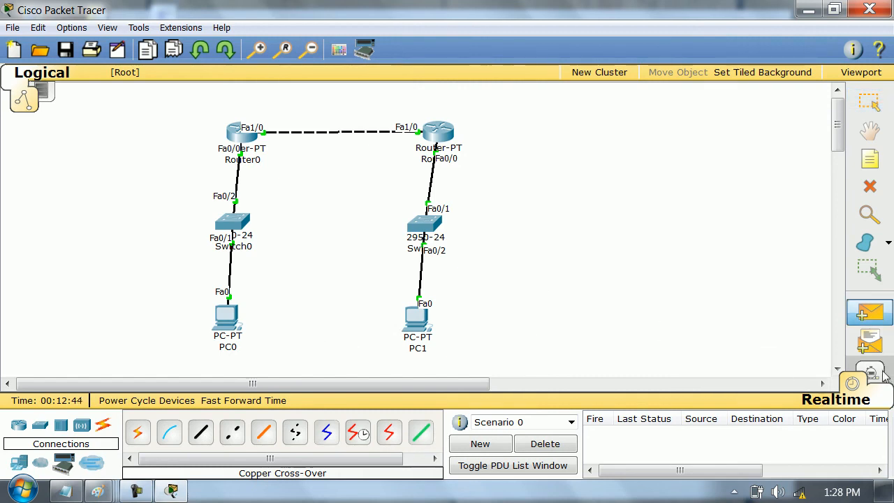
left_click(884, 373)
left_click(839, 91)
left_click(227, 320)
left_click(417, 318)
left_click(551, 400)
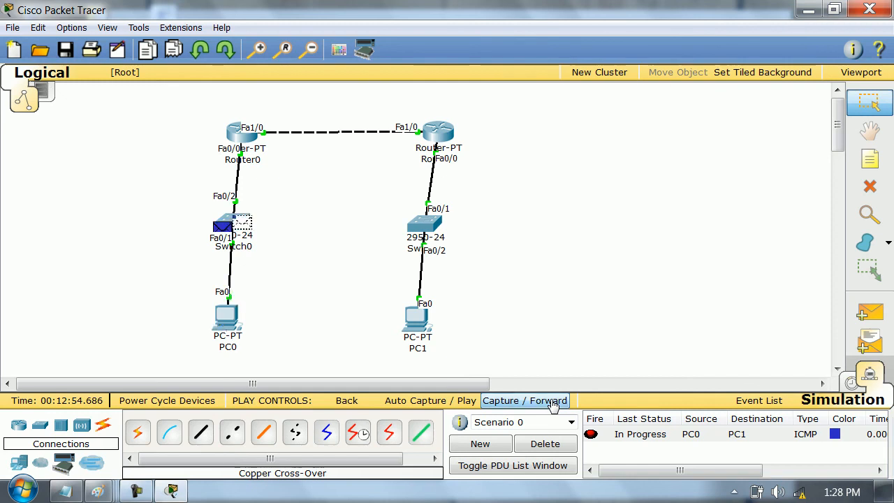
- Open the PDU information of the ICMP message at Router0 and enlarge the view with Windows Magnifier
left_click(254, 139)
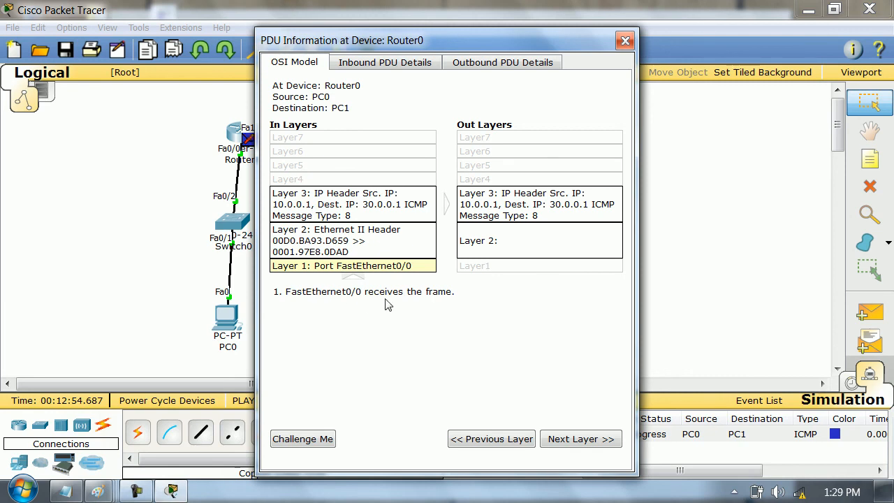
key("super")
type("mag")
key("Return")
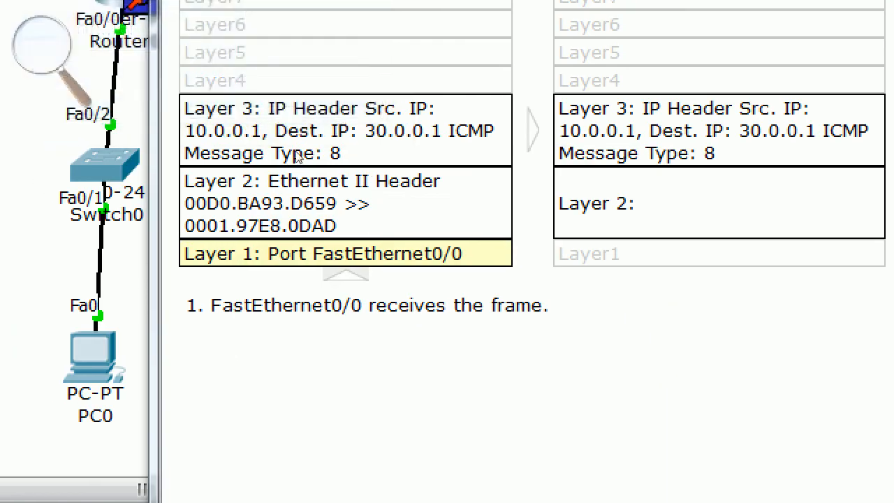
- Examine the ICMP message's inbound Layer 2 and Layer 3 and outbound Layer 3 processing at Router0, and close its PDU information
left_click(374, 230)
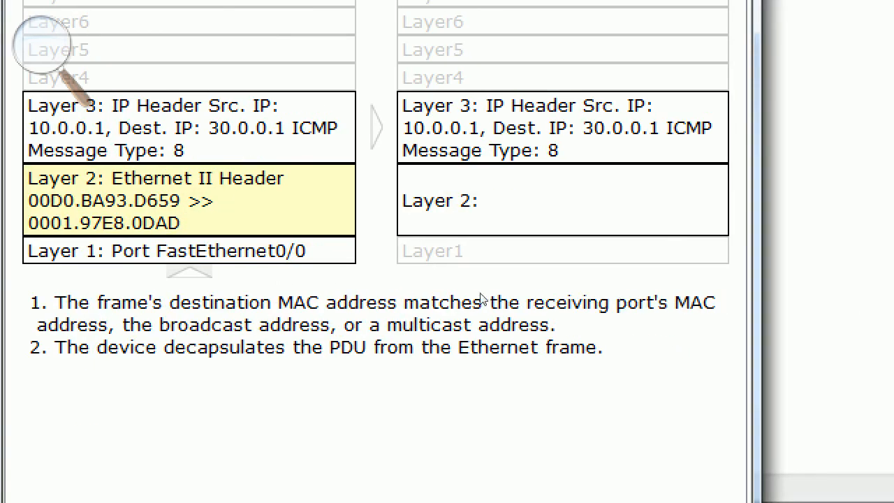
left_click(368, 209)
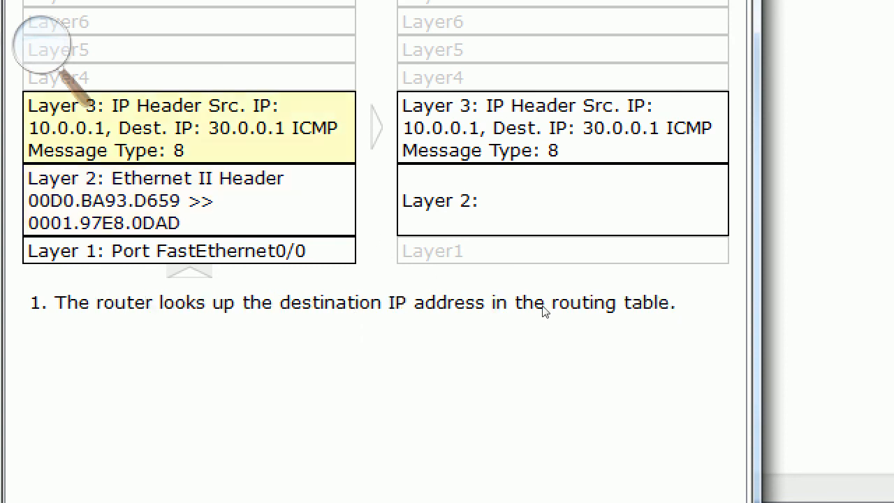
left_click(564, 202)
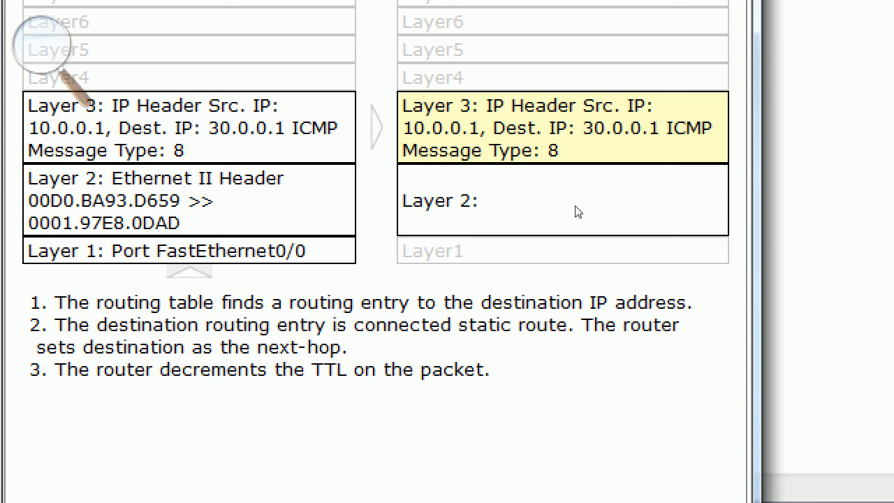
left_click(631, 41)
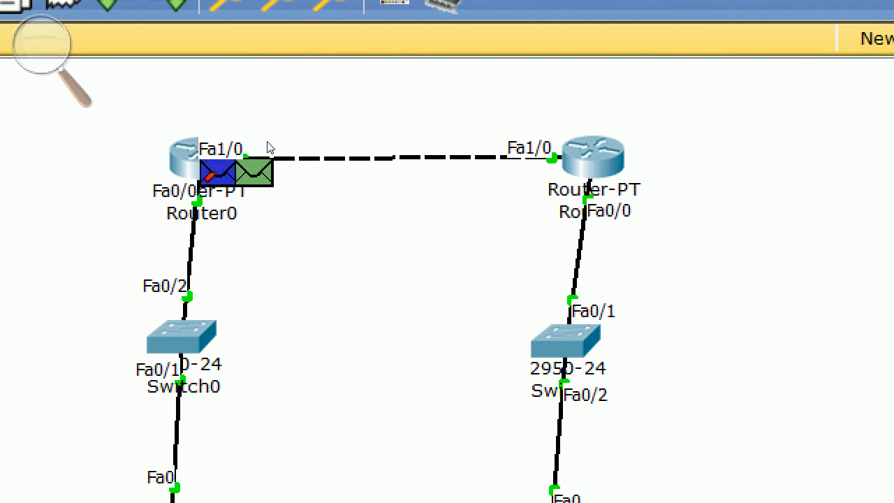
- Inspect the ARP broadcast's PDU information at Router0 and, after advancing the simulation, at Router1
left_click(269, 148)
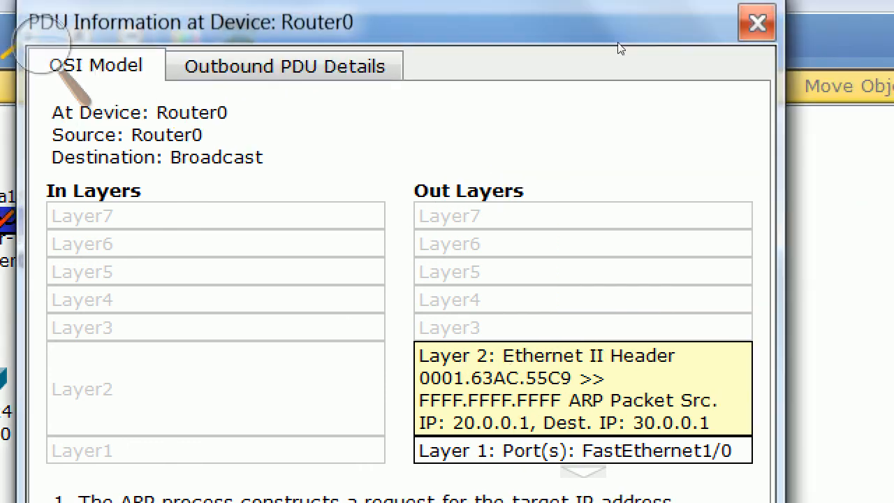
left_click(757, 23)
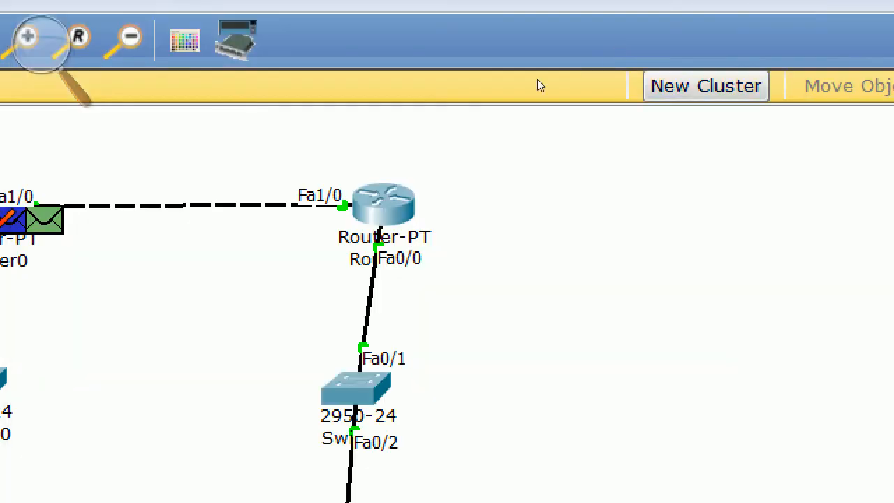
left_click(539, 429)
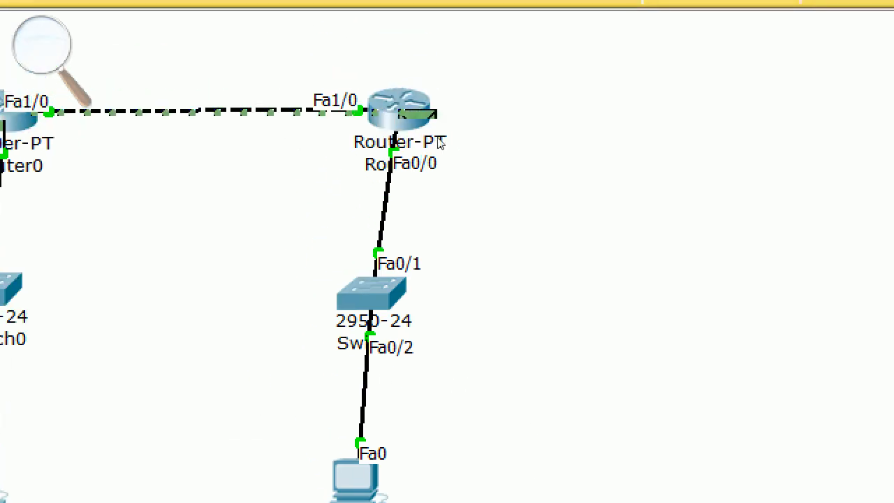
left_click(454, 142)
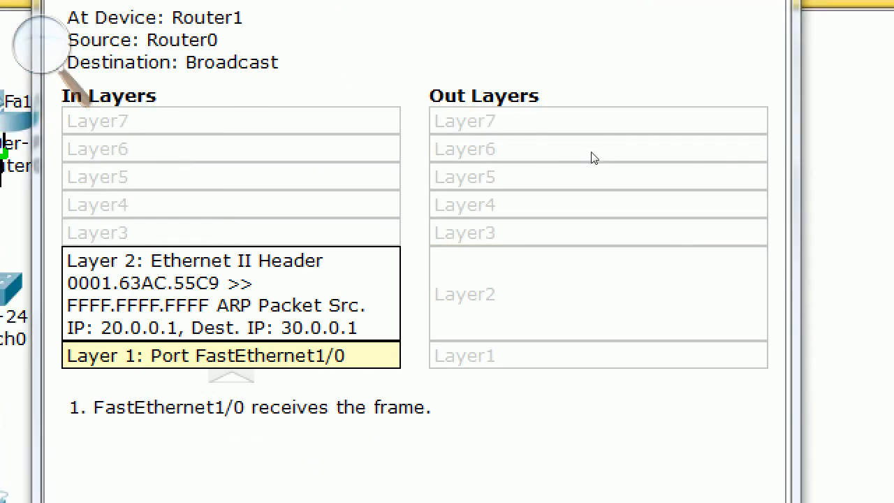
- Examine the ARP broadcast's inbound Layer 2 processing at Router1 and close its PDU information
left_click(392, 255)
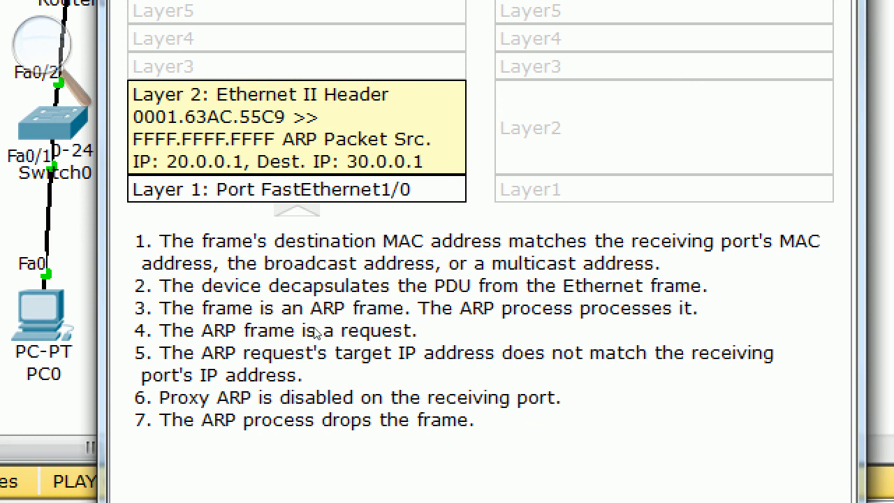
double_click(408, 353)
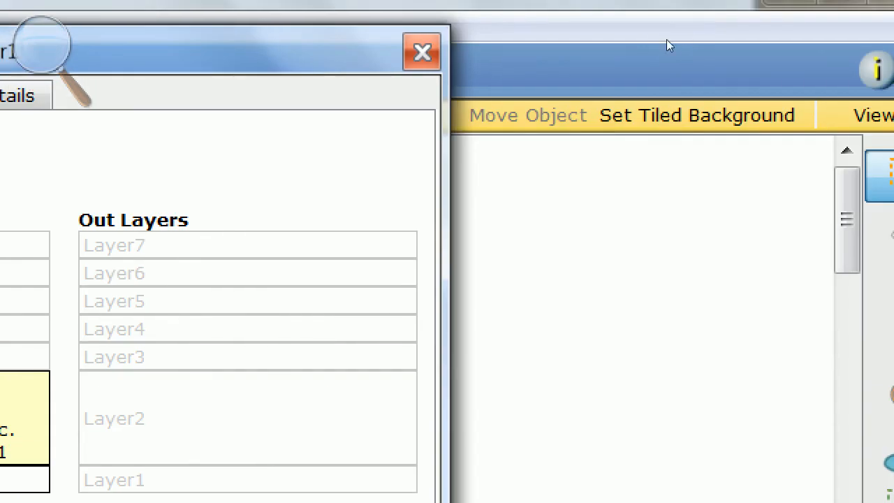
left_click(422, 52)
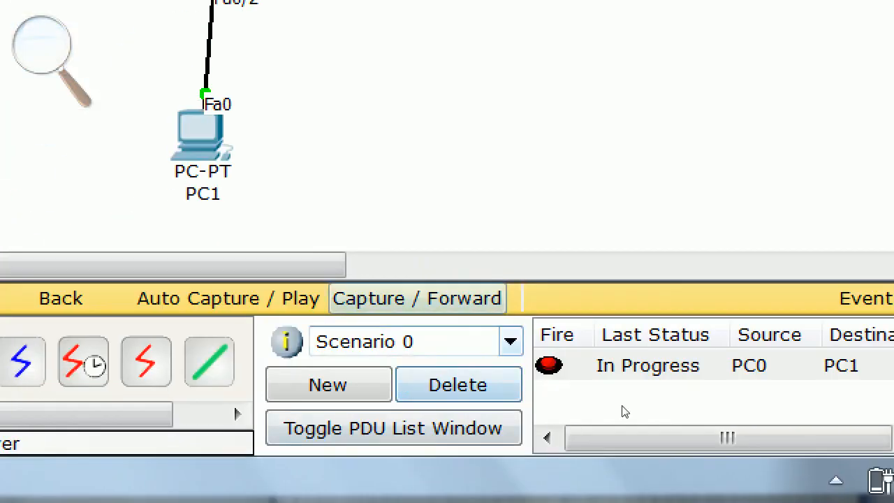
- Delete the PDU scenario and return to Realtime mode with the Magnifier closed
left_click(459, 385)
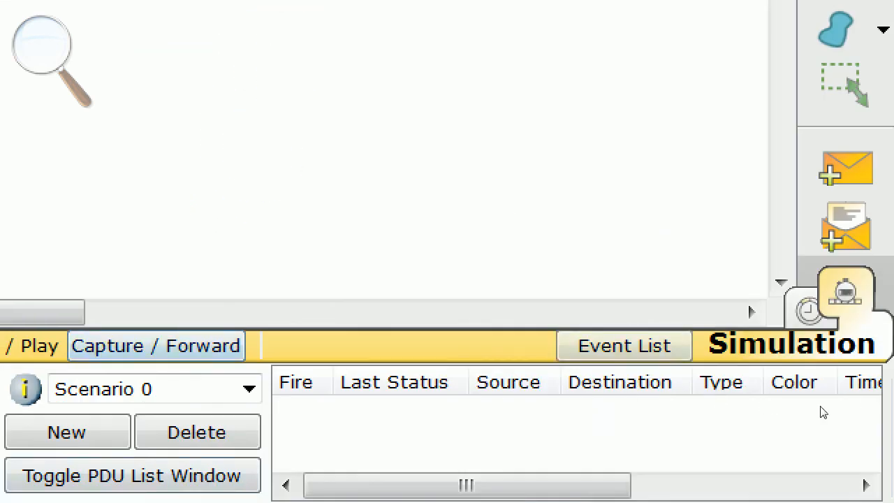
left_click(809, 311)
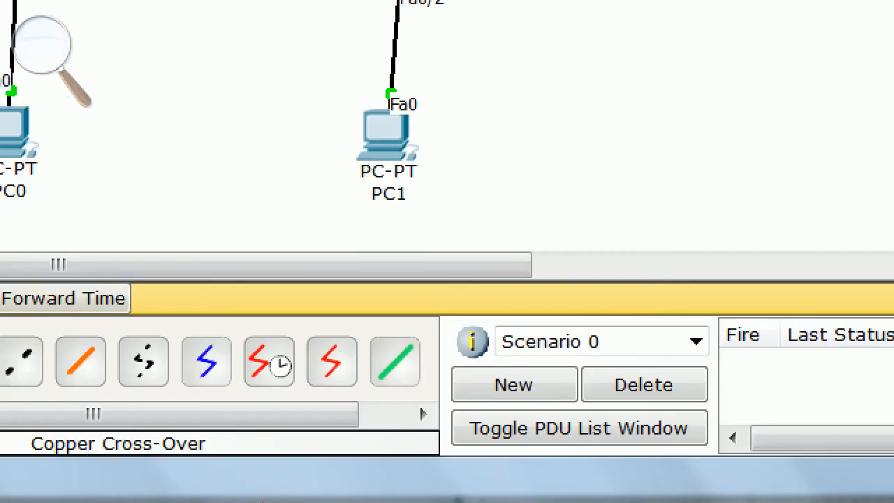
left_click(195, 492)
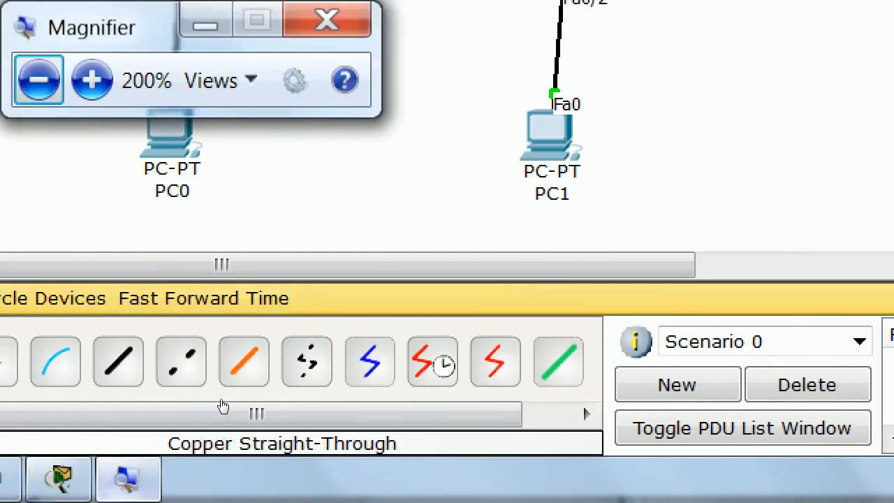
left_click(308, 262)
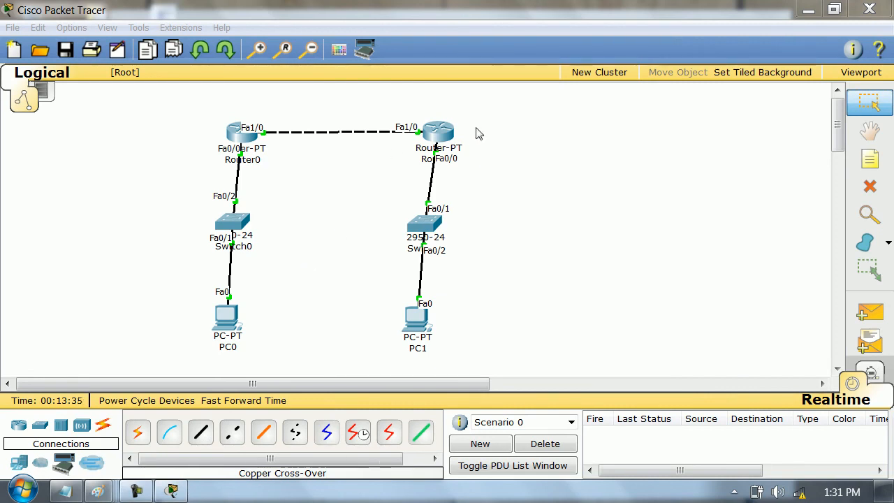
- Minimise Packet Tracer, launch GNS3 and dismiss its new project dialog
left_click(808, 10)
double_click(103, 410)
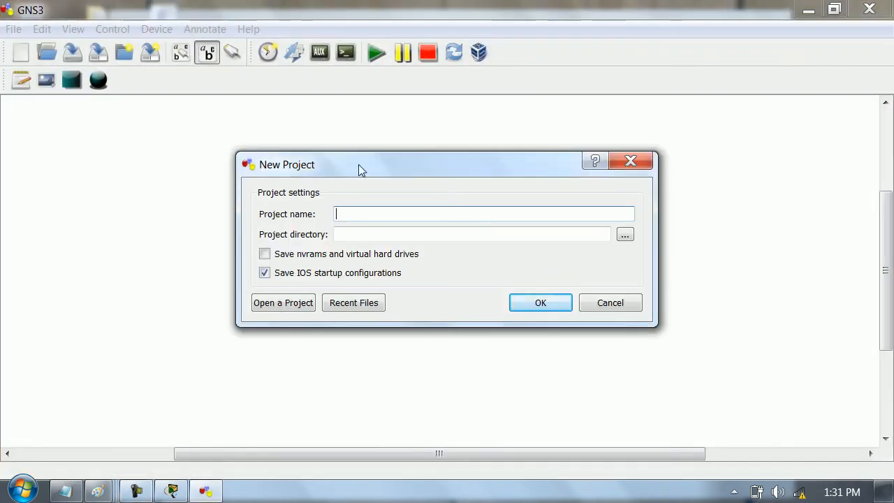
left_click(629, 160)
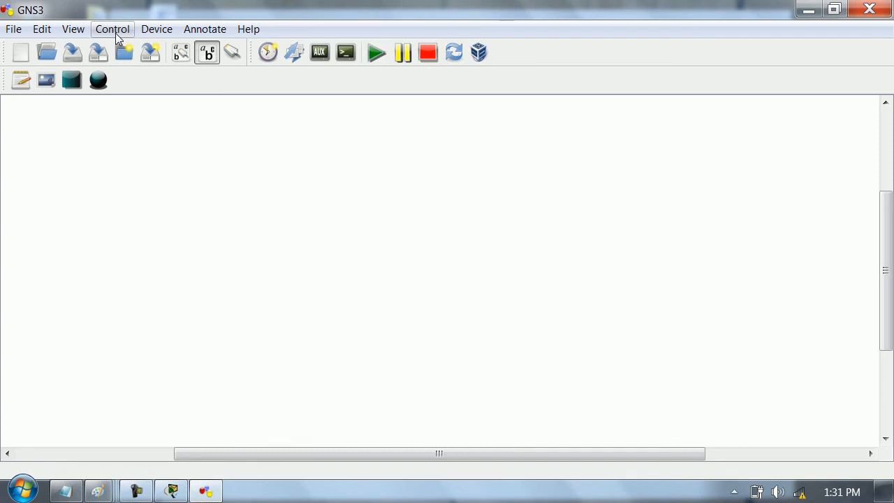
- Show the node types list and add a c3700 router to the empty topology
left_click(88, 30)
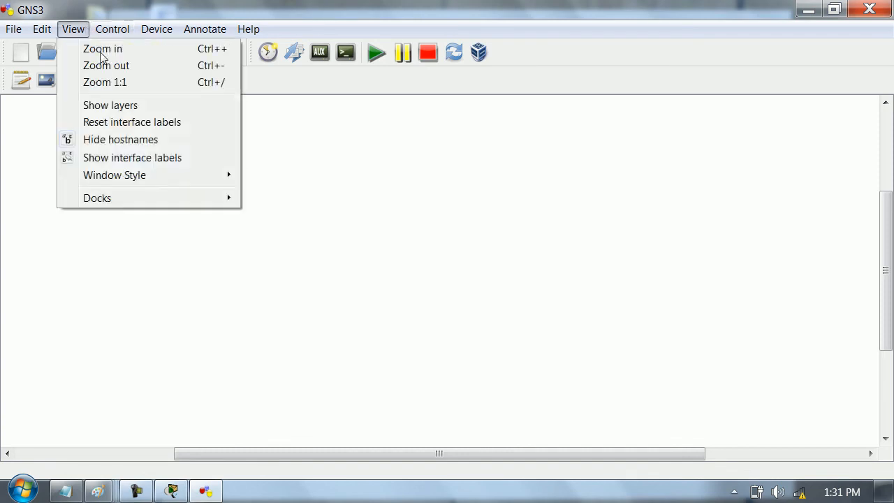
left_click(255, 201)
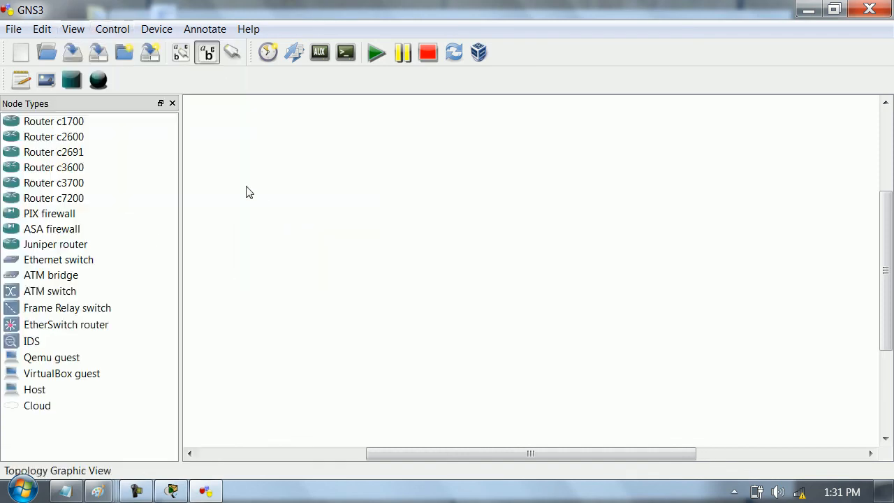
left_click(80, 168)
left_click_drag(78, 185, 170, 180)
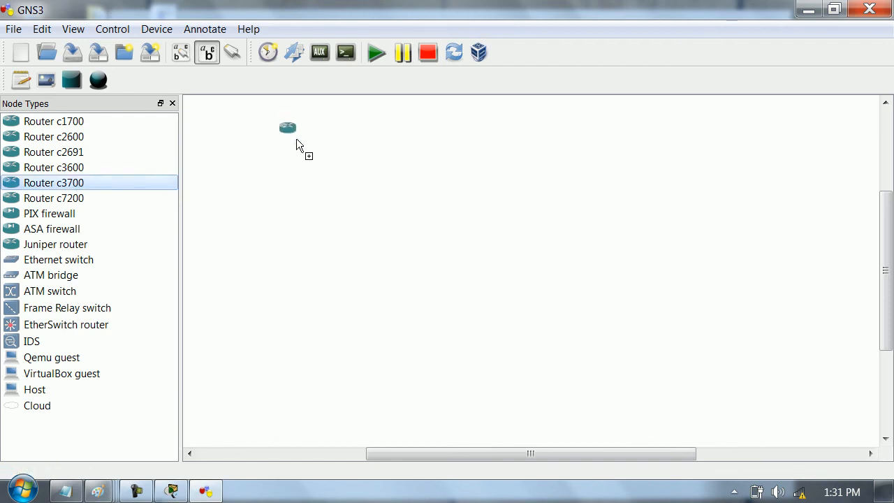
left_click_drag(296, 139, 296, 140)
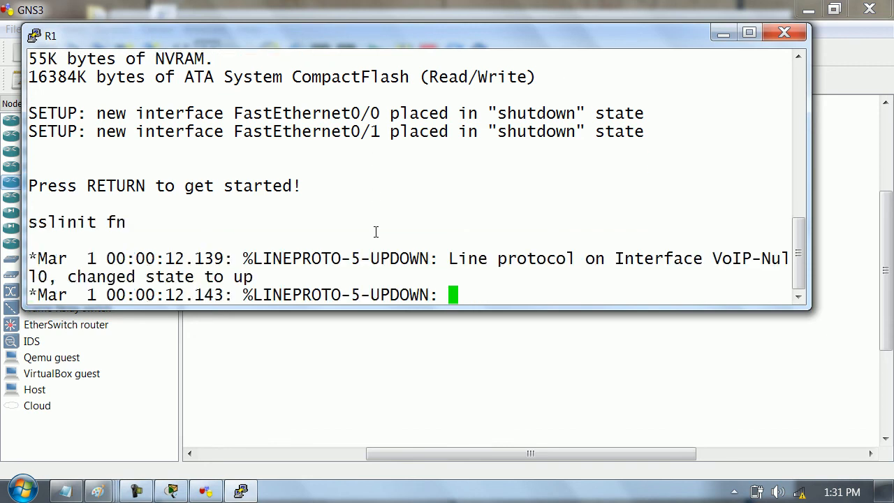
- Enter configuration mode on R1's console and open interface fa0/0 for configuration
key("Return")
key("Return")
key("Return")
key("Return")
key("Return")
key("Return")
key("Return")
key("Return")
key("Return")
key("Return")
key("Return")
key("Return")
type("conf t")
key("Return")
key("Return")
key("Return")
type("int fa0/0")
key("Return")
type("iip add")
key("Tab")
type("10.0.0.1 255.0.0")
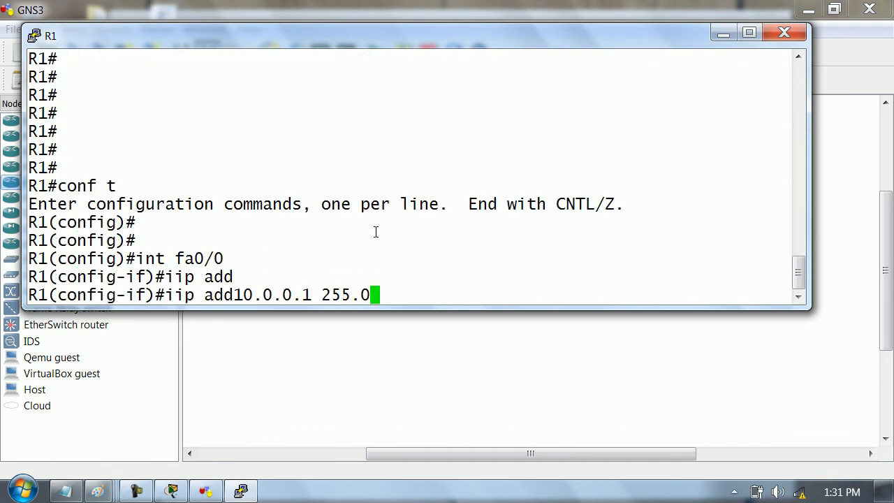
key("Left")
key("Left")
key("Left")
key("Left")
key("Left")
key("Left")
key("Left")
key("Left")
key("Left")
key("Left")
key("Left")
key("Left")
key("Left")
key("Left")
key("Left")
key("Left")
key("Right")
key("Right")
key("Right")
key("Right")
key("Right")
key("Right")
key("Right")
key("Right")
key("Right")
key("Right")
key("Right")
key("Right")
key("Right")
key("Right")
key("Right")
key("Right")
type(".0")
key("Return")
- Assign 10.0.0.1 255.0.0.0 to R1's fa0/0, enable the interface and return to privileged EXEC mode
type("ip add")
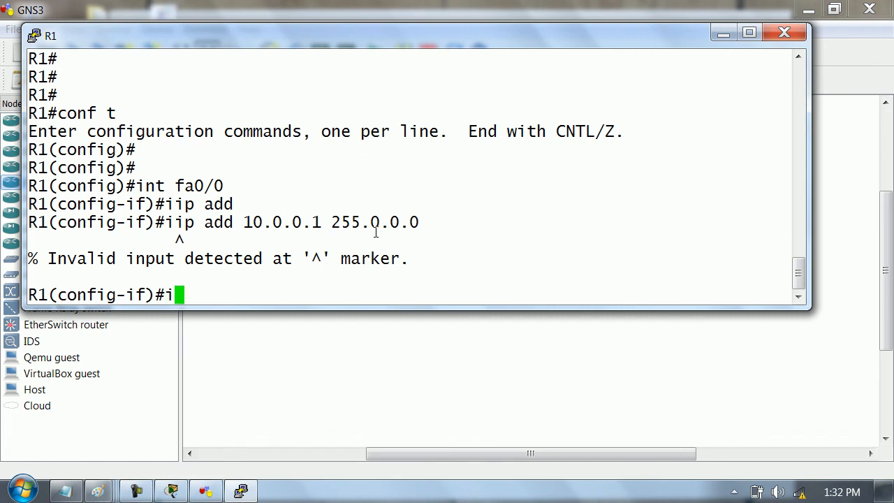
key("Tab")
type("10.0.0.")
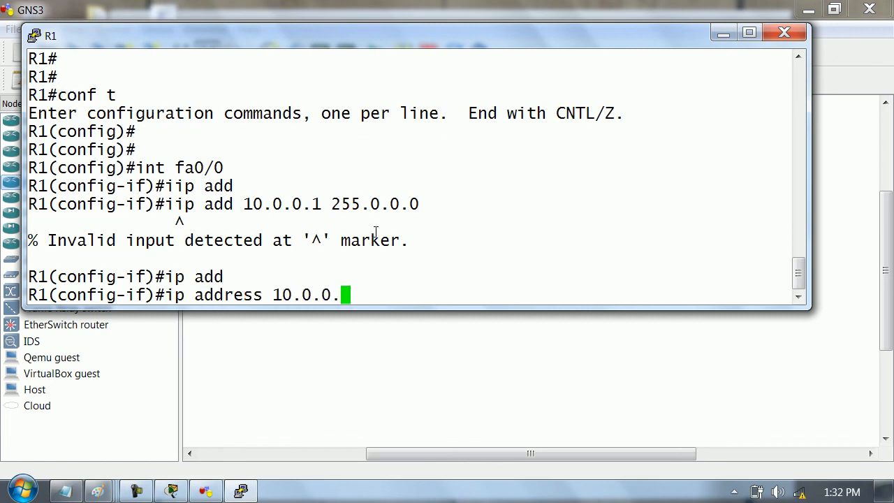
type("1 255.0.0.0")
key("Return")
type("no sh")
key("Tab")
key("Return")
type("exit")
key("Return")
type("exit")
key("Return")
- Display the IP settings of R1's fa0/0 and highlight the proxy ARP status line
type("show ip int fa")
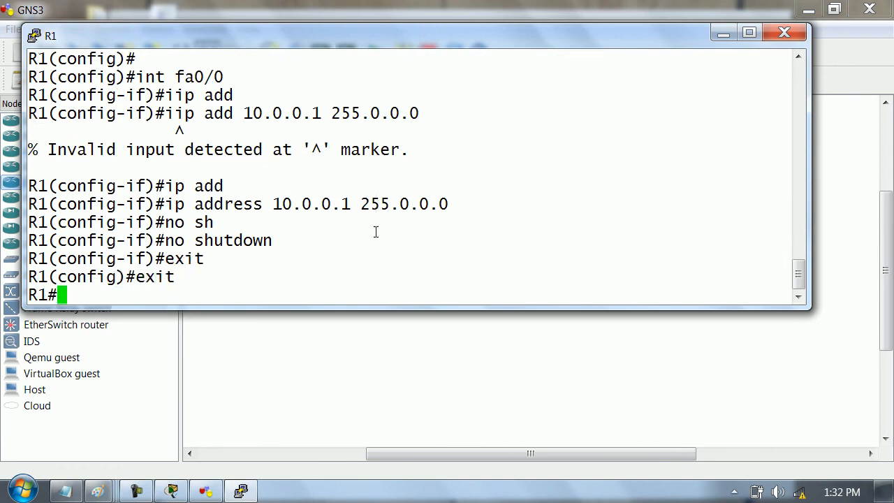
type("0/")
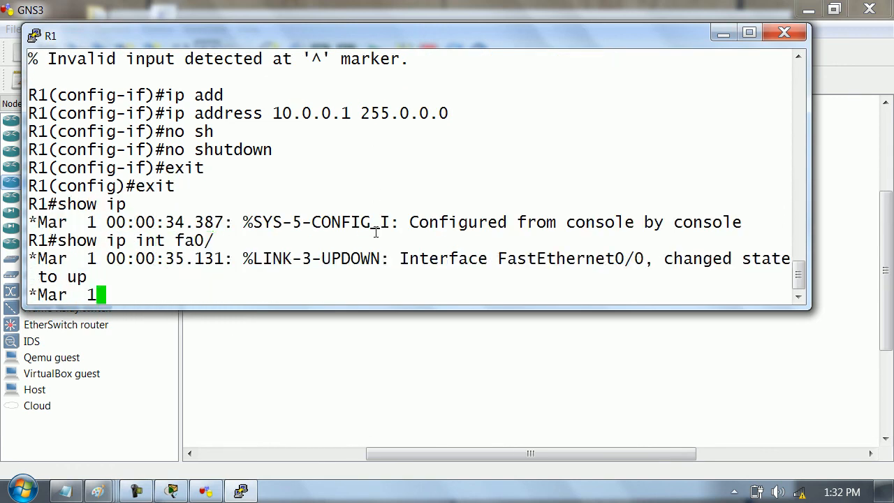
type("0")
key("Return")
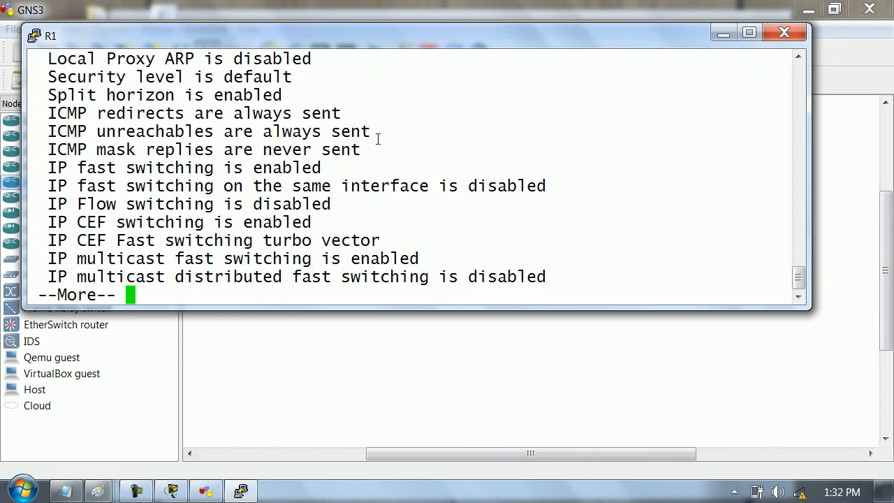
scroll(199, 126, "up", 3)
left_click_drag(42, 163, 270, 163)
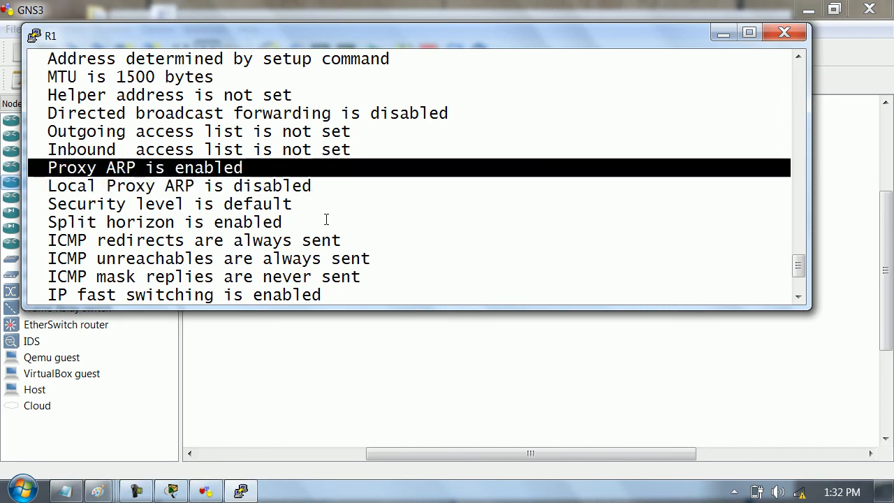
key("Return")
key("Return")
- Disable proxy ARP on R1's fa0/0 with no ip proxy-arp and return to privileged EXEC mode
type("cof t")
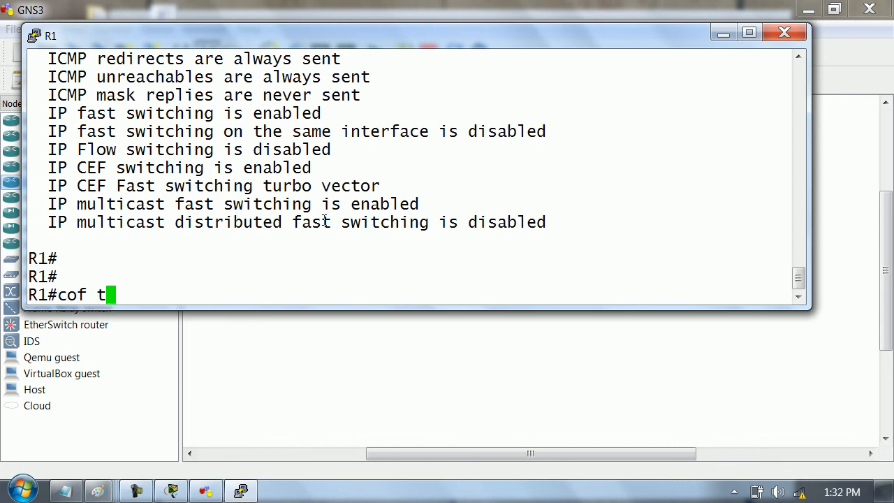
key("Return")
type("conf t")
key("Return")
type("ut=")
key("BackSpace")
key("BackSpace")
key("BackSpace")
type("it")
key("BackSpace")
type("nt fa0/0")
key("Return")
type("no i")
key("BackSpace")
type("ip po")
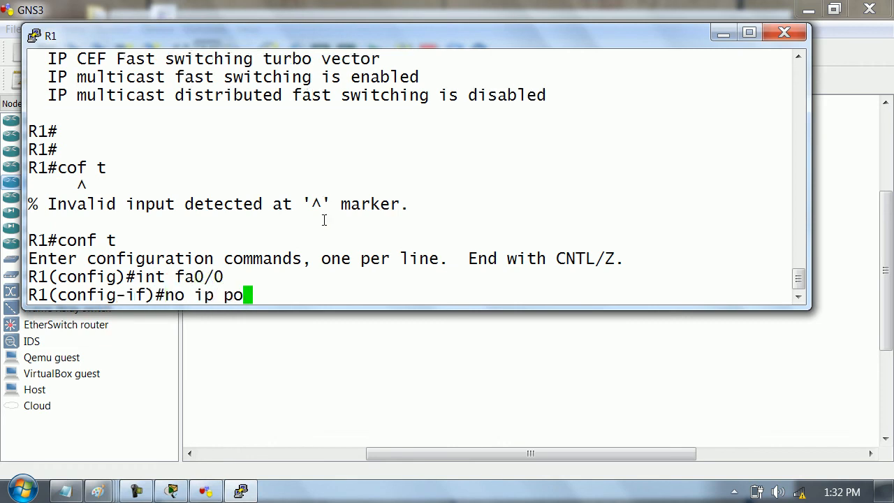
key("BackSpace")
type("r")
key("Tab")
key("Return")
type("exit")
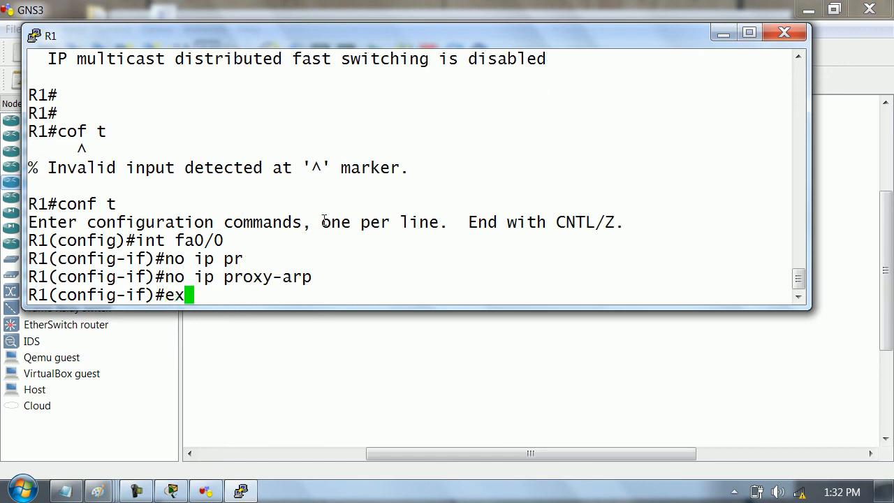
key("Return")
type("exit")
key("Return")
- Recheck the IP settings of R1's fa0/0 and highlight the proxy ARP line after the configuration change
type("show ip")
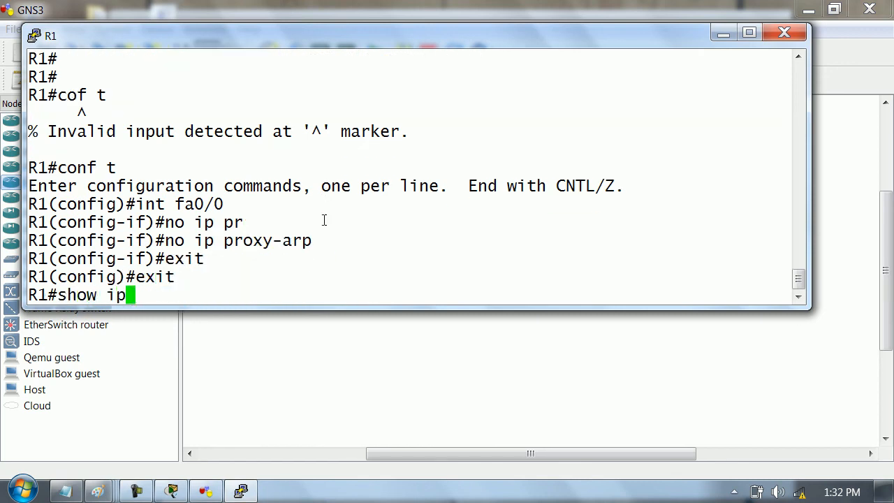
type(" in f")
key("BackSpace")
key("BackSpace")
type("r")
key("Tab")
key("BackSpace")
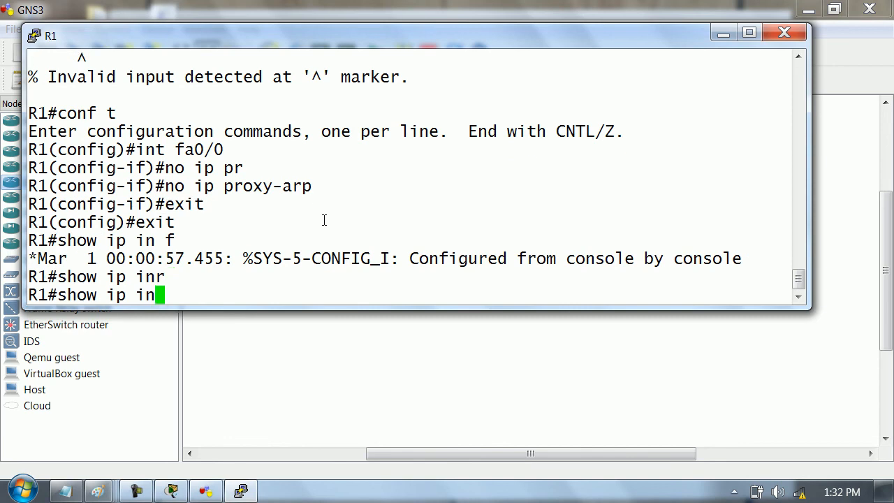
type("t fa")
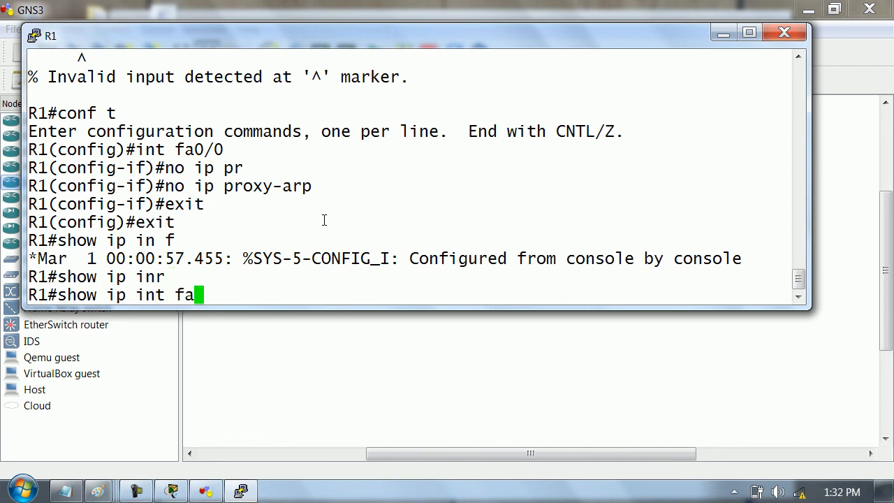
type("0/0")
key("Return")
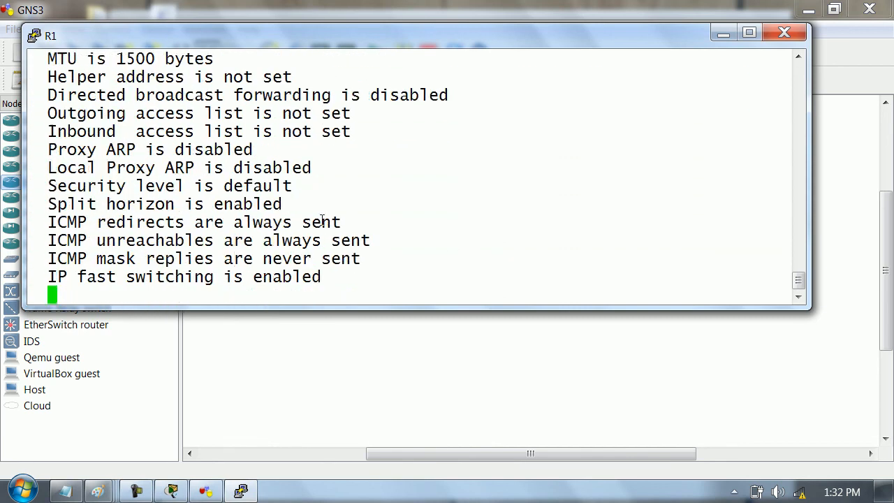
scroll(155, 77, "up", 2)
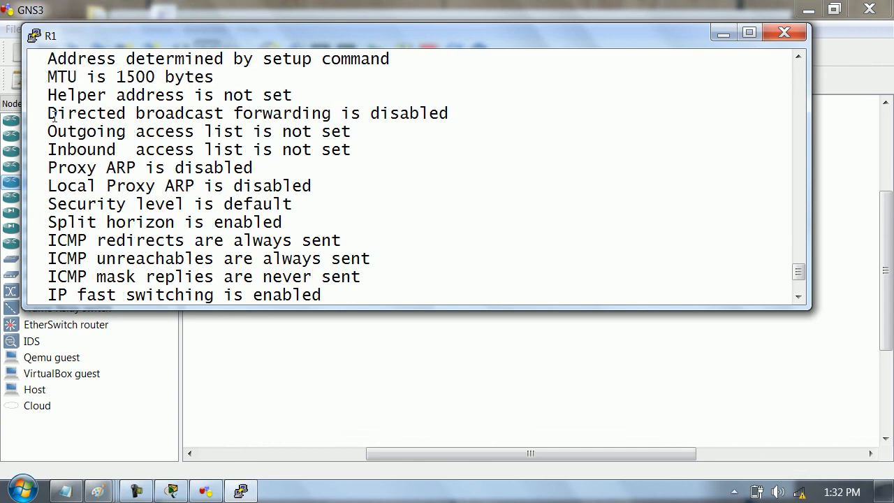
left_click_drag(49, 171, 276, 161)
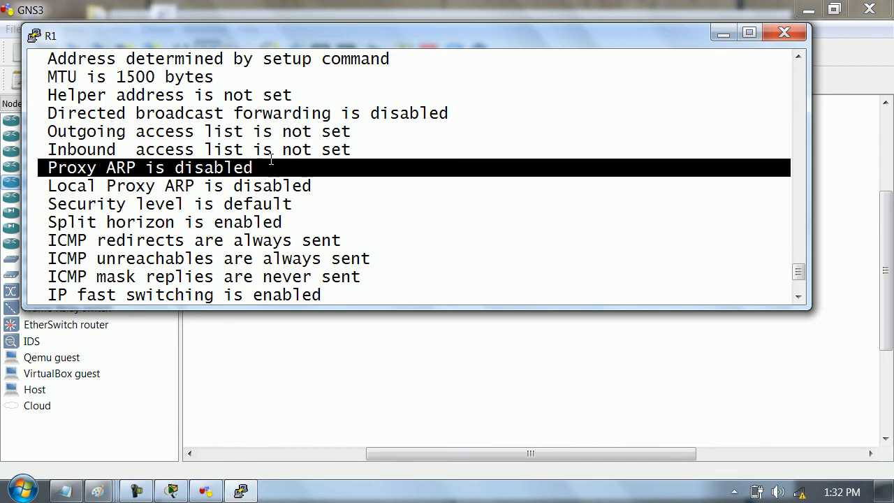
- Close R1's console, stop the router and quit GNS3
left_click(785, 32)
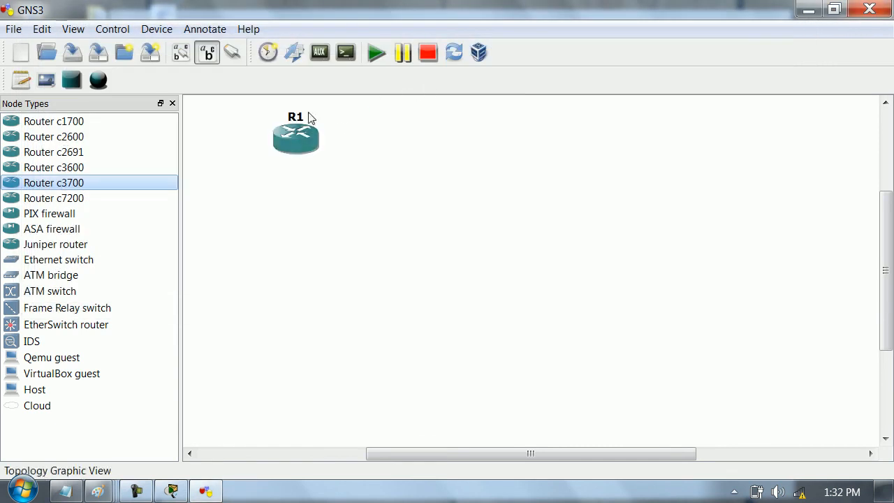
left_click(439, 55)
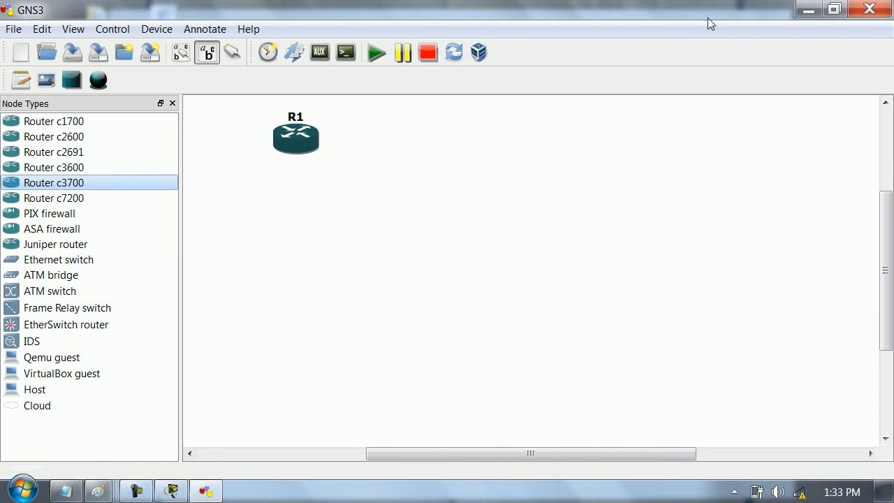
left_click(869, 9)
left_click(480, 264)
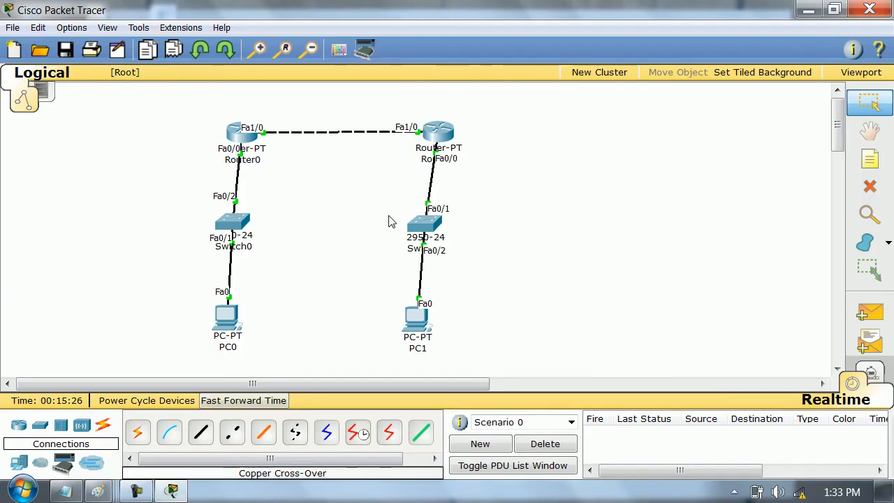
- Switch to Packet Tracer and place three generic Router-PT routers in a triangle on an empty area of the workspace
scroll(455, 203, "down", 5)
scroll(458, 224, "down", 3)
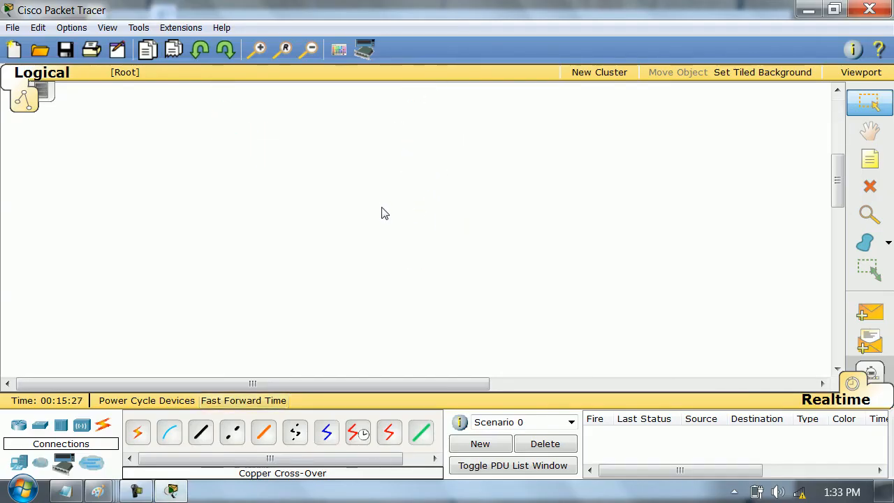
left_click(19, 429)
left_click(358, 431)
left_click(323, 204)
left_click(358, 434)
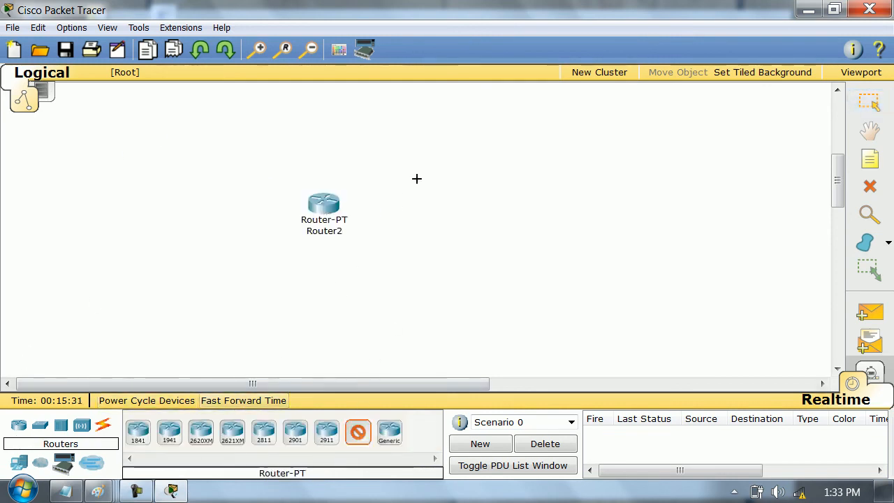
left_click(426, 143)
left_click(358, 434)
left_click(455, 241)
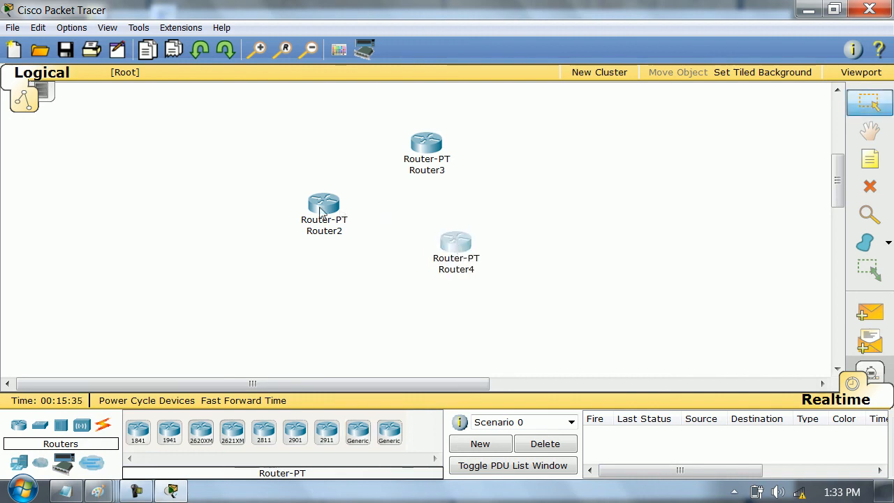
- Nudge Router2 and Router4 into place and link all three routers in a triangle using the automatic connection type
left_click_drag(327, 206, 311, 212)
left_click_drag(464, 243, 453, 258)
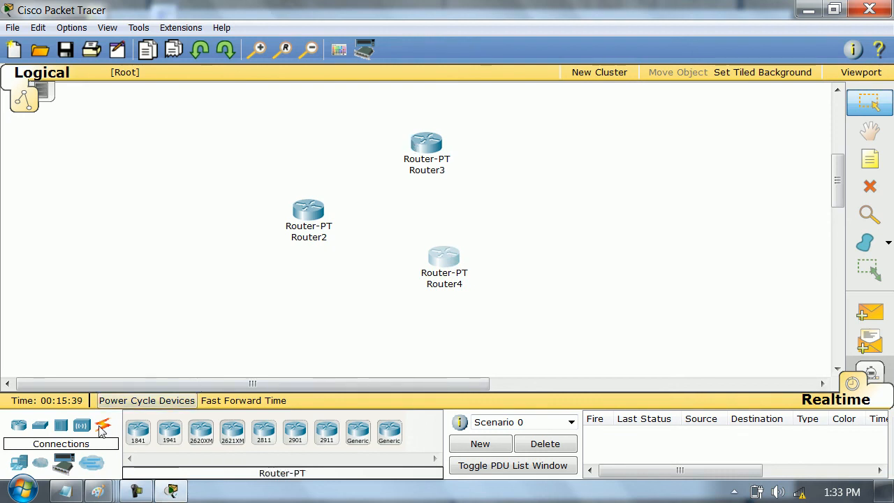
left_click(103, 427)
left_click(138, 432)
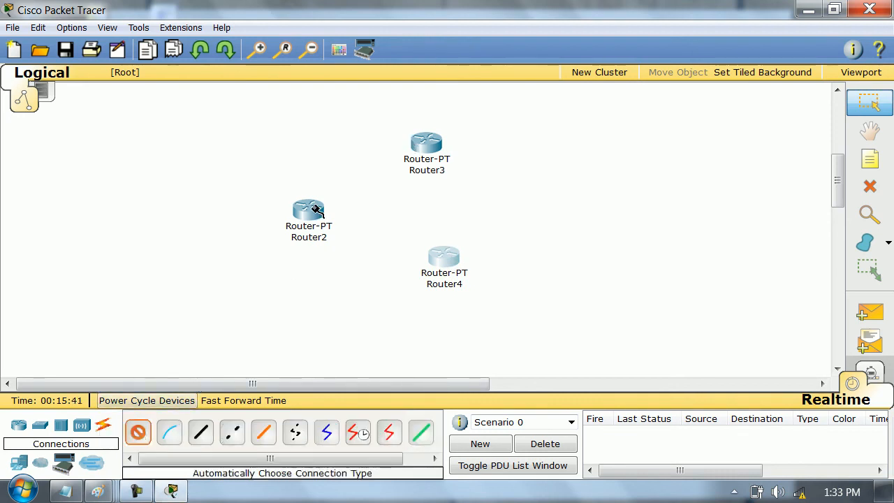
left_click(318, 213)
left_click(423, 143)
left_click(426, 146)
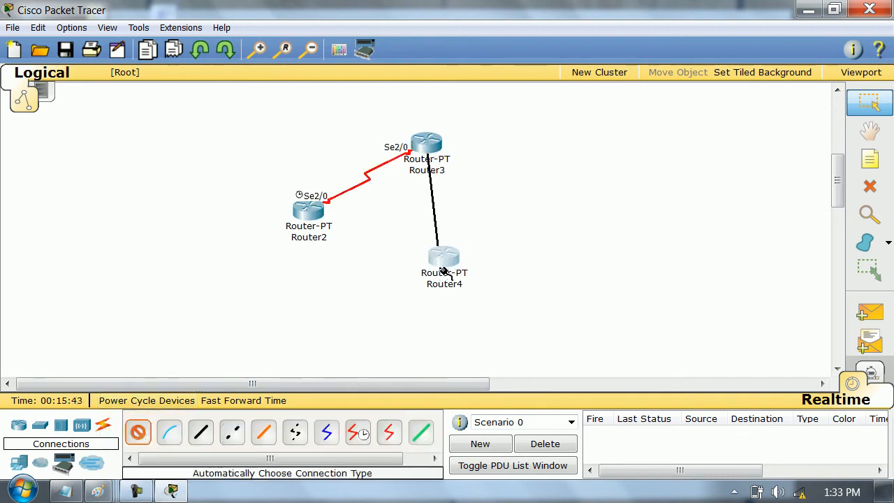
left_click(443, 272)
left_click(316, 218)
left_click(446, 256)
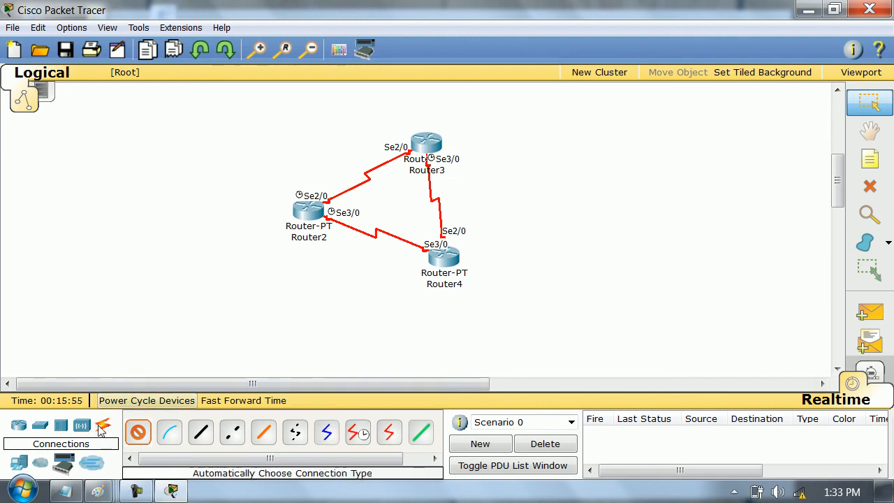
- Place three generic PCs, one beside each of Router2, Router3 and Router4
left_click(19, 462)
left_click(169, 432)
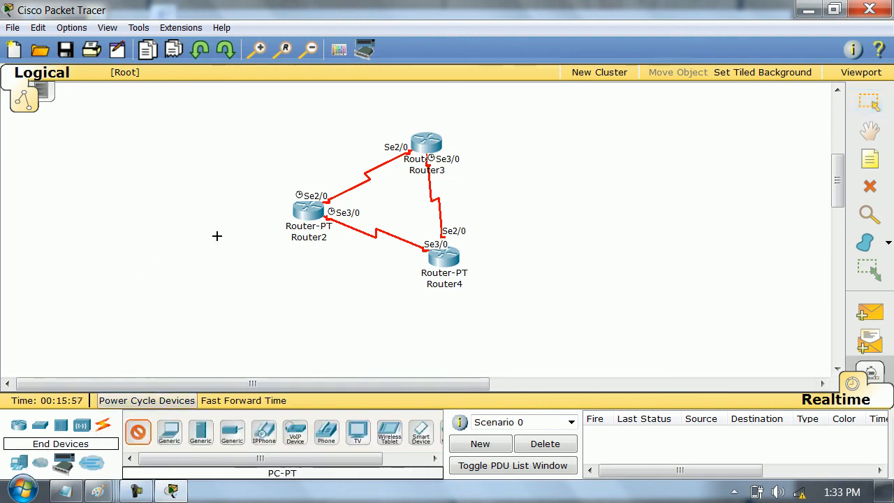
left_click(245, 213)
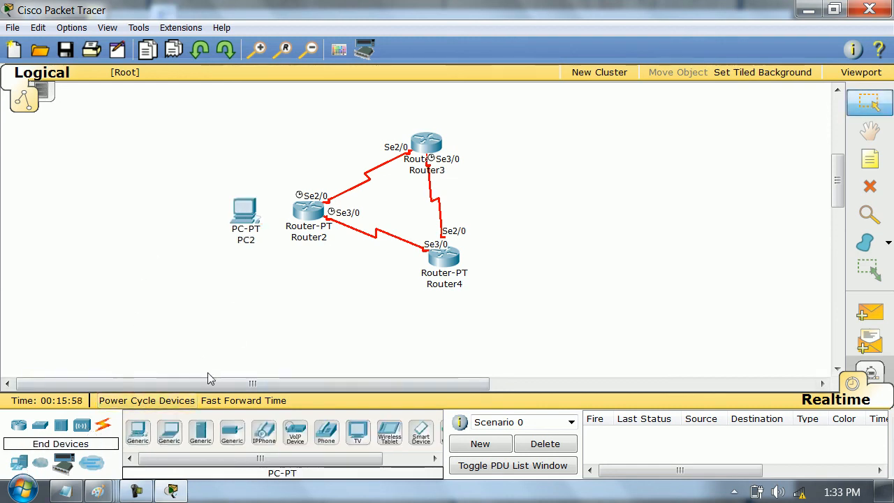
left_click(138, 432)
left_click(503, 134)
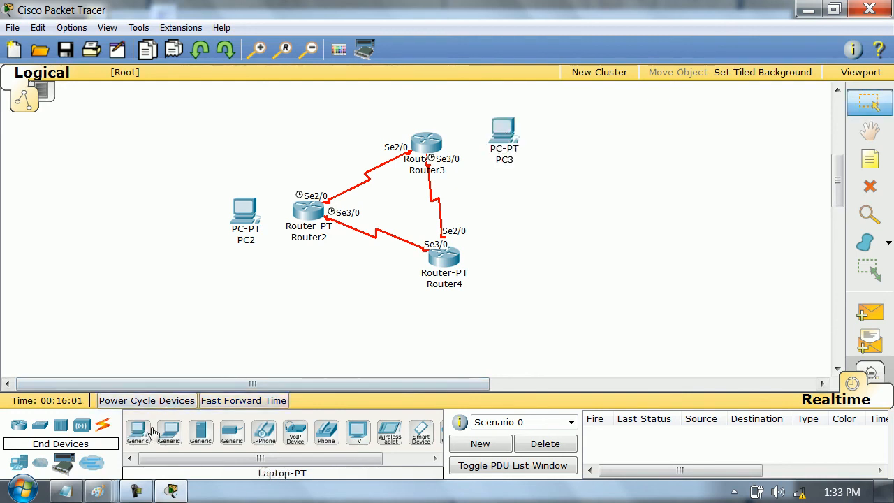
left_click(137, 431)
left_click(515, 257)
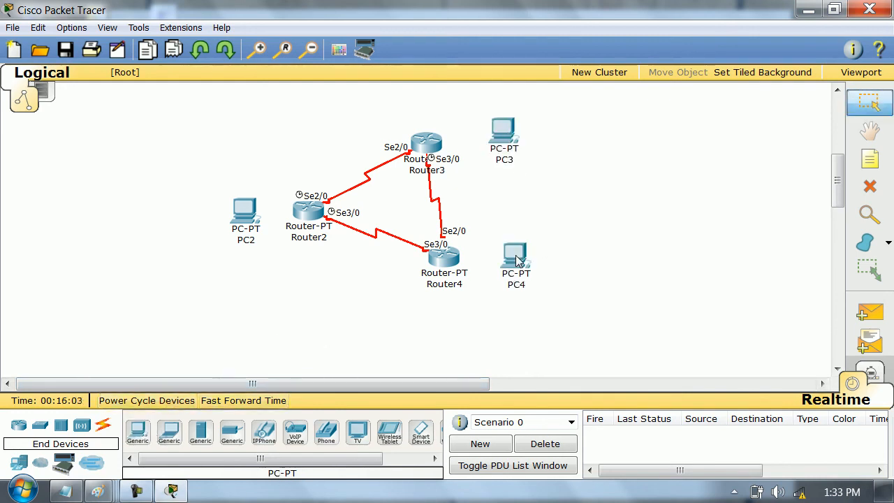
- Move the PC beside Router3 away from the router and delete it from the topology
left_click_drag(515, 140, 582, 130)
left_click_drag(544, 107, 610, 139)
key("Delete")
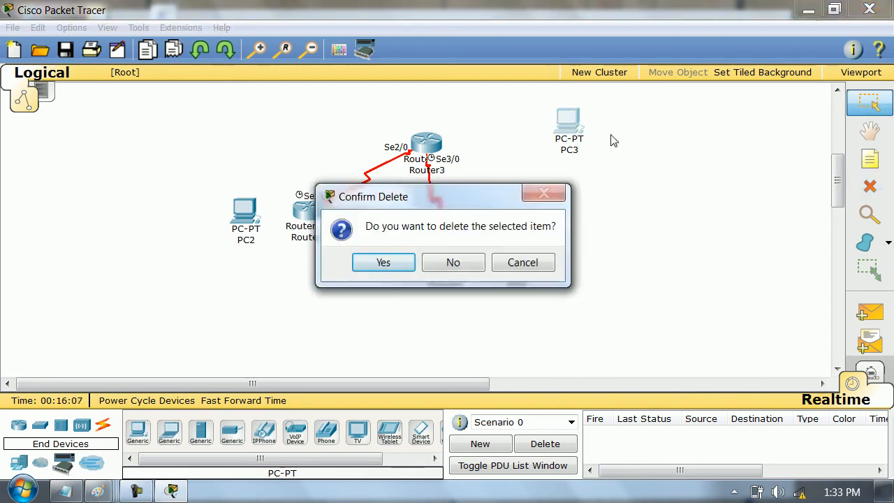
left_click(395, 262)
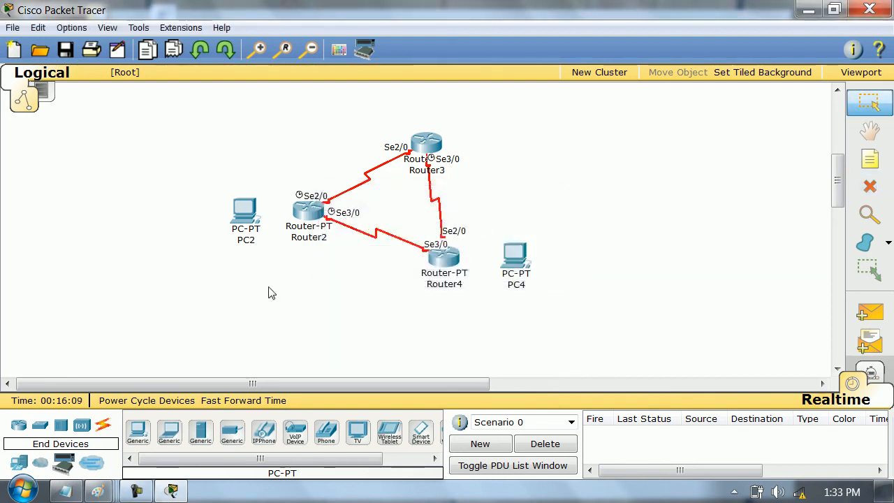
- Connect PC2 to Router2 and PC4 to Router4 with automatically chosen cables, and move both PCs farther away from their routers
left_click(103, 425)
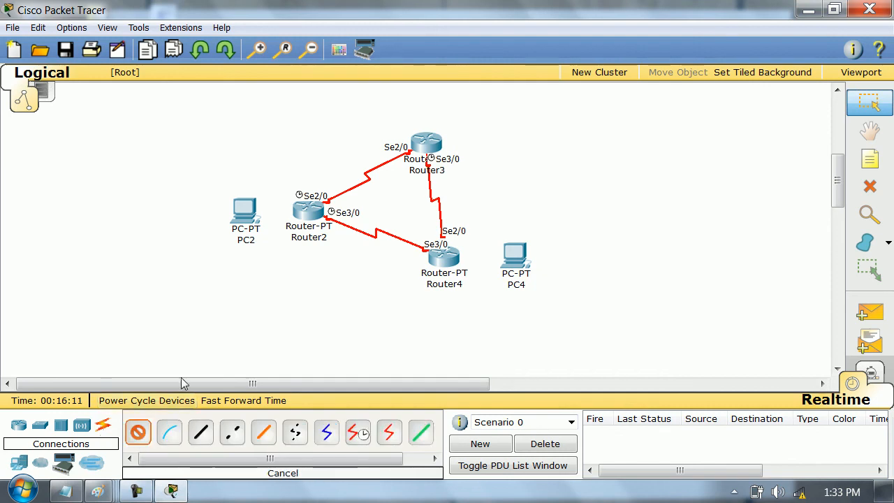
left_click(242, 209)
left_click(311, 213)
left_click(137, 433)
left_click(445, 256)
left_click(526, 260)
left_click_drag(241, 230, 136, 231)
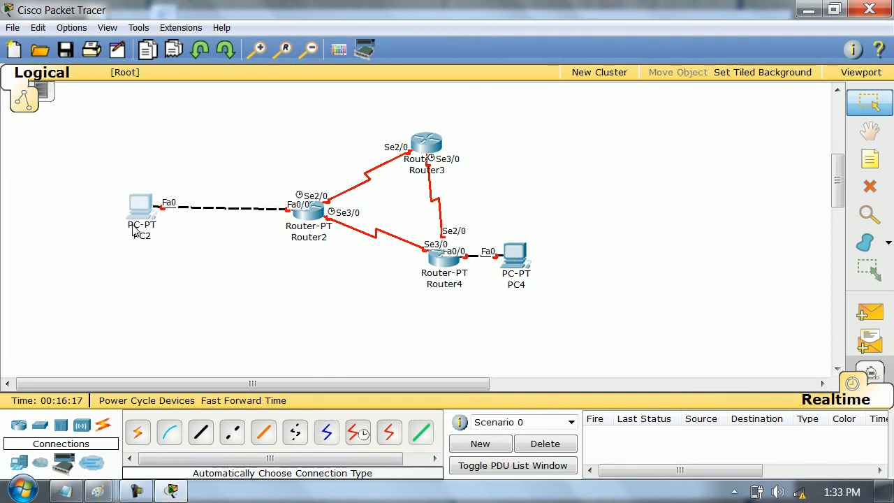
left_click_drag(516, 258, 596, 257)
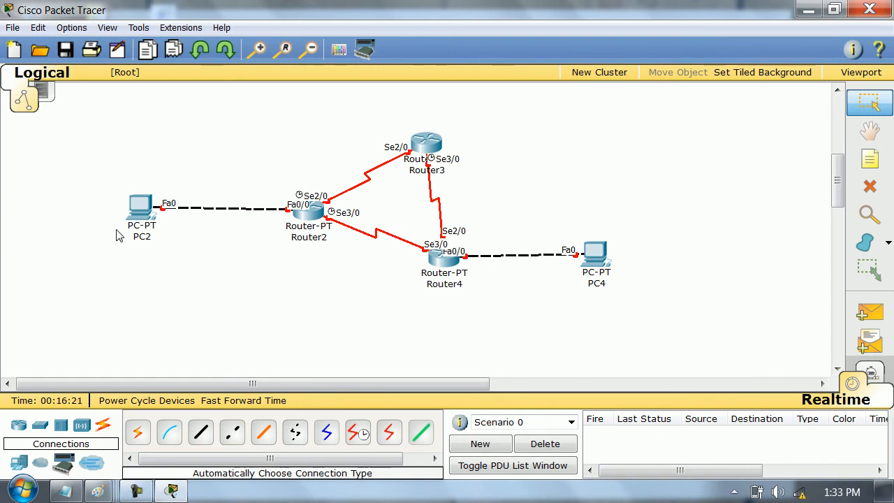
- Add notes labelling the PC2–Router2 link 10.0.0.0/8 and the Router2–Router3 link 12.0.0.0/8
key("n")
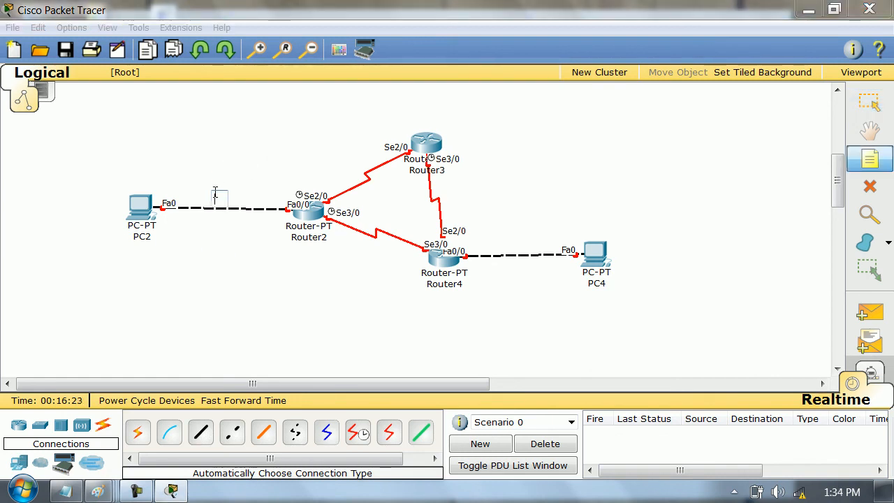
left_click(216, 192)
type("10.0.0.0/8")
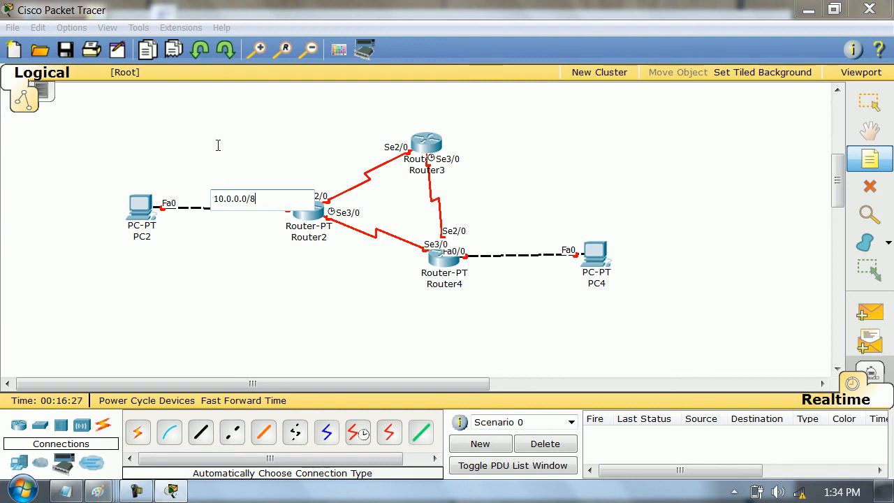
key("Escape")
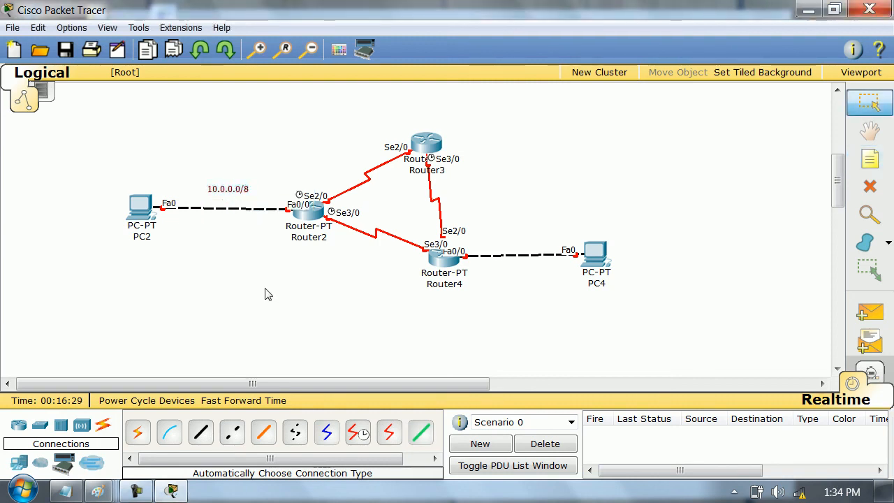
key("n")
left_click(343, 175)
type("12.0.0.0/8")
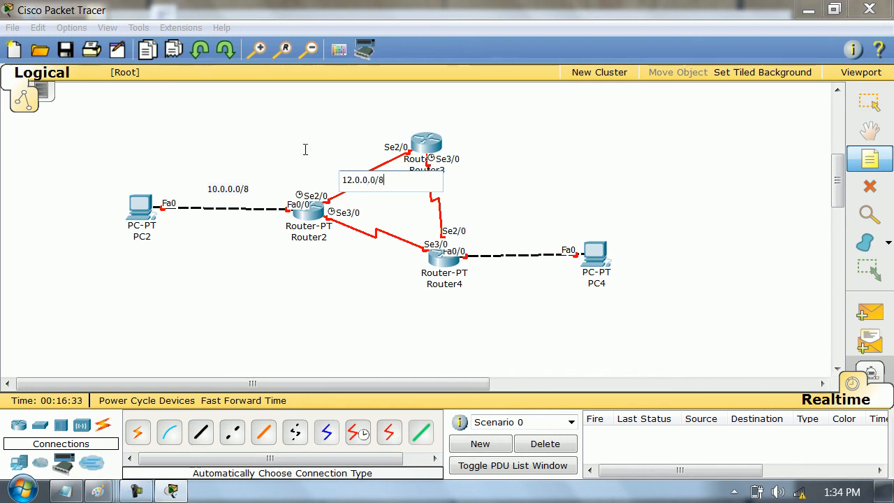
key("Escape")
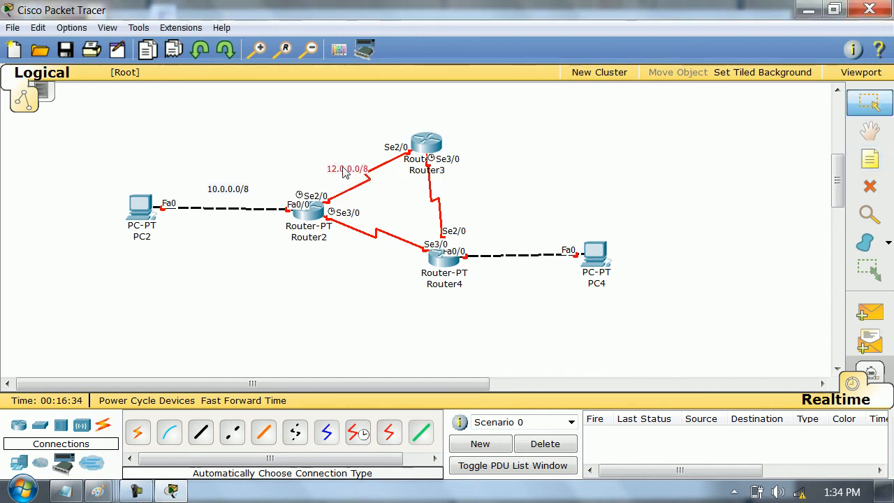
- Add a note reading 13.0.0.0/8 just below the serial link between Router2 and Router4
key("n")
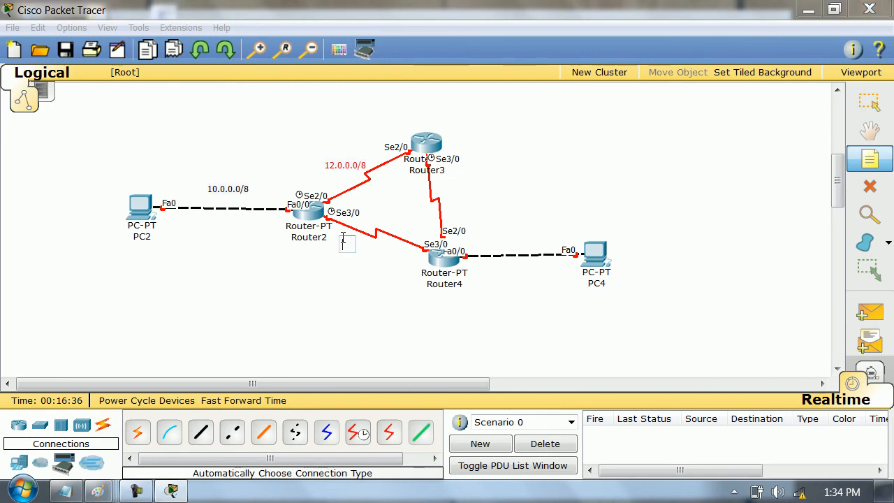
left_click(344, 241)
type("13.0.0.0/")
key("Escape")
left_click_drag(347, 243, 351, 251)
- Add a note reading 20.0.0.0/8 centred above the link between Router4 and PC4
key("n")
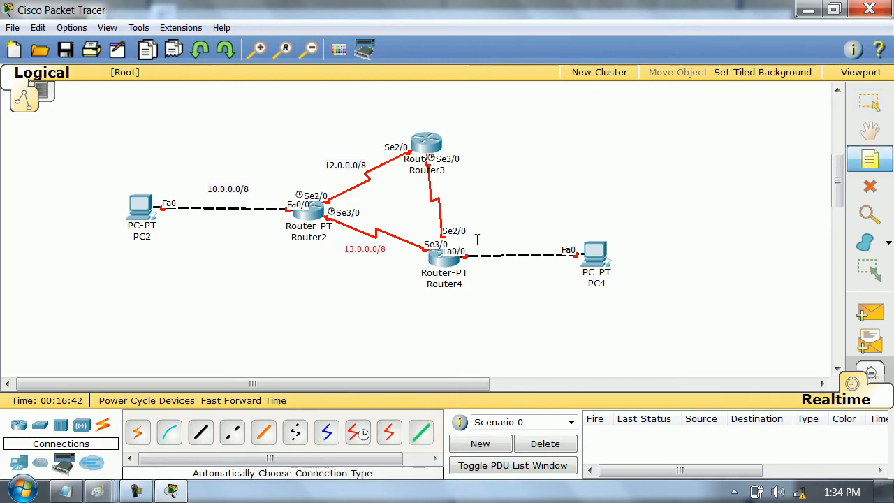
left_click(478, 242)
type("20.0.0.0/8")
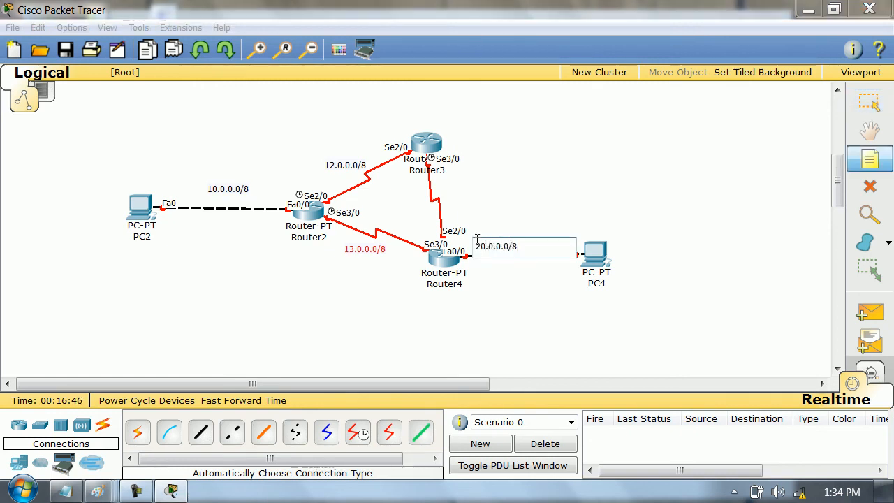
key("Escape")
left_click_drag(512, 248, 527, 241)
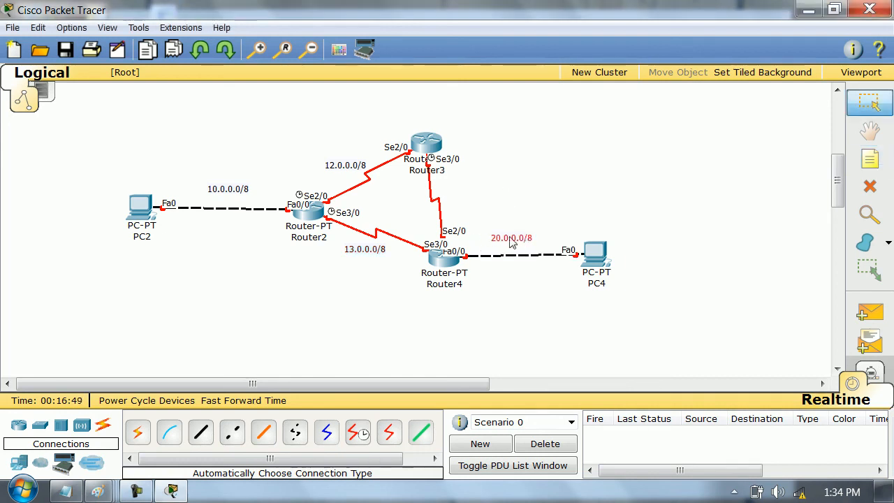
- Add a note reading 23.0.0.0/8 beside the serial link between Router3 and Router4
key("n")
left_click(422, 199)
type("23.0.0.0/8")
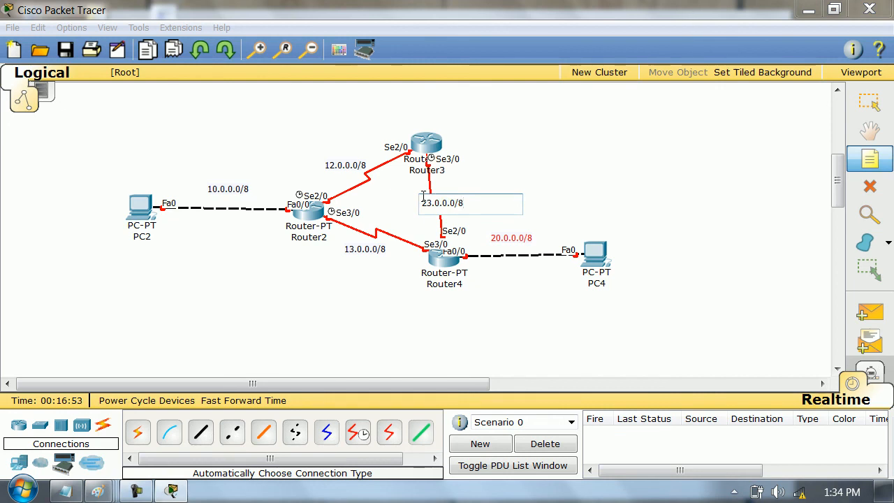
left_click(532, 171)
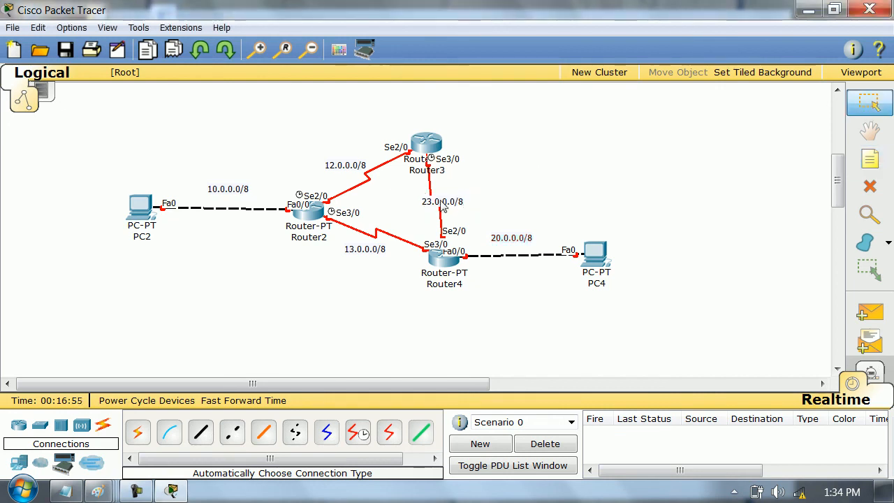
left_click_drag(443, 207, 470, 195)
- Add a note reading R1 and position it over Router2's icon
key("n")
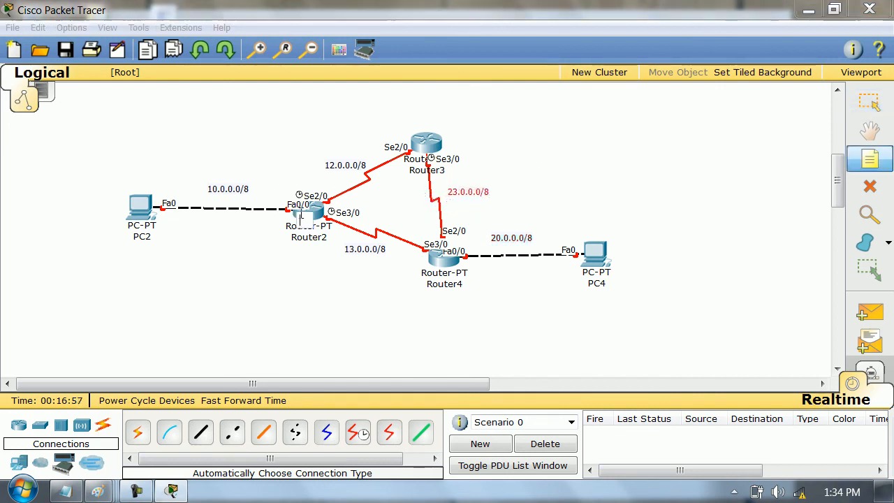
left_click(300, 216)
type("R1")
left_click(308, 223)
left_click_drag(308, 223, 316, 222)
- Add note labels on the other two routers, R2 on Router3 and R3 on Router4
key("n")
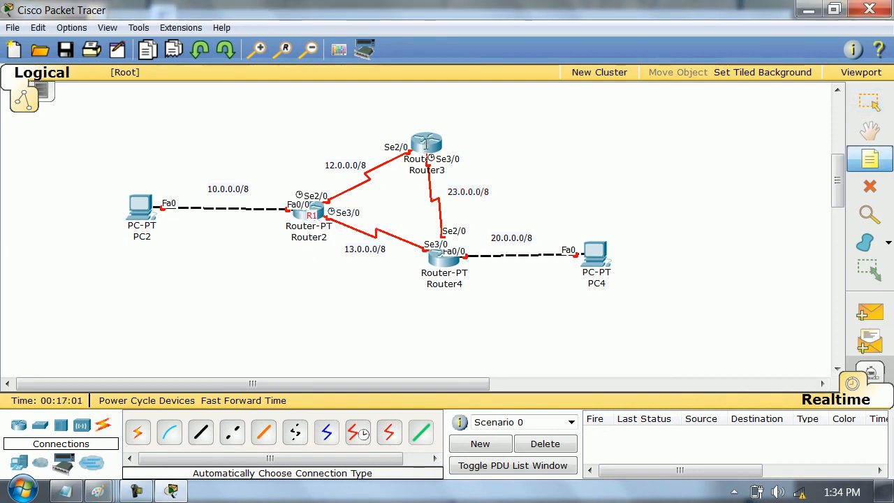
left_click(426, 147)
type("R2")
left_click(480, 126)
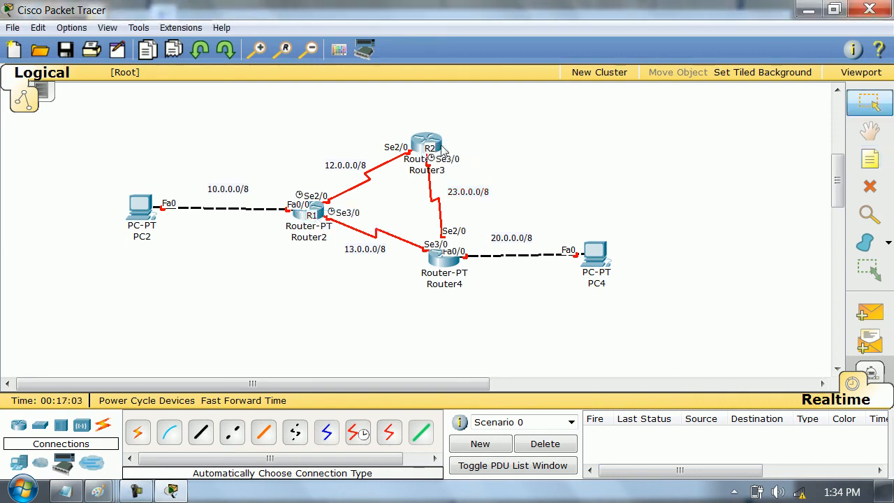
key("n")
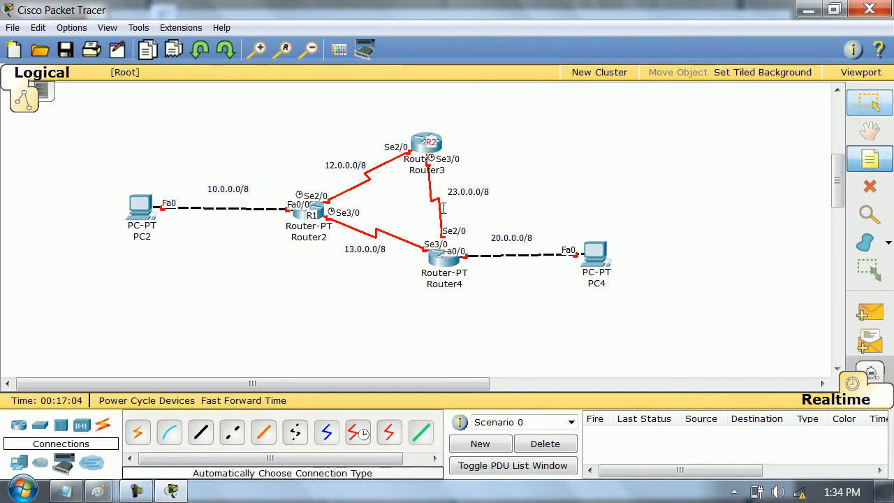
left_click(437, 263)
type("R3")
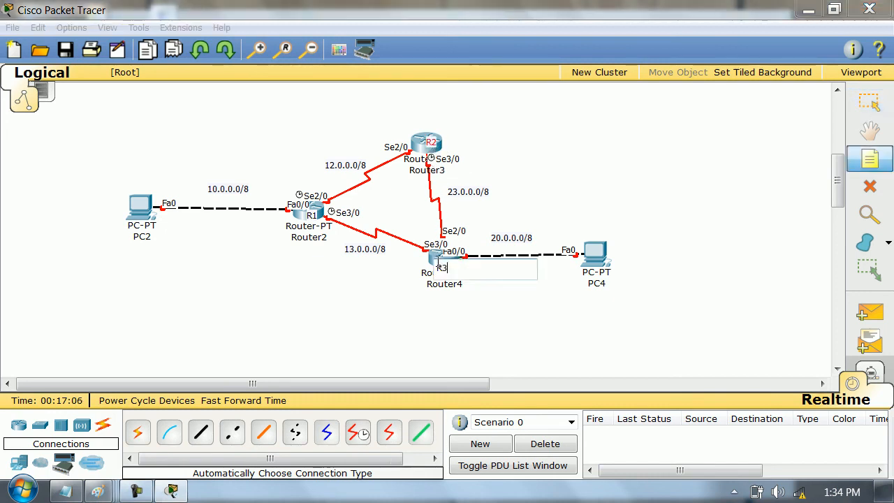
left_click(534, 184)
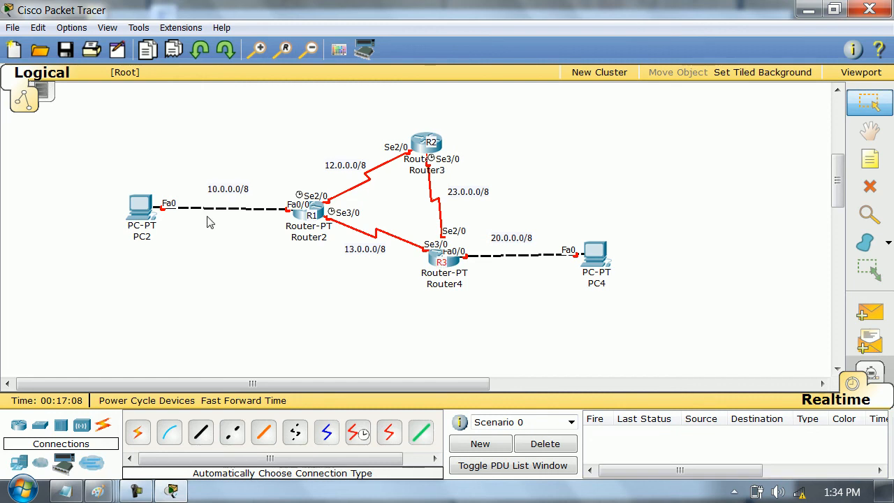
- Give PC2 the static IP address 10.0.0.1 with mask 255.0.0.0, fill in its default gateway and close its window
left_click(140, 214)
left_click(359, 102)
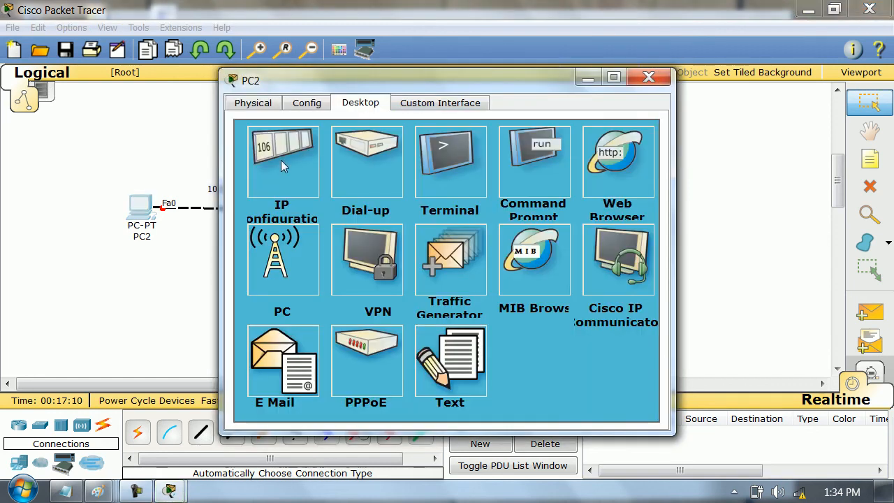
left_click(284, 157)
type("10.0.0.0")
key("BackSpace")
type("1")
key("Tab")
key("Tab")
type("1")
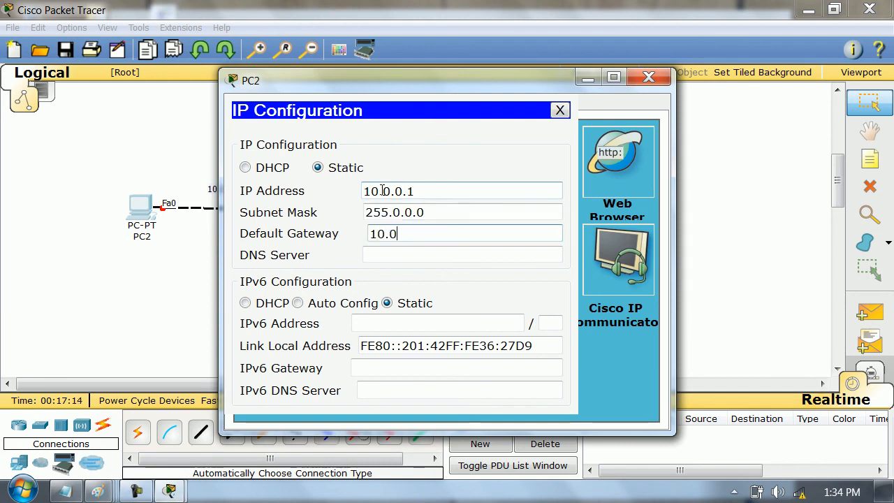
left_click(649, 77)
- Give PC4 the static IP address 20.0.0.1 with mask 255.0.0.0 and default gateway 20.0.0.20
left_click(595, 253)
left_click(349, 110)
left_click(308, 148)
left_click(383, 186)
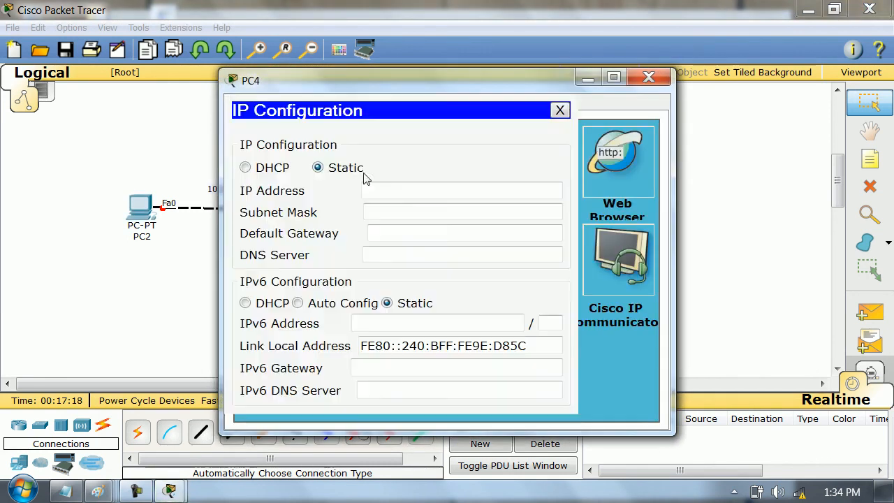
type("20.00.")
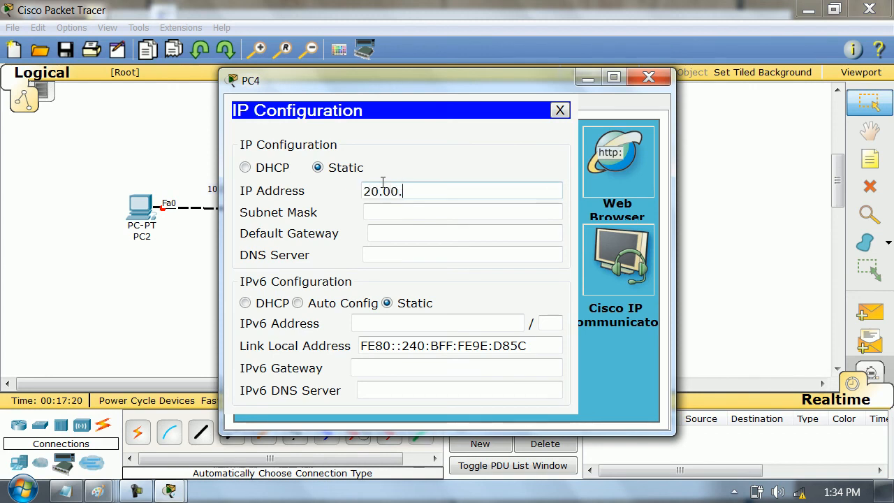
type("0")
type("1")
key("Tab")
key("Tab")
type("2")
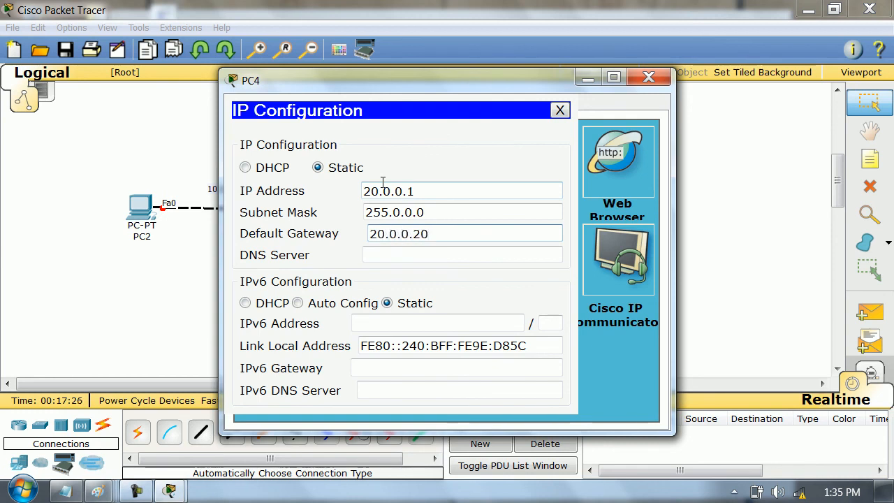
- Close PC4's window and open Router2's command line, answering no to the configuration dialog
left_click(649, 77)
left_click(317, 209)
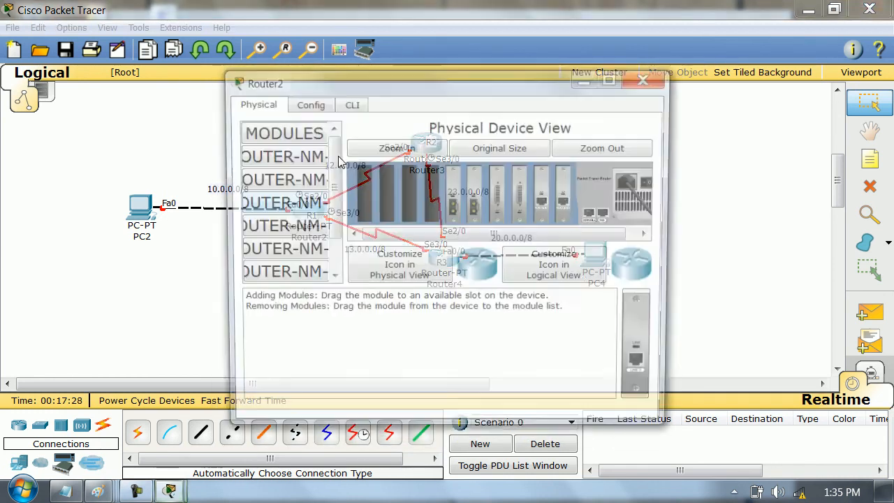
left_click_drag(377, 83, 541, 70)
left_click(513, 89)
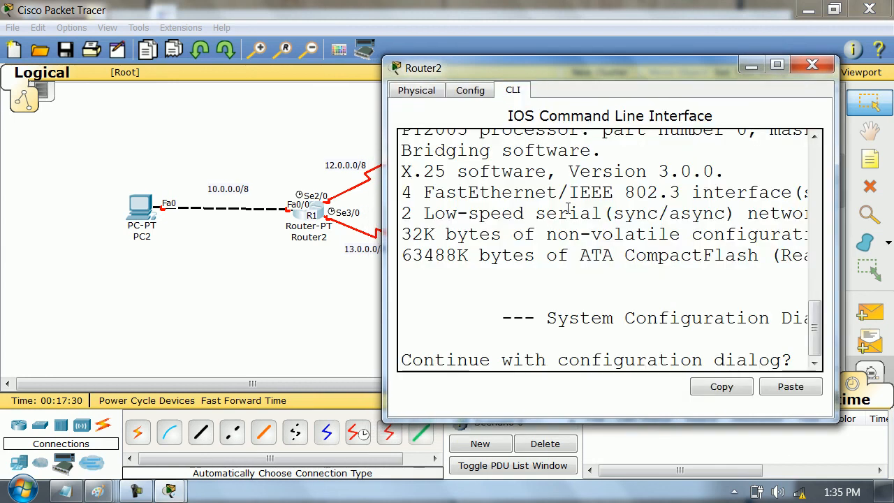
type("no")
key("Return")
key("Return")
key("Return")
key("Return")
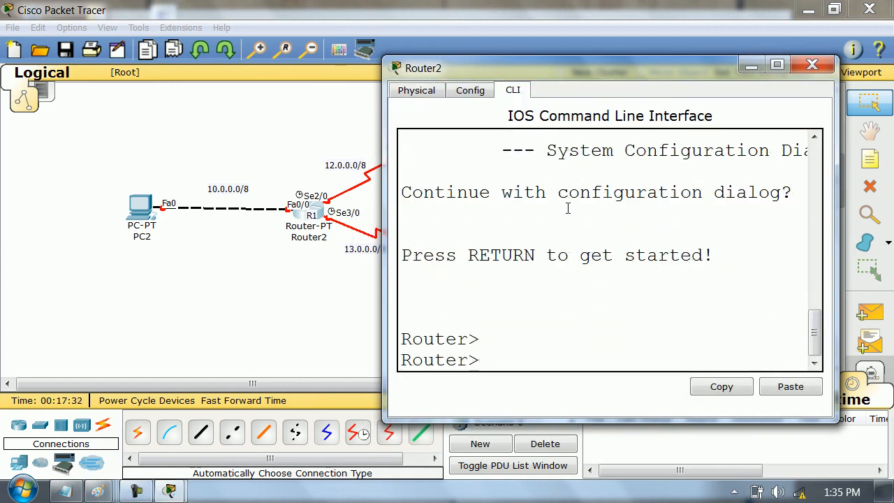
- Enter privileged mode on Router2 and start global configuration from the terminal
type("en")
key("Return")
type("conf t")
key("Return")
- Set Router2's hostname to R1 and widen its window so full command lines fit
type("ho")
key("Tab")
type("R1")
key("Return")
key("Return")
key("Return")
key("Return")
key("Return")
key("Return")
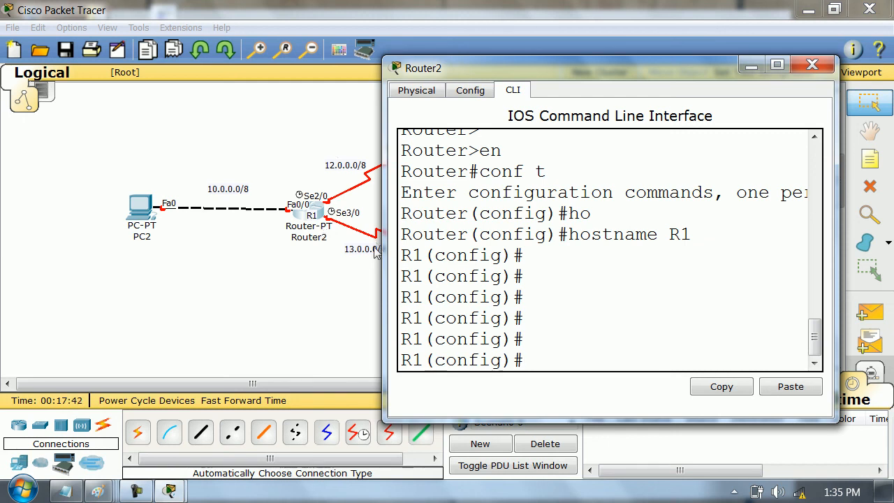
left_click_drag(383, 245, 98, 243)
type("ip route")
key("Tab")
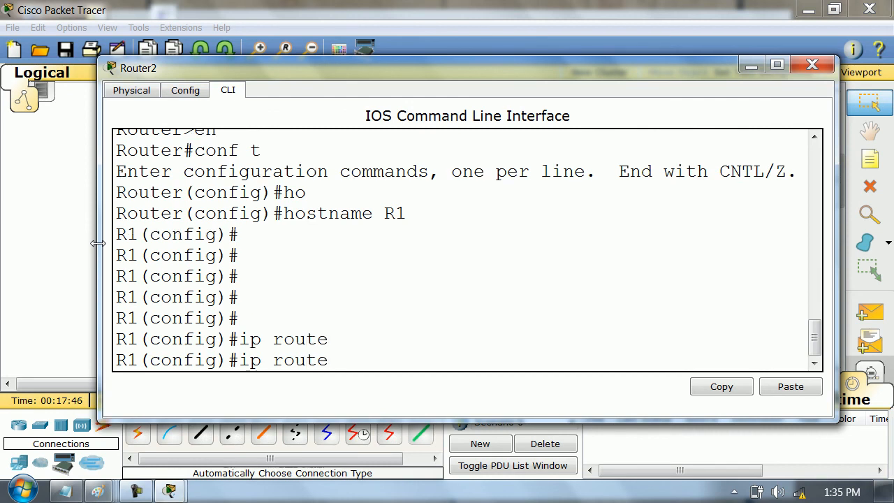
key("BackSpace")
key("BackSpace")
key("BackSpace")
key("BackSpace")
key("BackSpace")
key("BackSpace")
key("BackSpace")
key("BackSpace")
key("BackSpace")
- Assign 12.0.0.1 with mask 255.0.0.0 to R1's interface se2/0, enable it and leave interface configuration
type("int se2/0")
key("Return")
type("ip add")
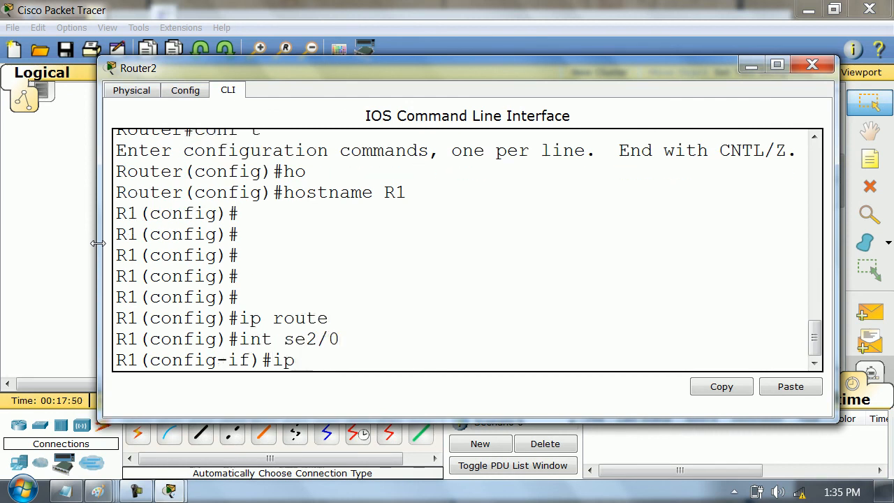
key("Tab")
type("12.0.0.1 255.0.0.0")
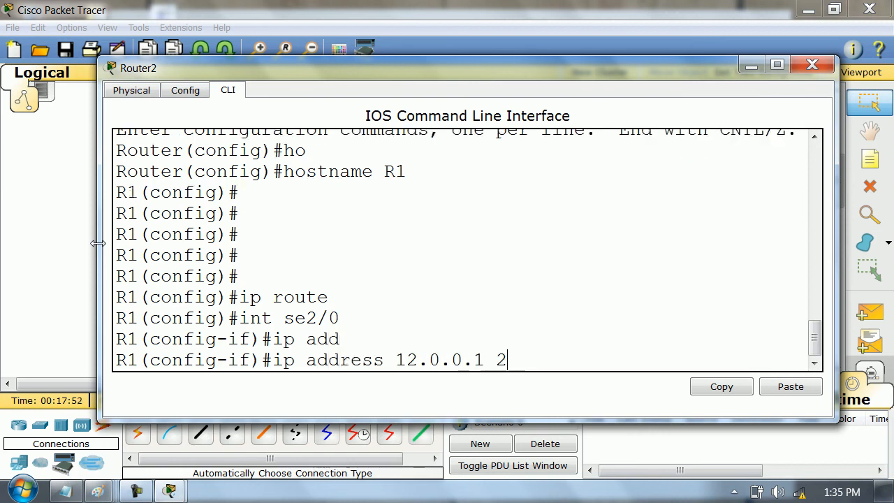
key("Return")
type("no sh")
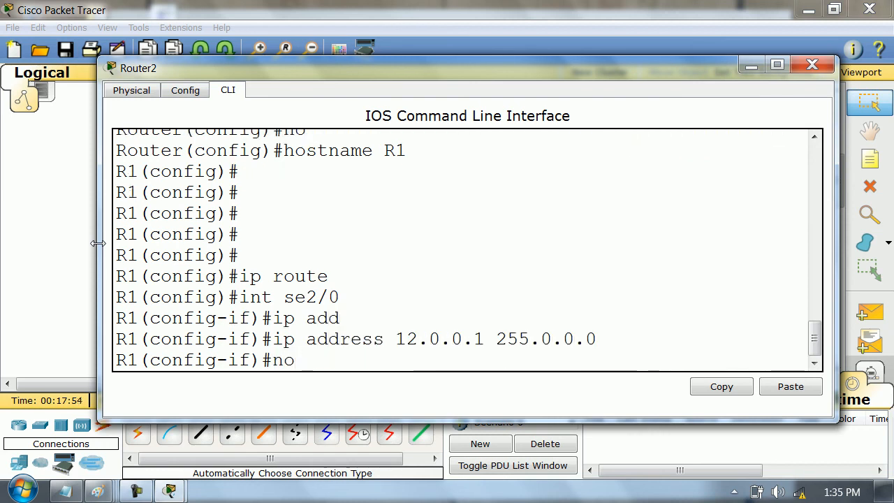
key("Tab")
key("Return")
type("exit")
key("Return")
- Assign 13.0.0.1 with mask 255.0.0.0 to R1's interface se3/0, enable it and leave interface configuration
type("int se3/0")
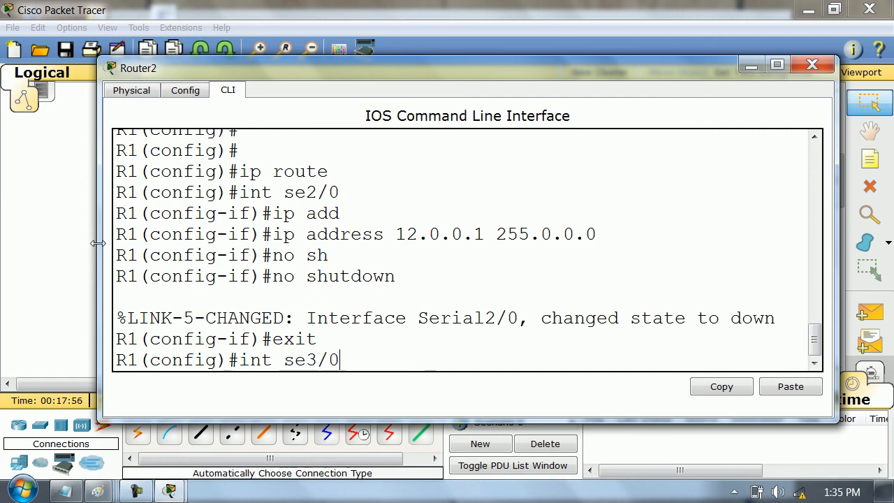
key("Return")
type("ip add")
key("Tab")
type("13.0.0.1 255.0.0.0")
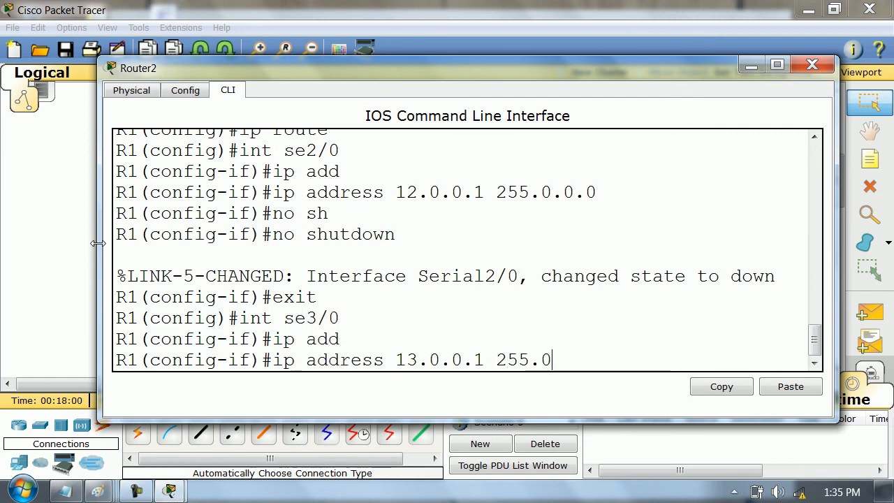
key("Return")
type("no sh")
key("Tab")
key("Return")
type("exit")
key("Return")
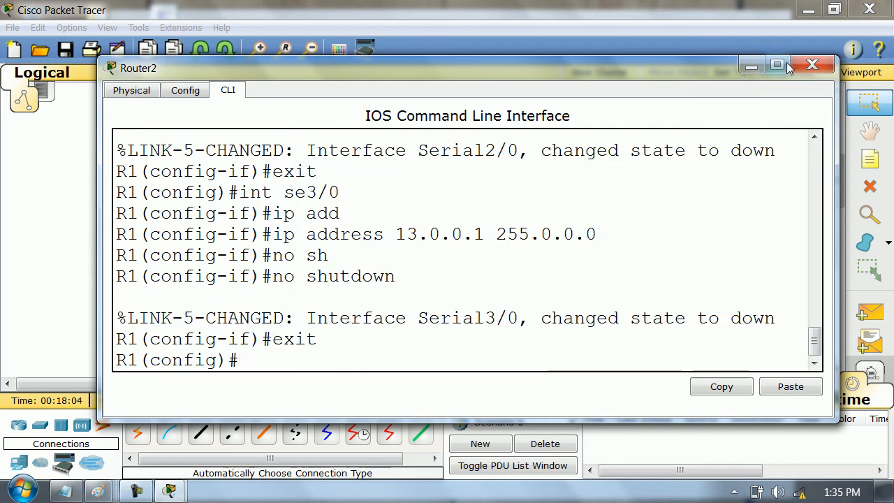
- Close Router2's window and open Router3's command line in a widened window, answering no to the configuration dialog
left_click(812, 65)
left_click(417, 145)
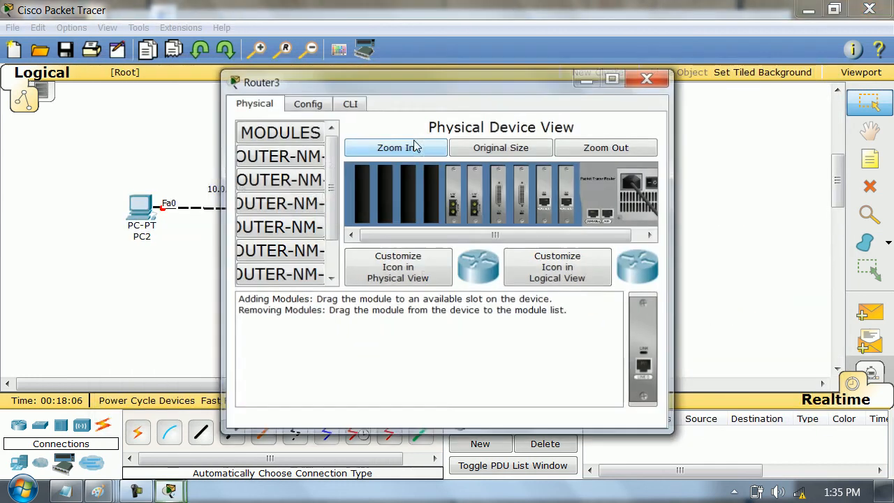
left_click_drag(676, 204, 891, 204)
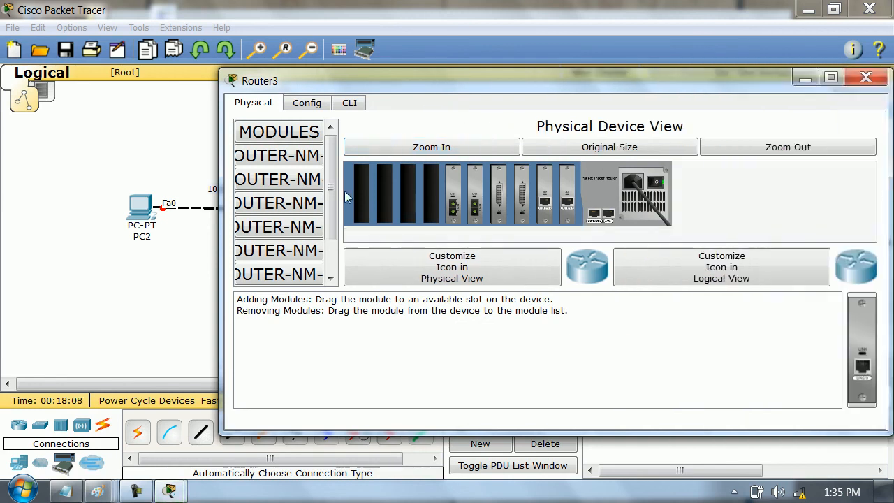
left_click_drag(219, 208, 25, 211)
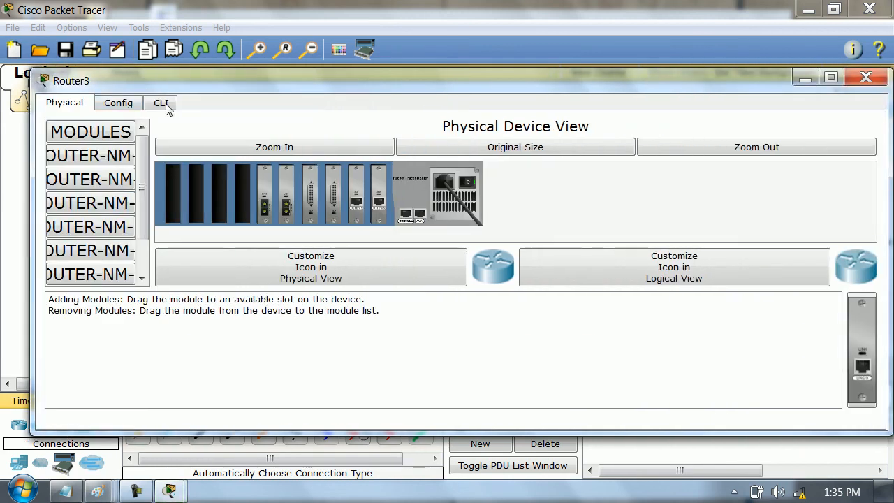
left_click(163, 105)
left_click_drag(302, 71, 304, 93)
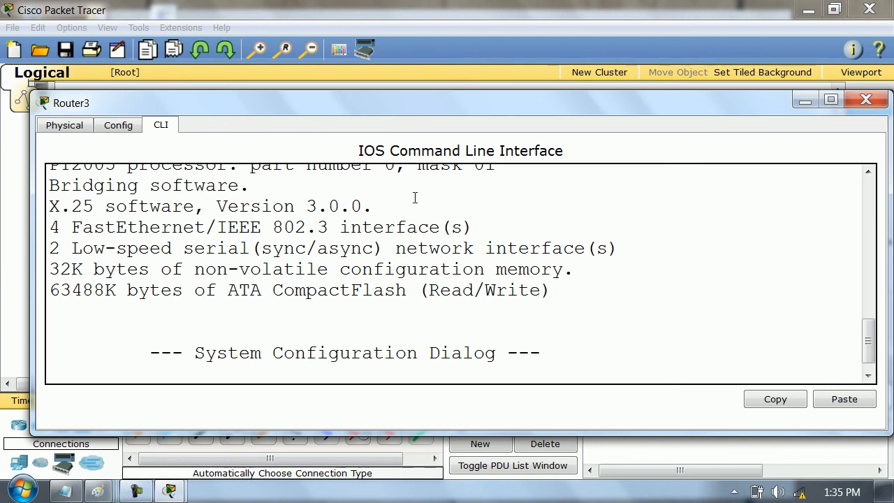
key("Return")
type("no")
key("Return")
key("Return")
- Enter privileged mode on Router3 and start global configuration from the terminal
key("Return")
type("en")
key("Return")
type("cio")
key("BackSpace")
type("onf t")
- Set Router3's hostname to R2
key("Return")
key("Return")
type("int")
key("BackSpace")
key("BackSpace")
key("BackSpace")
type("ho")
key("Tab")
type("R2")
- Assign 12.0.0.2 with mask 255.0.0.0 to R2's interface se2/0, enable it and leave interface configuration
key("Return")
key("Return")
key("Return")
type("int se2/0")
key("Return")
type("ip add")
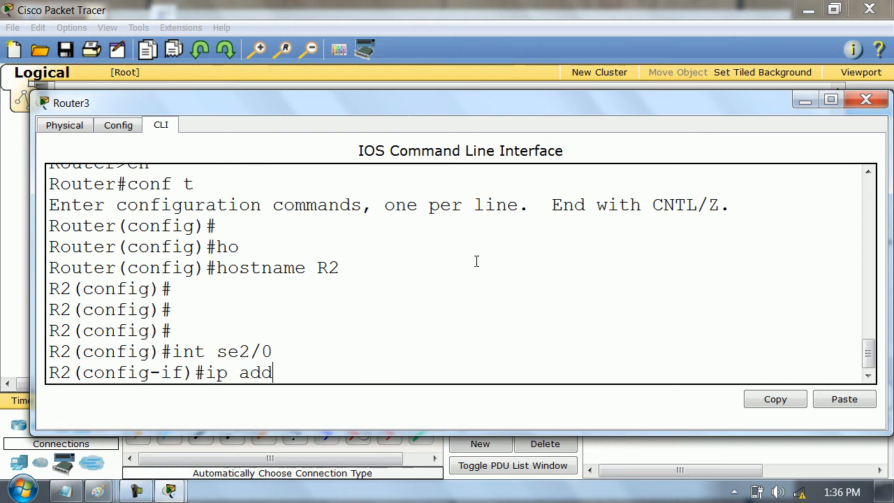
key("Tab")
type("12.0.0.2 255.0.0.0")
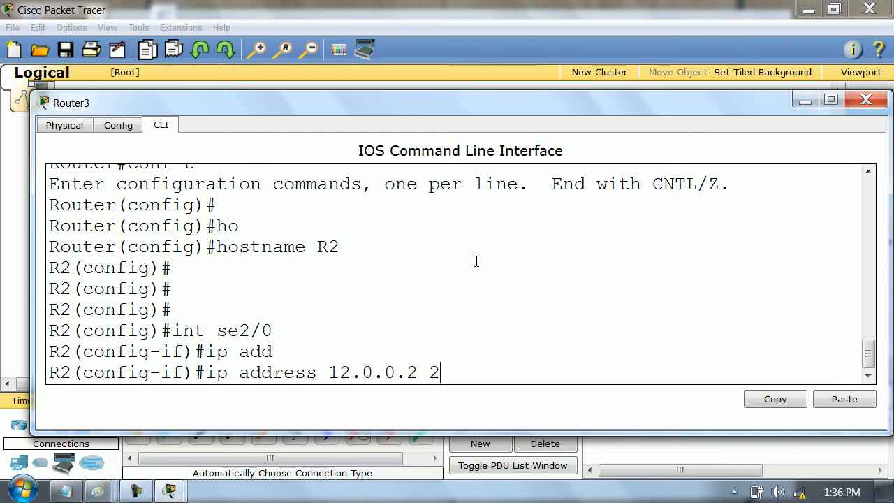
key("Return")
type("no sh")
key("Tab")
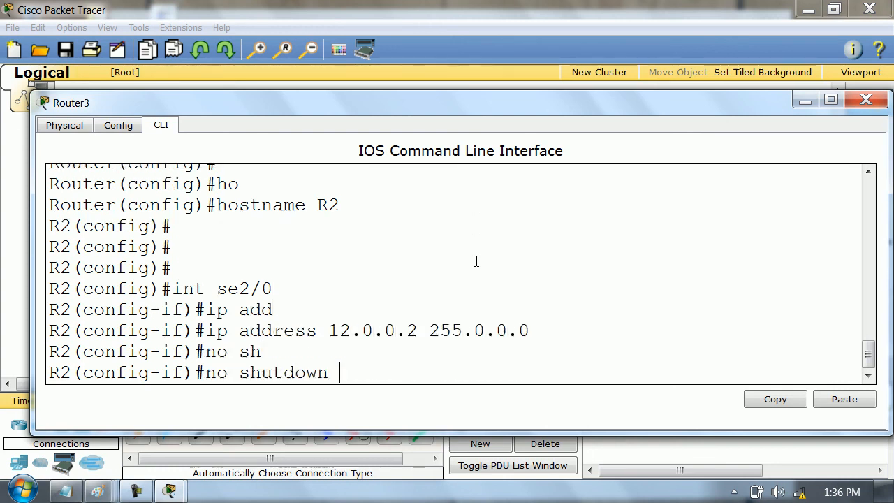
key("Return")
type("exit")
key("Return")
- Assign 23.0.0.2 with mask 255.0.0.0 to R2's interface se3/0, enable it and leave interface configuration
type("int se")
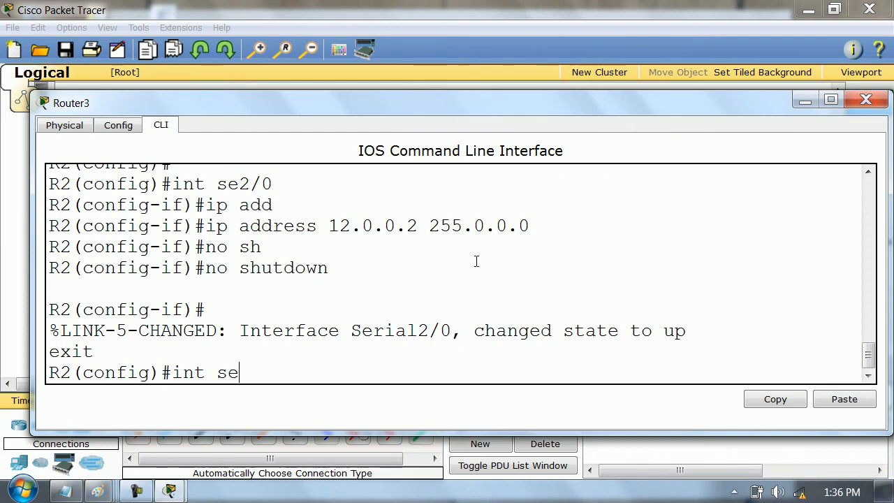
type("2/0")
key("Return")
type("ip sad")
key("BackSpace")
key("BackSpace")
key("BackSpace")
type("add")
key("Tab")
type("23.0.0.2 255.0.0.0")
key("Return")
type("mp ")
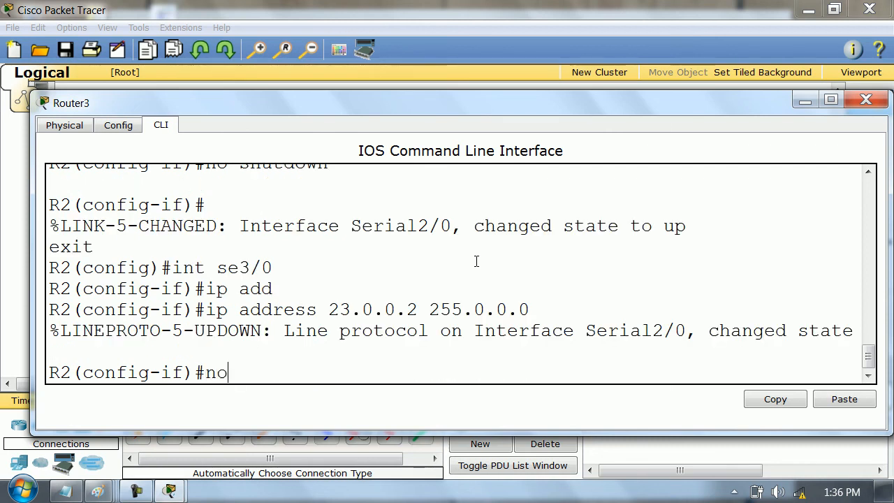
type("o sh")
key("Tab")
key("Return")
type("exit")
key("Return")
key("Return")
key("Return")
key("Return")
key("Return")
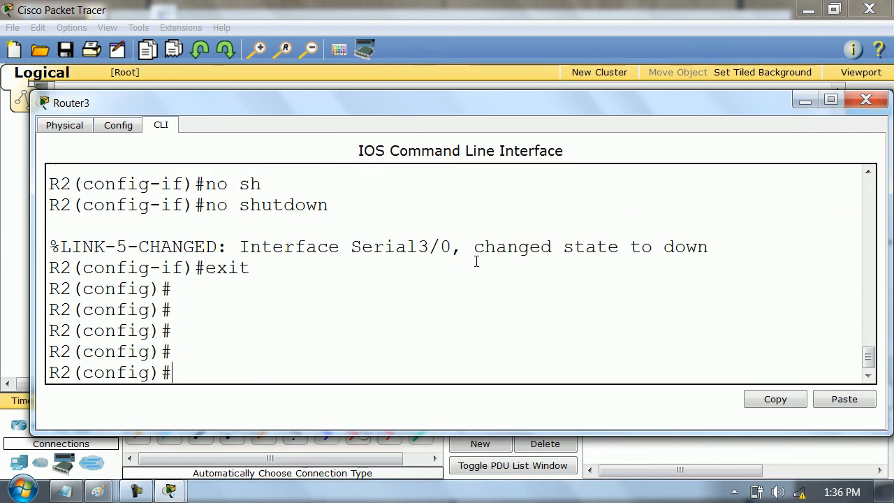
- Close Router3's window and open Router4's command line in a widened window, answering no to the configuration dialog
left_click(870, 100)
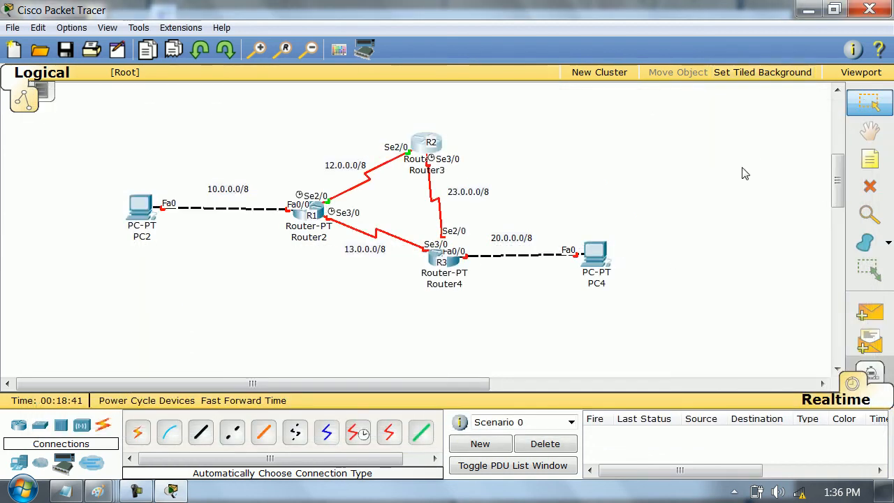
left_click(439, 258)
left_click_drag(670, 171, 819, 172)
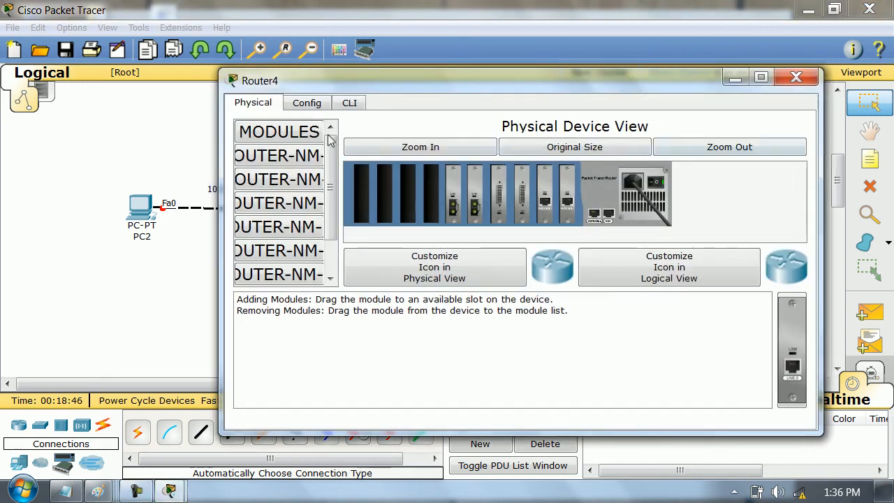
left_click_drag(222, 150, 110, 150)
left_click(241, 104)
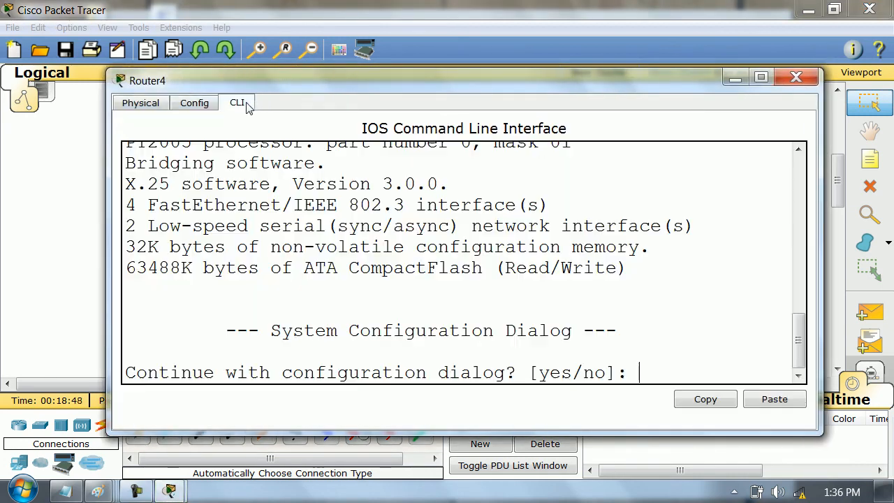
type("no")
key("Return")
key("Return")
key("Return")
key("Return")
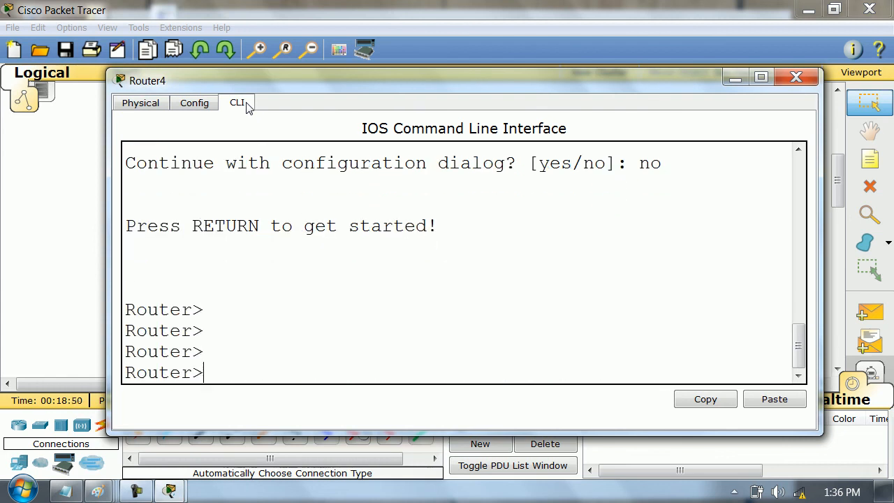
- Enter privileged mode on Router4 and start global configuration from the terminal
type("en")
key("Return")
type("conft")
key("Return")
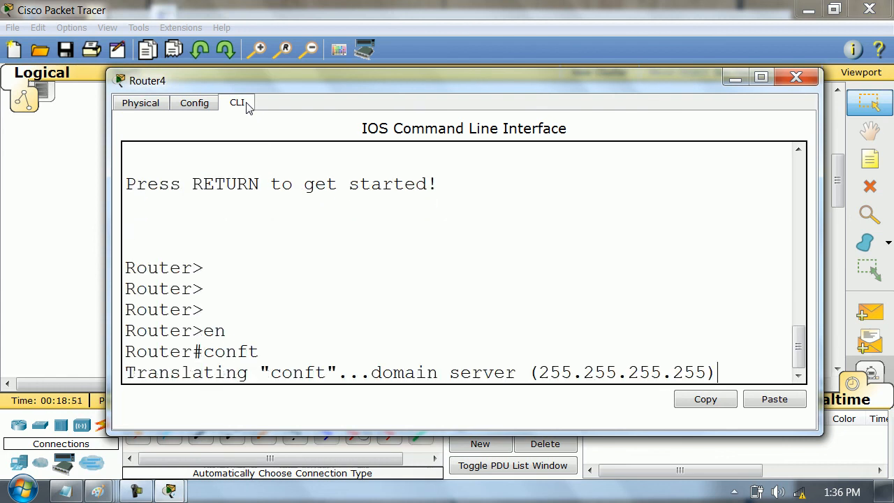
key("Return")
key("Return")
key("Return")
type("ci")
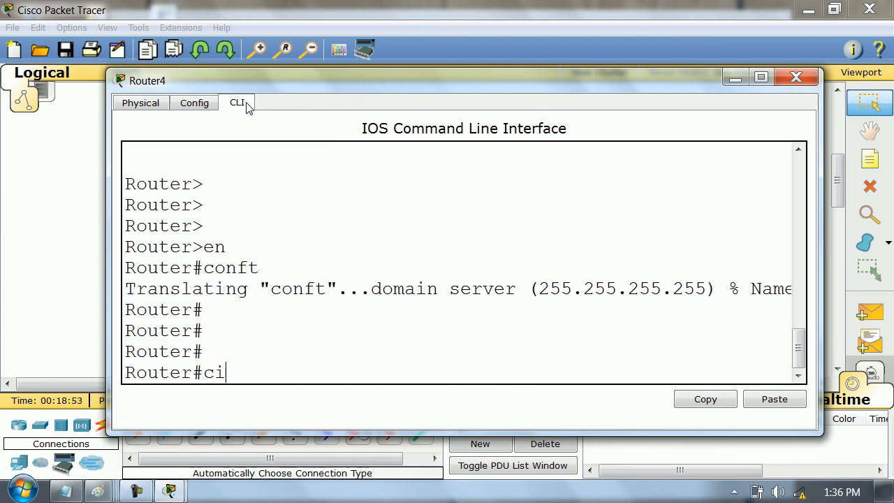
type("of t")
- Set Router4's hostname to R3
key("Return")
key("Return")
key("Return")
key("Return")
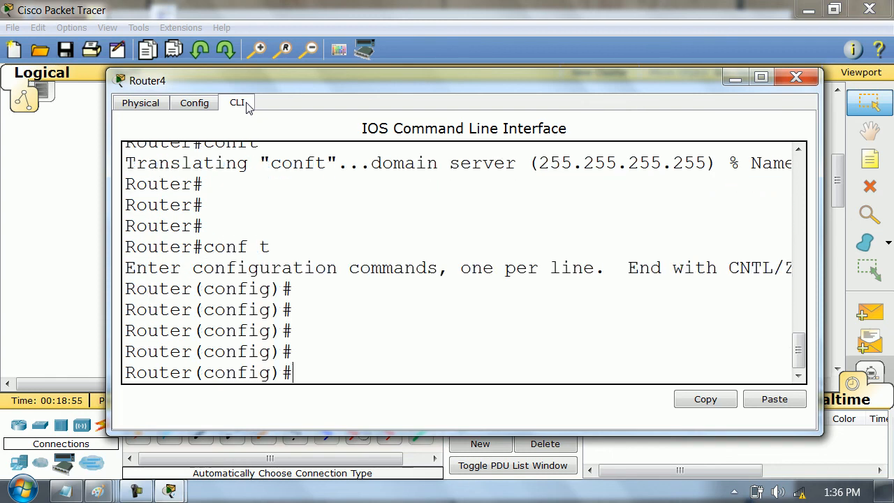
type("ho")
key("Tab")
type("R3")
key("Return")
key("Return")
key("Return")
key("Return")
key("Return")
- Assign 23.0.0.3 with mask 255.0.0.0 to R3's interface se2/0, enable it and leave interface configuration
type("int f")
type("se3")
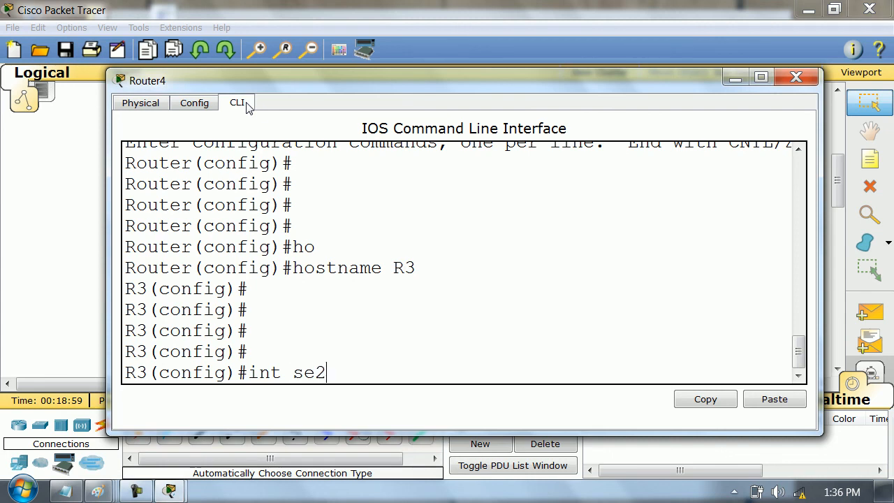
type("/0")
key("Return")
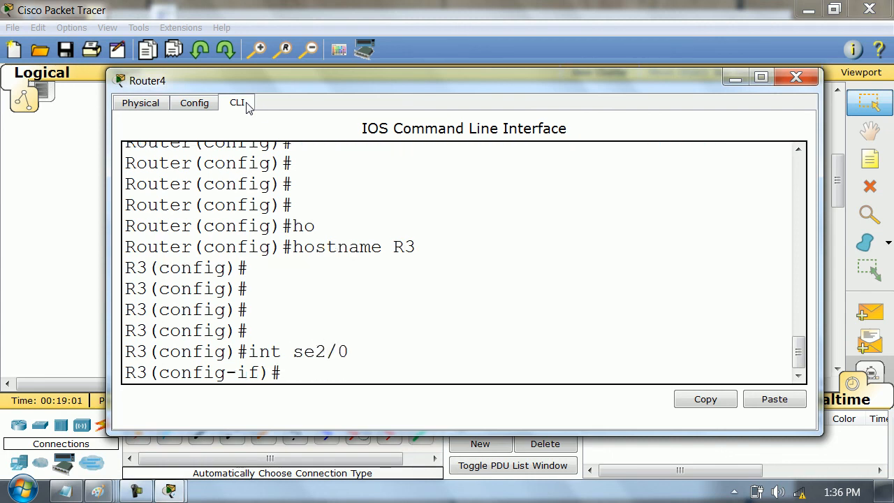
mouse_move(415, 79)
left_mouse_down()
mouse_move(419, 403)
mouse_move(403, 82)
left_mouse_up()
type("ip ")
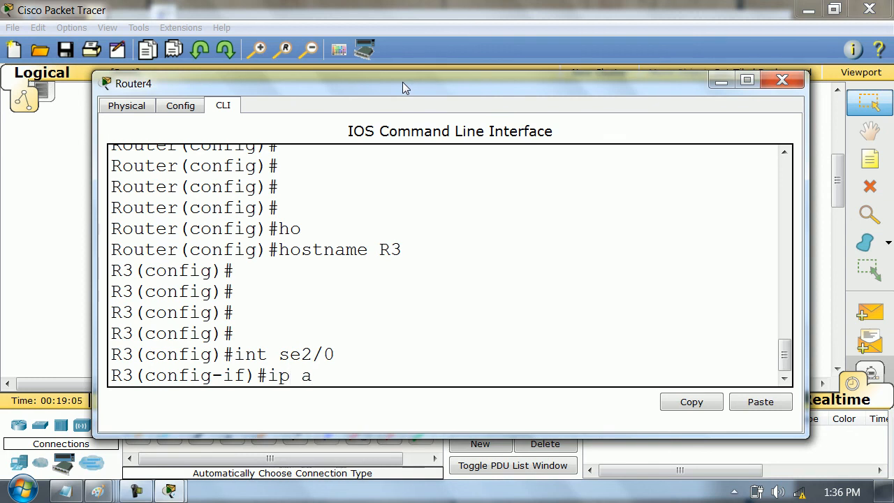
type("add")
key("Tab")
type("23.0.0.3 255.0.0.0")
key("Return")
type("no sh")
key("Tab")
key("Return")
type("exit")
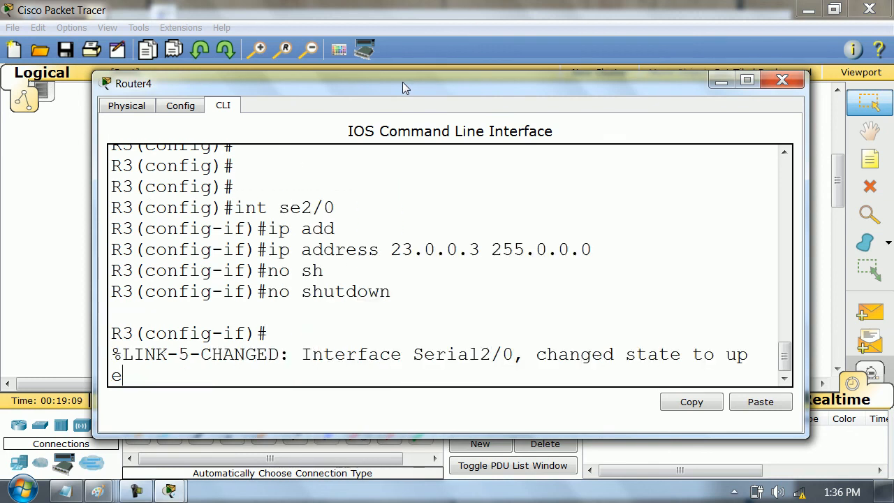
- Assign 13.0.0.3 with mask 255.0.0.0 to R3's interface se3/0
key("Return")
type("int se3/0")
key("Return")
type("ip add")
key("Tab")
type("1")
key("Tab")
type("3.0.0.3 255.0.0.0")
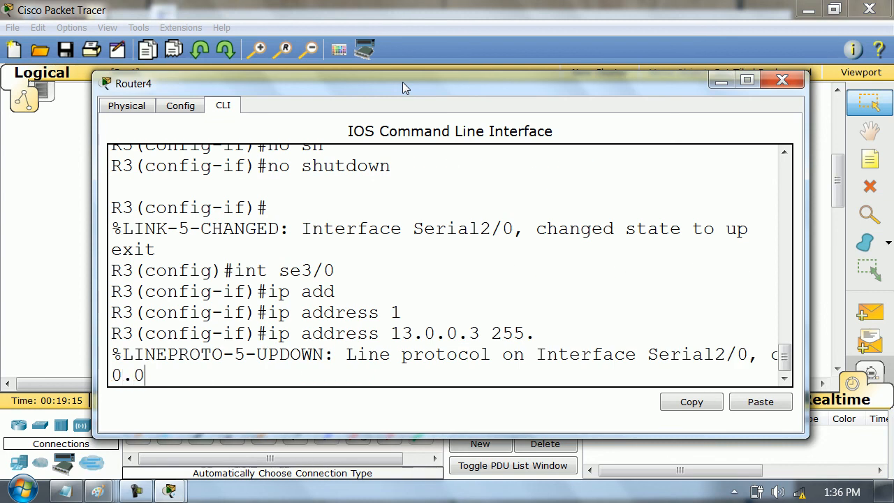
key("Return")
- Enable R3's interface se3/0 and leave its interface configuration
type("no sh")
key("Tab")
key("Return")
type("exit")
key("Return")
- Assign 20.0.0.20 with mask 255.0.0.0 to R3's interface fa0/0
type("int fa0/0")
key("Return")
type("ip ad")
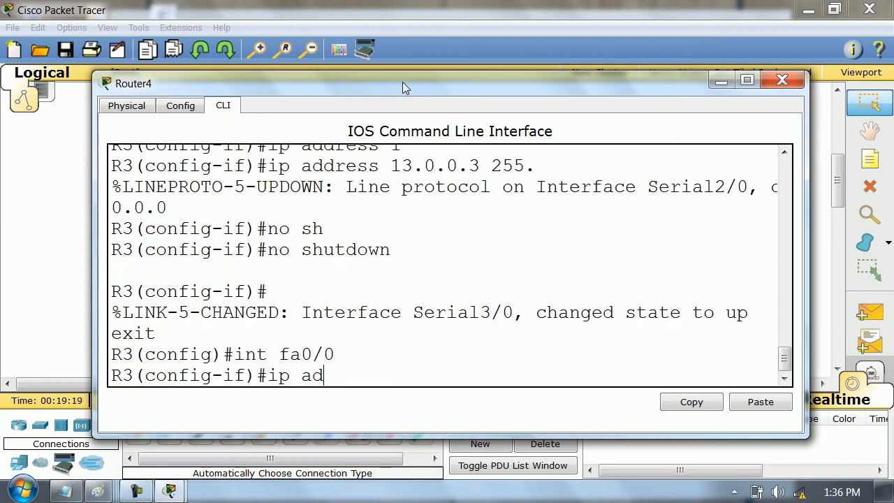
type("d")
key("Tab")
type("20.0.0")
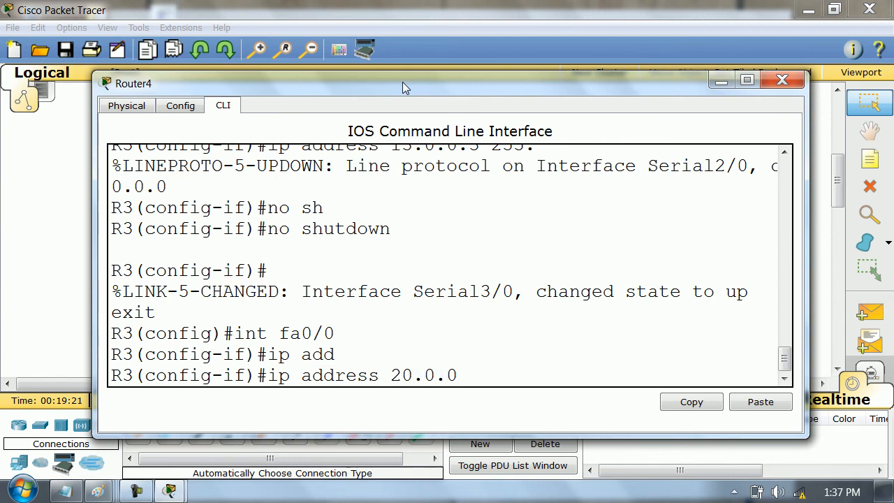
type(".2")
type("0 255.0.0.0")
key("Return")
- Enable R3's interface fa0/0 and return to privileged mode
type("nmpo")
key("BackSpace")
type("o sh")
key("Tab")
key("Return")
type("exit")
key("Return")
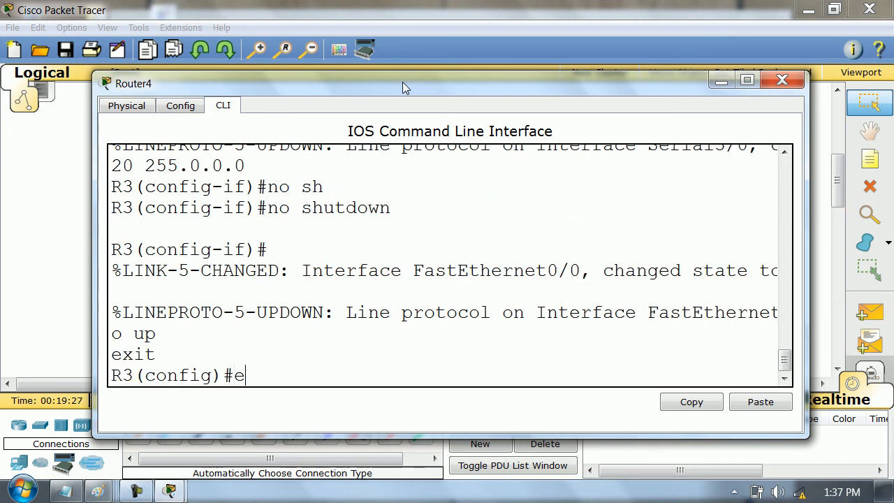
type("exit")
key("Return")
key("Return")
key("Return")
key("Return")
key("Return")
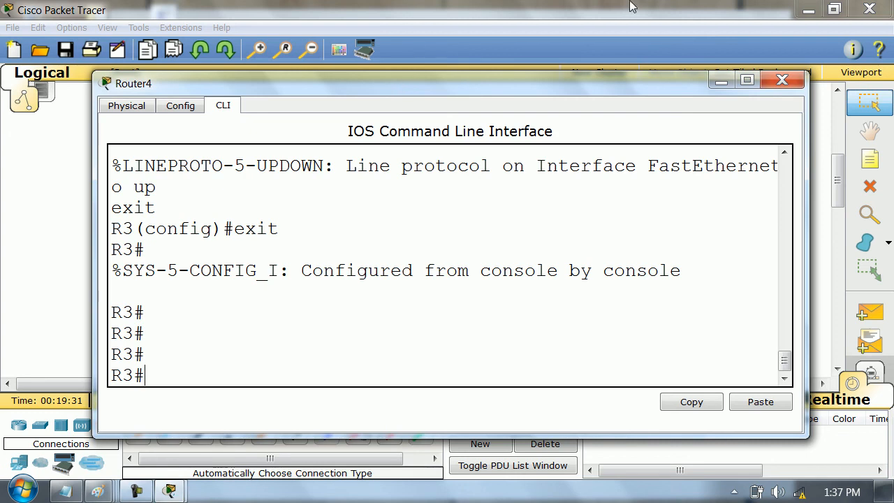
- Close Router4's window and magnify the topology with the Windows Magnifier
left_click(783, 80)
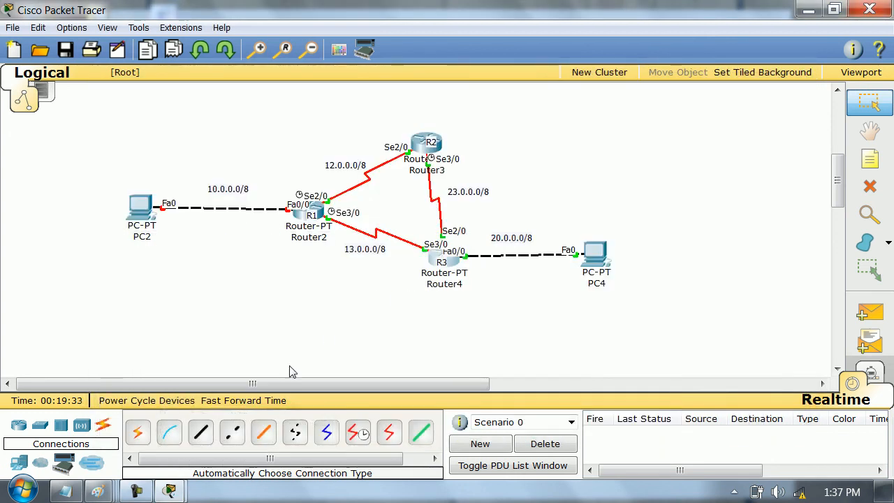
key("super")
type("mag")
key("Return")
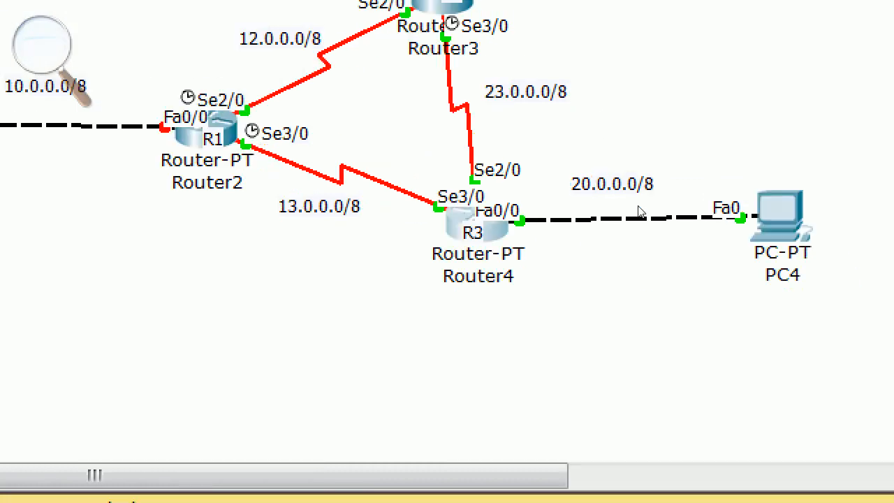
- Open Router2's command line and give R1's interface fa0/0 an address in the 10.0.0.0/8 network
left_click(311, 207)
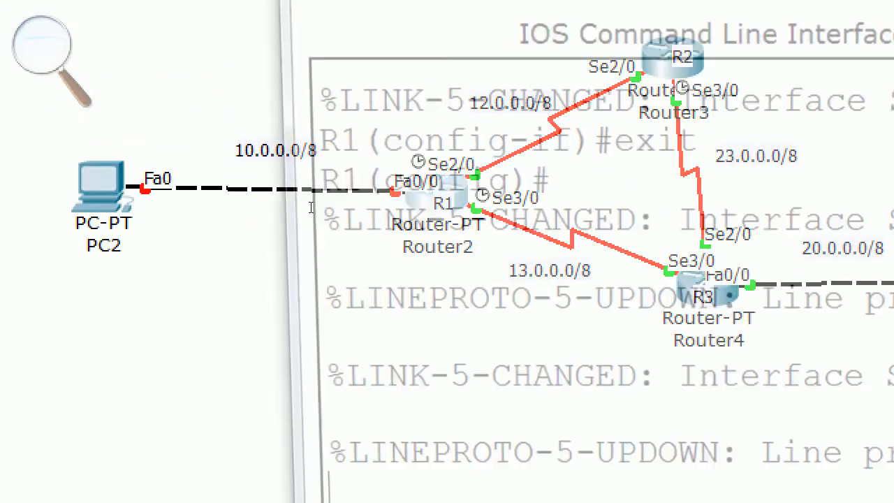
key("Return")
key("Return")
key("Return")
key("Return")
key("Return")
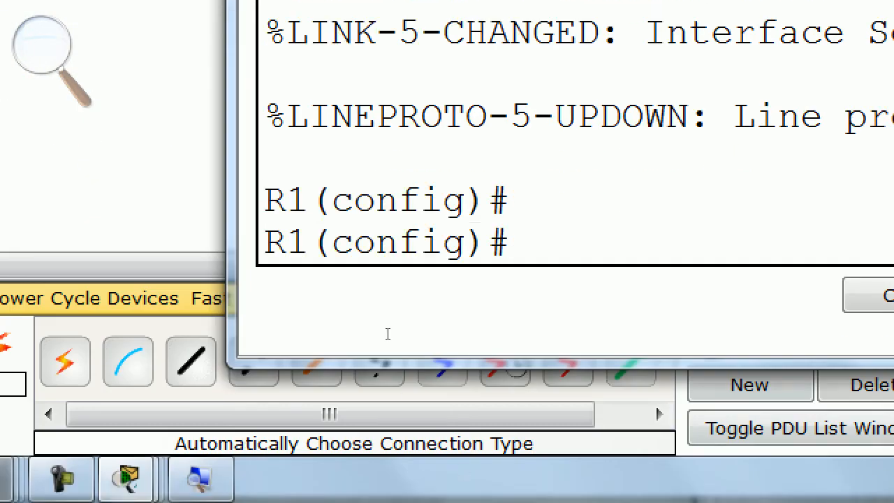
type("int fa0/0")
key("Return")
type("ip add")
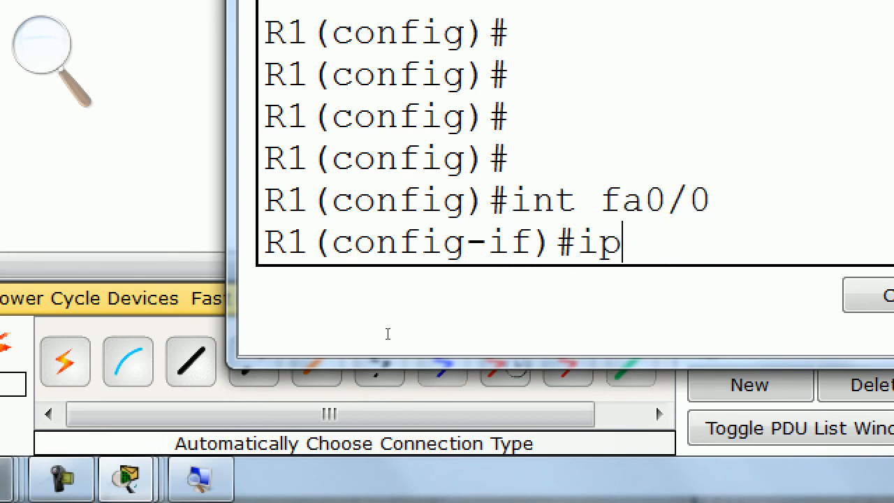
key("Tab")
type("10.")
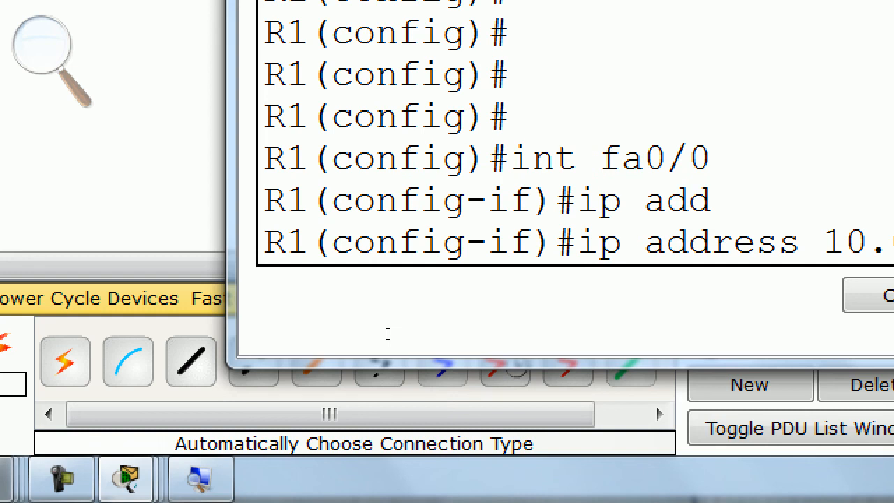
key("Return")
- Enable R1's interface fa0/0, leave interface configuration and close Router2's window
type("no shutdown")
key("Return")
type("exi")
key("Return")
key("Return")
key("Return")
key("Return")
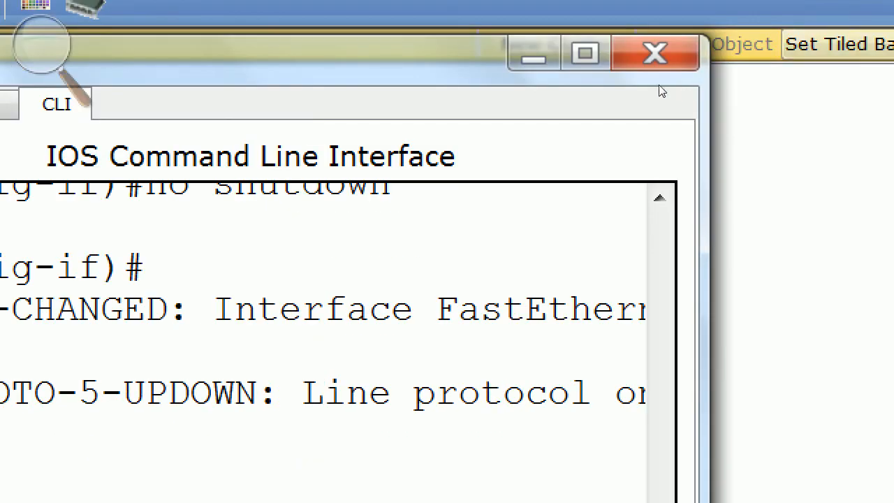
left_click(656, 56)
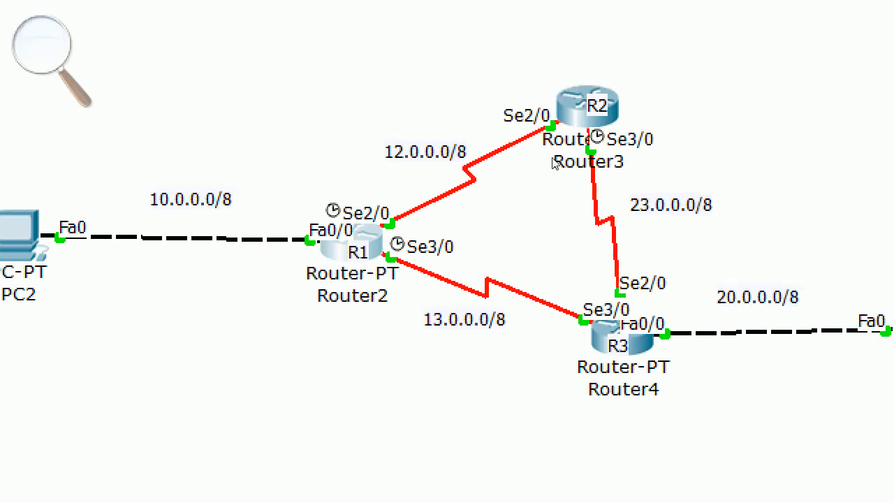
- Move PC2 and PC4 closer to their routers and centre the R1 and R2 labels on their router icons
left_click_drag(56, 246, 158, 260)
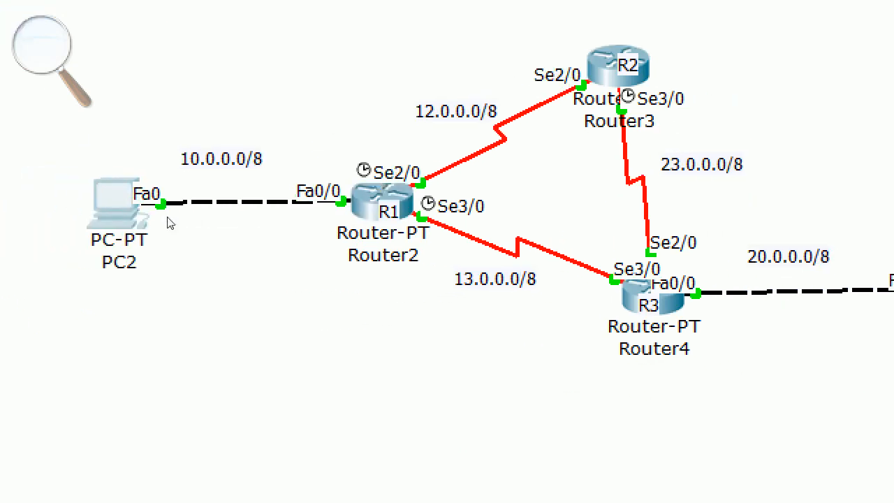
left_click_drag(167, 222, 198, 224)
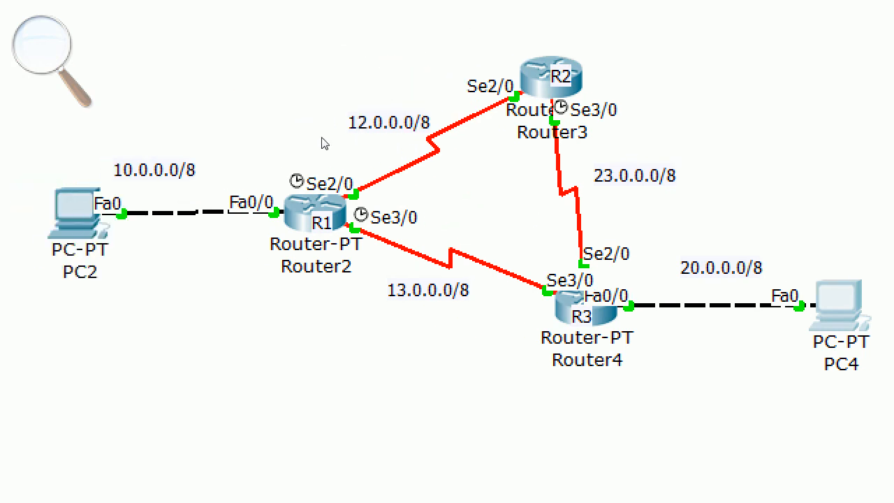
left_click(319, 218)
left_click_drag(561, 78, 545, 79)
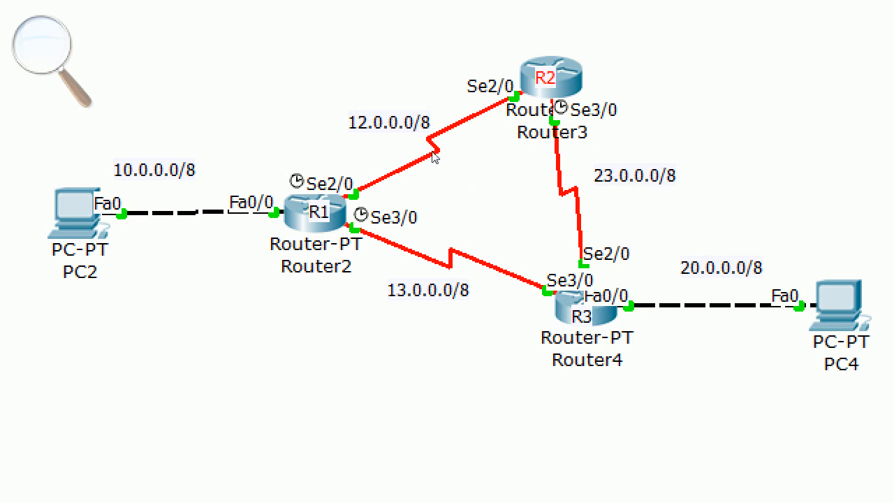
- Close the Magnifier to return the topology to normal screen size
mouse_move(433, 158)
mouse_move(579, 262)
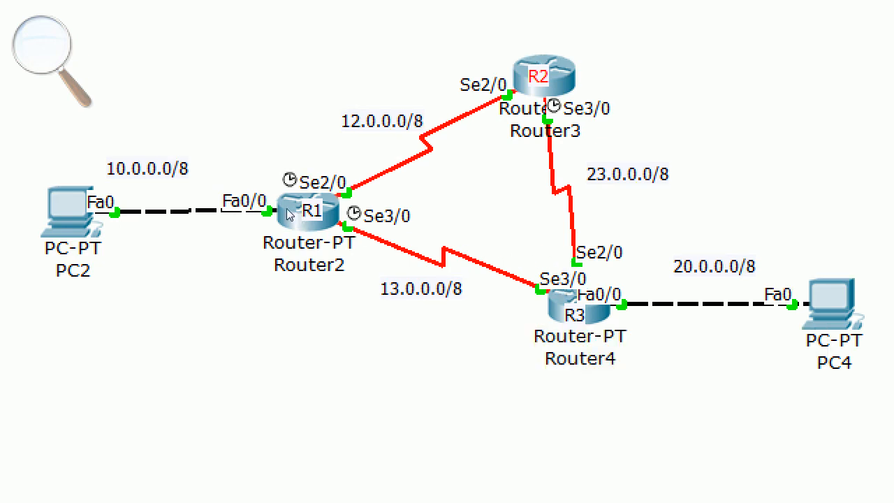
mouse_move(184, 221)
mouse_move(435, 138)
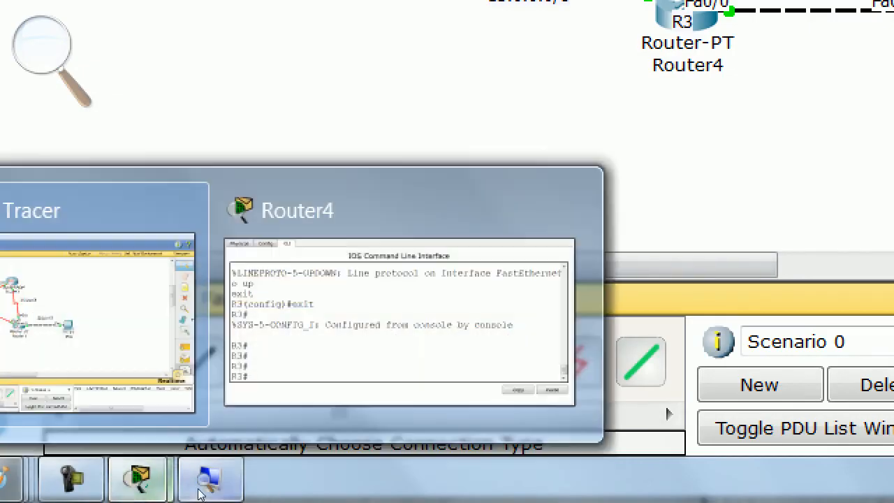
left_click(207, 484)
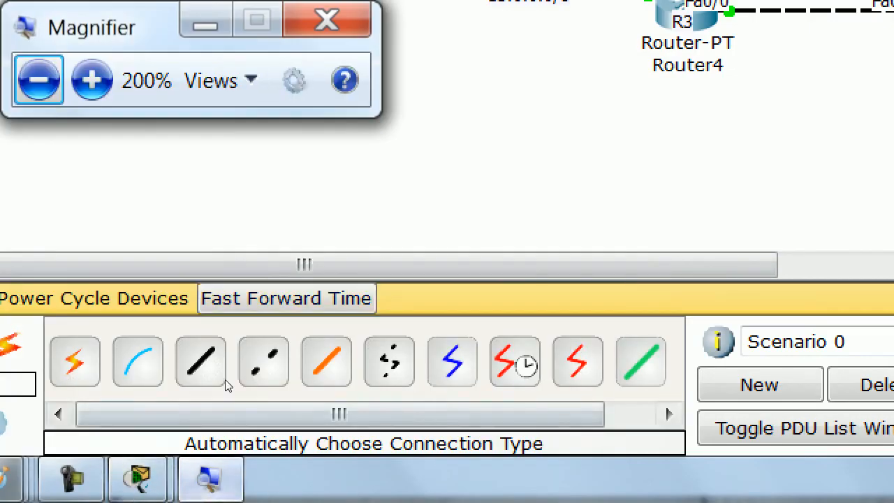
left_click(257, 271)
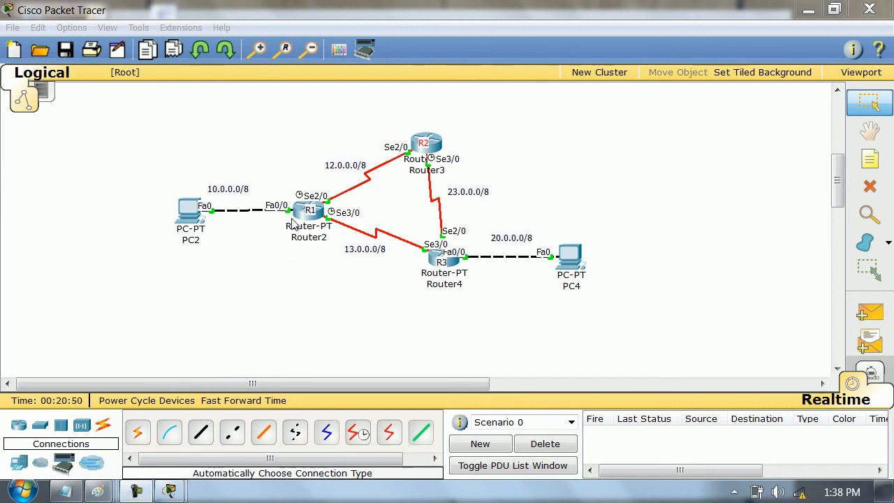
- Open Router2's command line and widen its window to the full screen width
left_click(292, 222)
left_click_drag(220, 248, 3, 252)
left_click_drag(671, 232, 888, 232)
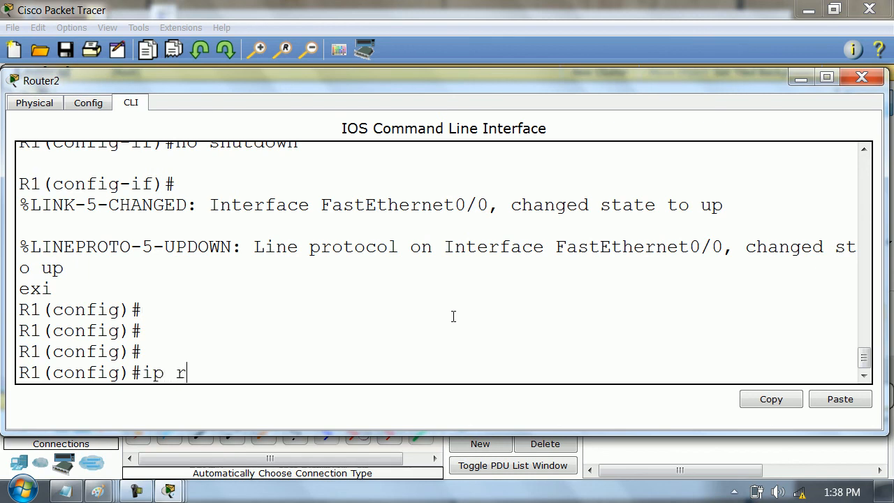
- Add a static route on R1 to 20.0.0.0 with mask 255.0.0.0 through se2/0
type("ro")
key("Tab")
type("20")
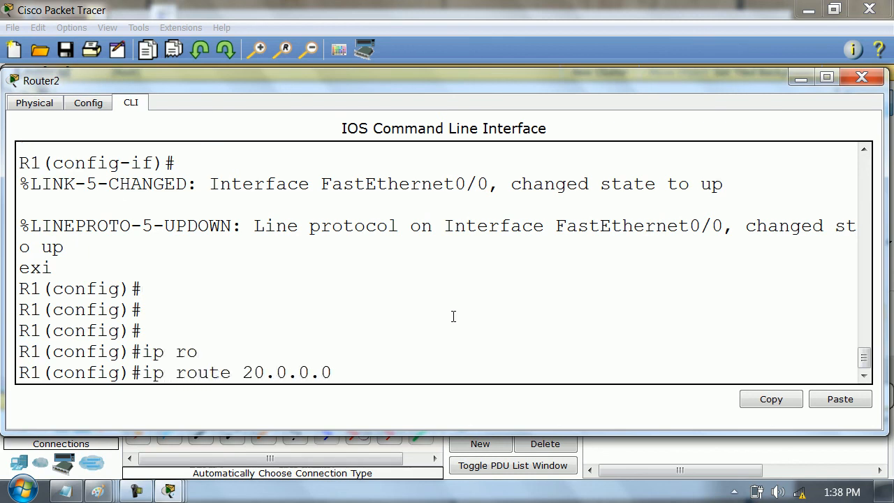
type(".0.0.0 255.0.0.0 se2/0")
key("Return")
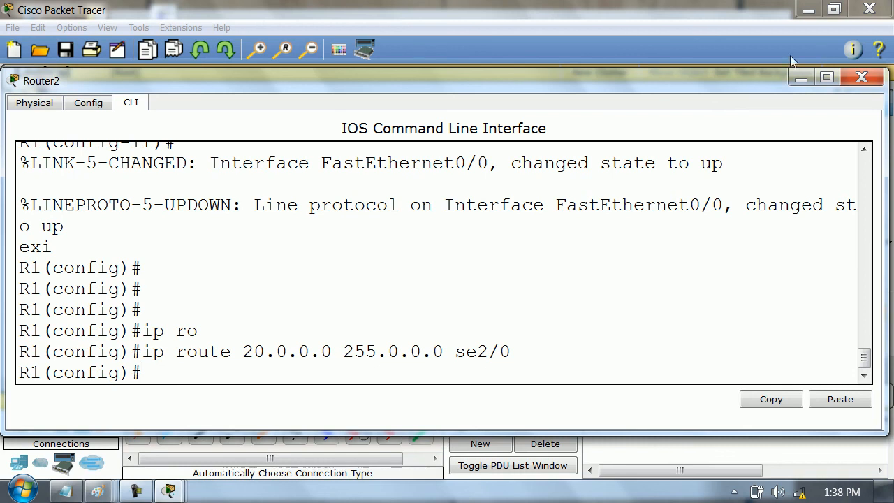
- Check R1's links in the topology and add a second static route to 20.0.0.0 with mask 255.0.0.0 through se3/0
left_click(861, 77)
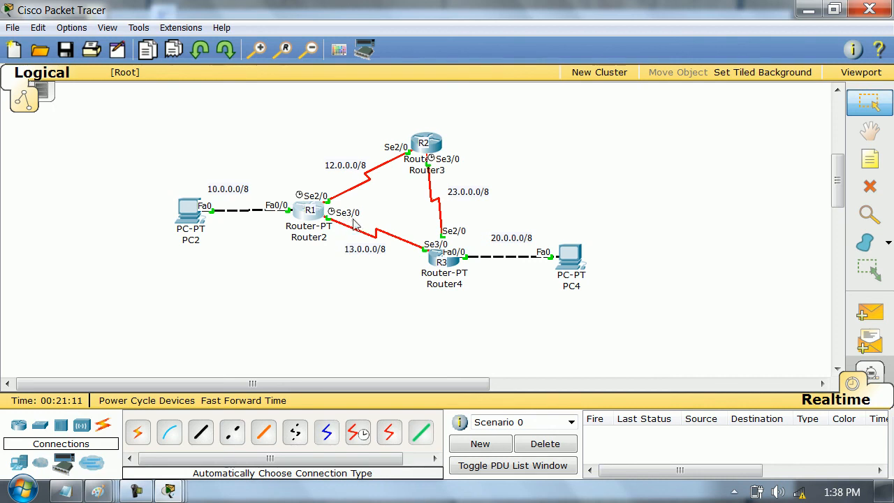
mouse_move(168, 491)
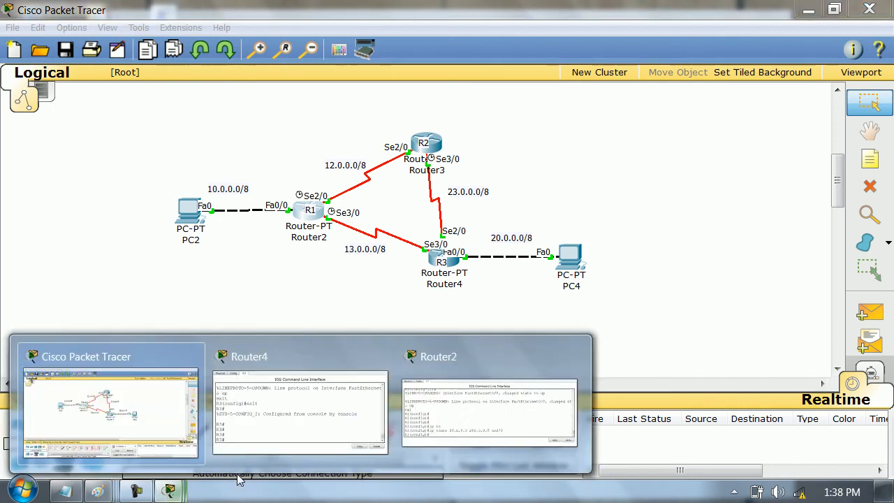
left_click(459, 420)
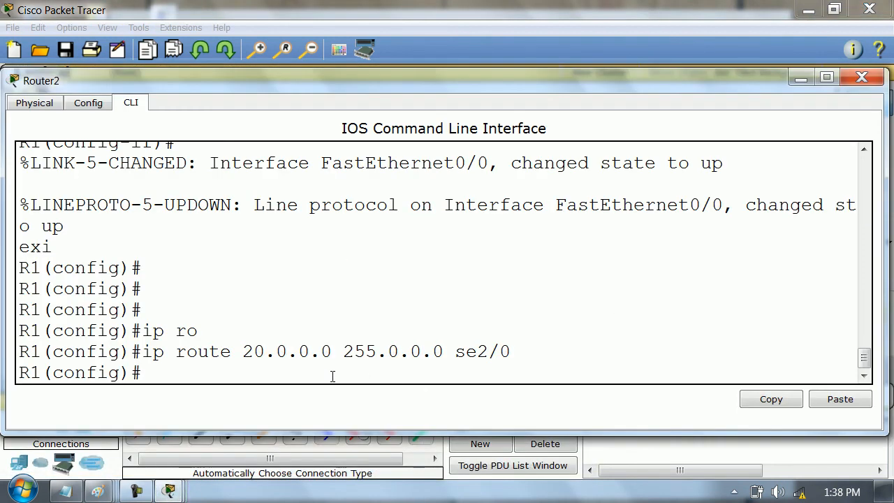
key("Up")
key("BackSpace")
key("BackSpace")
type("3.90")
key("BackSpace")
key("BackSpace")
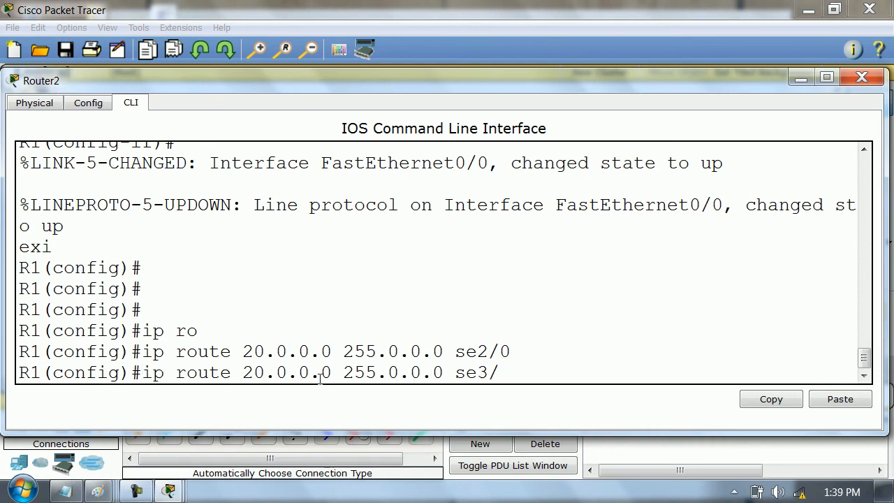
key("BackSpace")
key("BackSpace")
type("0")
key("Return")
key("Return")
key("Return")
- Leave R1's global configuration mode and put away Router2's window
type("exit")
key("Return")
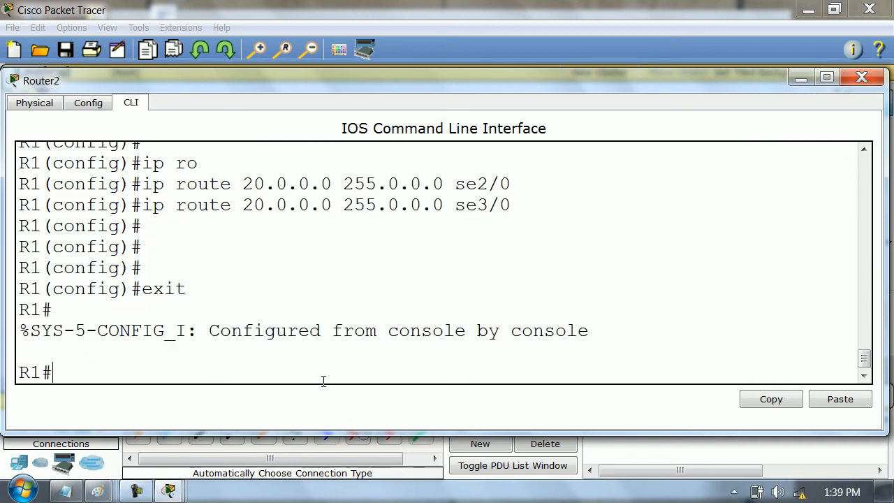
key("Return")
key("Return")
key("Return")
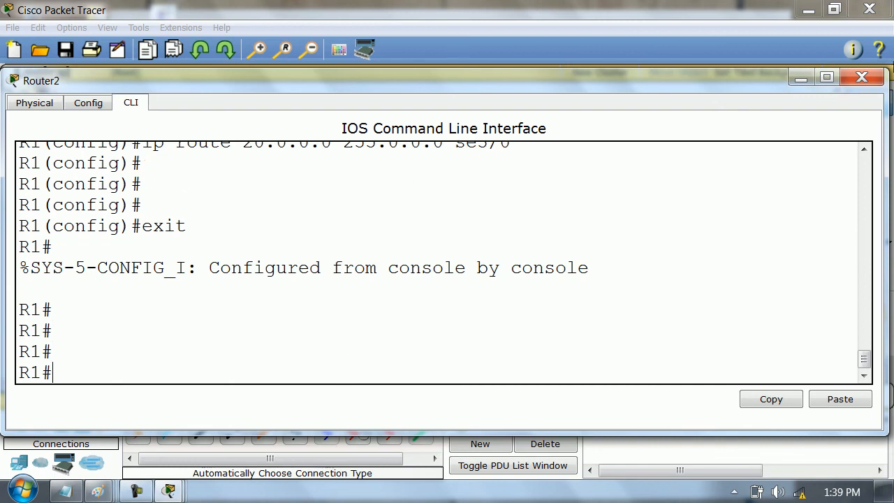
left_click(861, 77)
- Open Router3's command line in a window widened to the full screen width
left_click(428, 144)
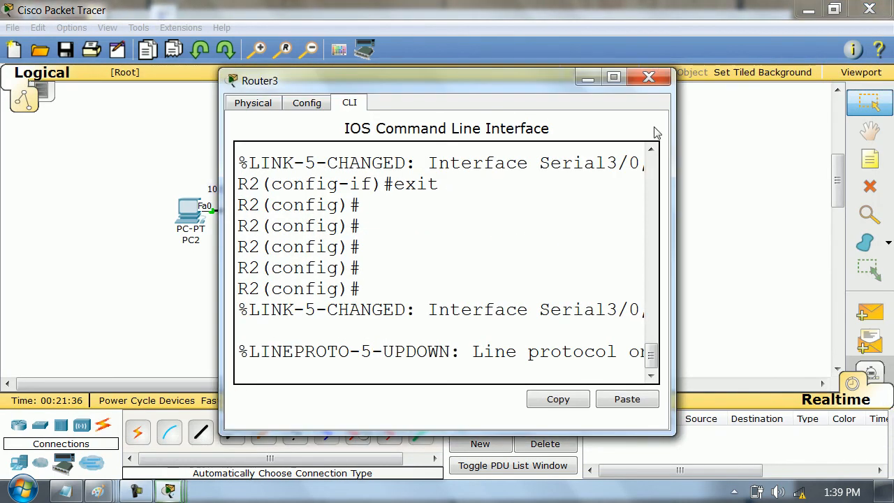
left_click_drag(668, 168, 893, 168)
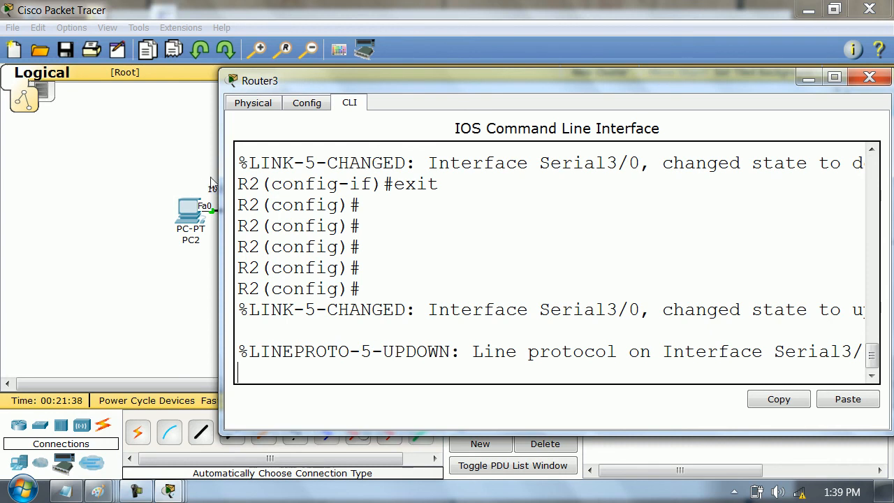
left_click_drag(220, 172, 33, 160)
left_click(4, 159)
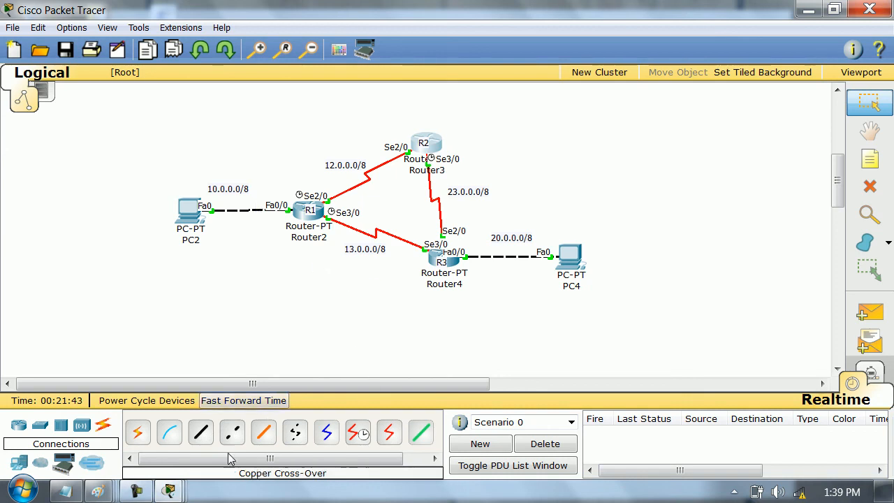
left_click(169, 491)
left_click(484, 400)
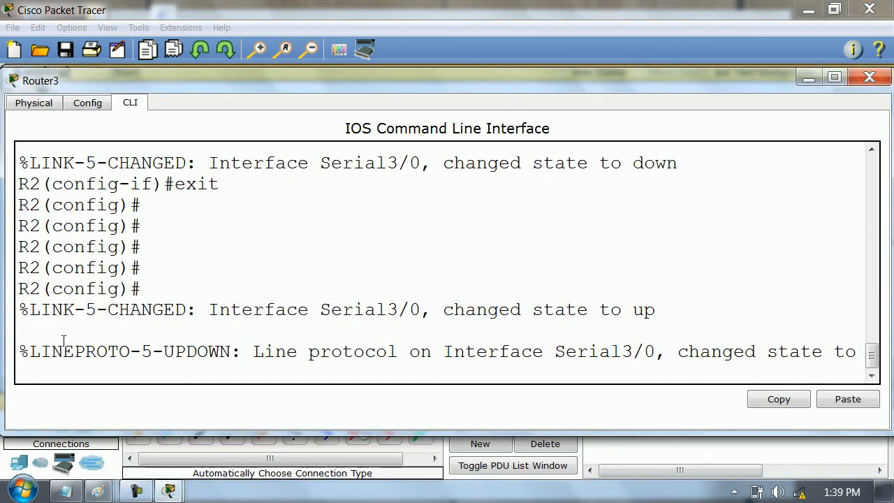
- Add a static route on R2 to 10.0.0.0 with mask 255.0.0.0 through se2/0
key("Return")
key("Return")
key("Return")
key("Return")
key("Return")
type("ip rouyt")
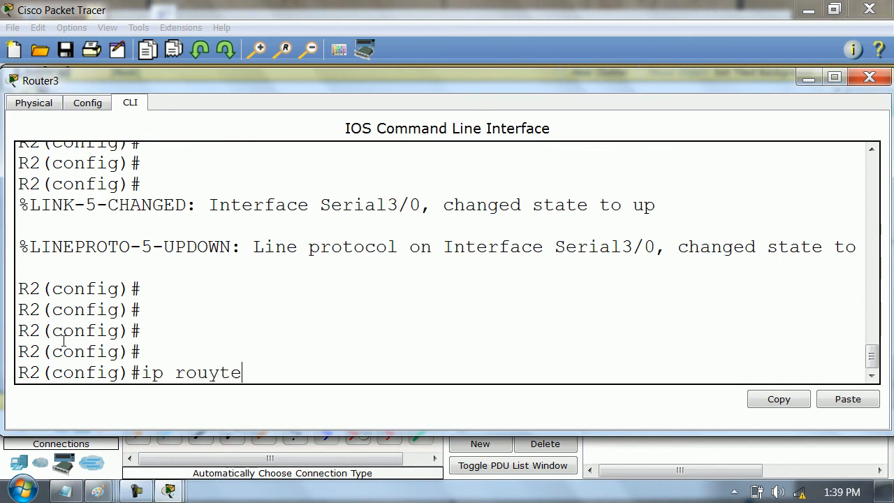
type("e")
key("Tab")
key("BackSpace")
key("BackSpace")
key("BackSpace")
key("Tab")
type("te ")
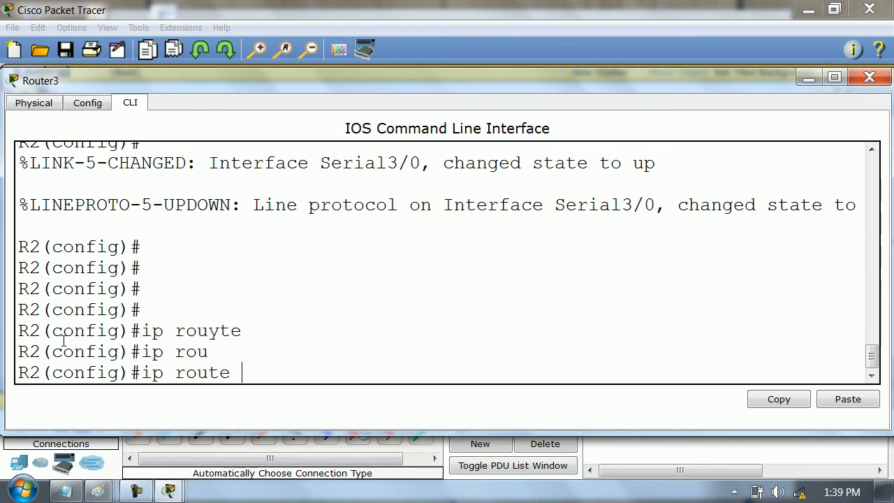
type("10.0.0.0 255.0.0.0")
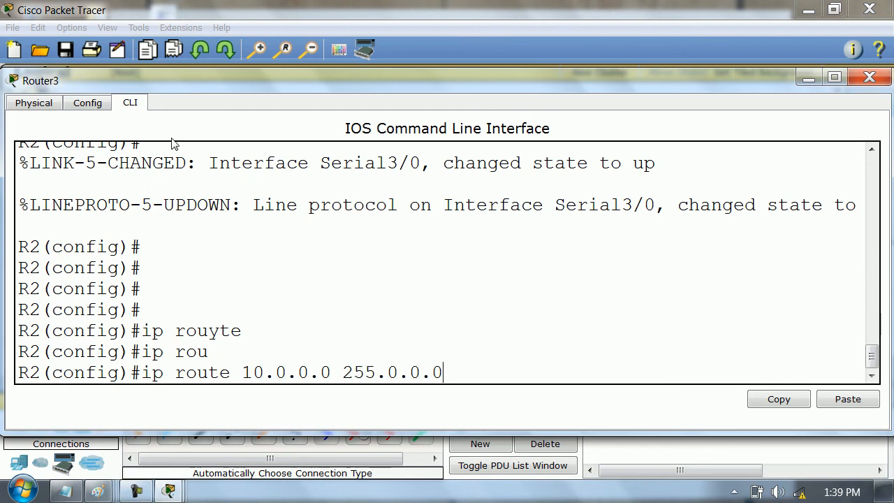
left_click_drag(316, 85, 345, 85)
type("se3")
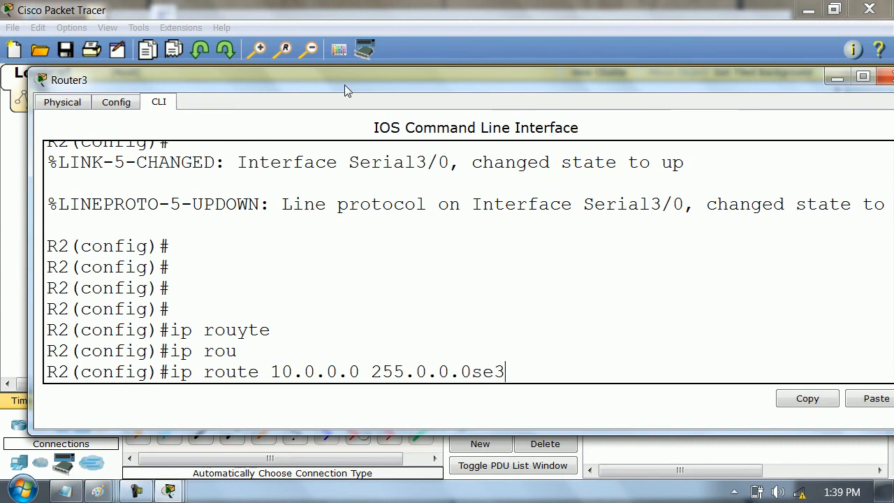
type(" se2/0")
key("Return")
- Reuse the previous command to add a static route on R2 to 20.0.0.0 with mask 255.0.0.0 through se3/0
key("Up")
key("Left")
key("Left")
key("BackSpace")
type("3")
key("Left")
key("Left")
key("Left")
key("Left")
key("Left")
key("Left")
key("Left")
key("Left")
key("Left")
key("Left")
key("Left")
key("Left")
key("Left")
key("Left")
key("Left")
key("Left")
key("Left")
key("Left")
key("Left")
key("Left")
key("Left")
key("BackSpace")
type("2")
key("Return")
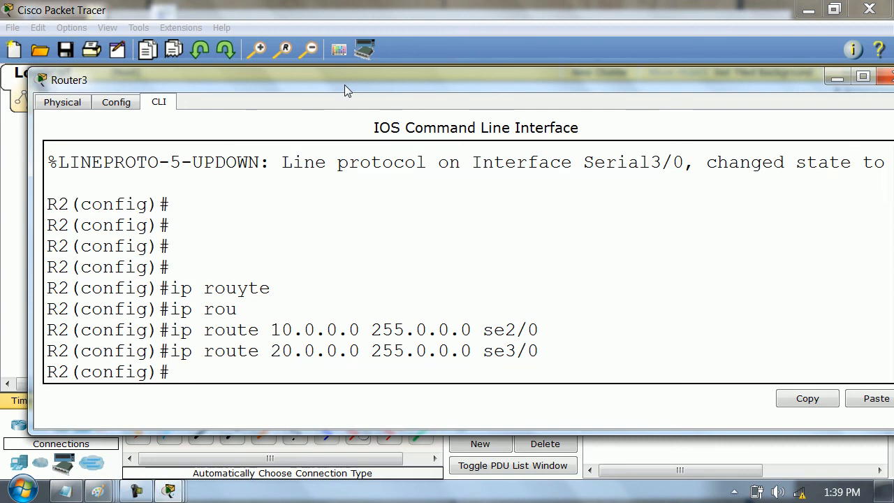
- Leave R2's global configuration mode and close Router3's window
key("Return")
type("exit")
key("Return")
key("Return")
key("Return")
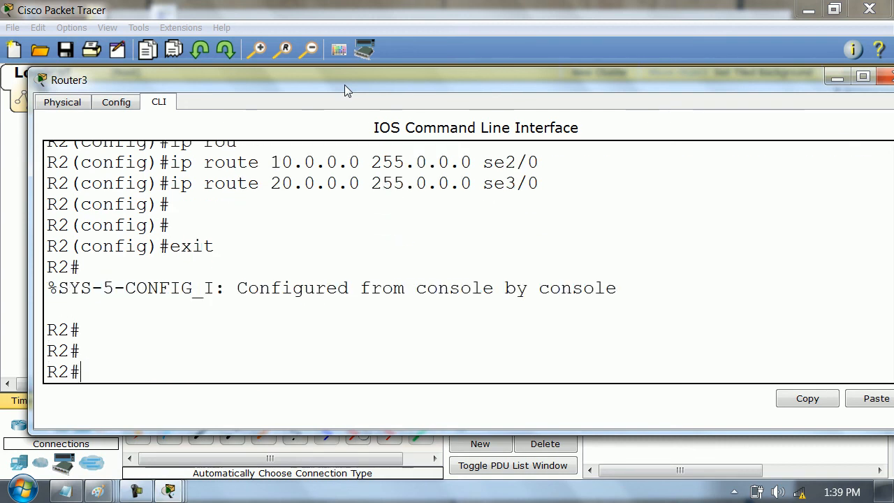
left_click(884, 76)
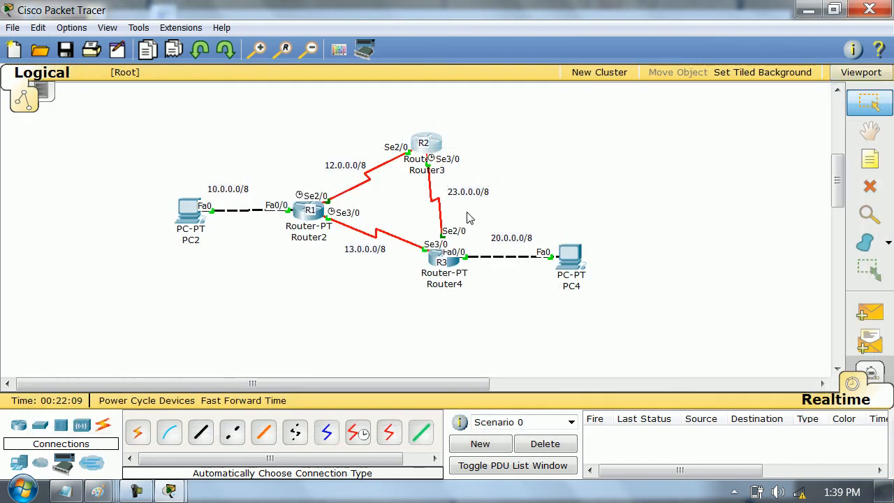
- Open Router4's command line in a widened window and enter global configuration mode on R3
left_click(439, 262)
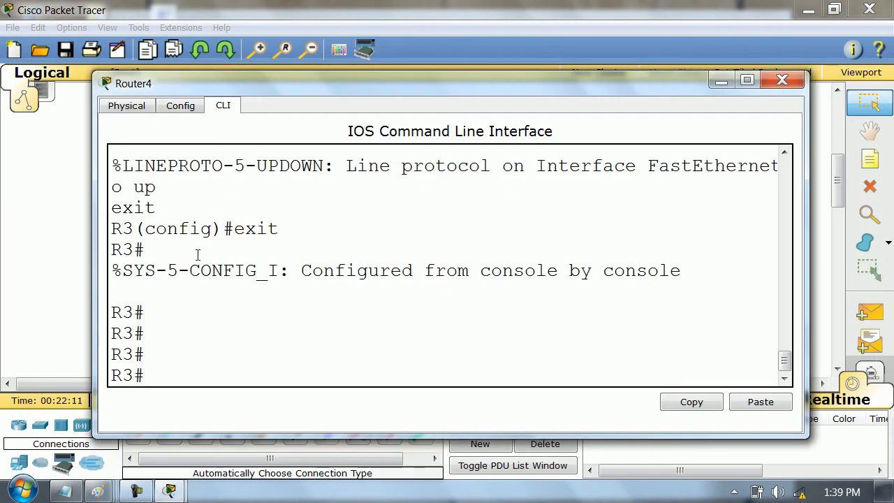
left_click_drag(93, 273, 6, 308)
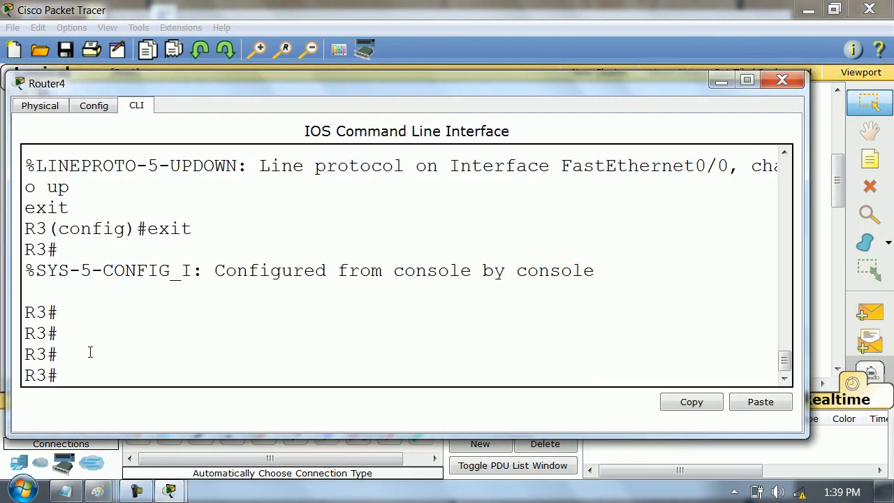
type("conf t")
key("Return")
key("Return")
key("Return")
- Add a static route on R3 to 10.0.0.0 with mask 255.0.0.0 through se2/0
type("ip ro")
key("Tab")
type("10")
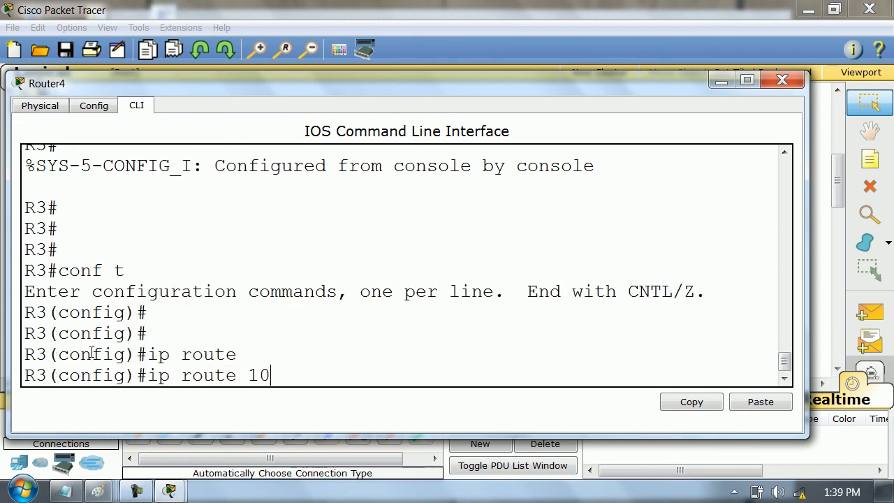
type(".0.0.0 255.0.0.0 se2/0")
key("Return")
- Add a second static route on R3 to 10.0.0.0 with mask 255.0.0.0 through se3/0 and leave configuration mode
key("Up")
key("Left")
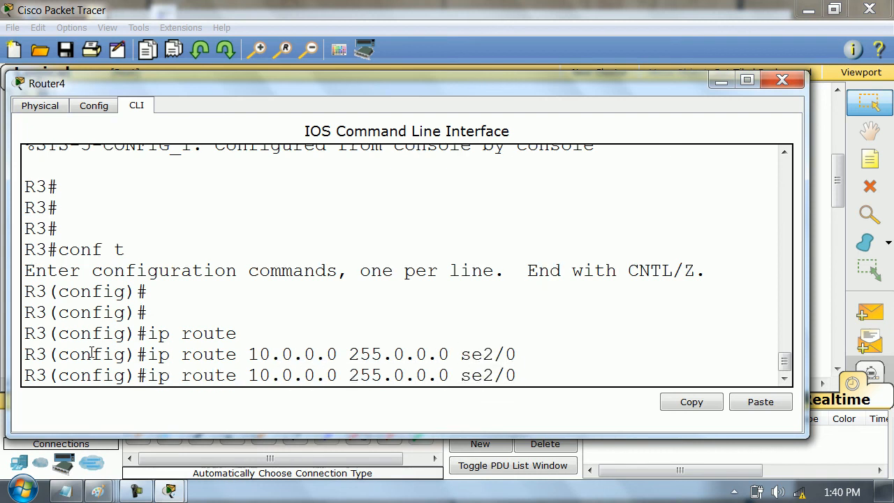
key("Left")
key("BackSpace")
type("3")
key("Return")
type("exit")
key("Return")
- Display R3's IP routing table, highlight both paths to 10.0.0.0/8, and close Router4's window
key("Return")
key("Return")
type("show ip ro")
key("Return")
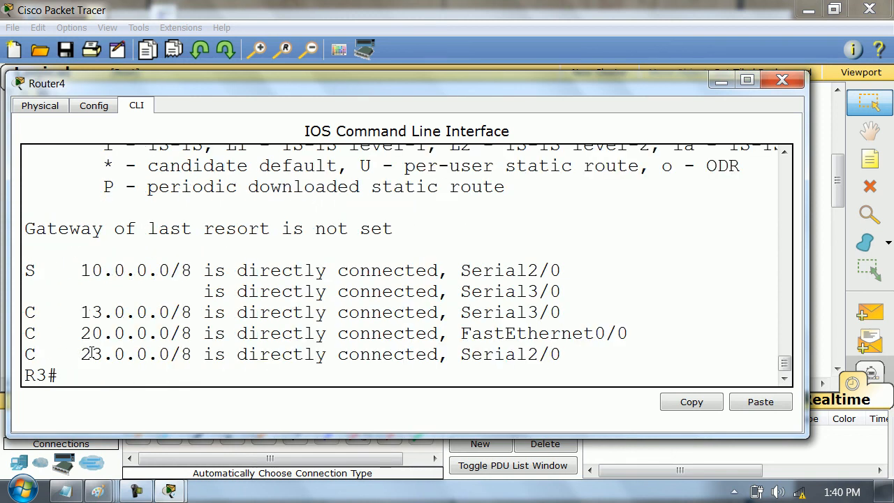
left_click_drag(84, 274, 563, 294)
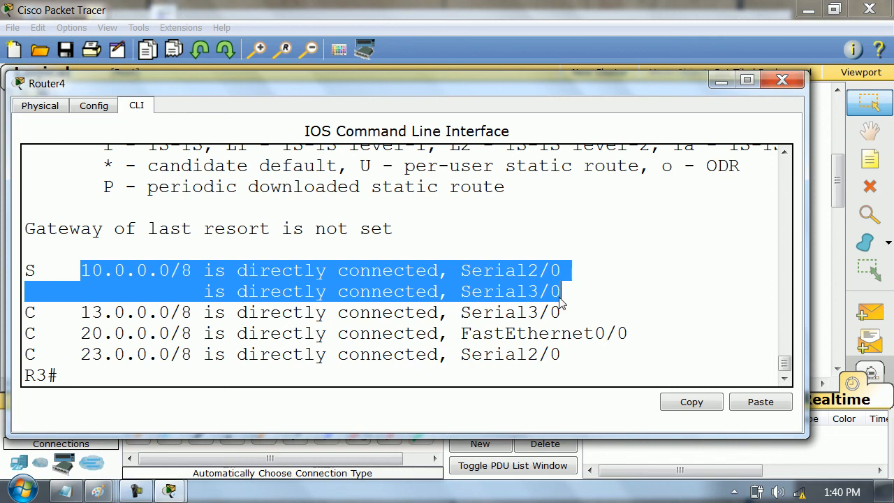
left_click(782, 79)
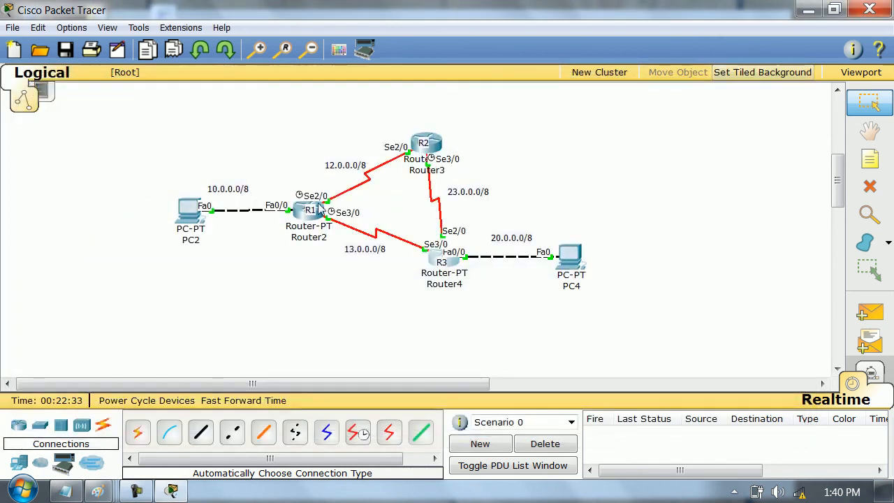
- Open Router2's command line in a full-width window and display R1's IP routing table
left_click(304, 213)
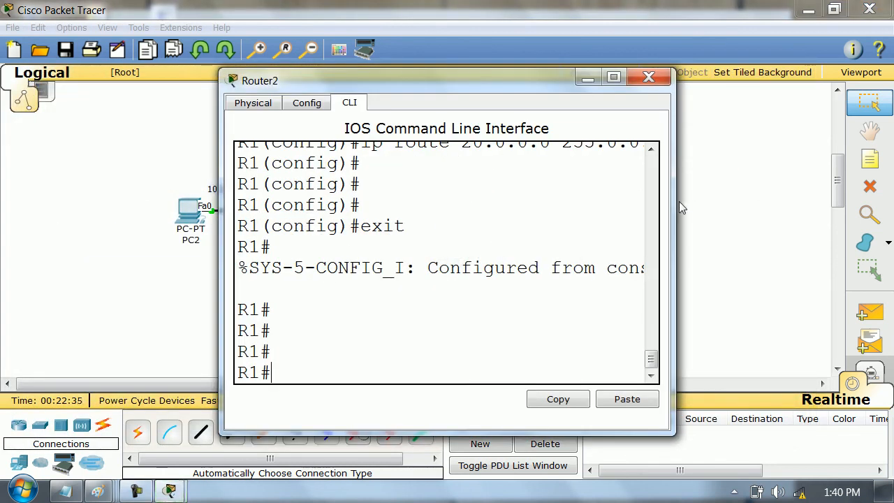
left_click_drag(682, 200, 884, 197)
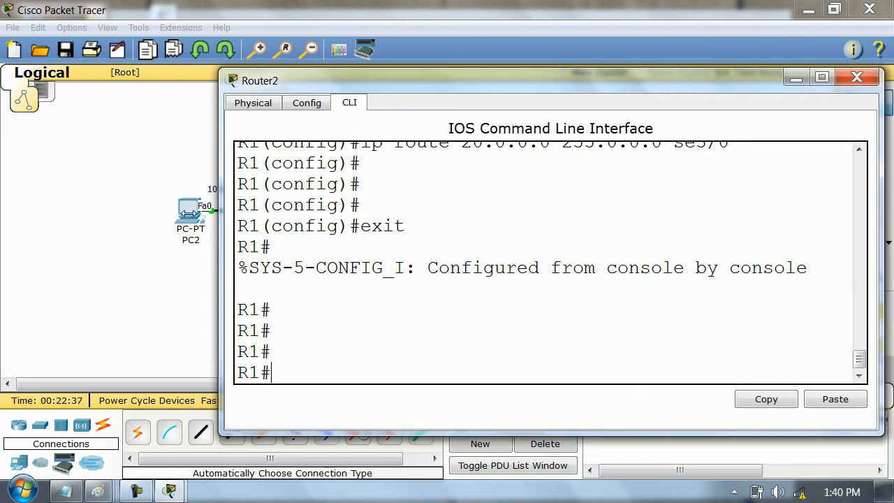
left_click_drag(219, 217, 4, 224)
type("conf t")
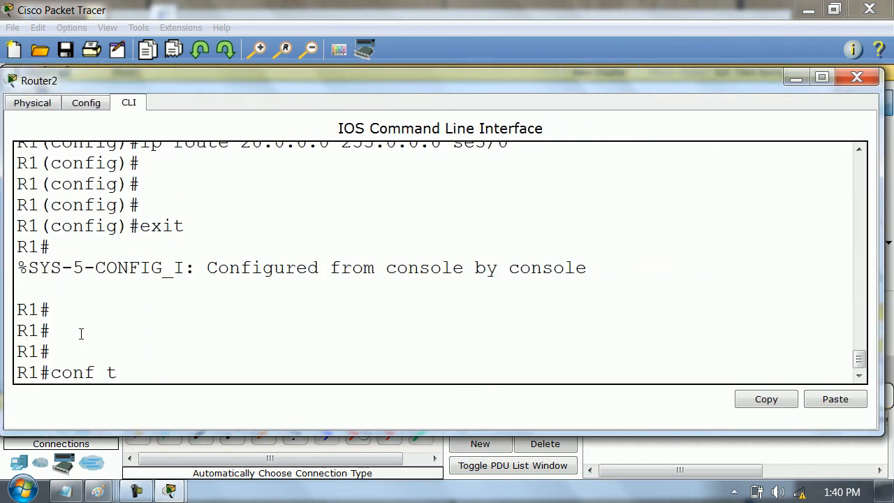
key("Return")
type("exit")
key("Return")
type("show ip ro")
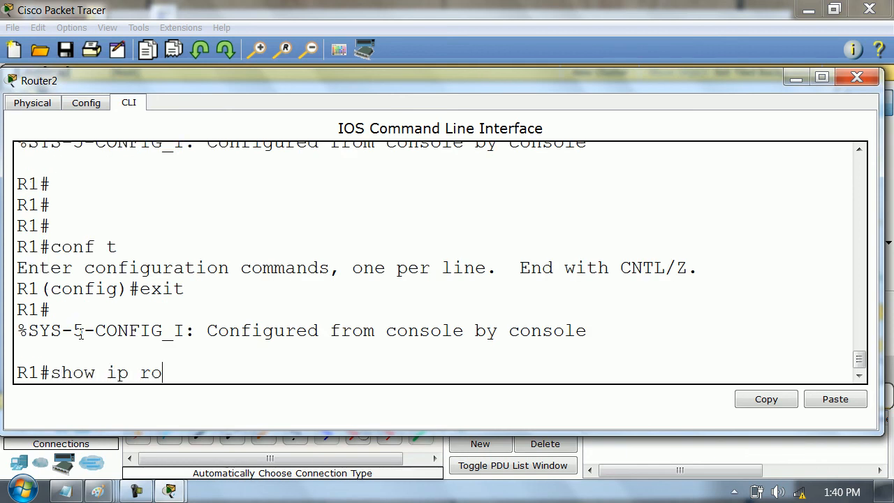
key("Return")
- Display only the static routes on R1 and close Router2's window
type("sh")
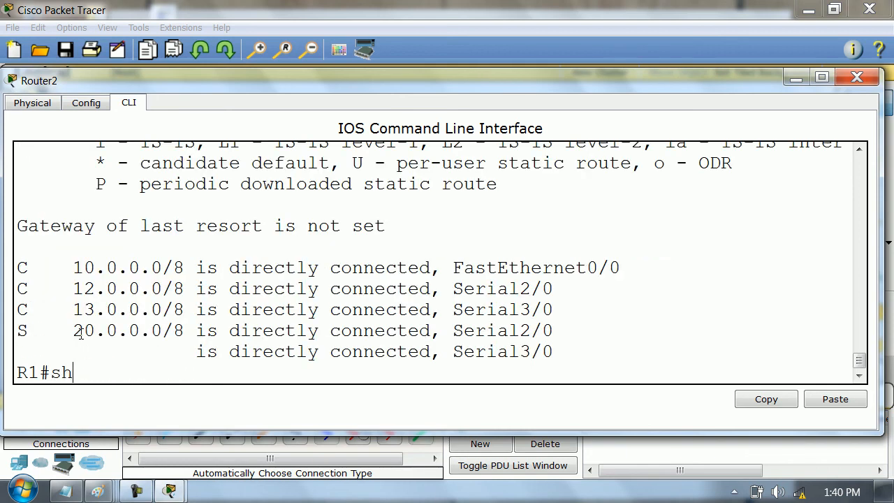
type("ow ip ro")
key("Tab")
type("sy")
type("te s")
key("Tab")
key("Return")
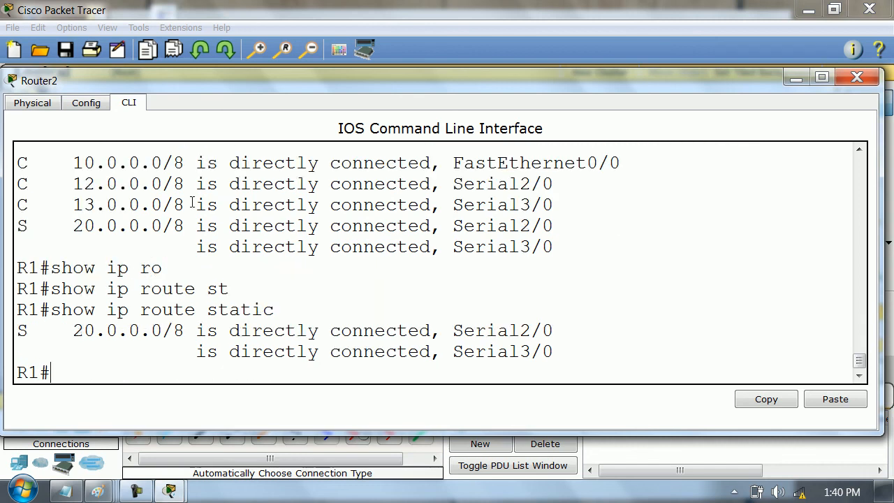
left_click(858, 77)
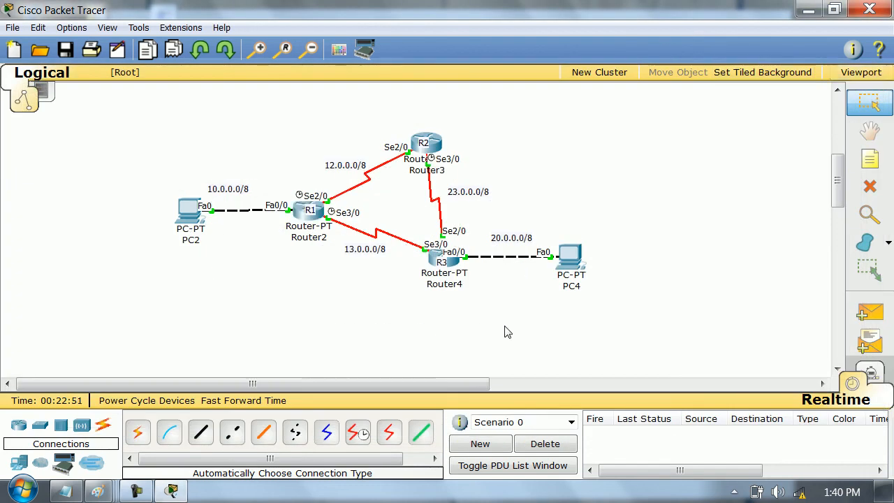
- Test connectivity by sending three simple PDUs from PC2 to PC4 in Realtime mode
key("p")
left_click(189, 210)
left_click(569, 258)
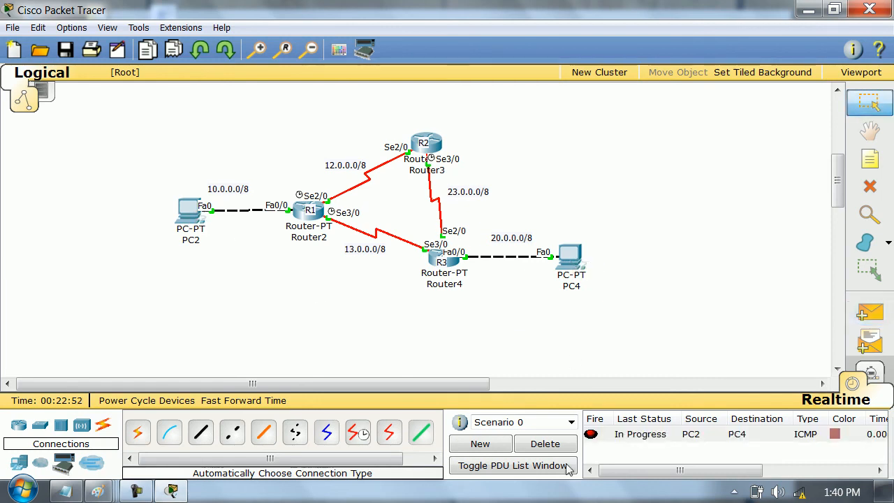
left_click(189, 209)
left_click(567, 255)
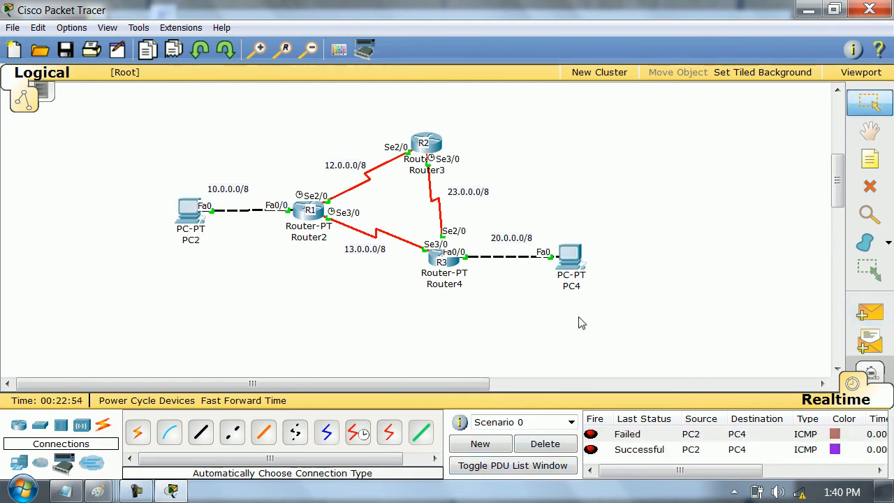
left_click(208, 231)
left_click(569, 257)
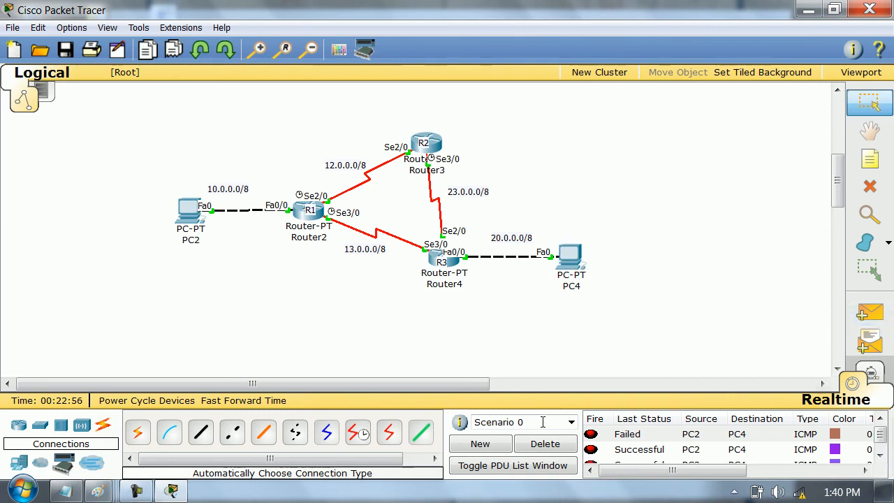
- Delete the PDU scenario and switch to Simulation mode with the simulation panel closed
left_click(545, 444)
left_click(853, 383)
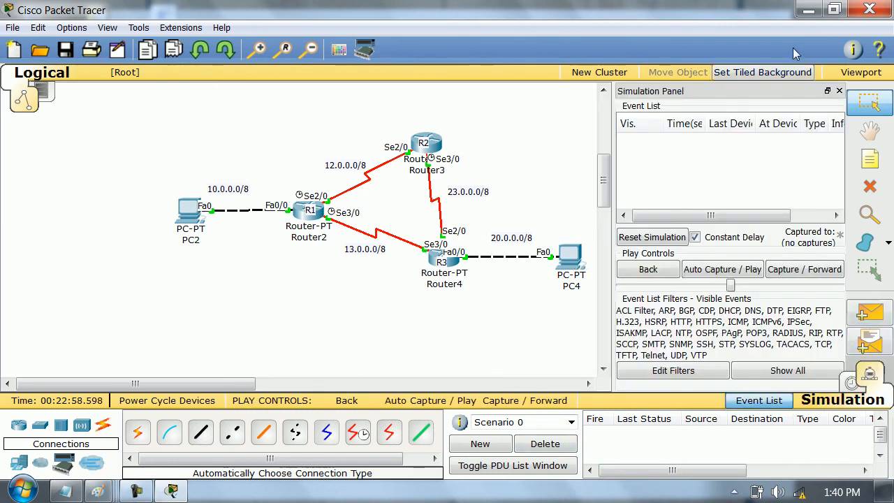
left_click(837, 91)
- Send a simple PDU from PC2 to PC4 and step through the simulation to trace its outbound and return paths
key("p")
left_click(188, 209)
left_click(572, 257)
left_click(557, 403)
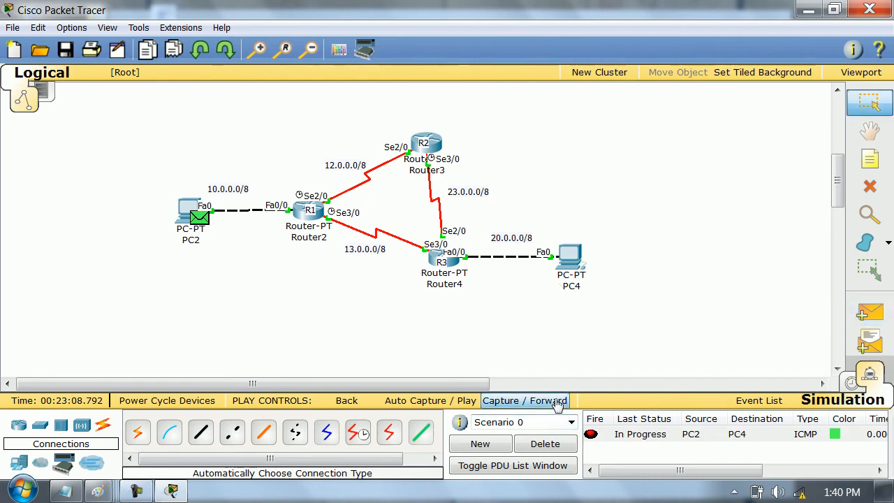
left_click(557, 404)
left_click(557, 404)
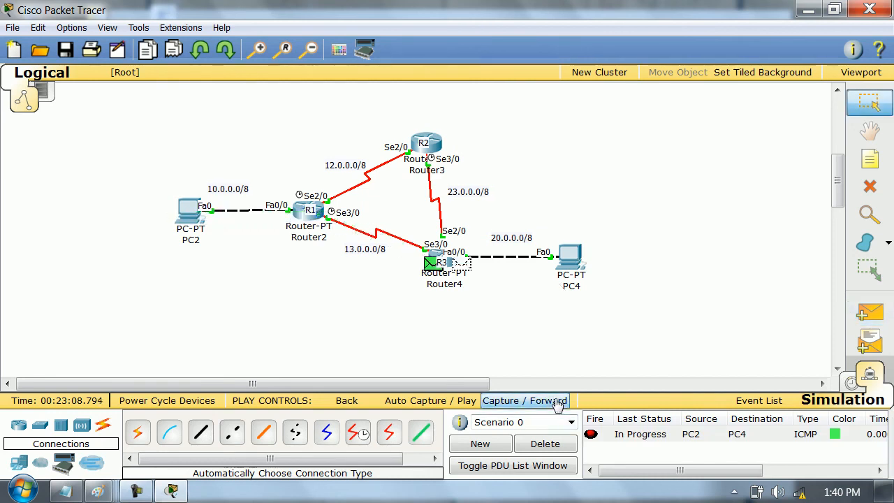
left_click(556, 402)
left_click(557, 402)
left_click(557, 403)
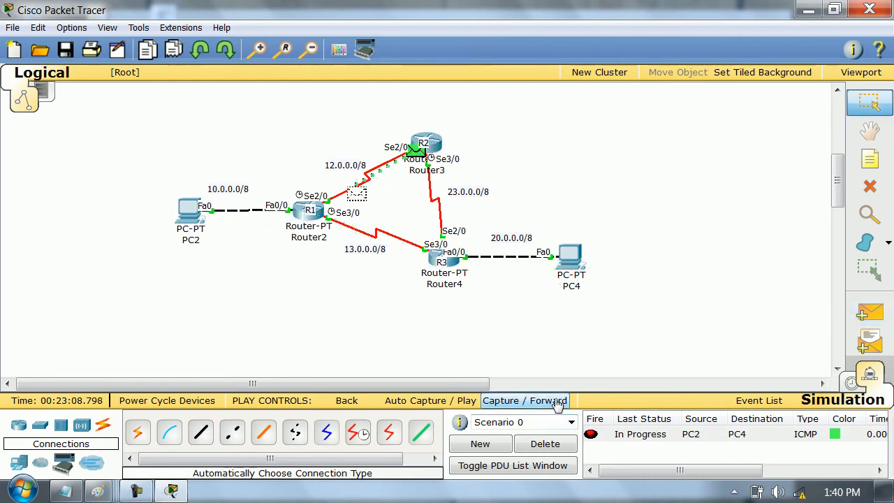
left_click(557, 403)
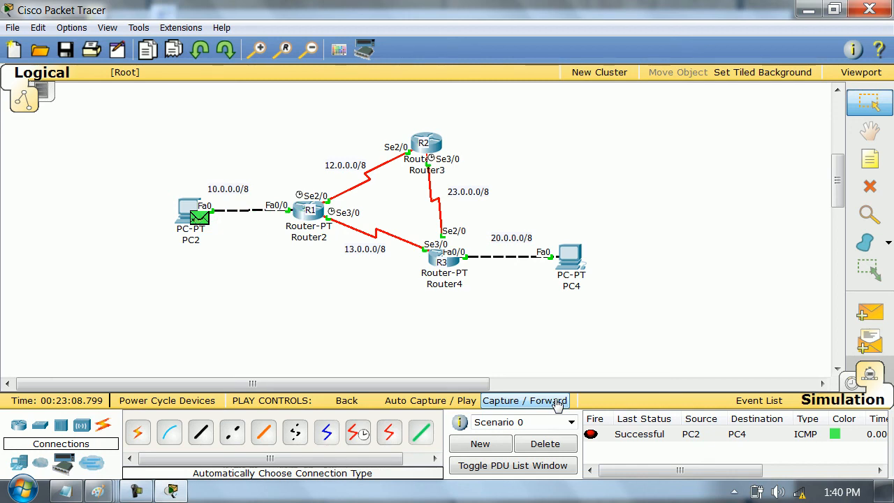
left_click(557, 403)
- Send a second simple PDU from PC2 to PC4 and step through its path across the routers
left_click(870, 312)
left_click(196, 212)
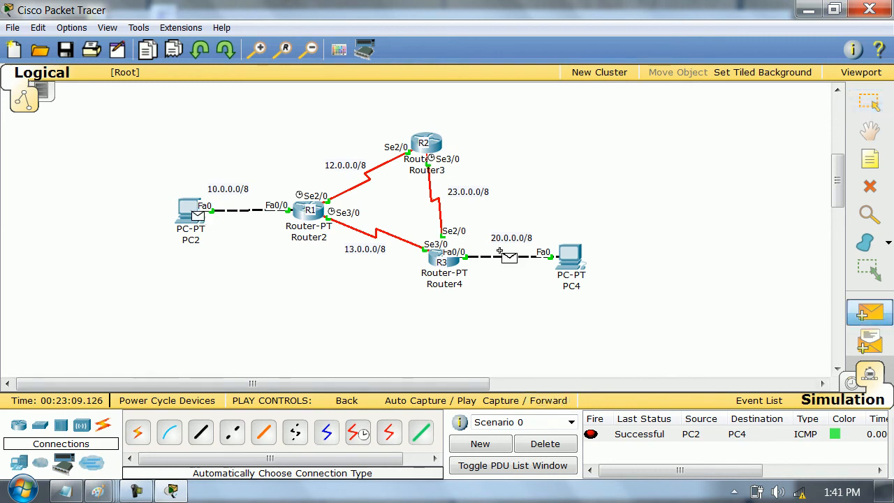
left_click(568, 261)
left_click(547, 402)
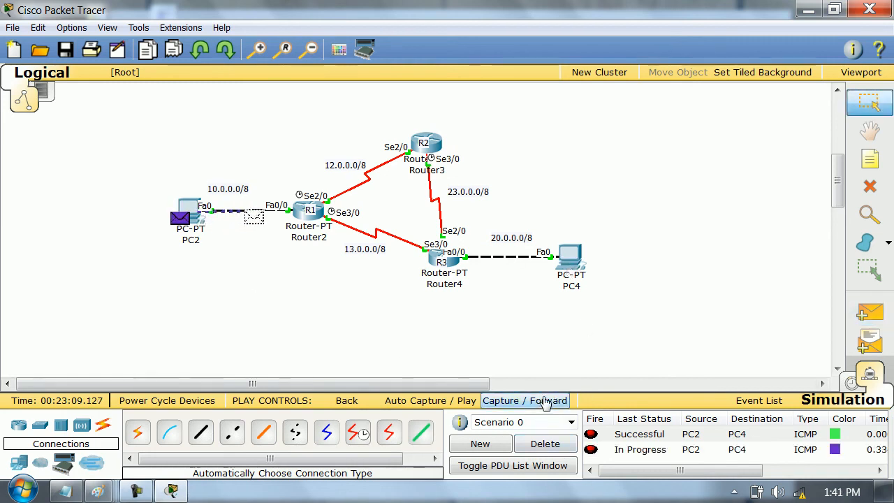
left_click(546, 402)
left_click(546, 402)
left_click(546, 402)
left_click(546, 403)
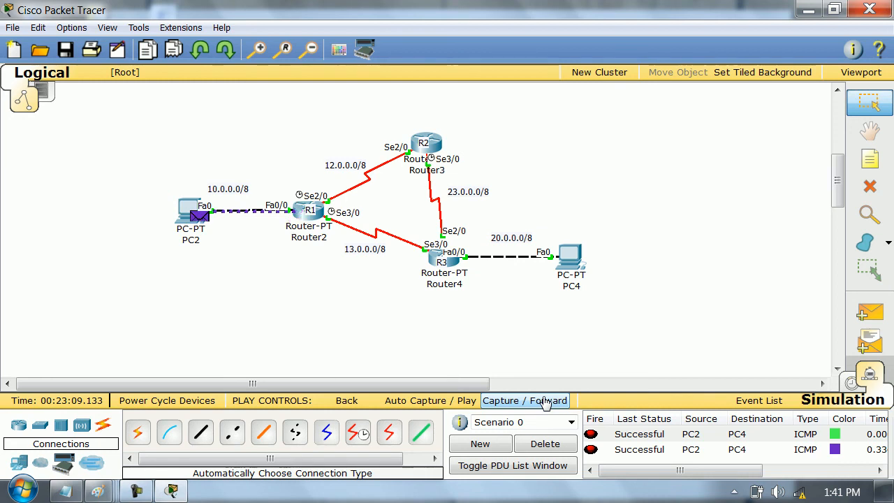
- Clear the PDU scenario and trace a fresh simple PDU from PC2 to PC4 one capture at a time
left_click(548, 448)
key("p")
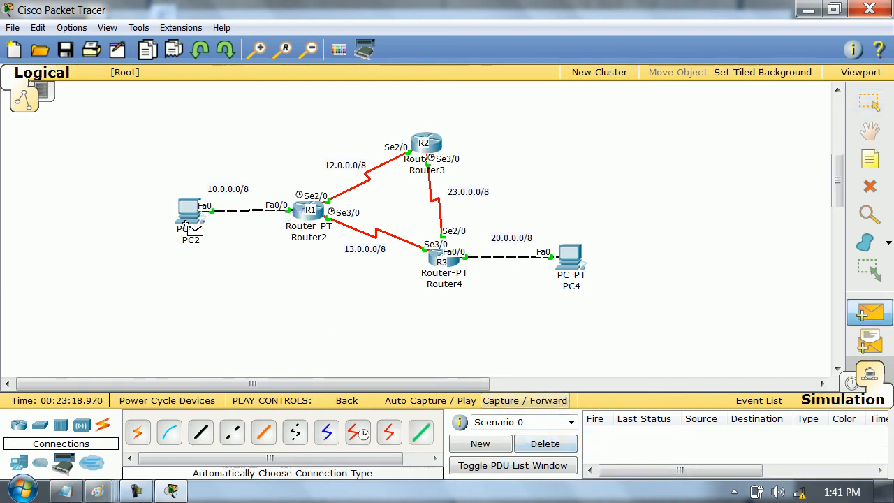
left_click(570, 257)
left_click(551, 400)
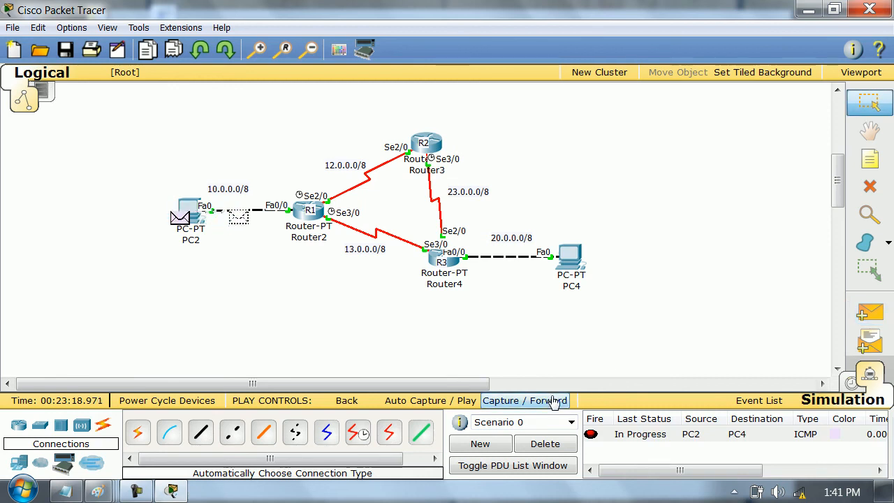
left_click(553, 402)
left_click(554, 402)
left_click(553, 402)
left_click(553, 402)
left_click(553, 402)
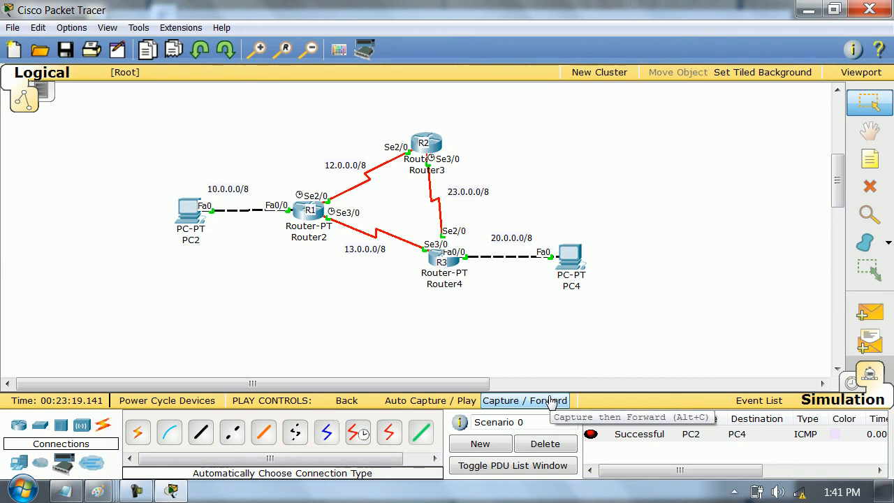
- Delete the traced PDU's scenario and return to Realtime mode
left_click(535, 443)
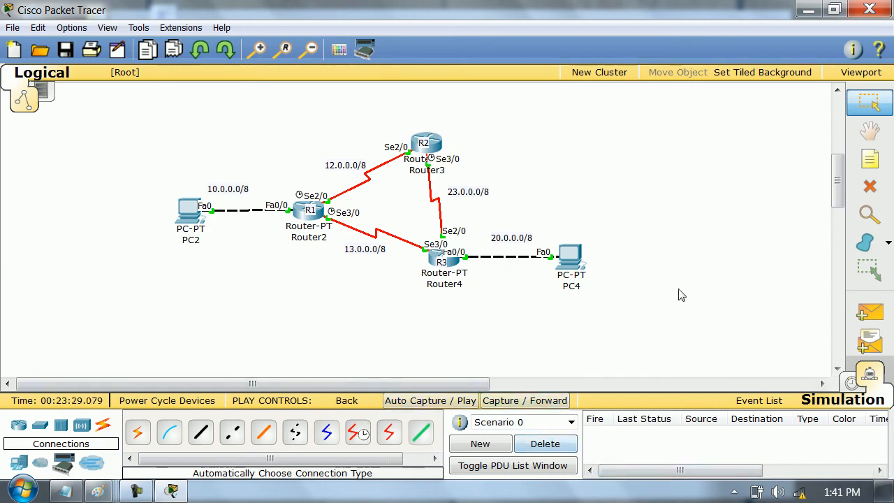
left_click(851, 383)
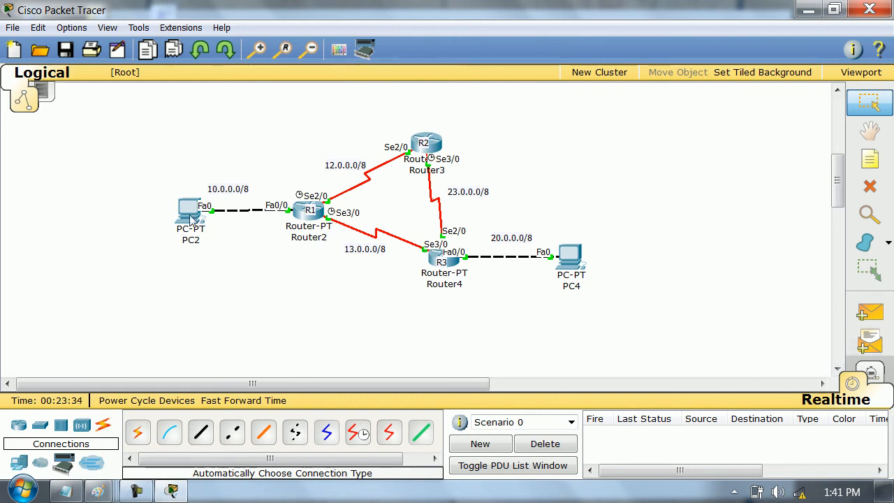
- Minimize the Packet Tracer window to reveal the desktop
mouse_move(192, 219)
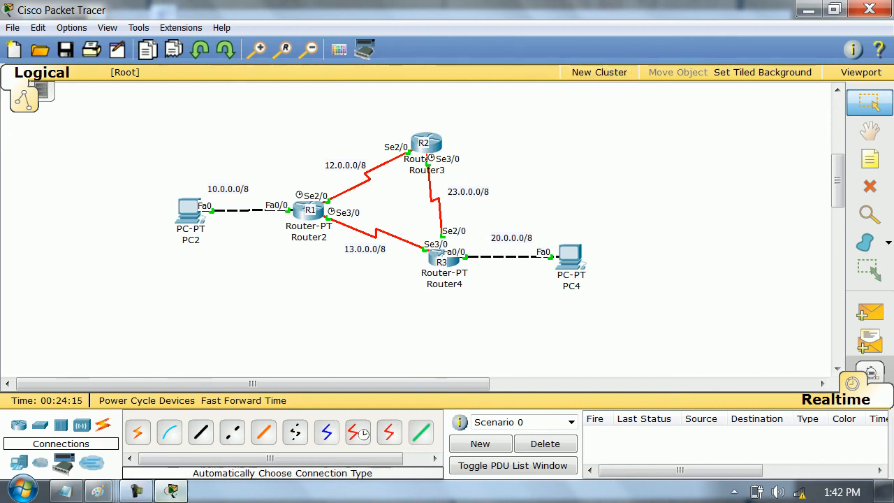
left_click(174, 490)
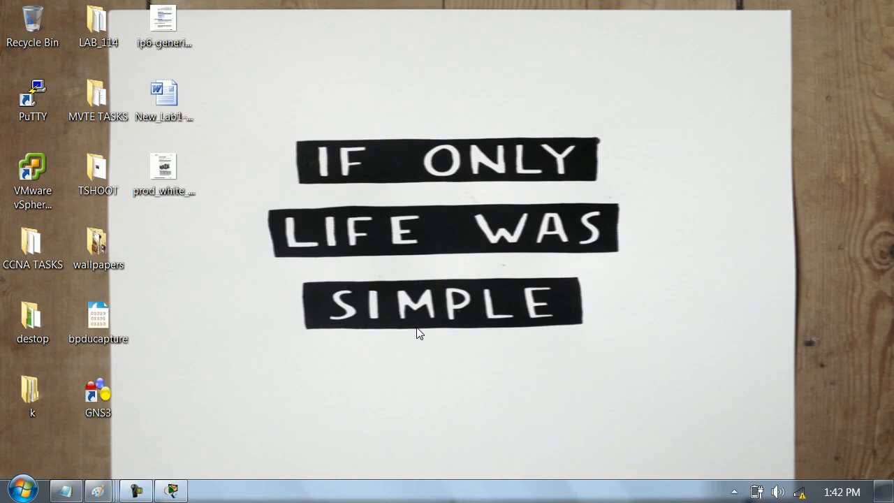